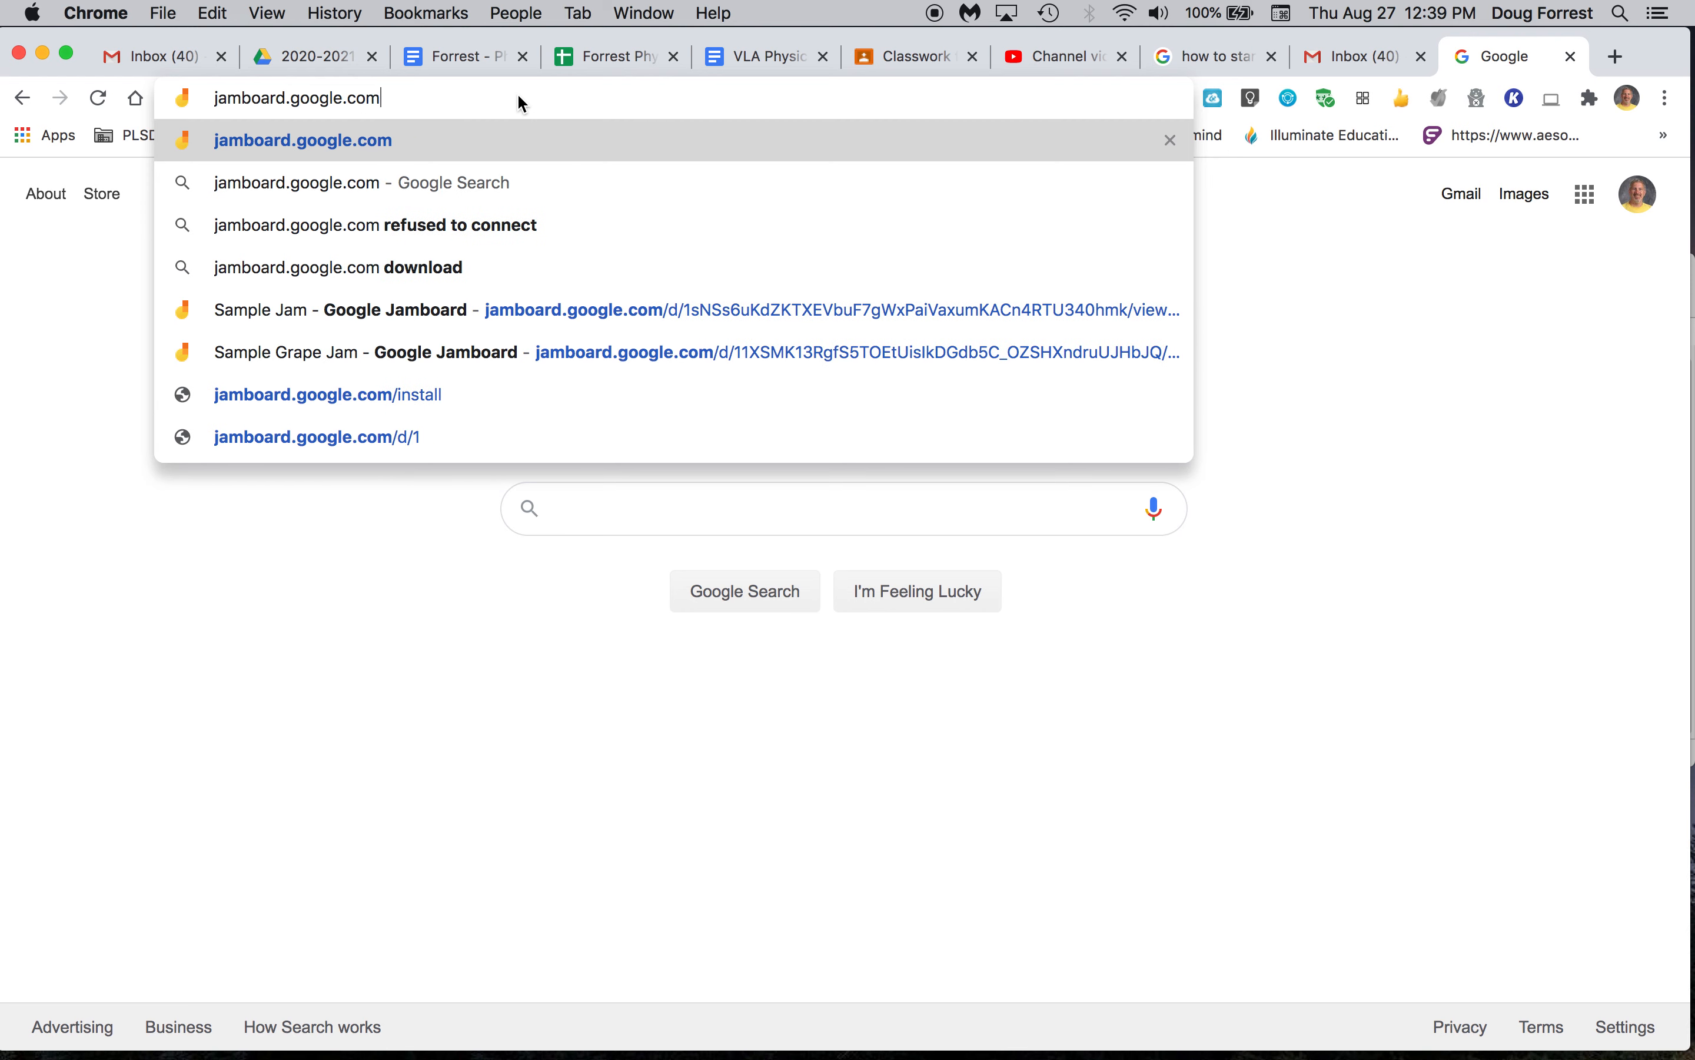
Open jamboard.google.com and display the recent jams as a list
{"action": "key", "text": "Return"}
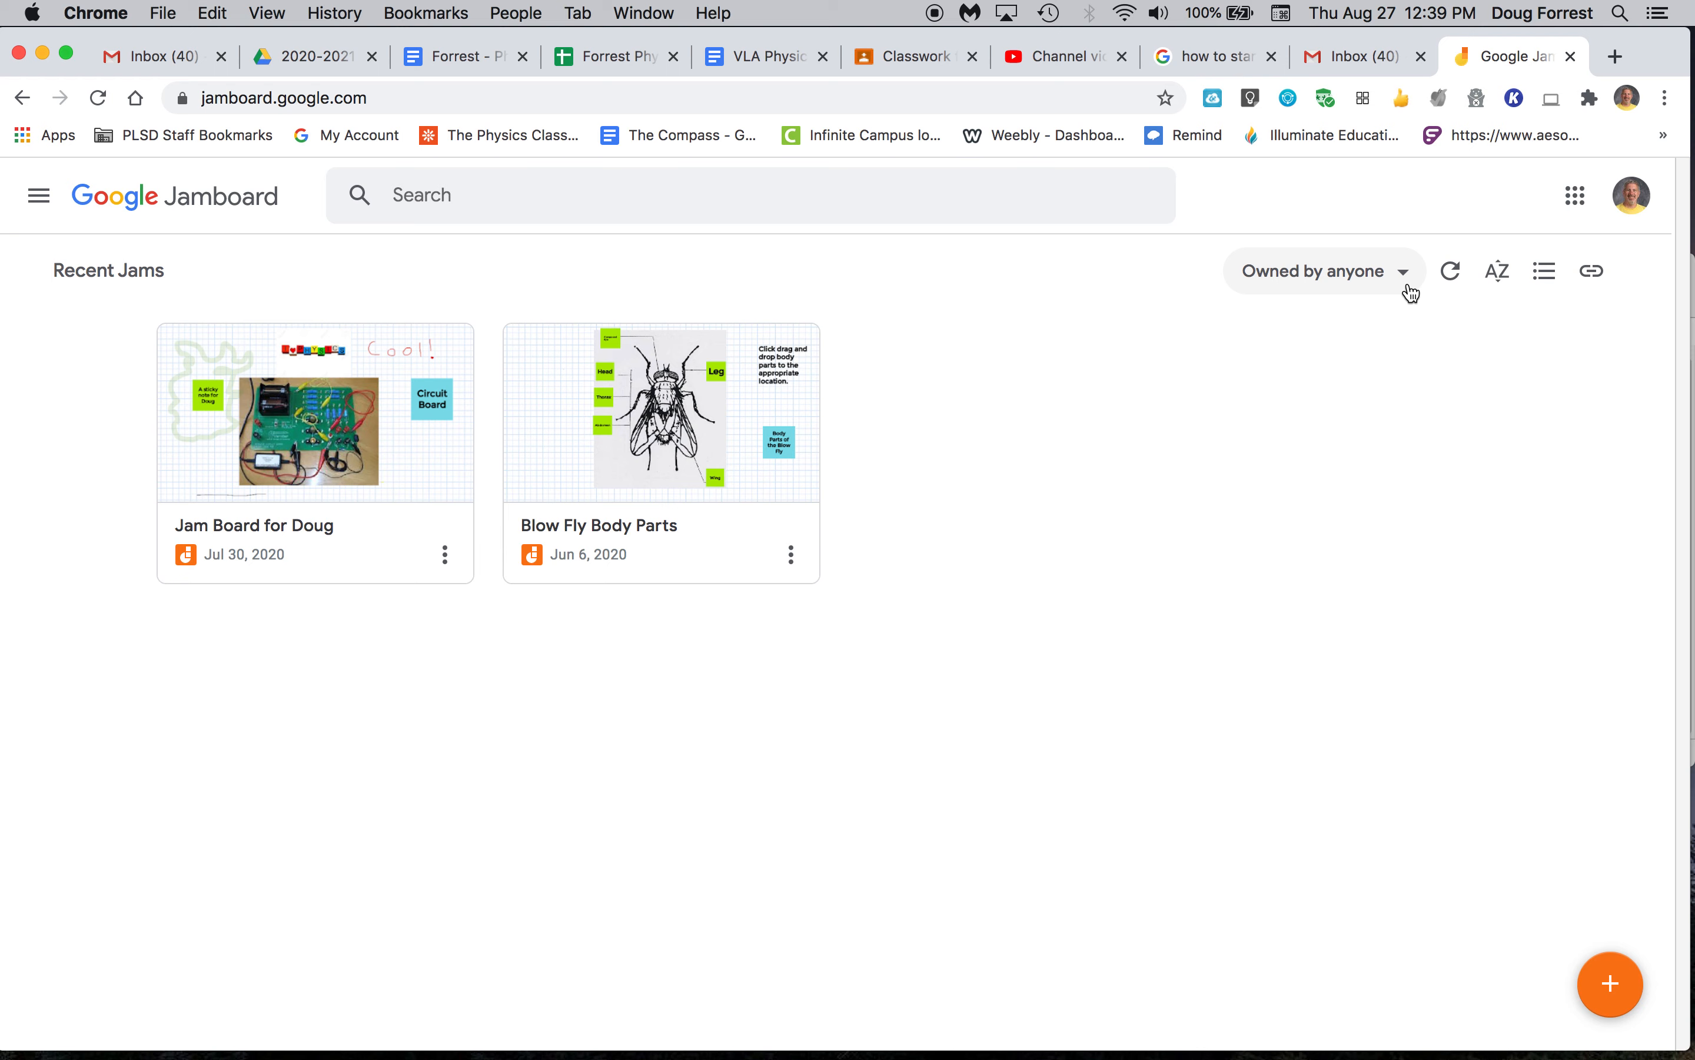
{"action": "left_click", "coordinate": [1548, 272]}
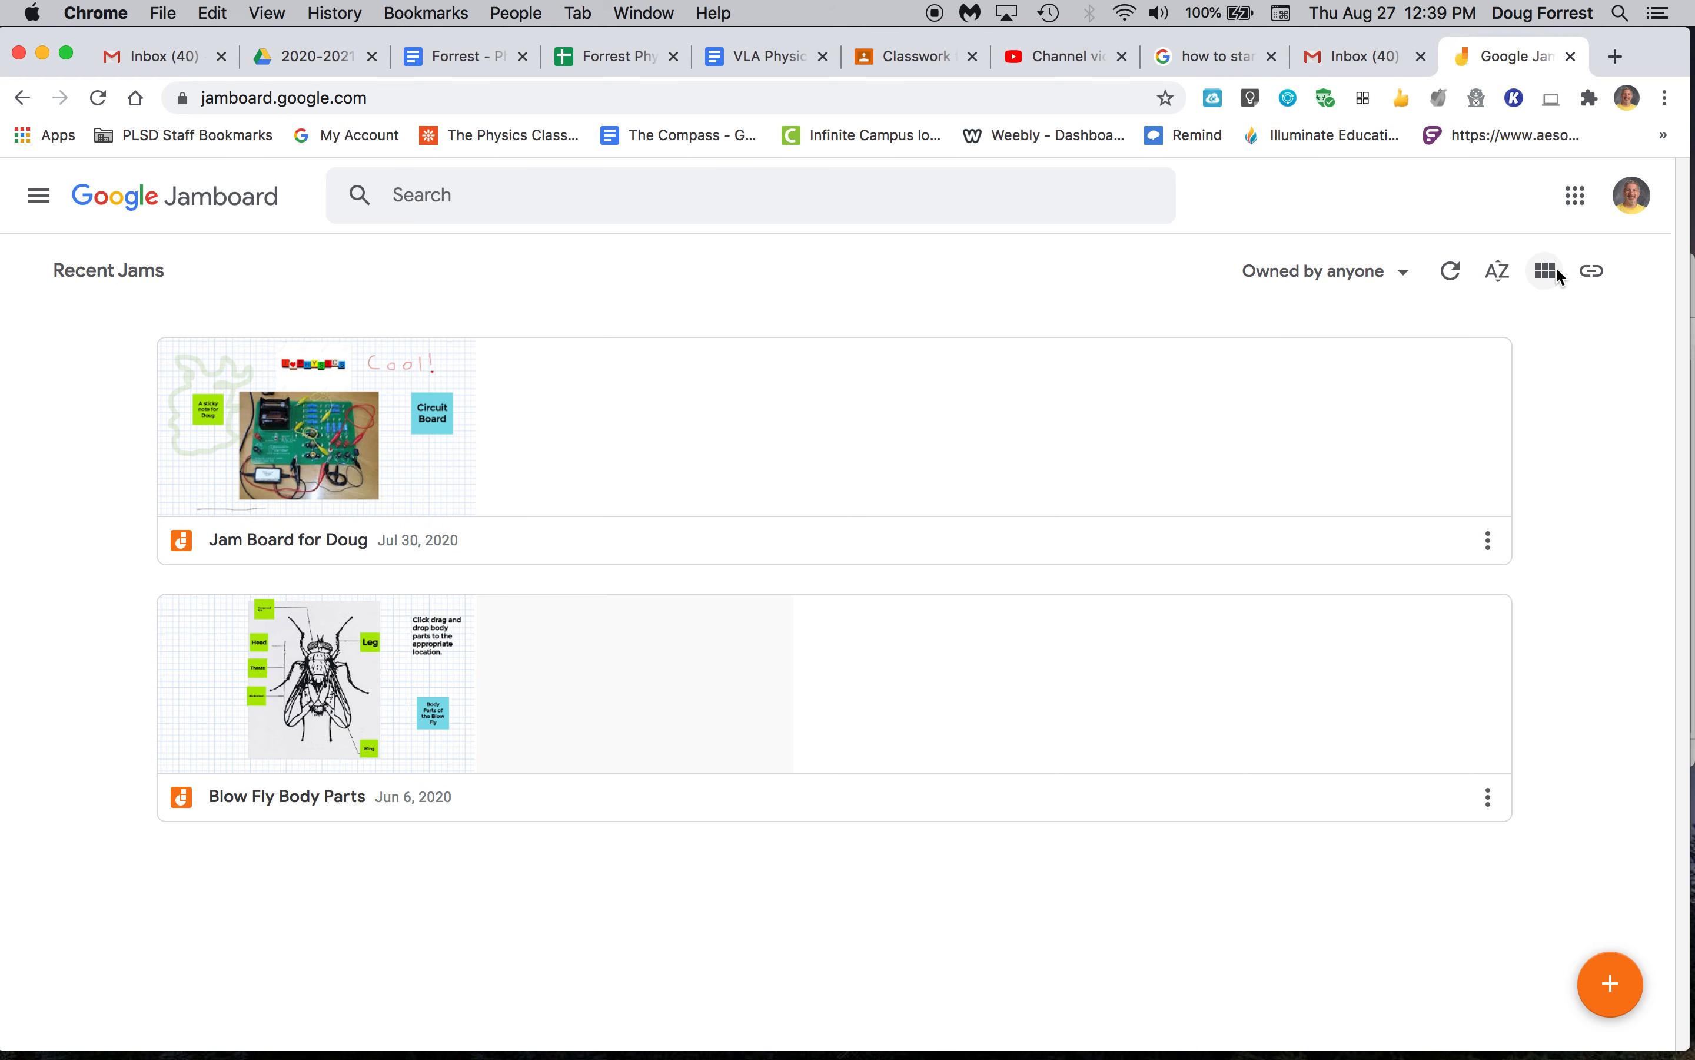
{"action": "left_click", "coordinate": [1551, 273]}
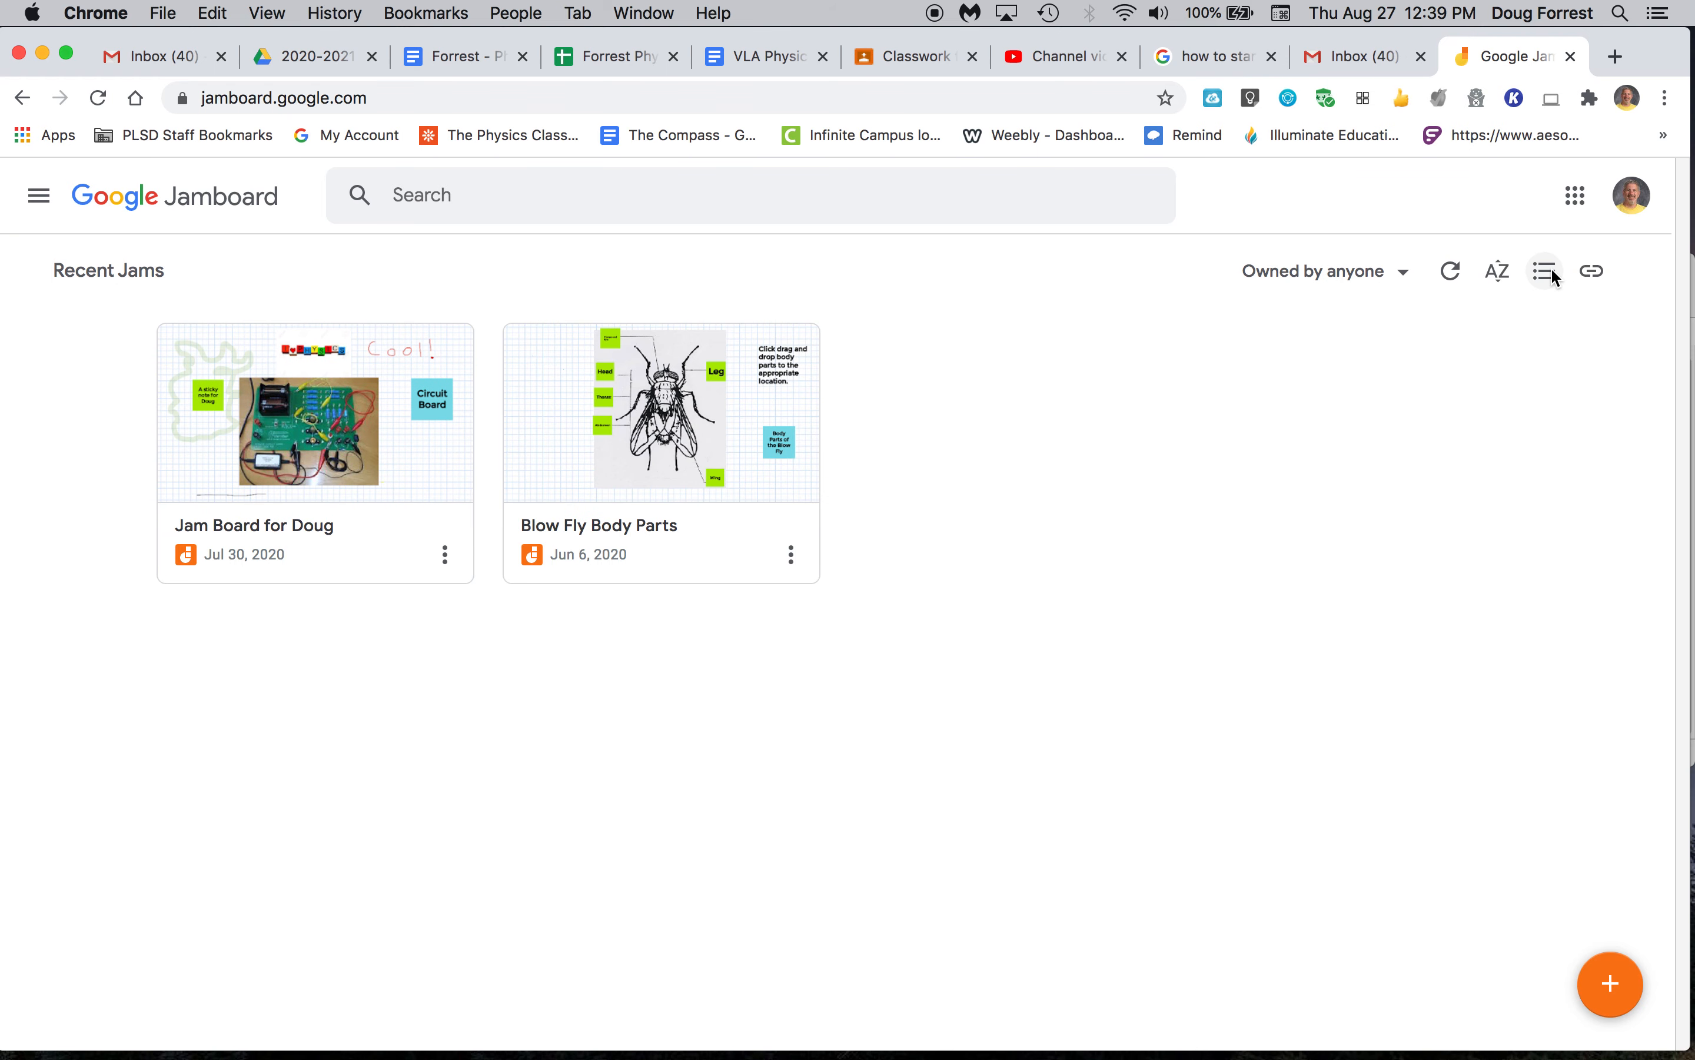
{"action": "left_click", "coordinate": [1549, 274]}
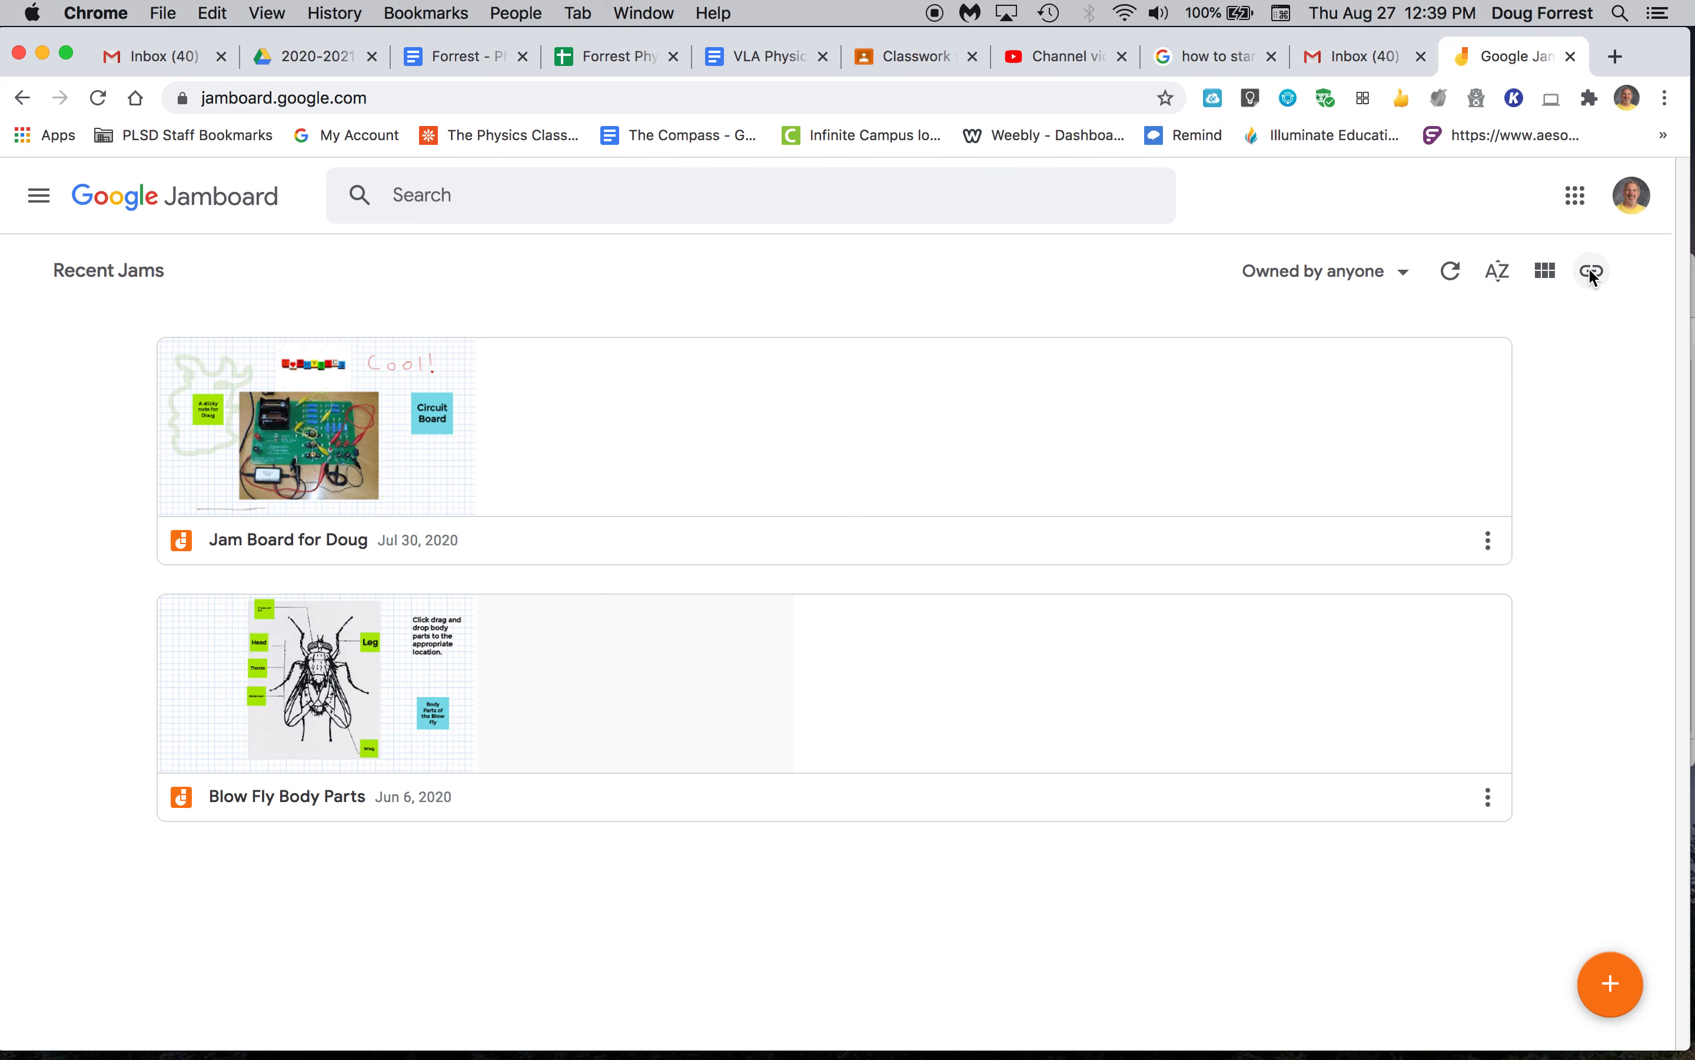
Sort the jams by title and look over the ownership filter options
{"action": "left_click", "coordinate": [1499, 273]}
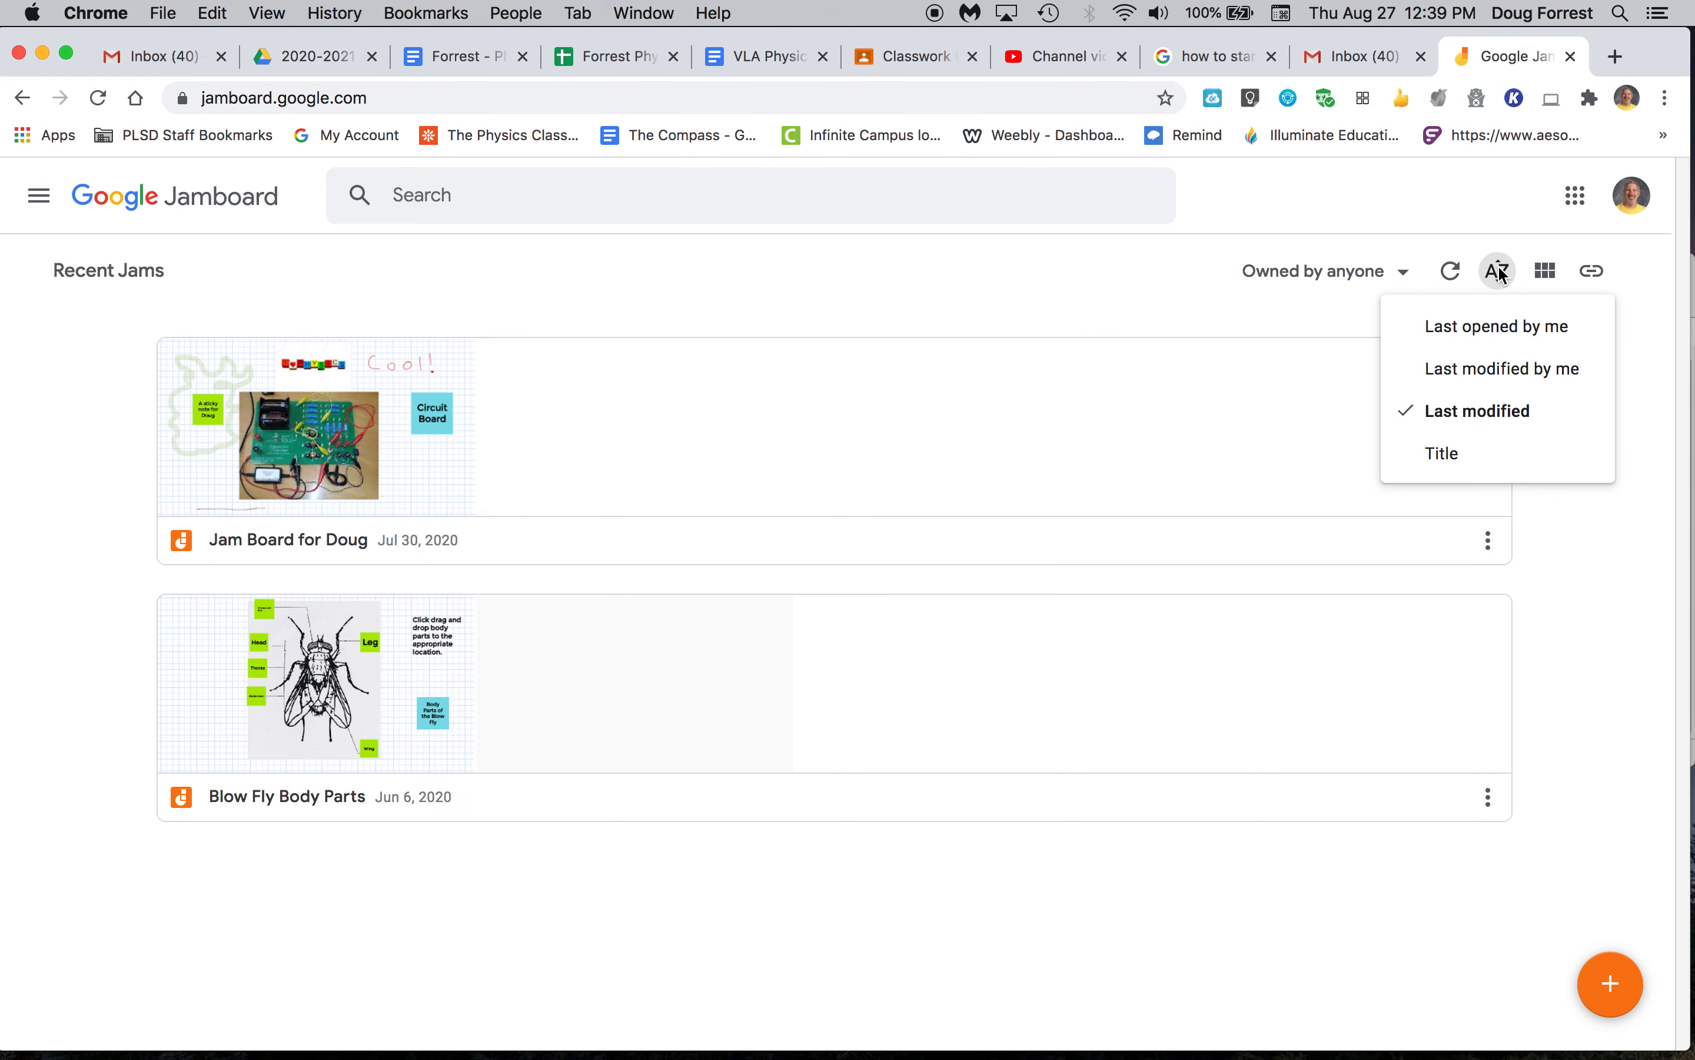
{"action": "left_click", "coordinate": [1456, 454]}
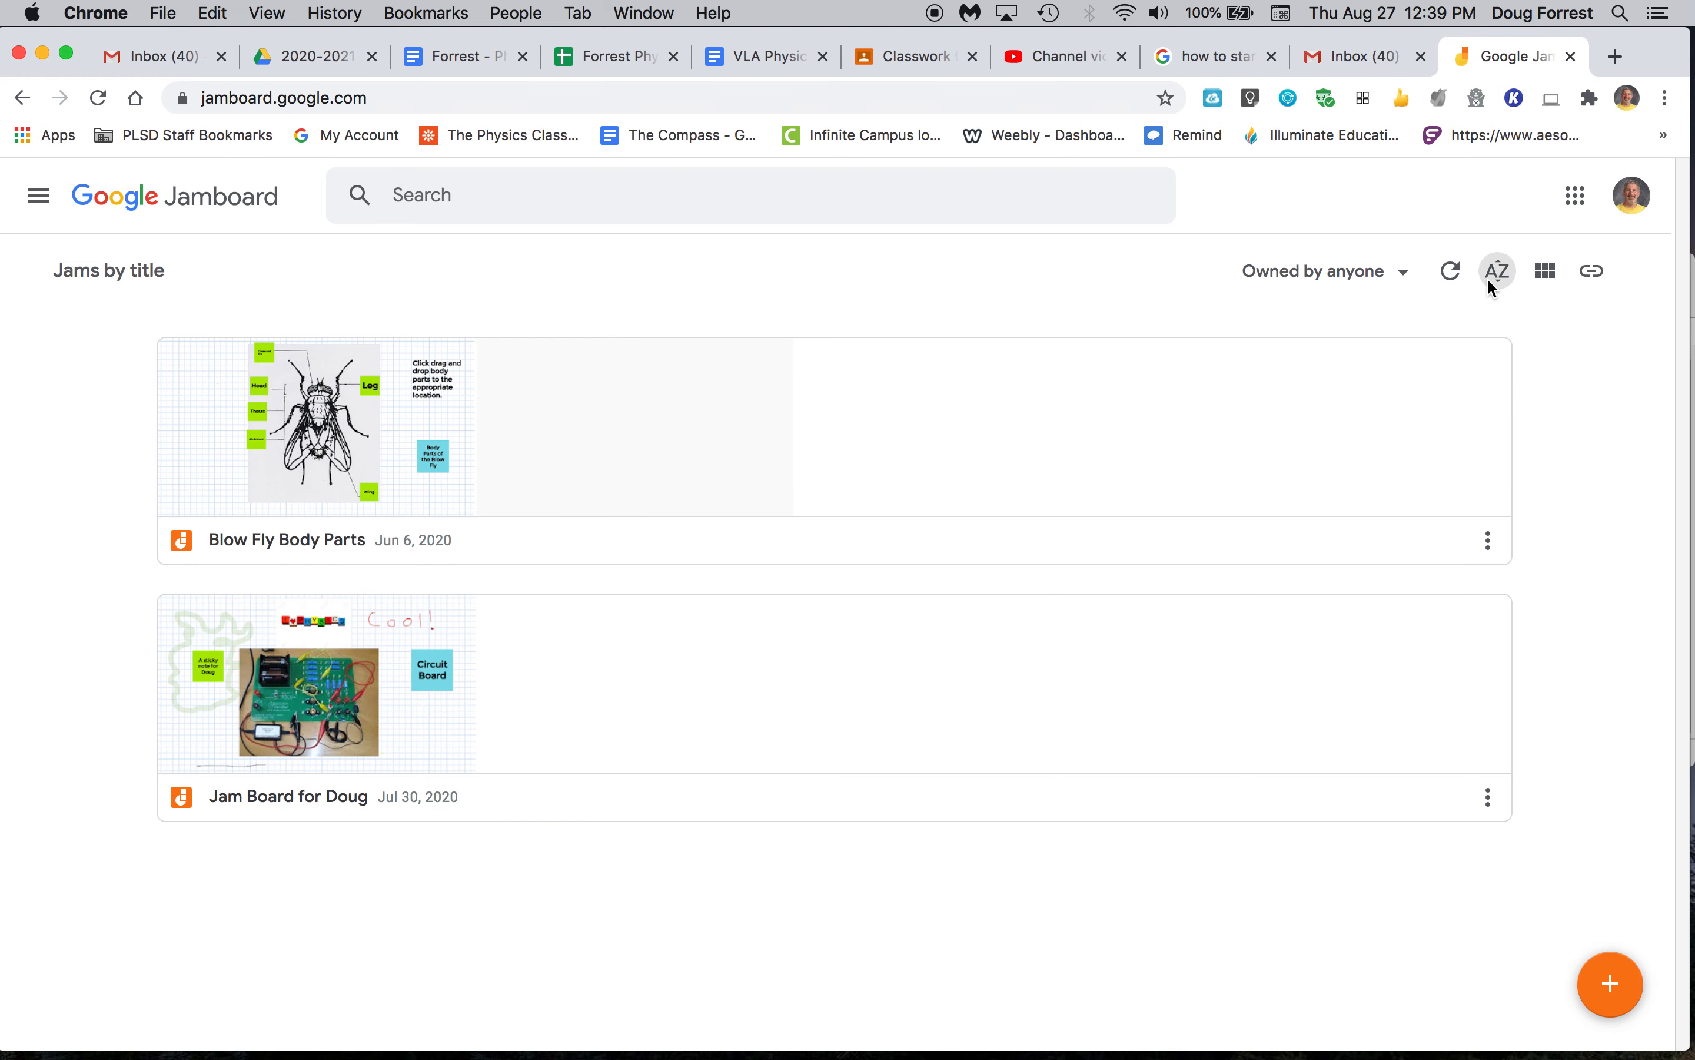
{"action": "left_click", "coordinate": [1404, 273]}
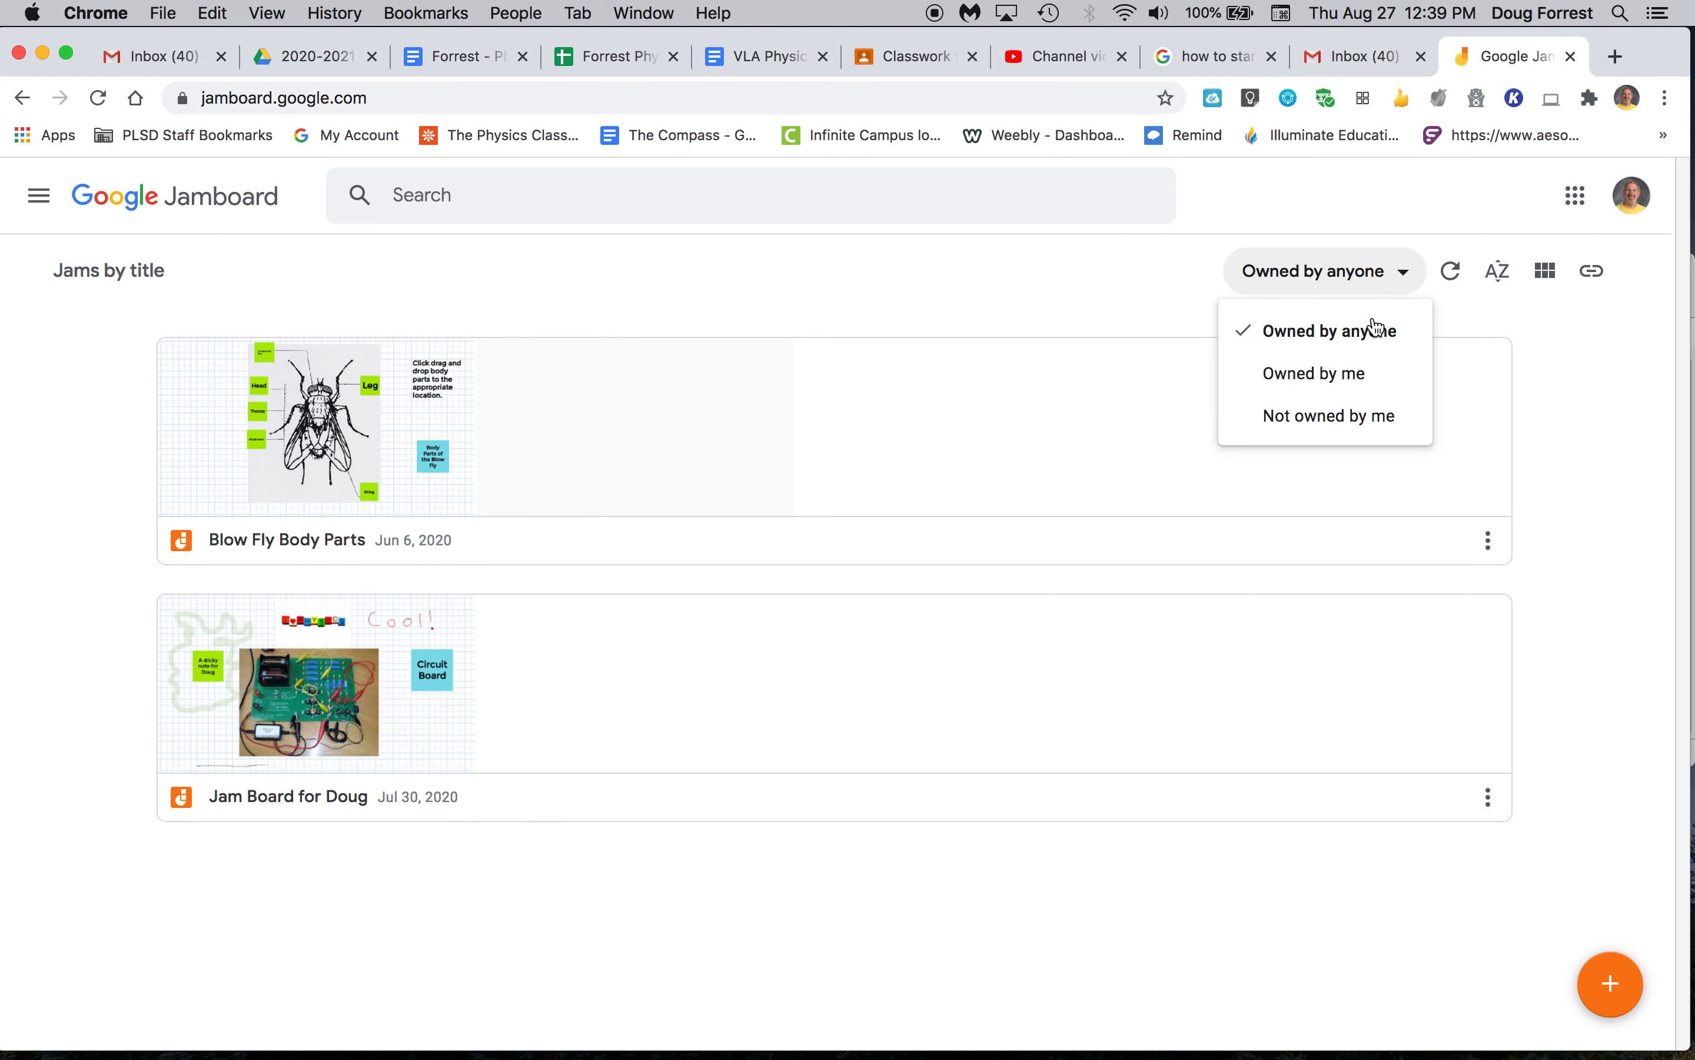
{"action": "left_click", "coordinate": [1551, 378]}
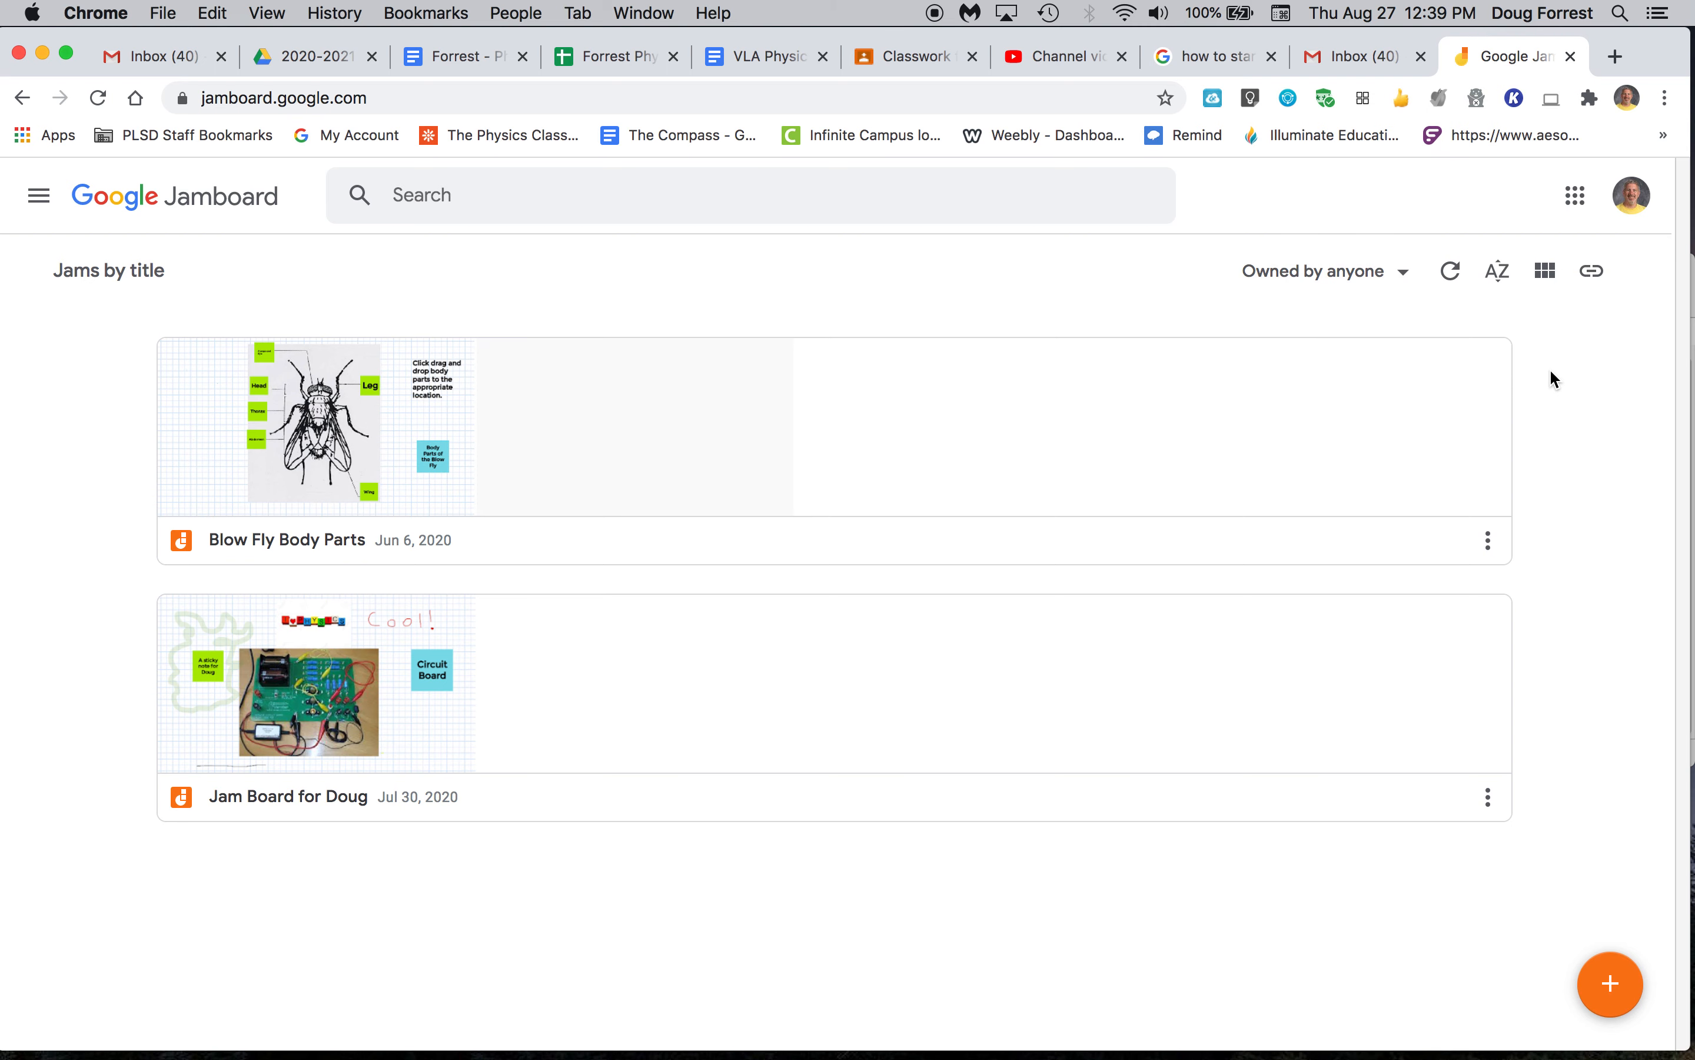
Create a new jam and rename it "Sample Graph" followed by the owner's surname
{"action": "left_click", "coordinate": [1610, 999]}
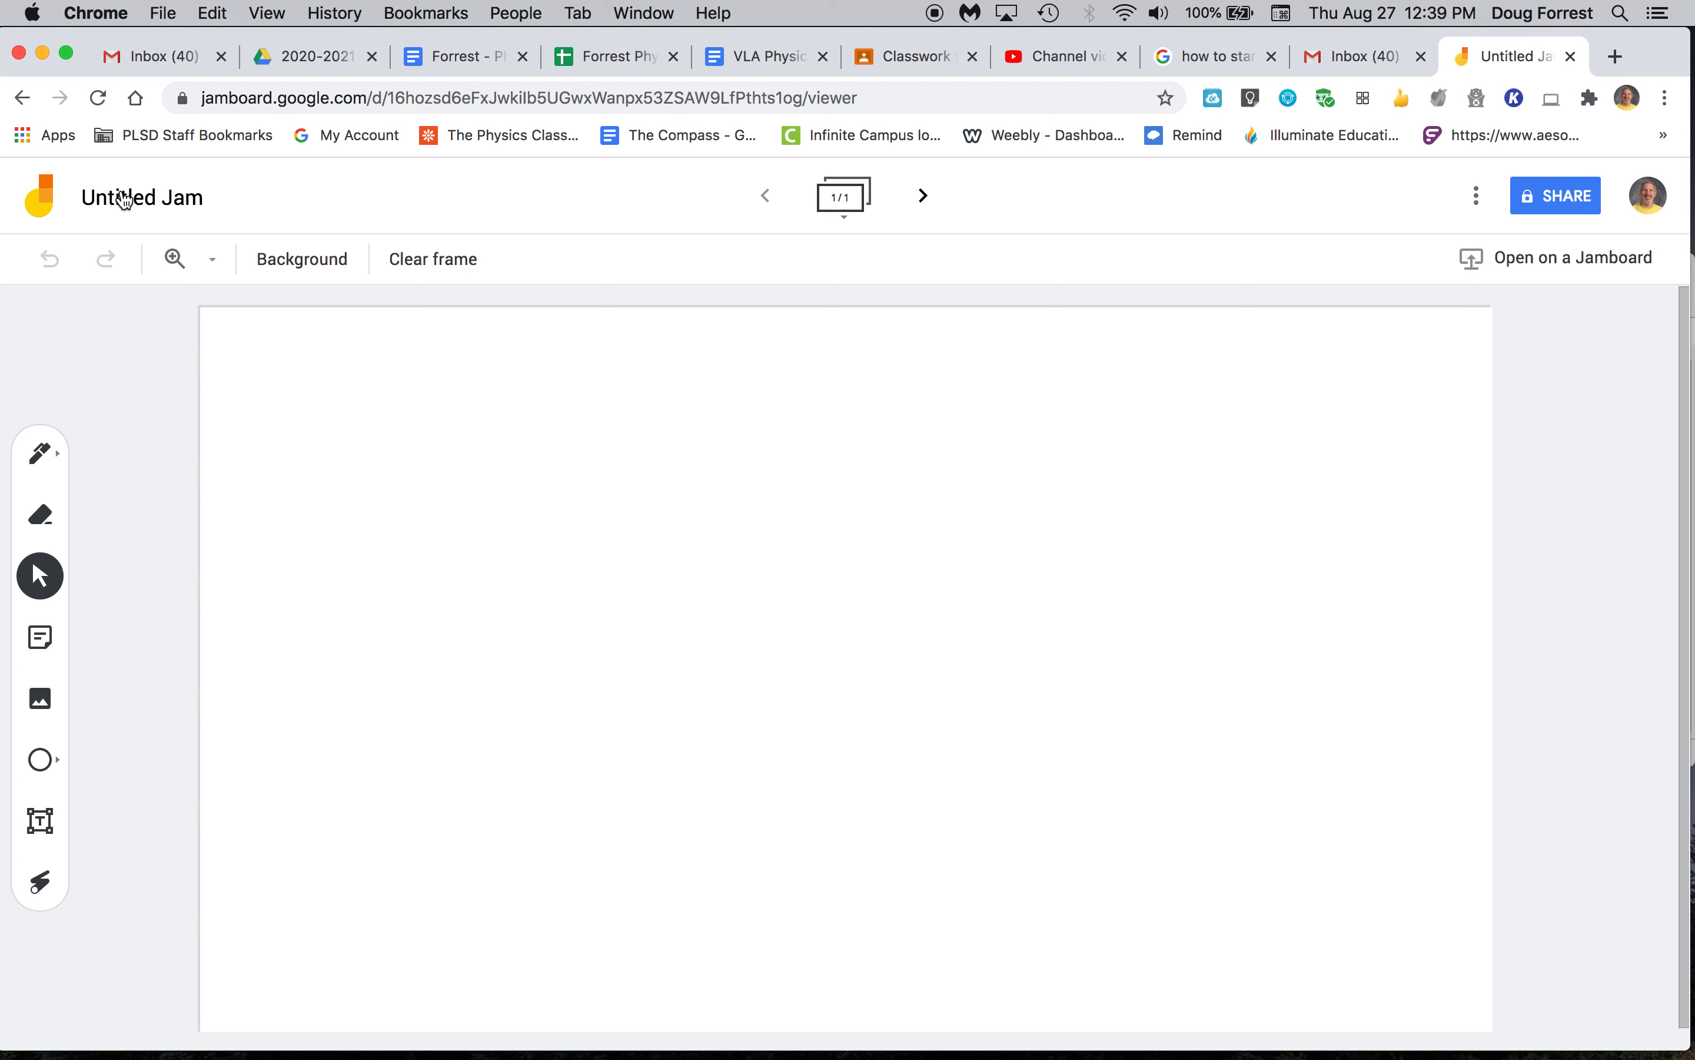
{"action": "left_click", "coordinate": [155, 199]}
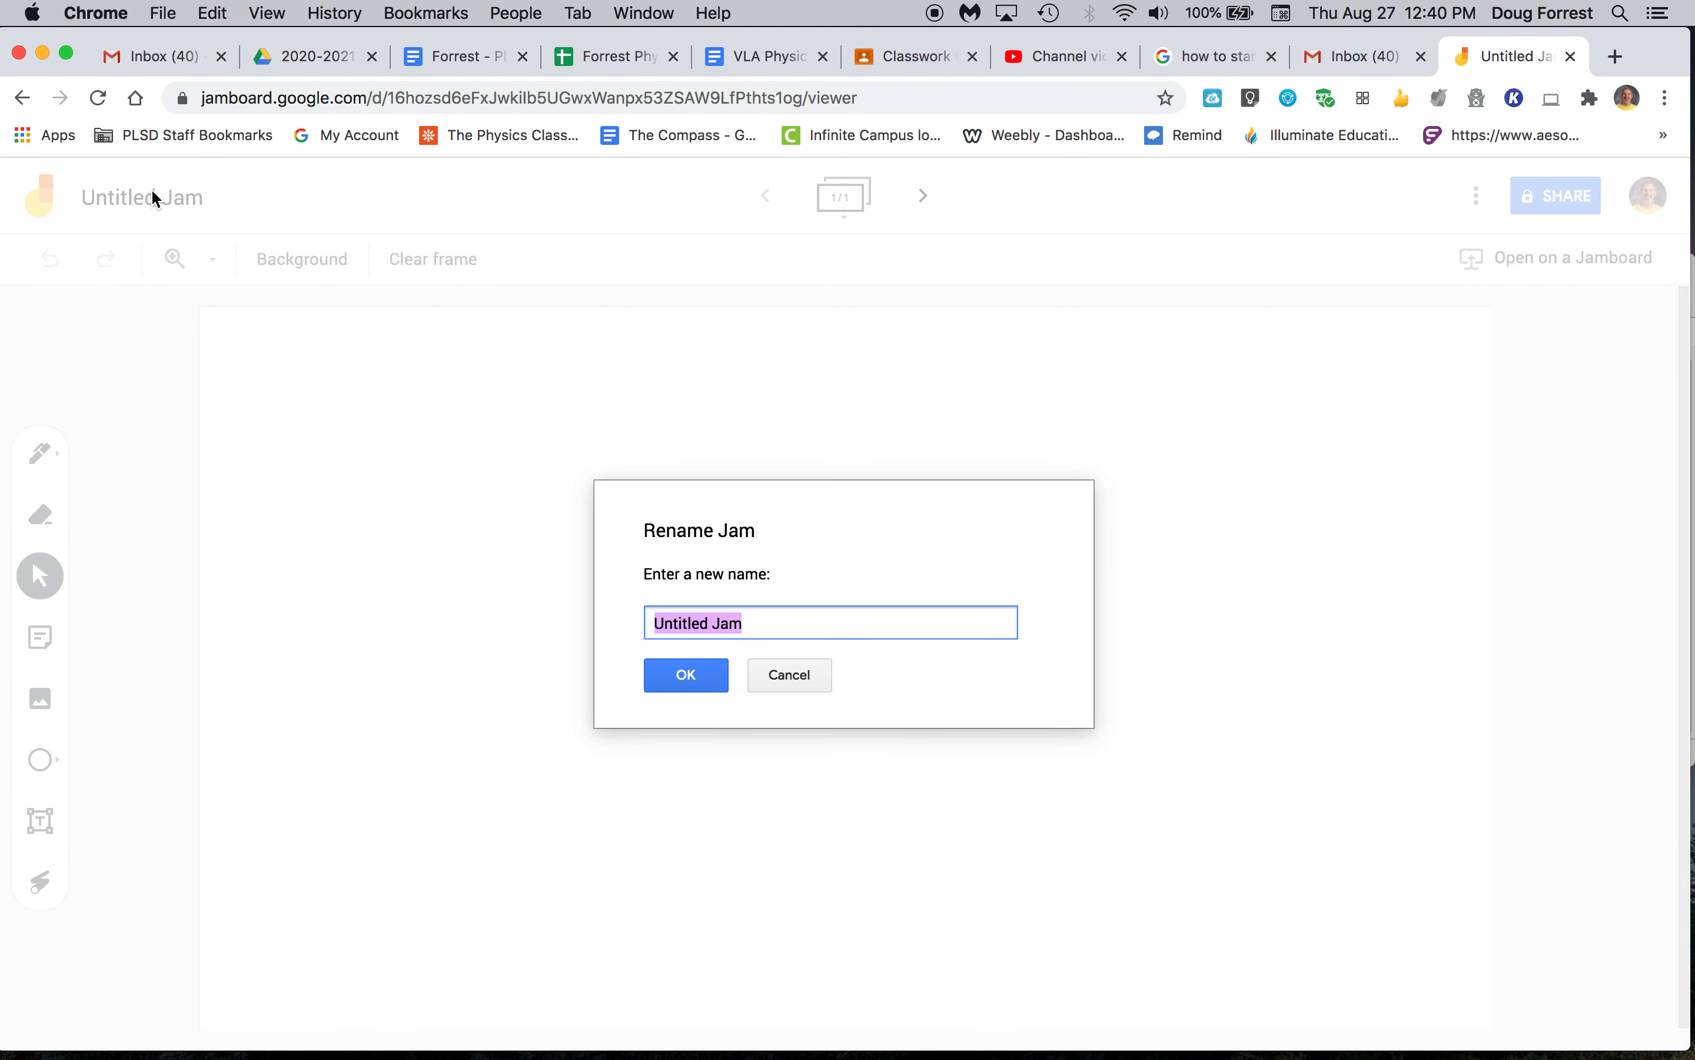
{"action": "type", "text": "Sample Graph Forrest"}
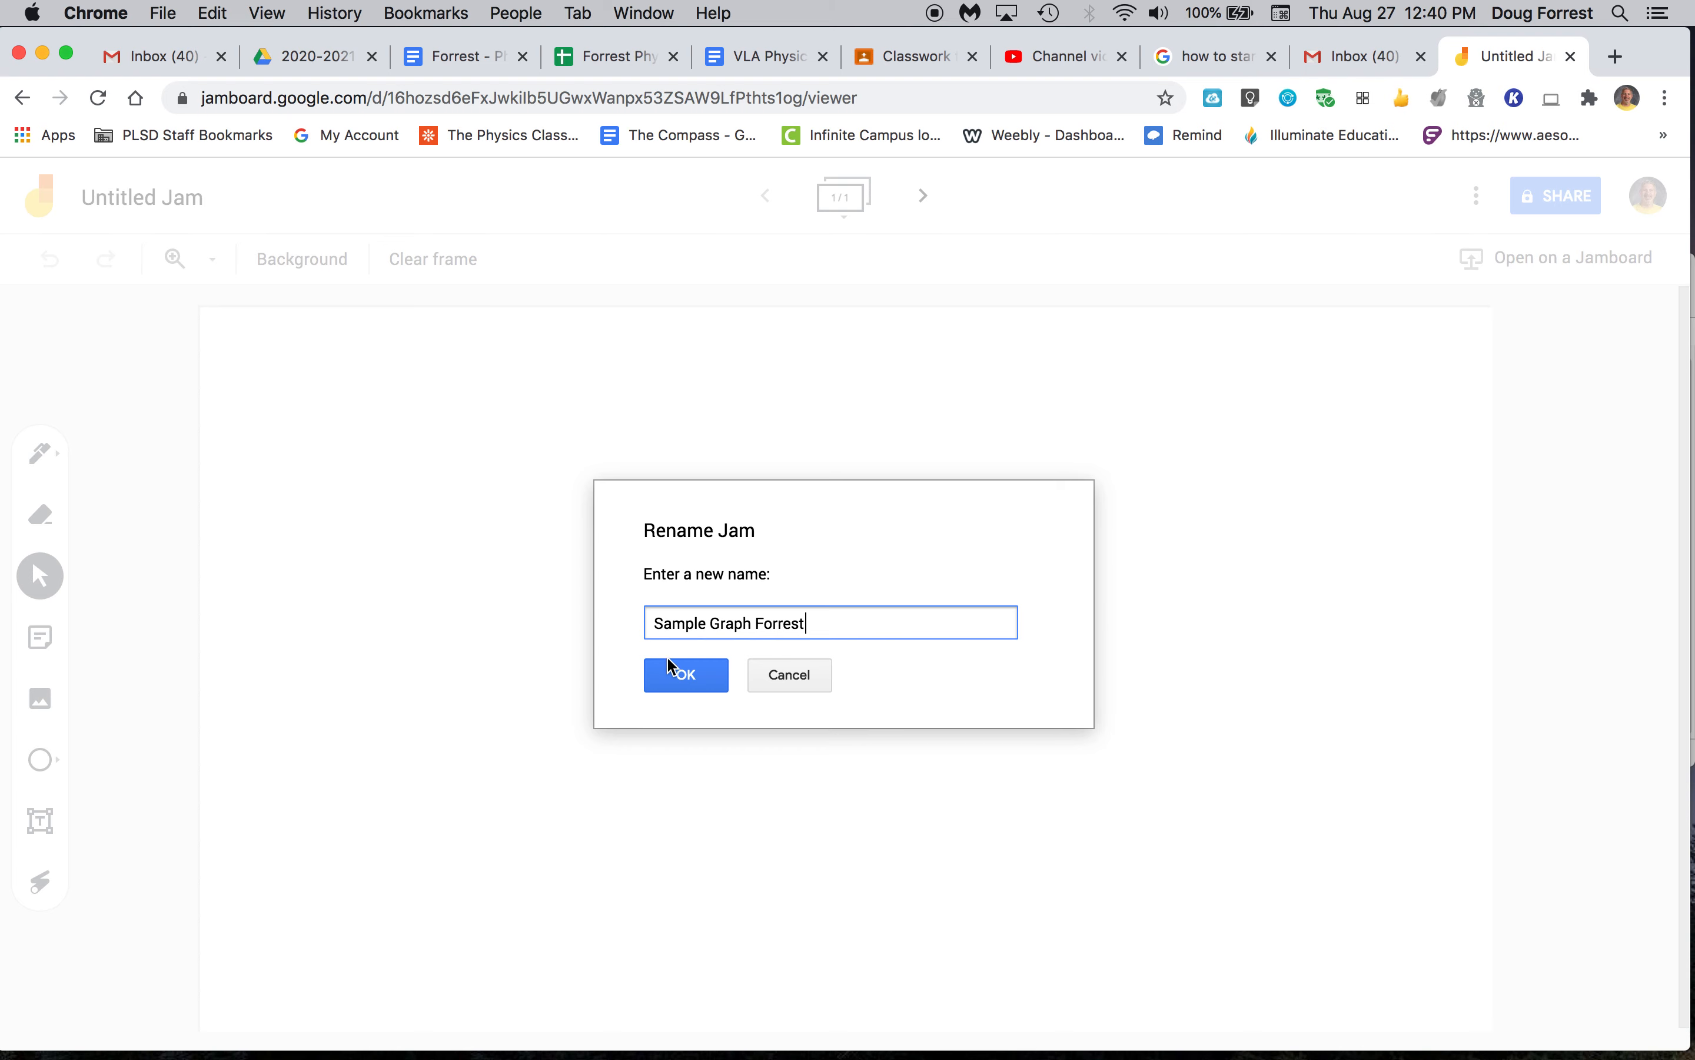
{"action": "left_click", "coordinate": [683, 674]}
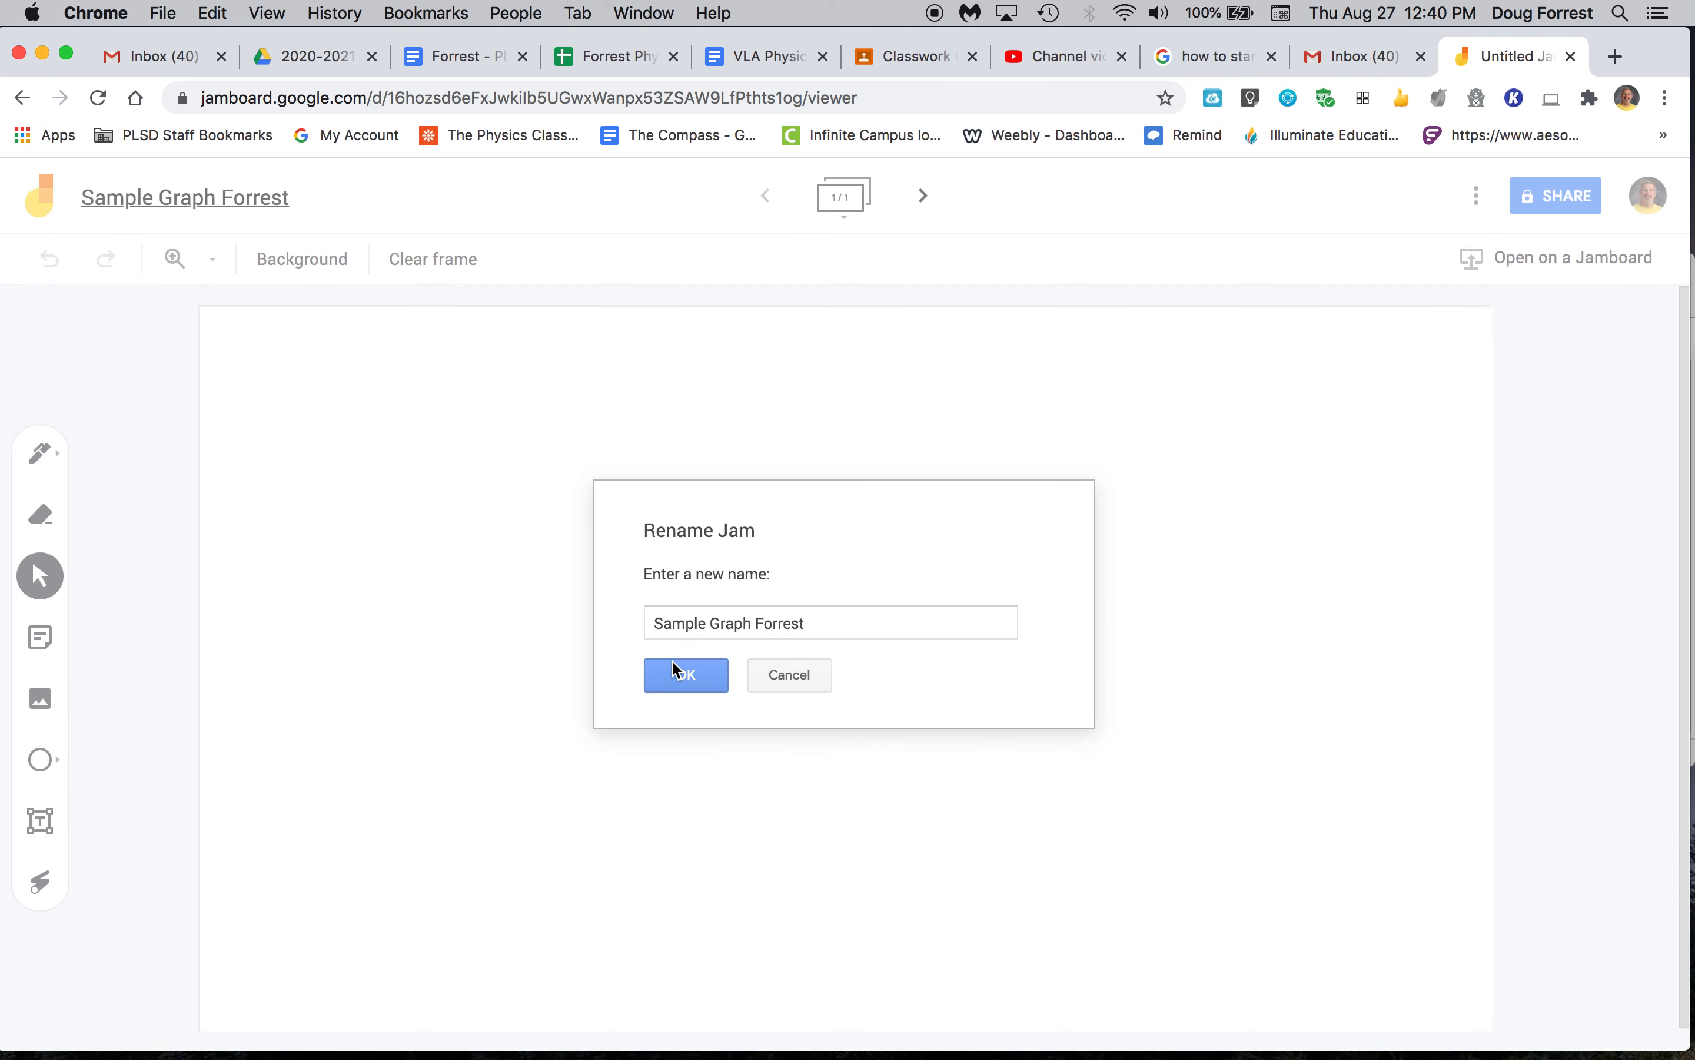
Try the dotted, lined, blue grid, gray grid, solid blue, black and plain white backgrounds on the frame in turn
{"action": "left_click", "coordinate": [322, 270]}
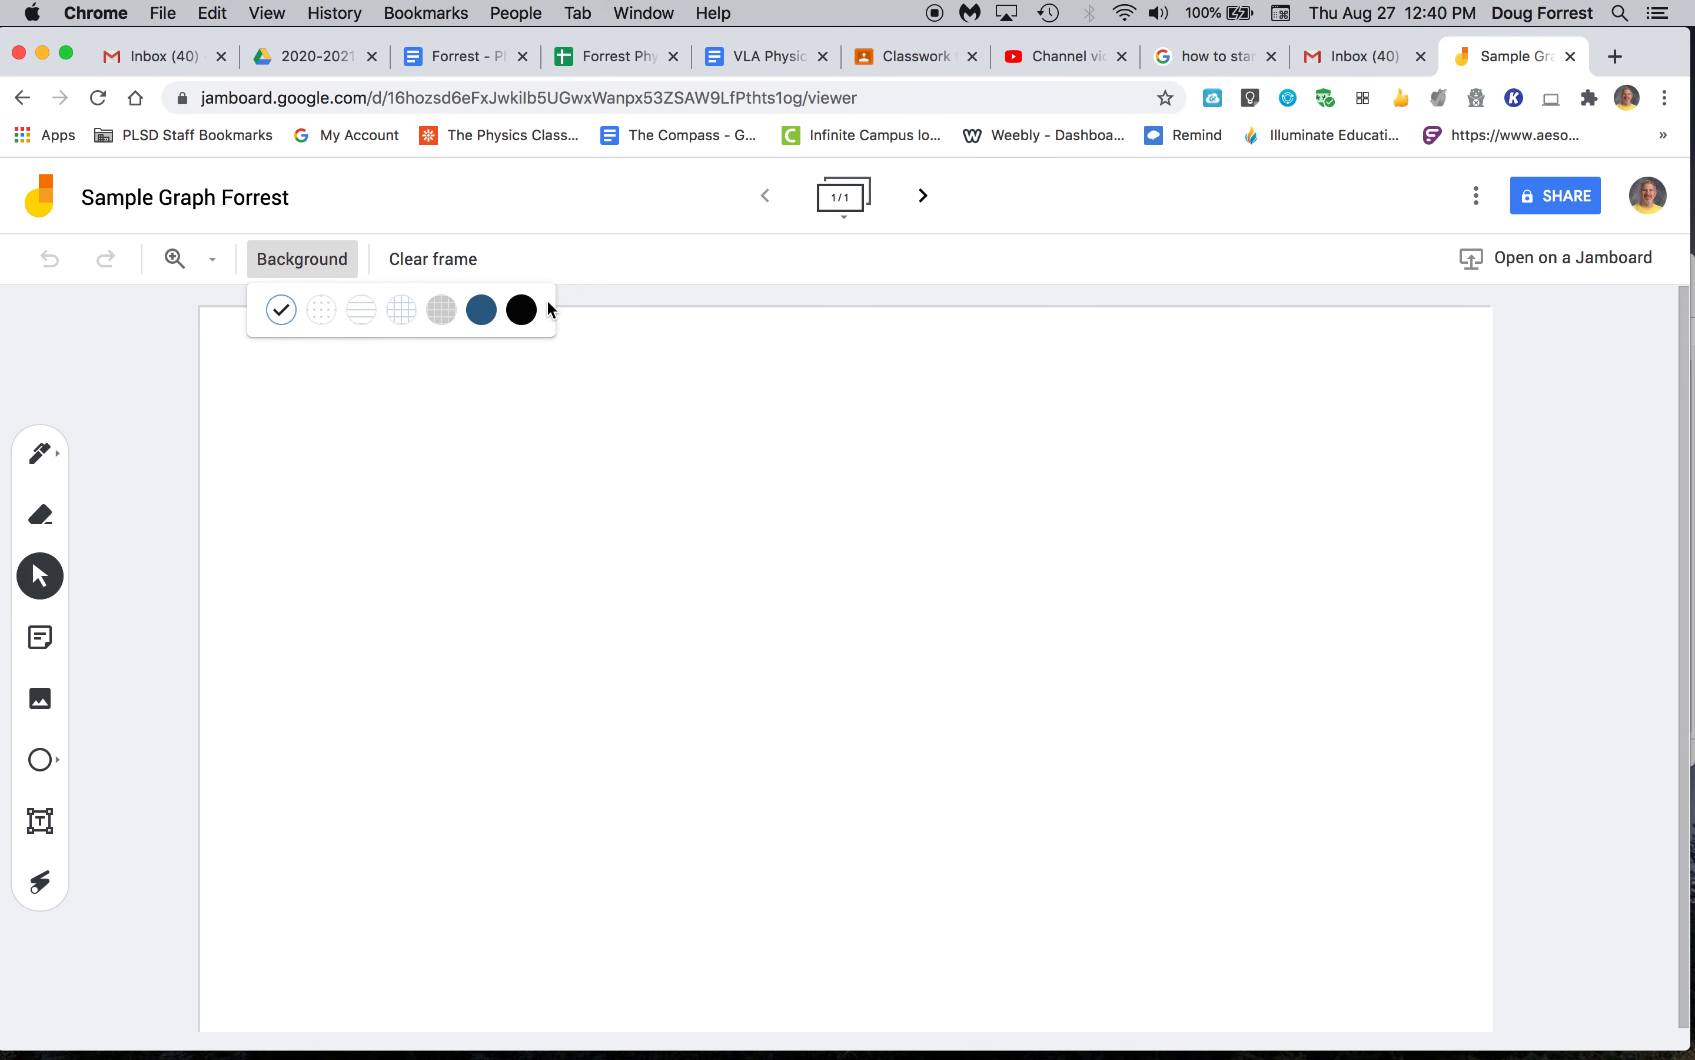
{"action": "left_click", "coordinate": [320, 309]}
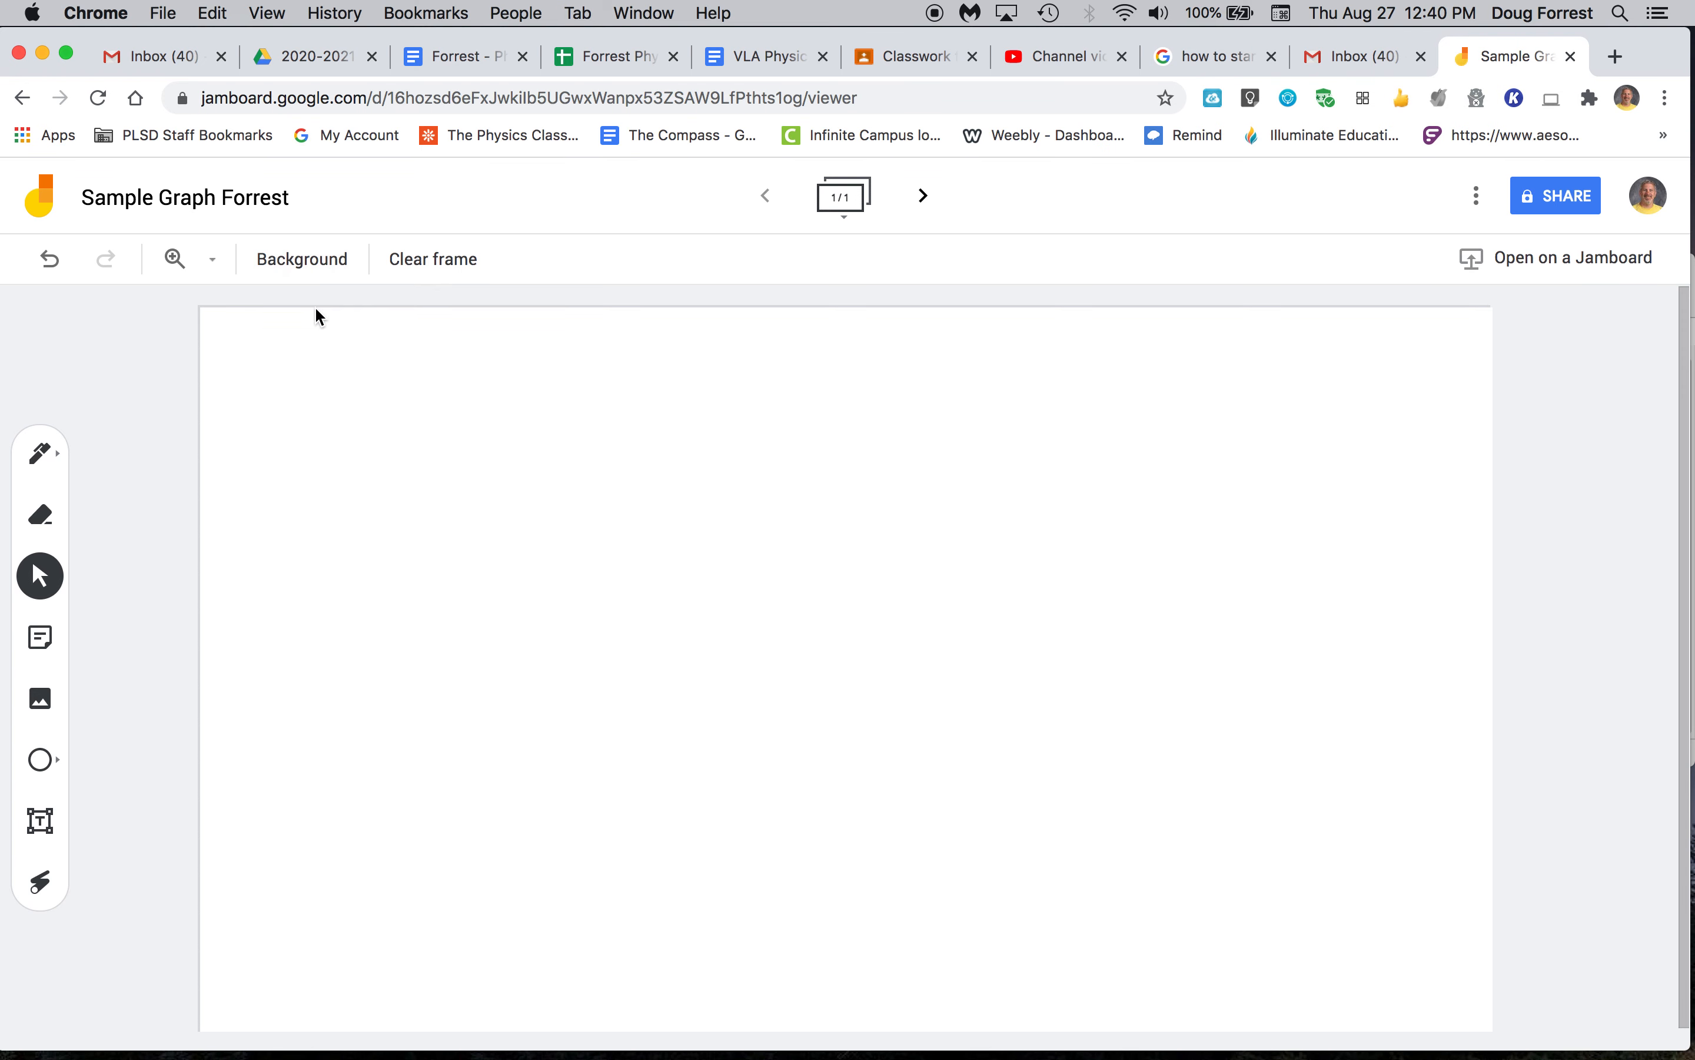
{"action": "left_click", "coordinate": [291, 275]}
{"action": "left_click", "coordinate": [361, 310]}
{"action": "left_click", "coordinate": [348, 271]}
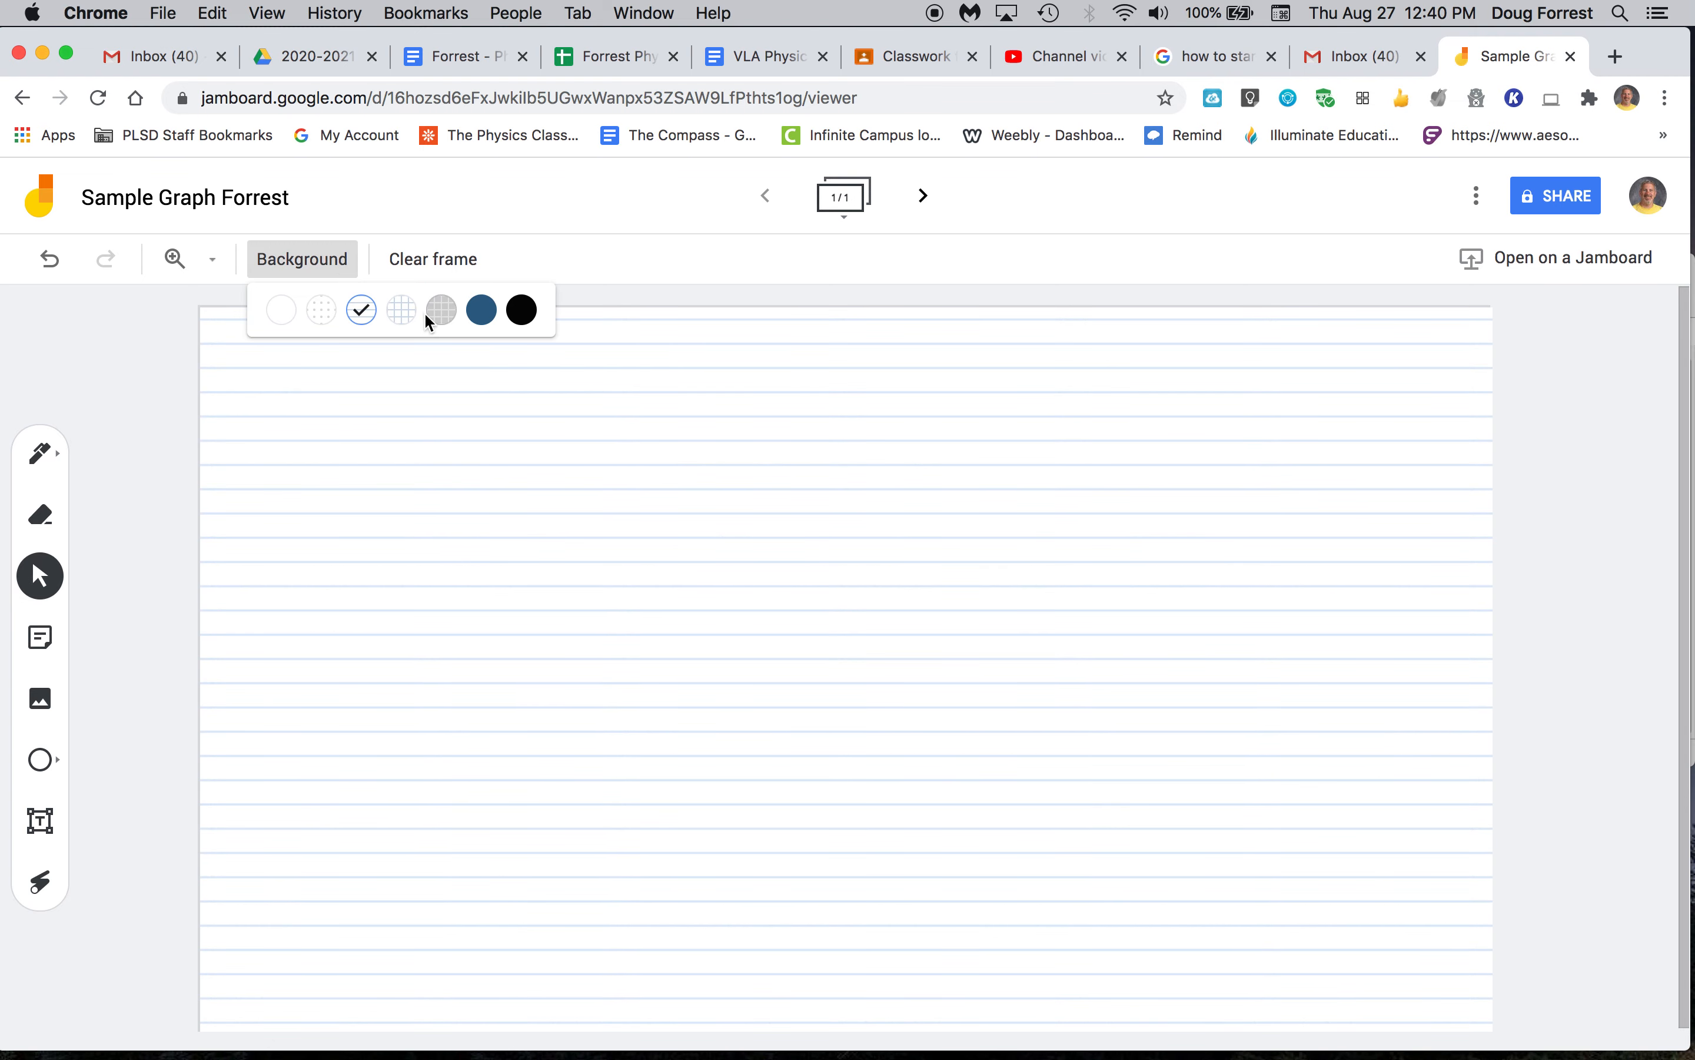
{"action": "left_click", "coordinate": [399, 309]}
{"action": "left_click", "coordinate": [315, 266]}
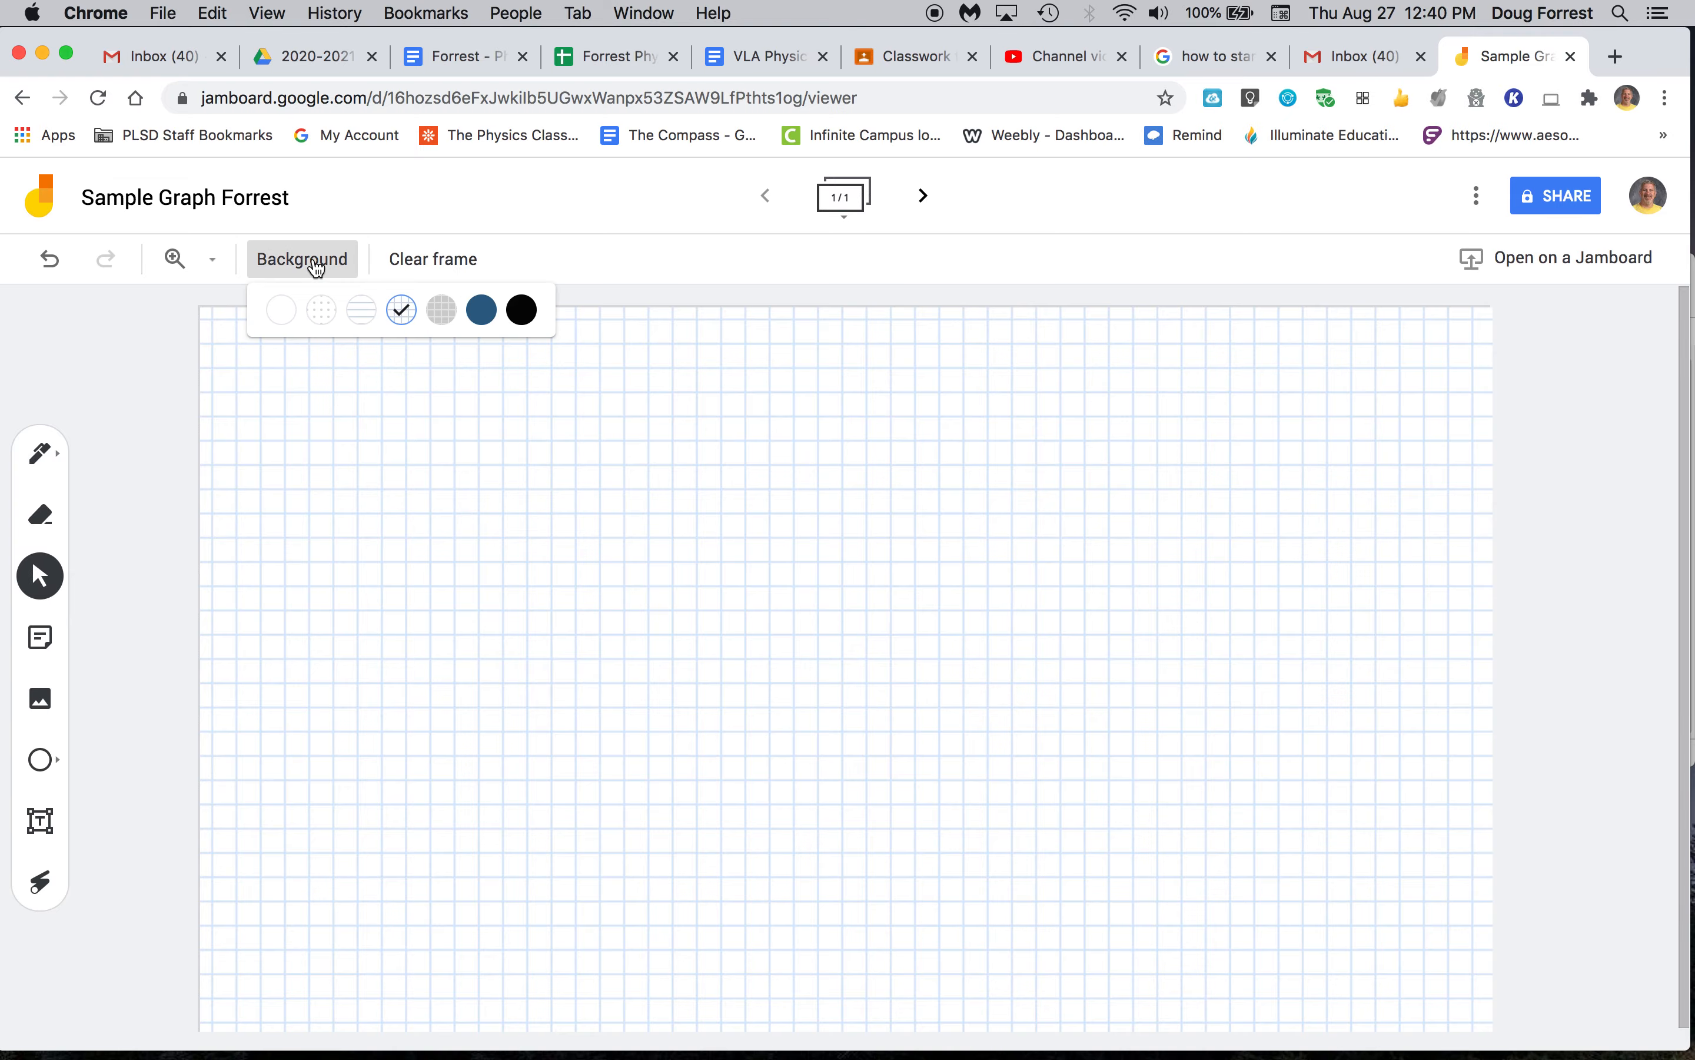
{"action": "left_click", "coordinate": [442, 310]}
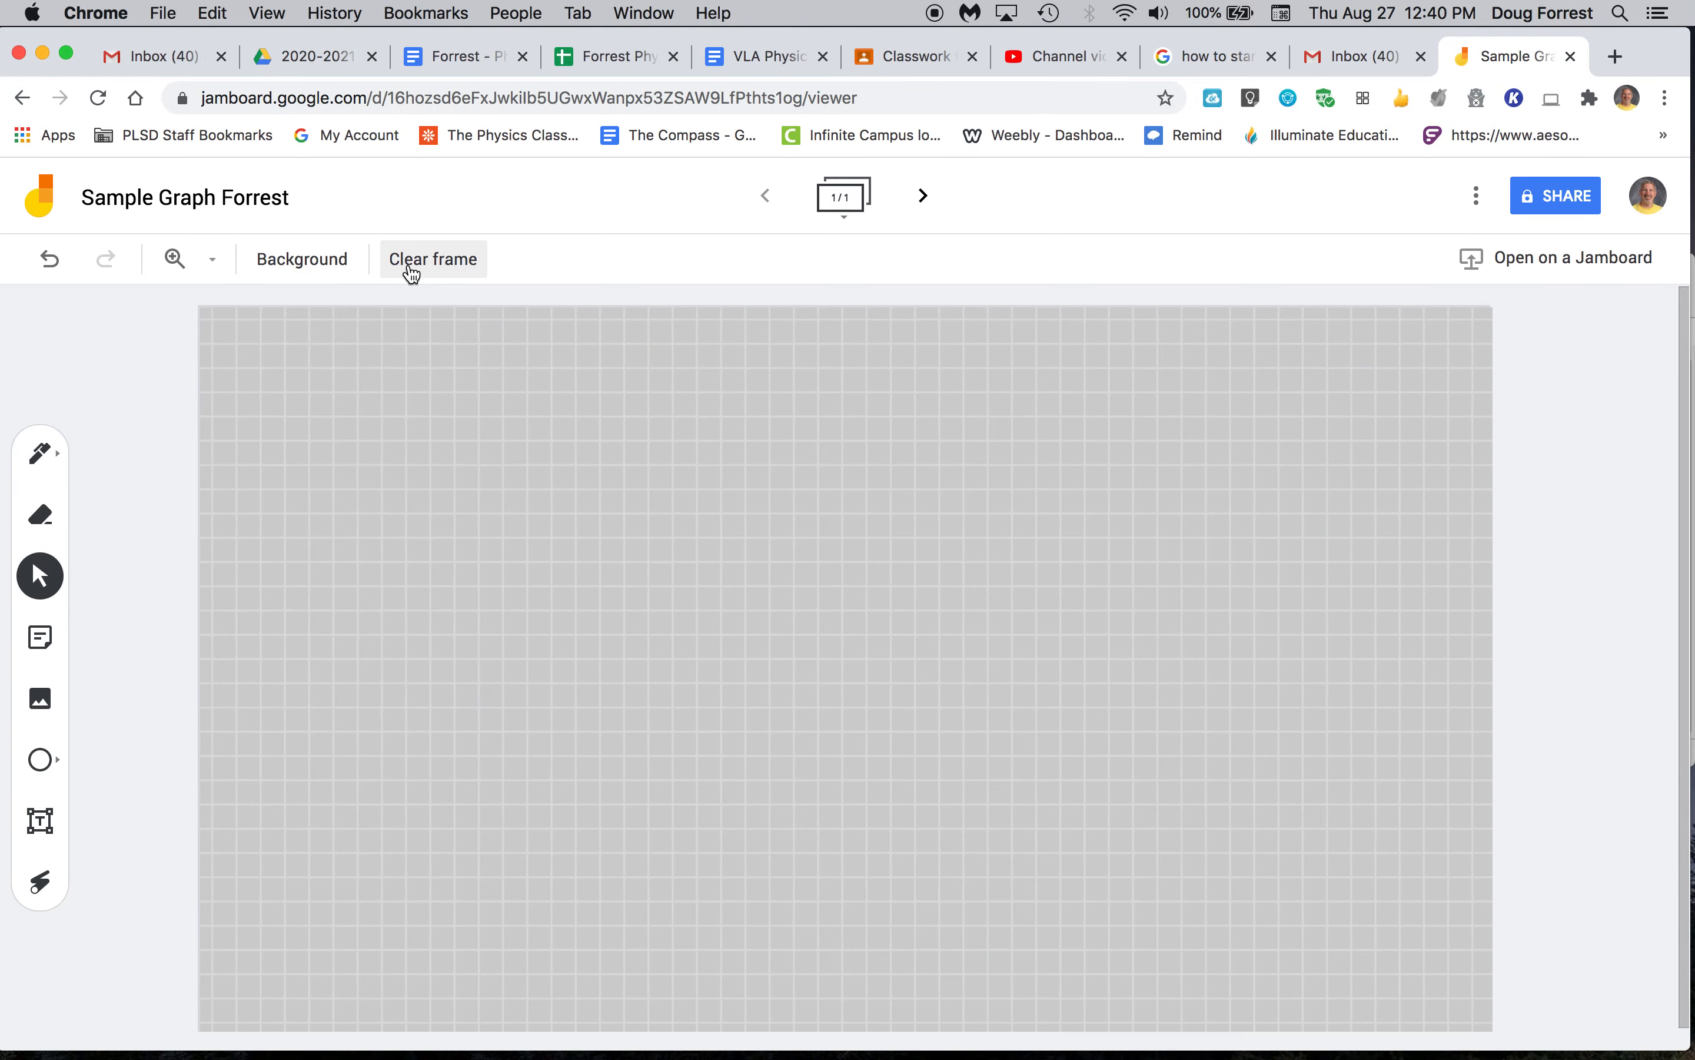
{"action": "left_click", "coordinate": [344, 271]}
{"action": "left_click", "coordinate": [482, 311]}
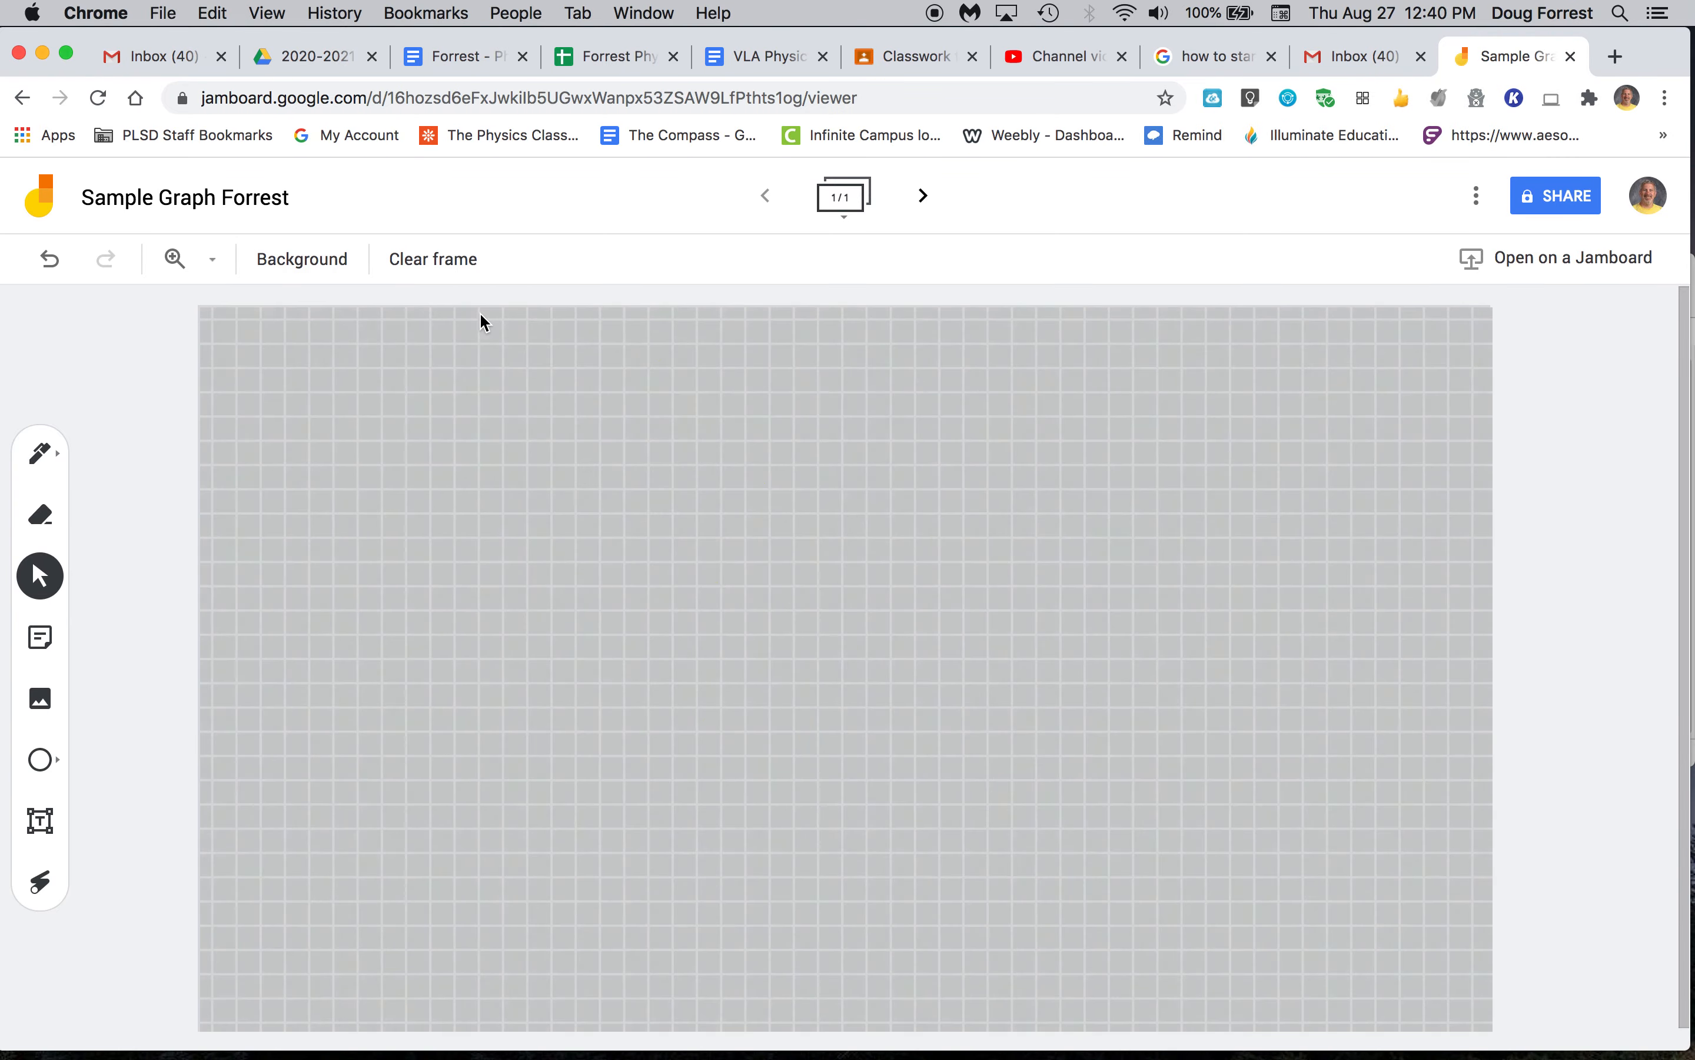
{"action": "left_click", "coordinate": [347, 268]}
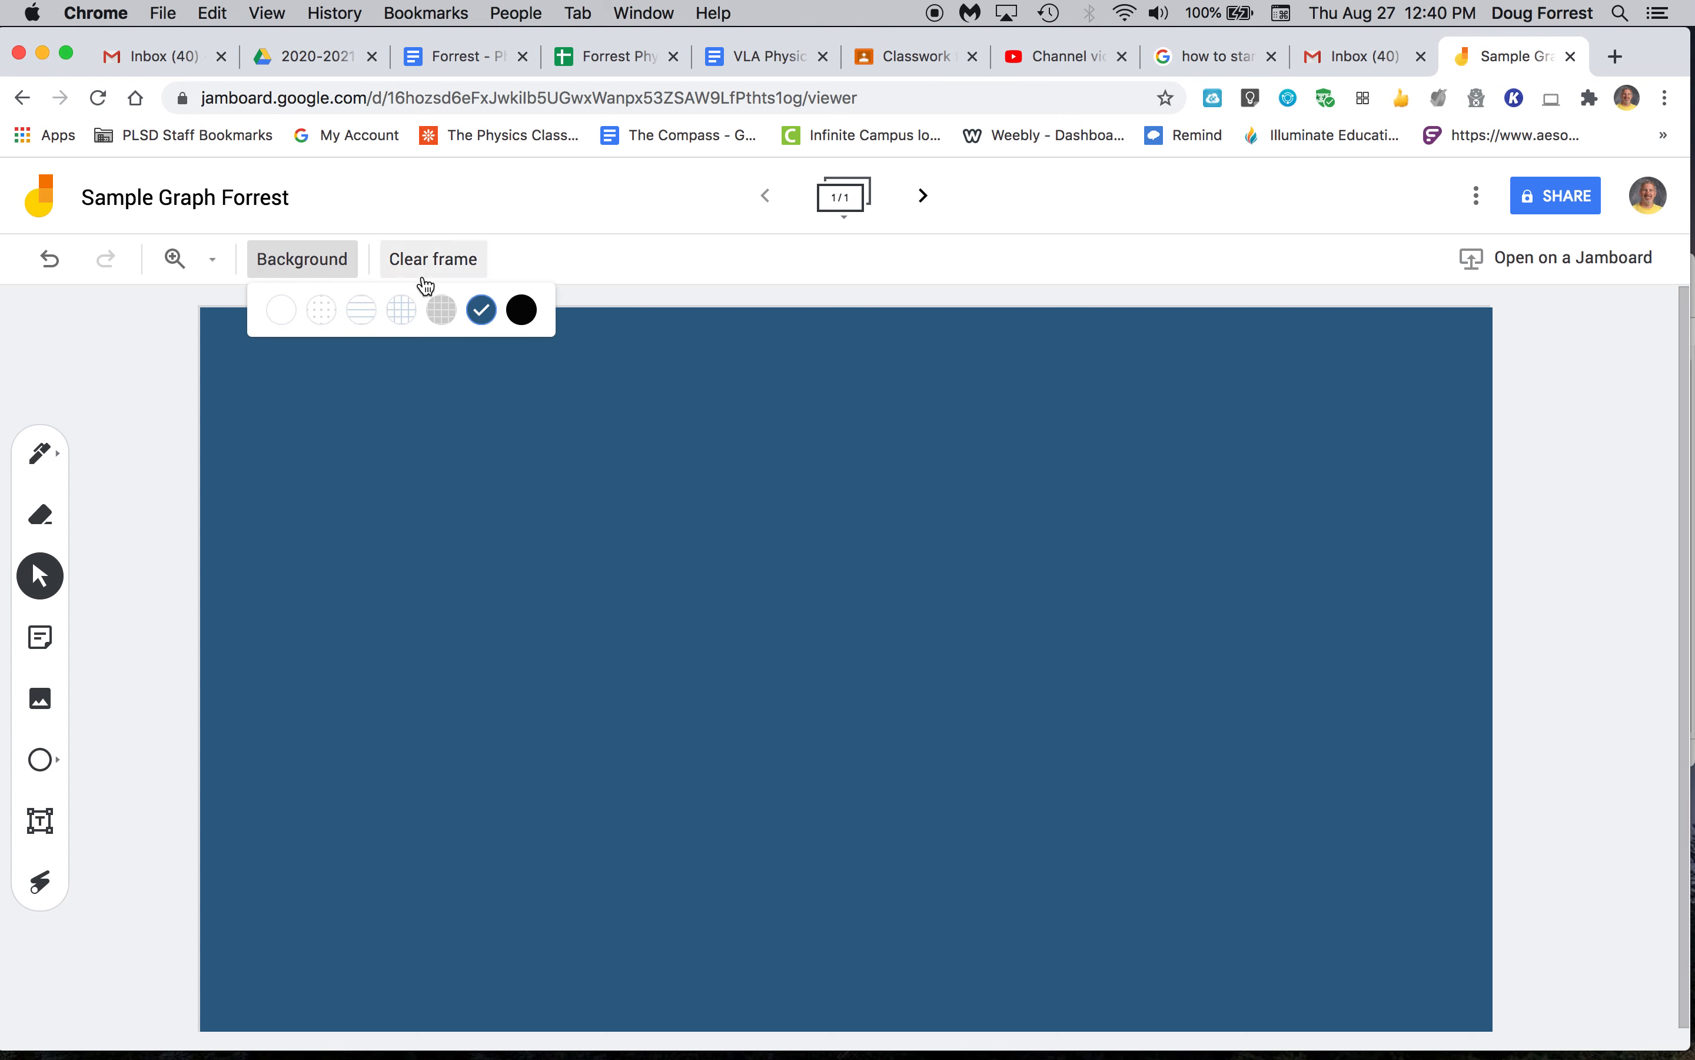
{"action": "left_click", "coordinate": [522, 309]}
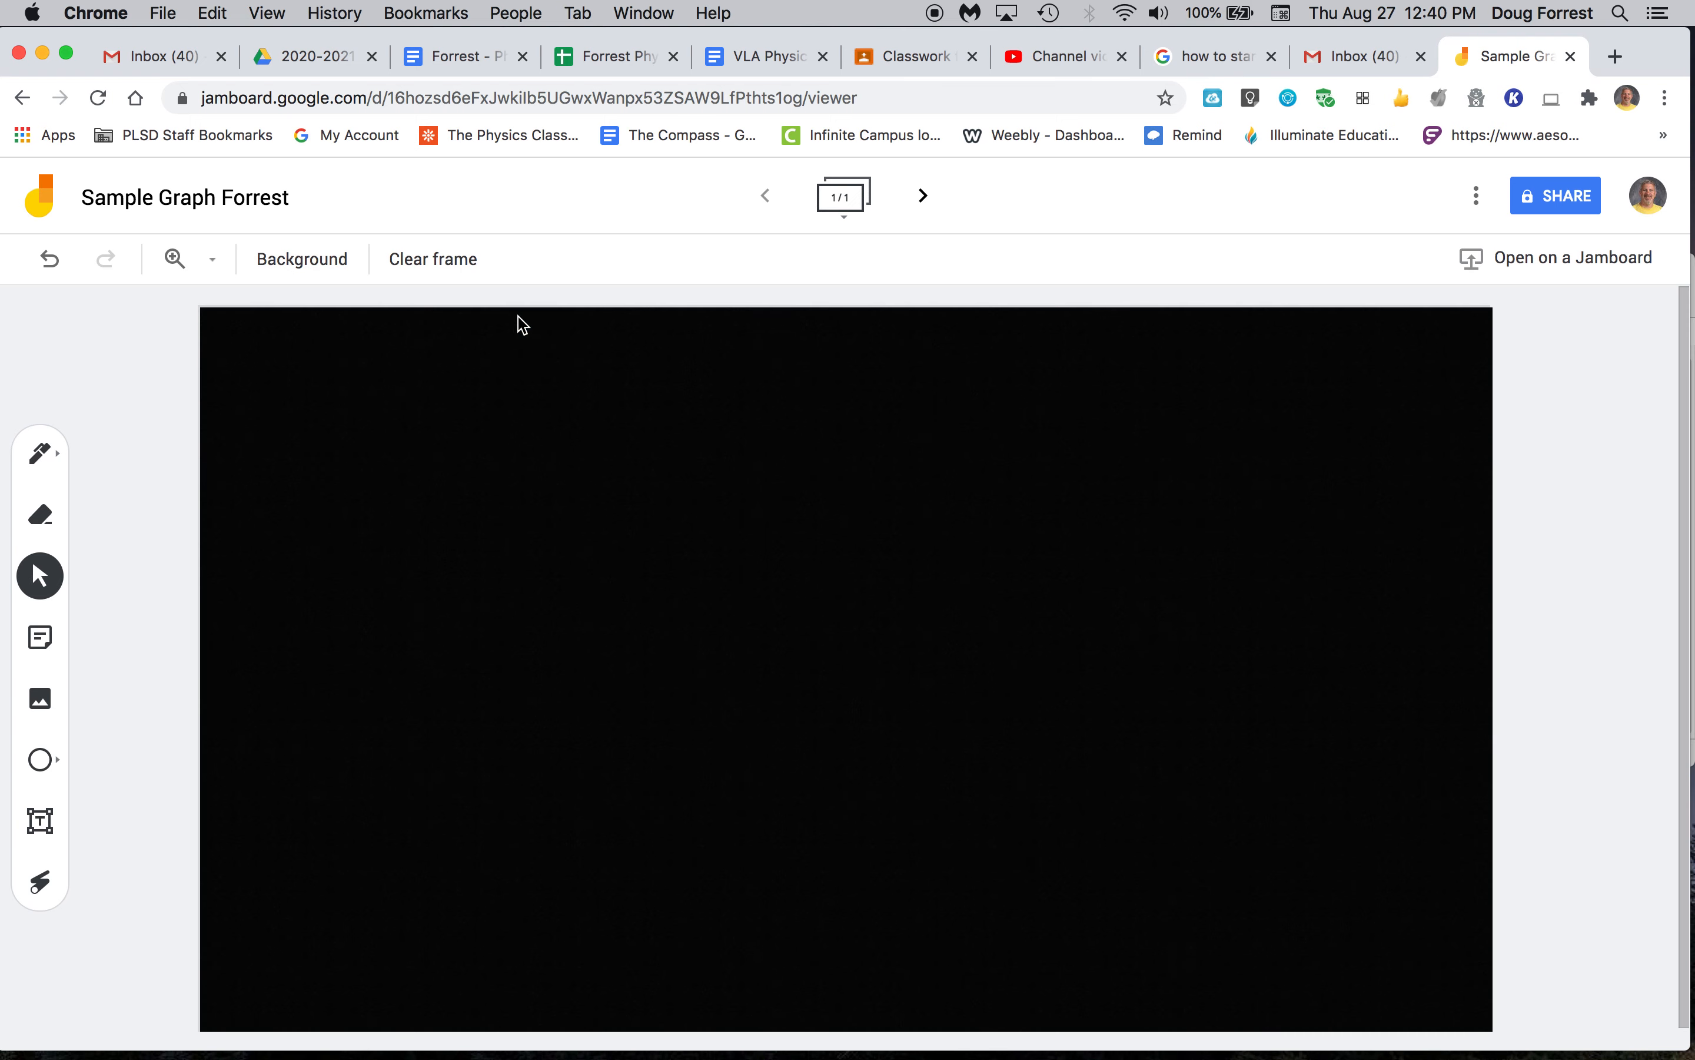
{"action": "left_click", "coordinate": [324, 265]}
{"action": "left_click", "coordinate": [282, 309]}
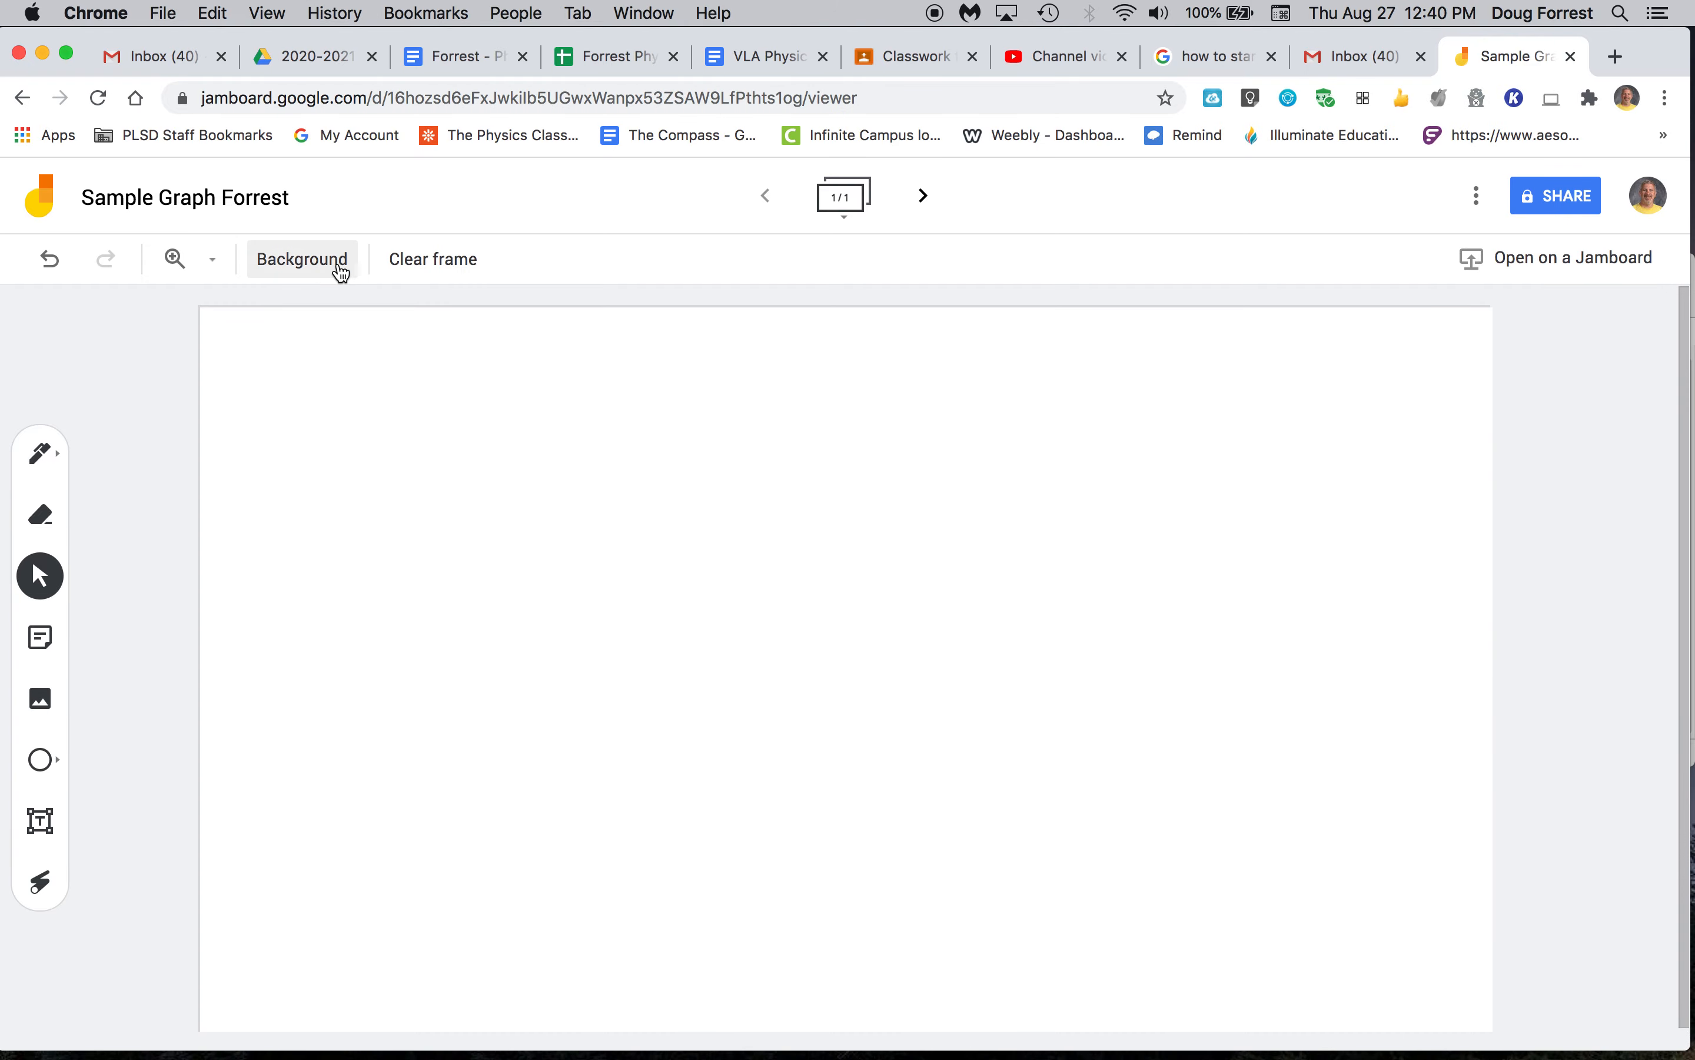
Set the frame's background to the white graph paper with blue grid lines
{"action": "left_click", "coordinate": [340, 267]}
{"action": "left_click", "coordinate": [403, 305]}
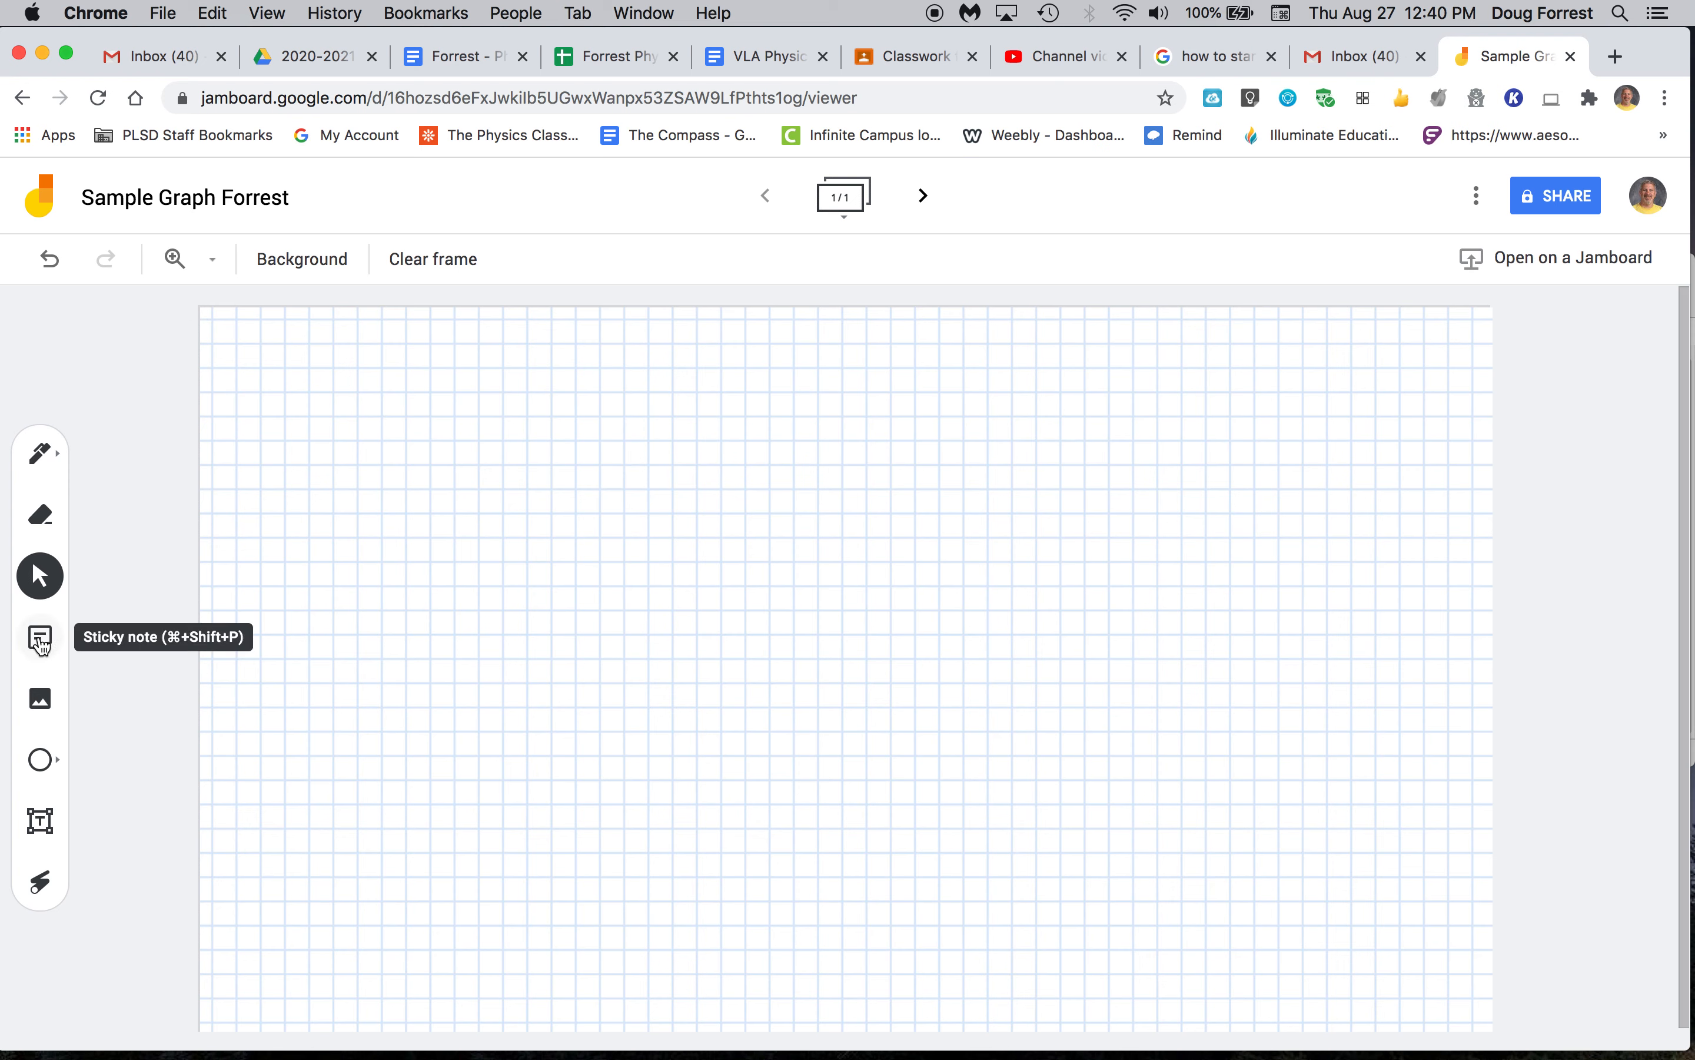
Draw a freehand open figure eight in black with the Pen in the upper-left area of the frame
{"action": "left_click", "coordinate": [48, 457]}
{"action": "left_click_drag", "start_coordinate": [420, 384], "coordinate": [357, 460]}
{"action": "mouse_move", "coordinate": [457, 486]}
{"action": "left_mouse_down"}
{"action": "mouse_move", "coordinate": [379, 519]}
{"action": "mouse_move", "coordinate": [450, 450]}
{"action": "left_mouse_up"}
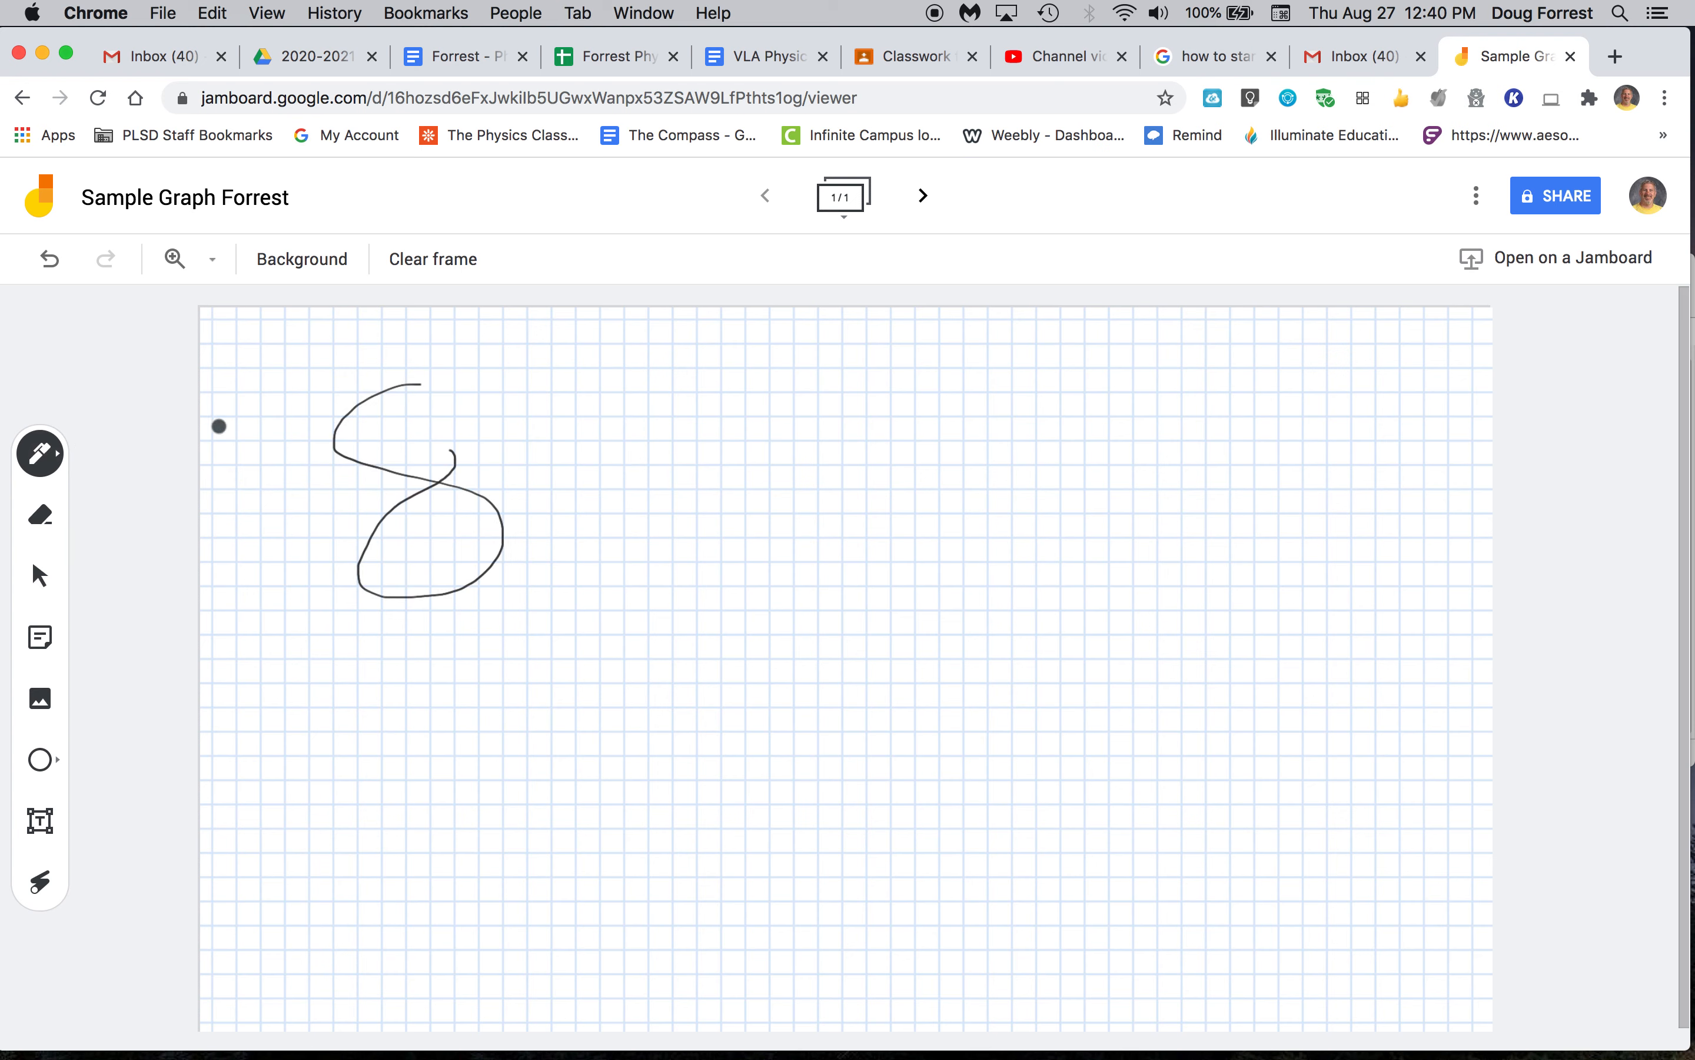
With the Highlighter, draw a black horizontal stroke beside the figure eight and an orange zigzag below that stroke
{"action": "left_click", "coordinate": [48, 455]}
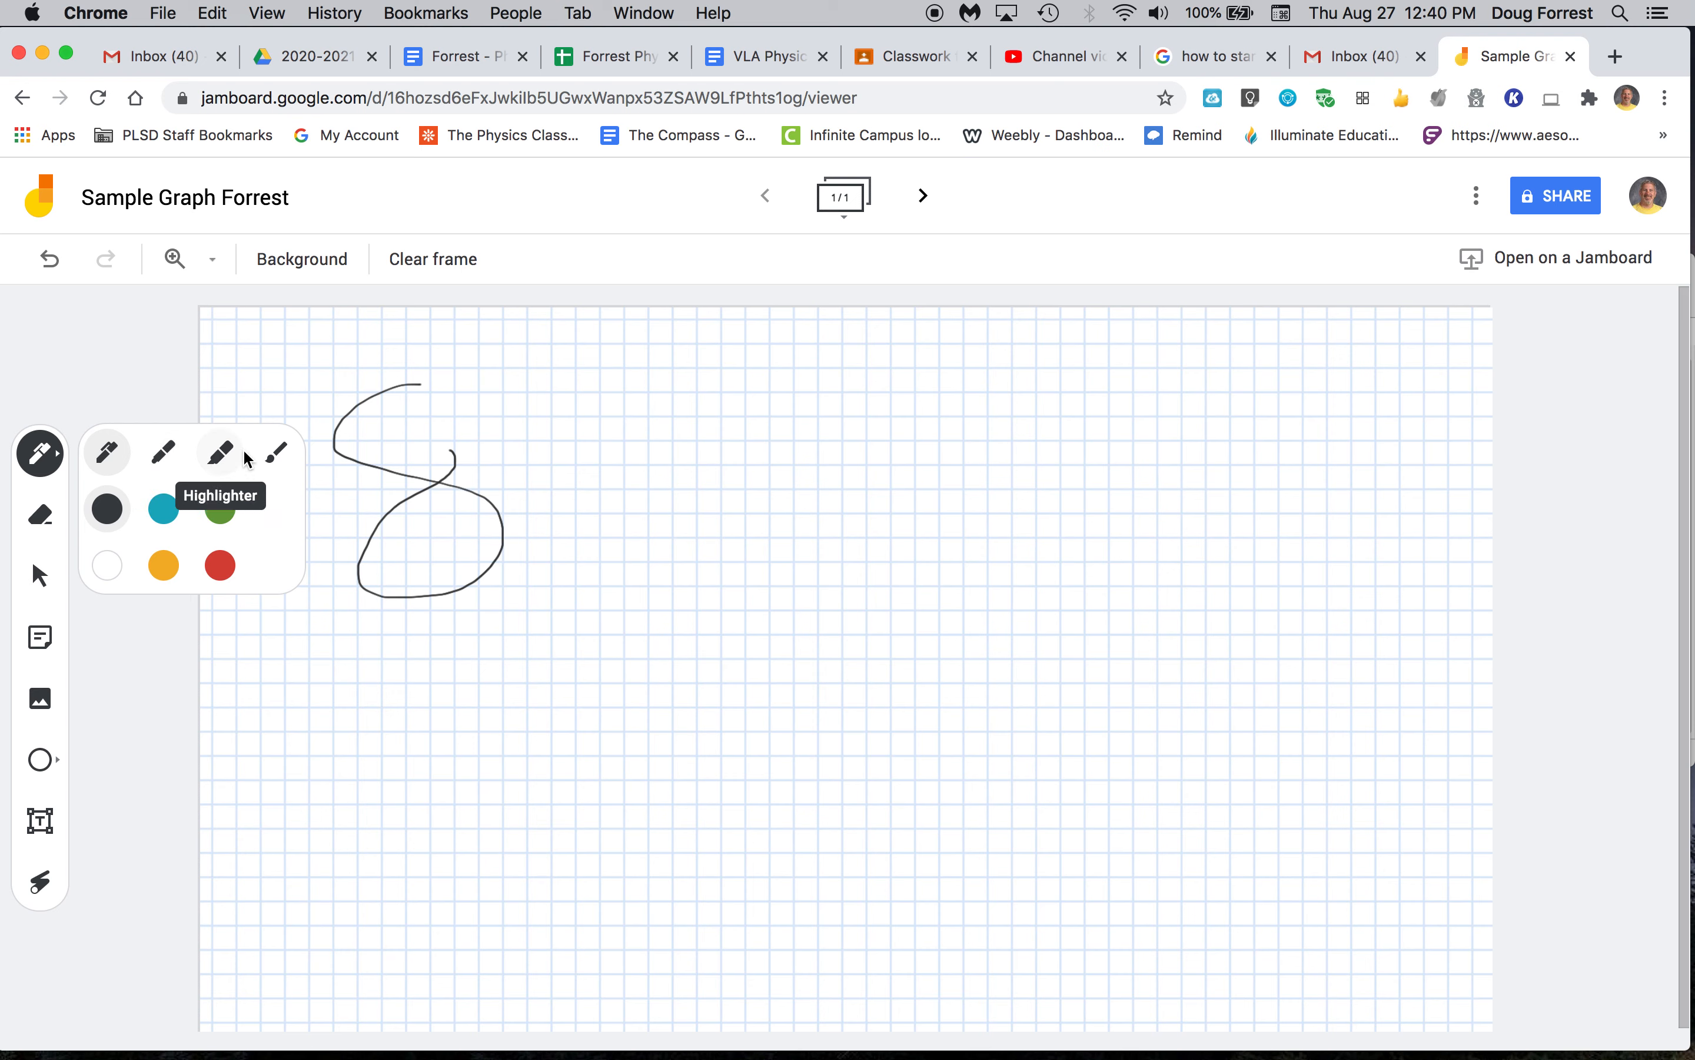
{"action": "left_click", "coordinate": [221, 452]}
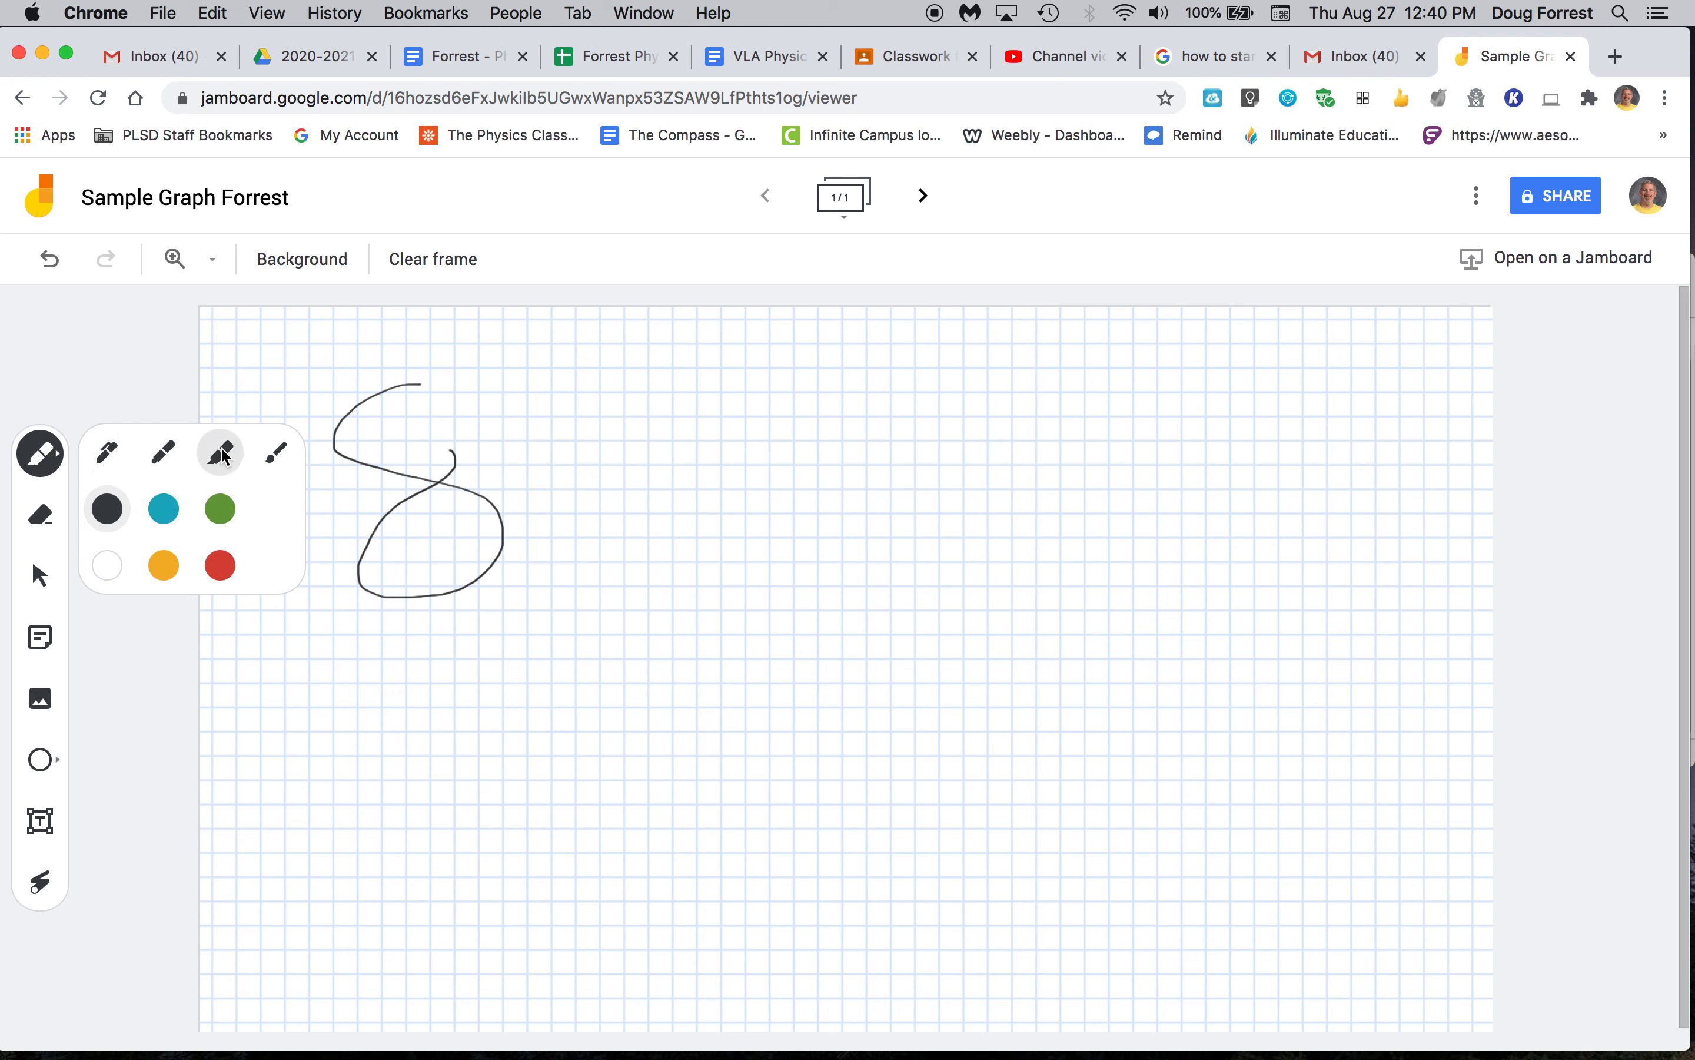
{"action": "left_click_drag", "start_coordinate": [459, 387], "coordinate": [701, 392]}
{"action": "left_click", "coordinate": [53, 470]}
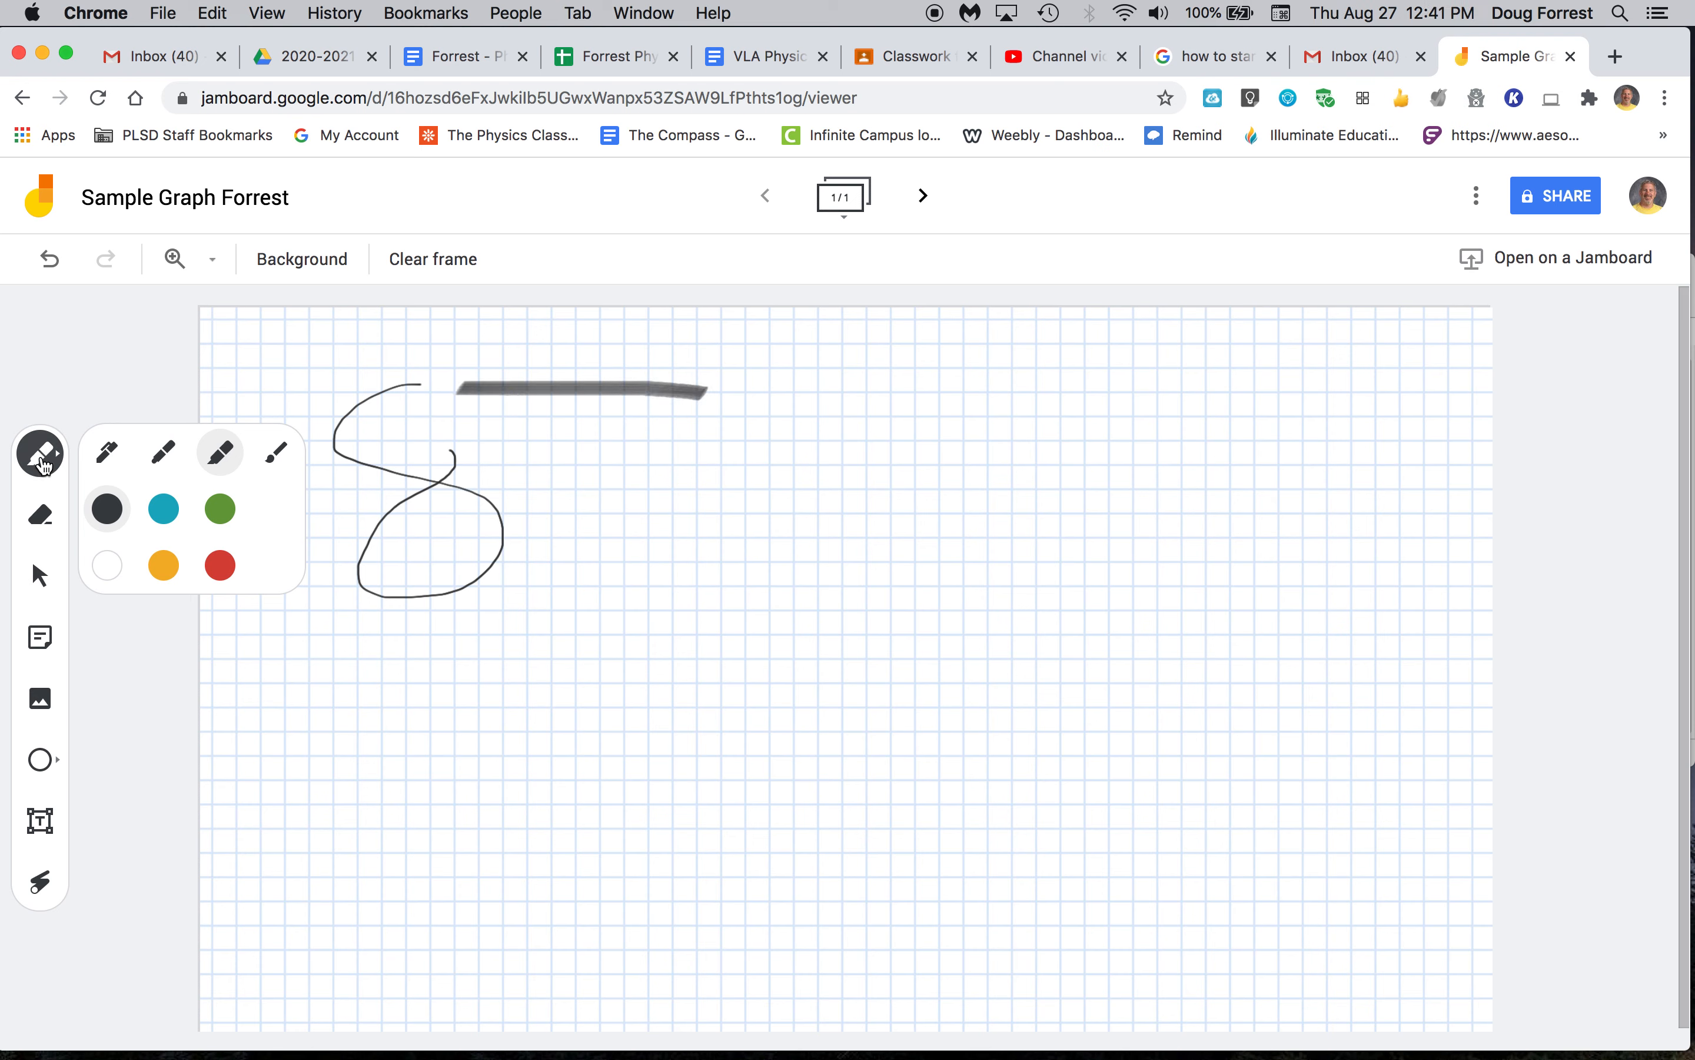
{"action": "left_click", "coordinate": [163, 565]}
{"action": "mouse_move", "coordinate": [489, 429]}
{"action": "left_mouse_down"}
{"action": "mouse_move", "coordinate": [747, 442]}
{"action": "mouse_move", "coordinate": [711, 470]}
{"action": "mouse_move", "coordinate": [606, 489]}
{"action": "mouse_move", "coordinate": [650, 499]}
{"action": "left_mouse_up"}
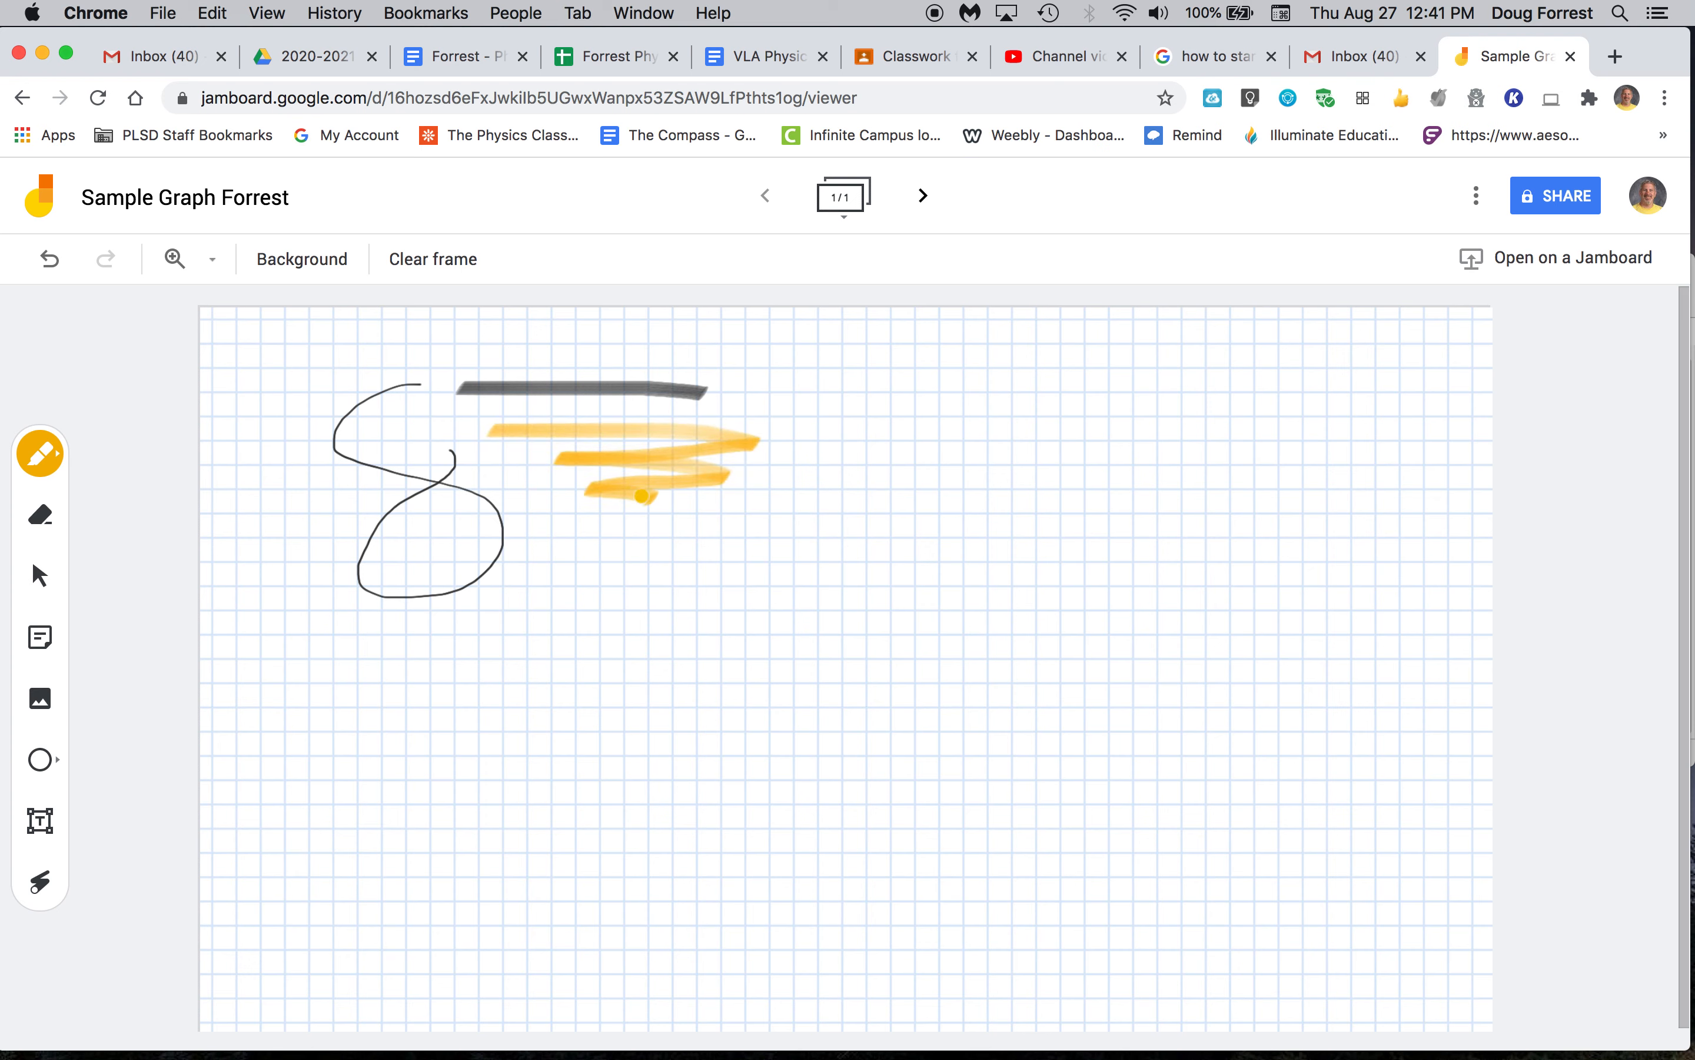
Paint a curved orange stroke with the Brush below the figure eight and the zigzag
{"action": "left_click", "coordinate": [46, 459]}
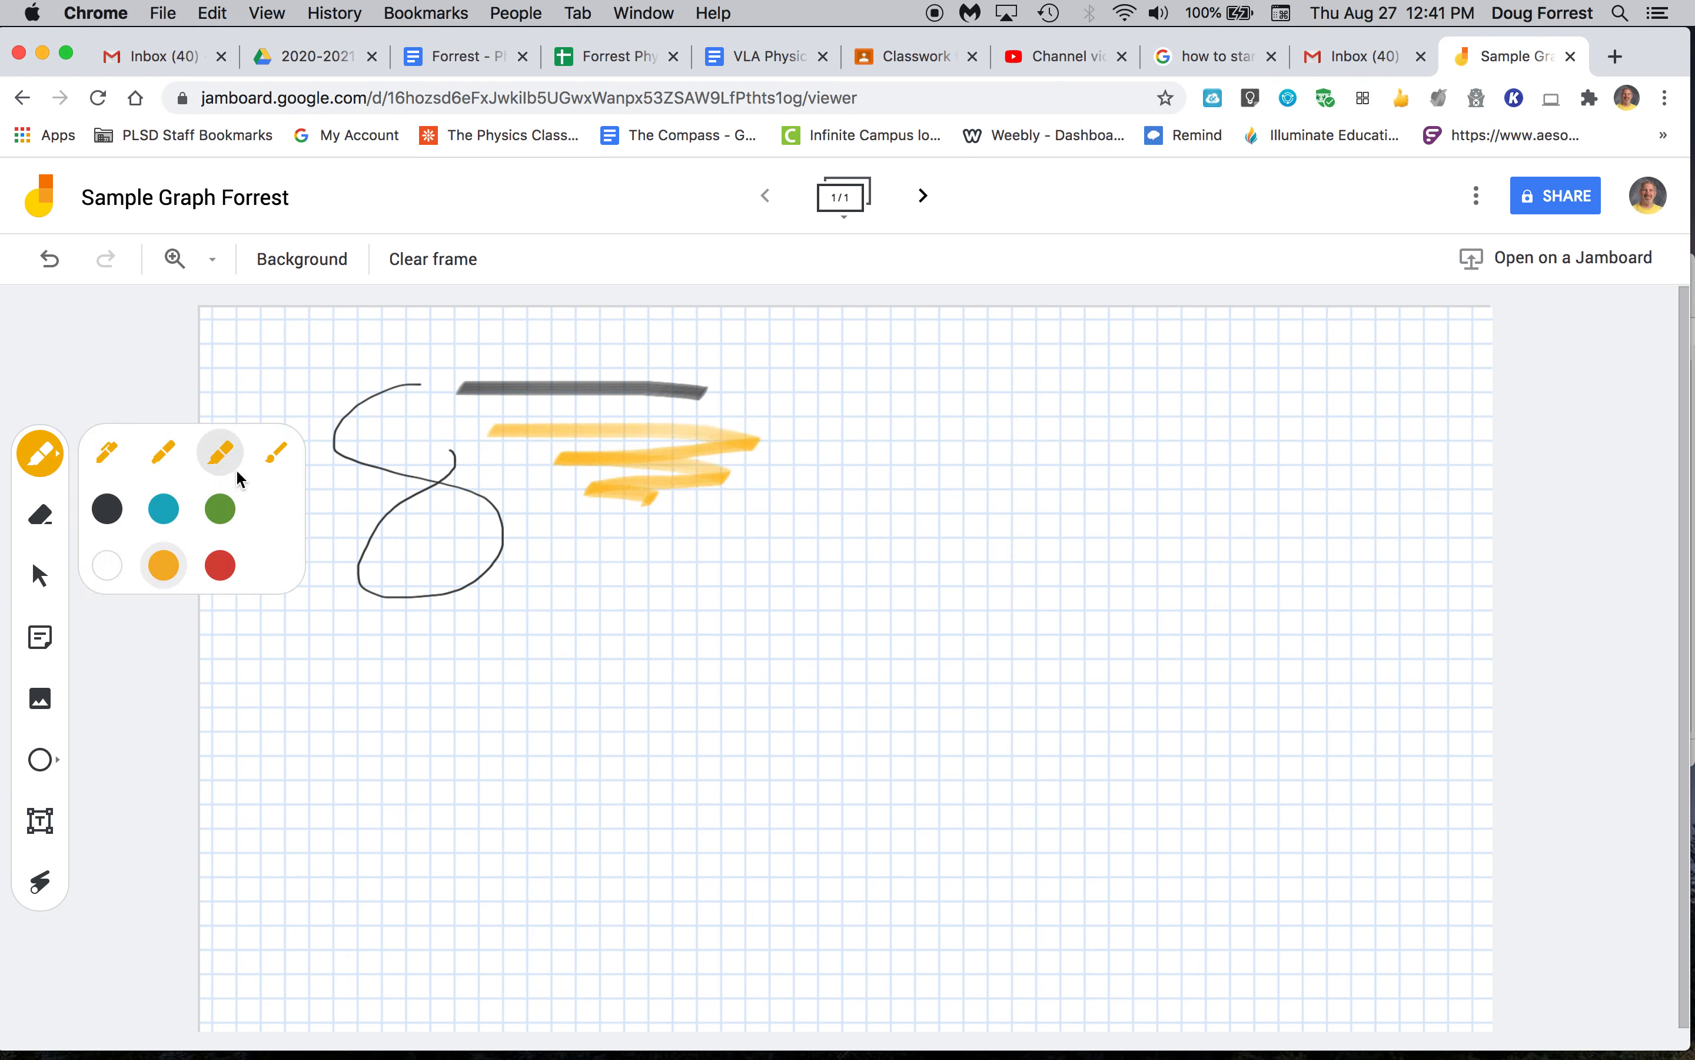
{"action": "left_click", "coordinate": [273, 466]}
{"action": "mouse_move", "coordinate": [626, 574]}
{"action": "left_mouse_down"}
{"action": "mouse_move", "coordinate": [568, 719]}
{"action": "mouse_move", "coordinate": [512, 593]}
{"action": "left_mouse_up"}
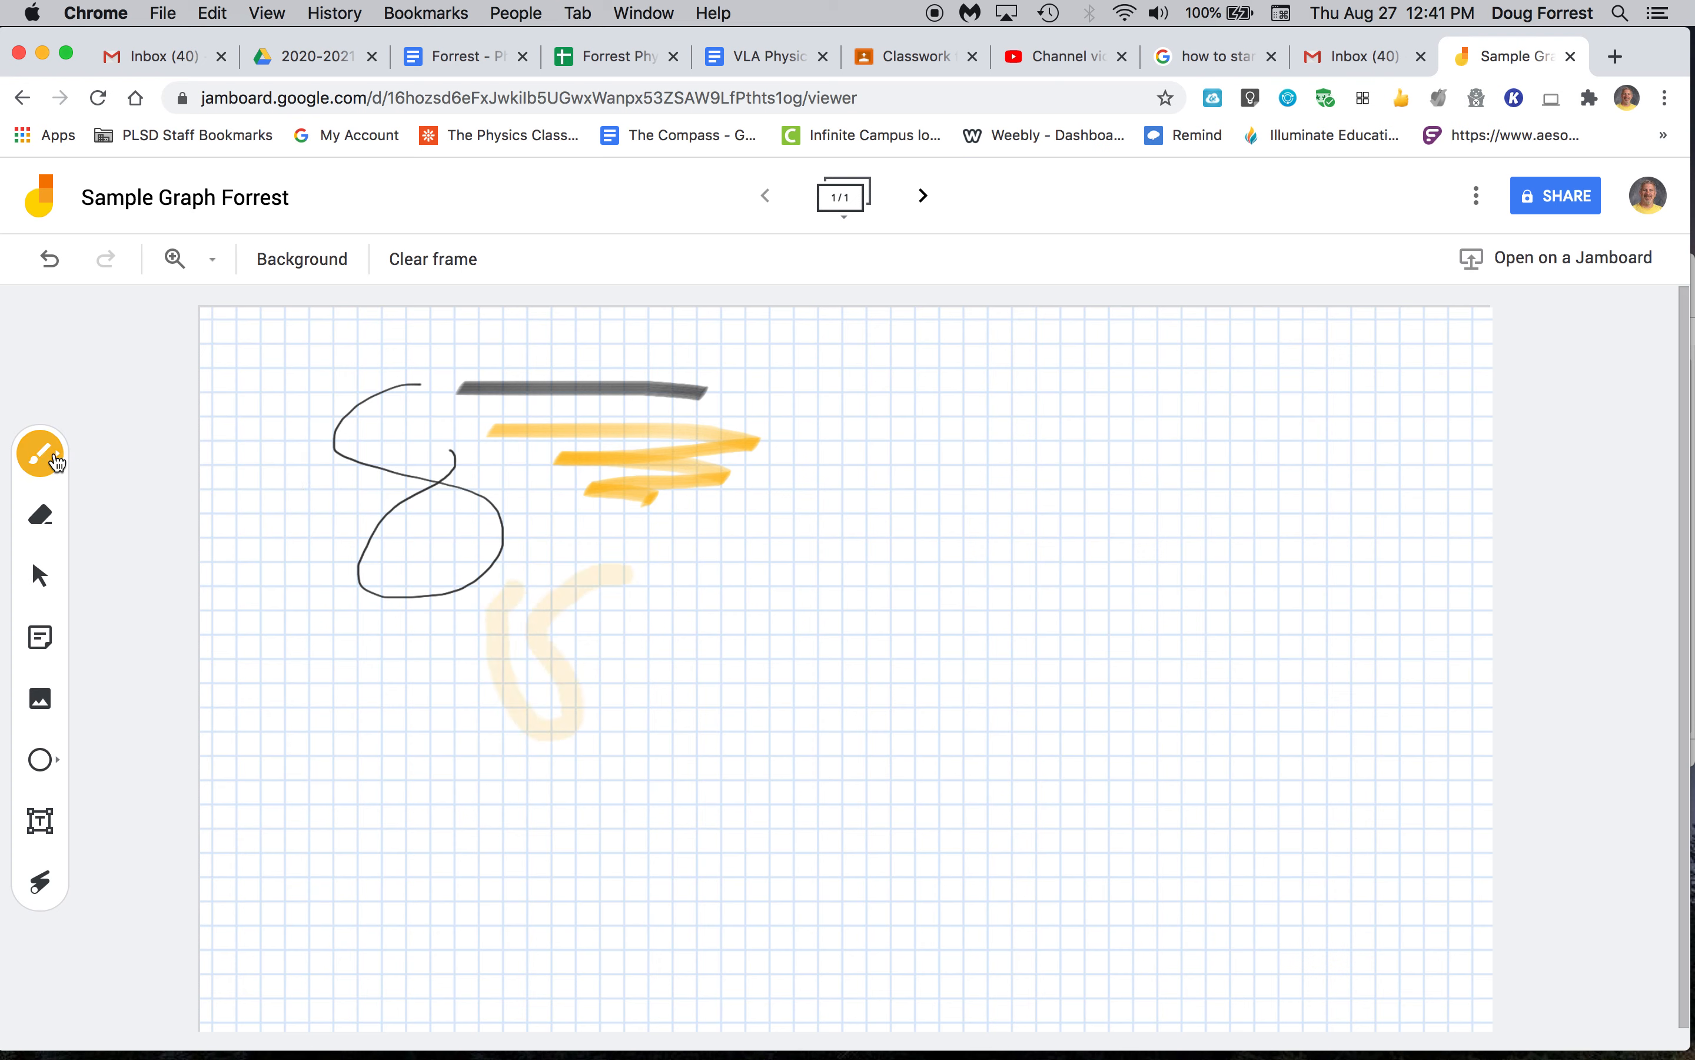
Draw an orange zigzag line with the Marker down the outer side of the black figure eight
{"action": "left_click", "coordinate": [56, 463]}
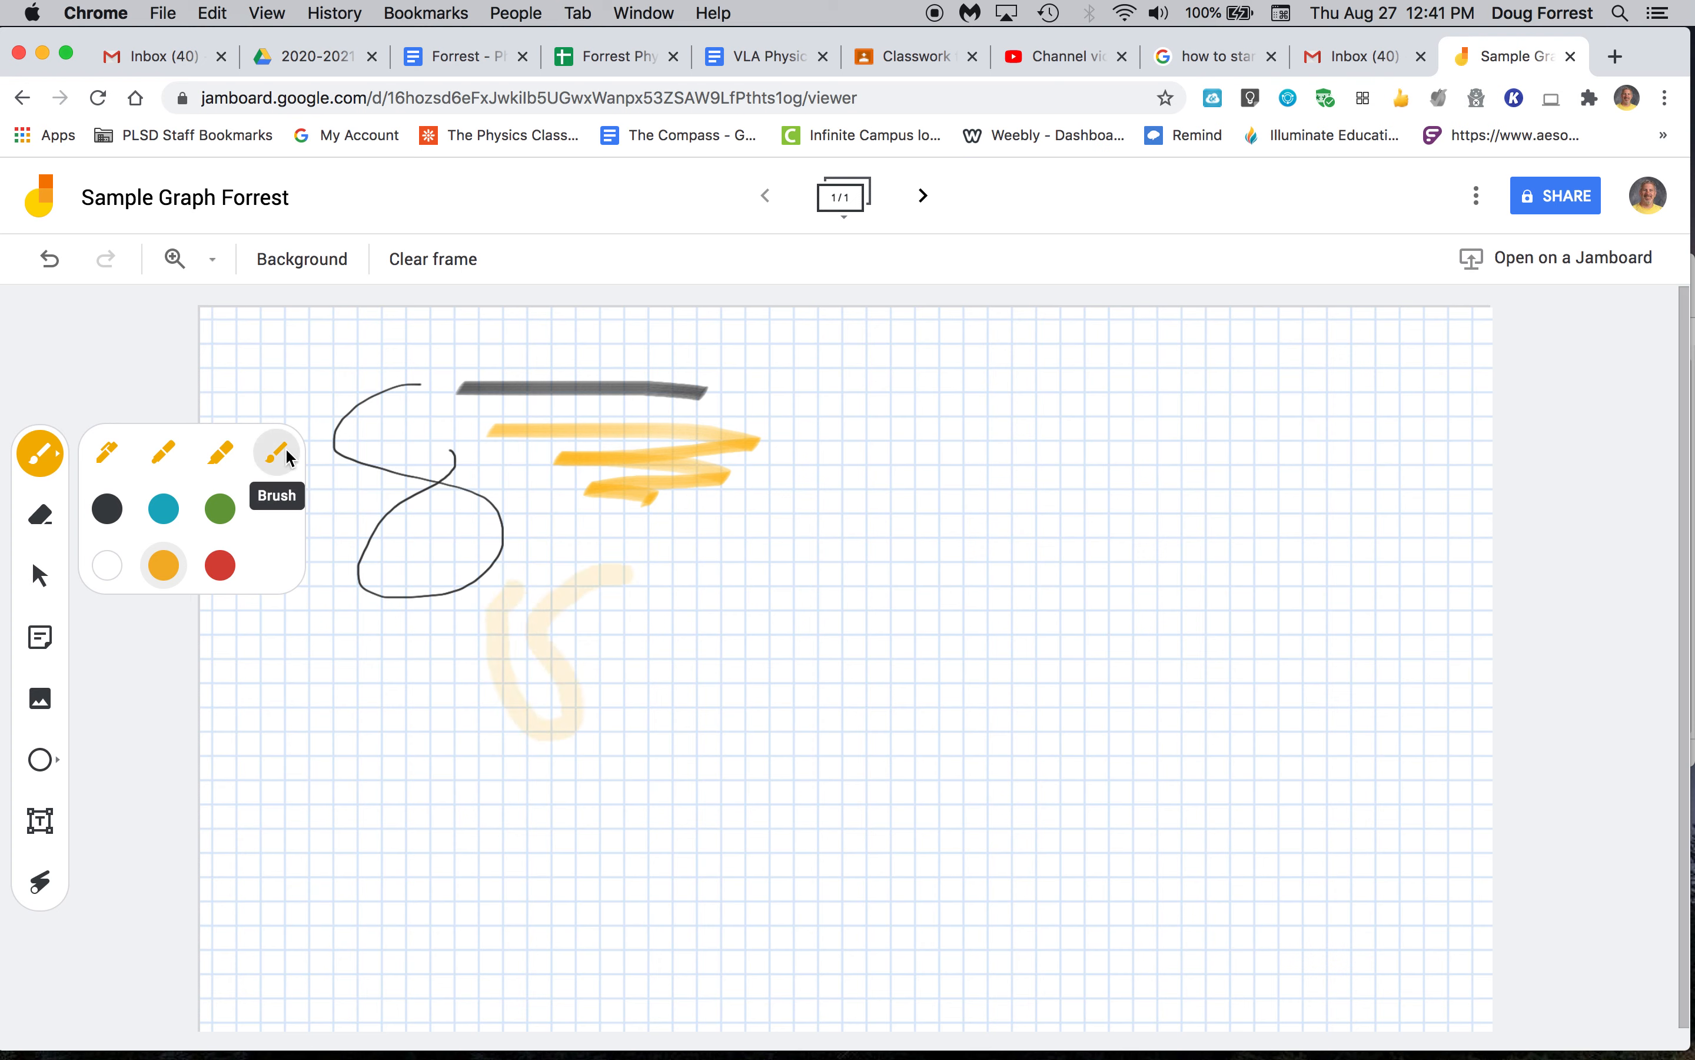
{"action": "left_click", "coordinate": [163, 454]}
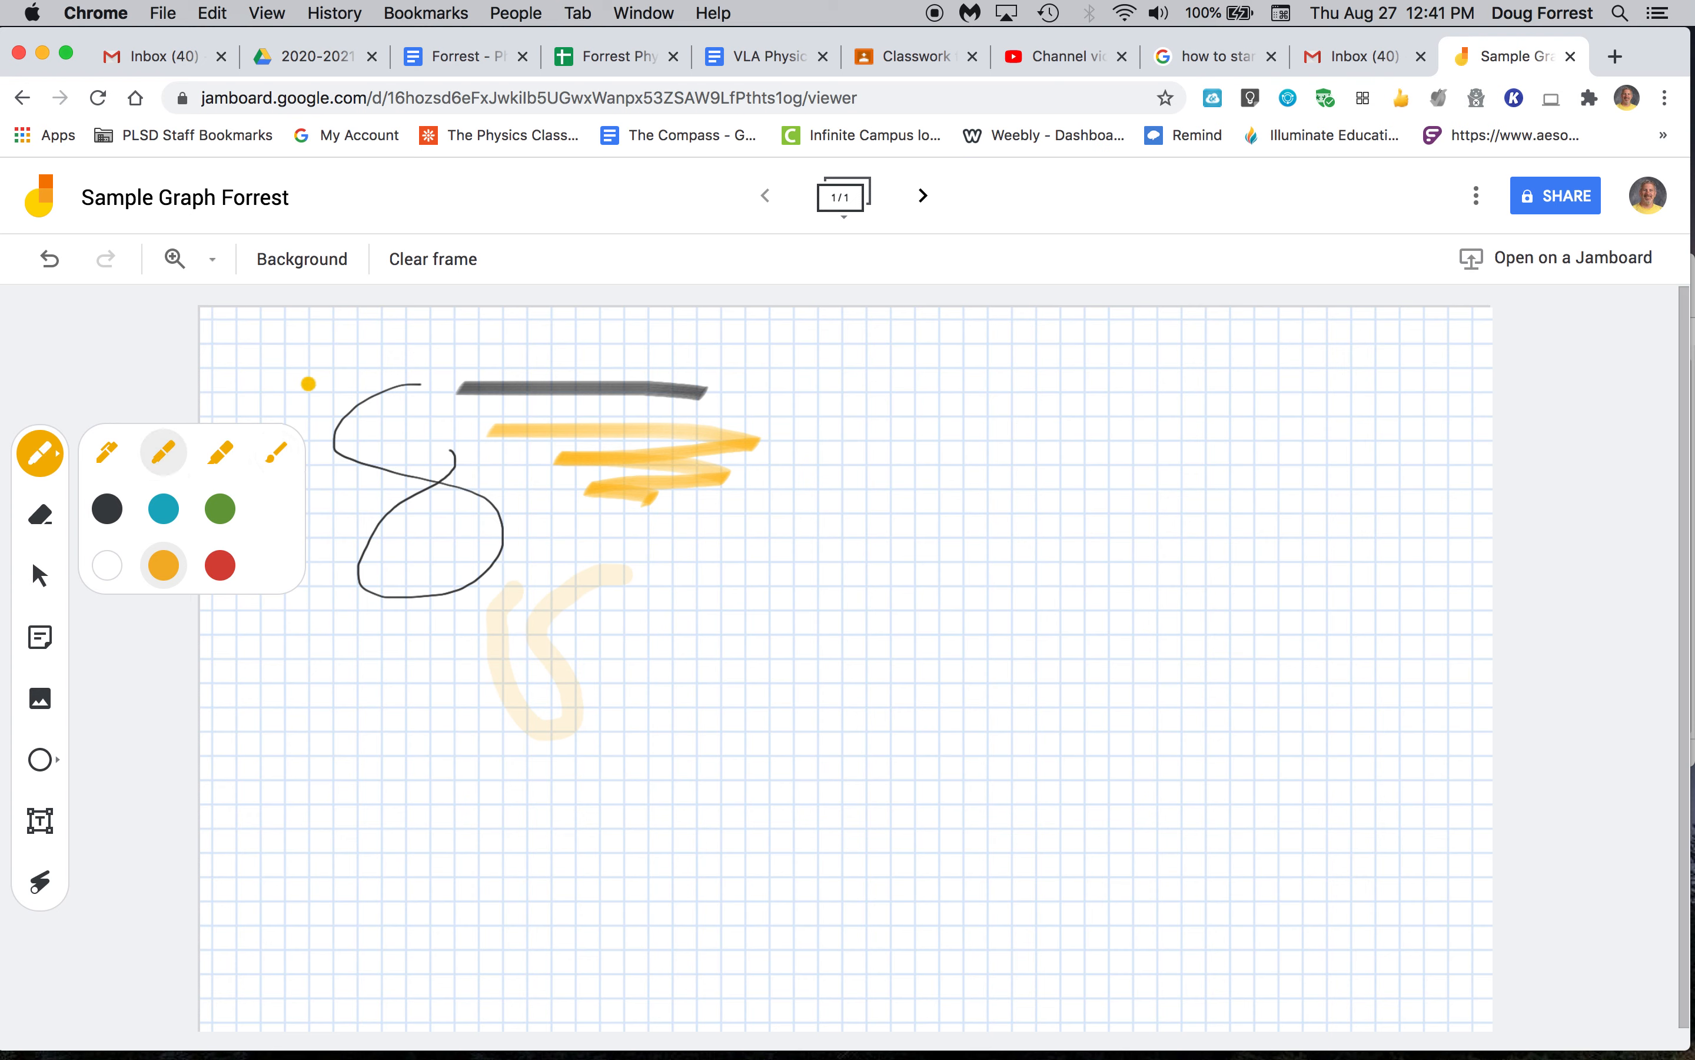
{"action": "mouse_move", "coordinate": [315, 376]}
{"action": "left_mouse_down"}
{"action": "mouse_move", "coordinate": [283, 485]}
{"action": "mouse_move", "coordinate": [306, 515]}
{"action": "left_mouse_up"}
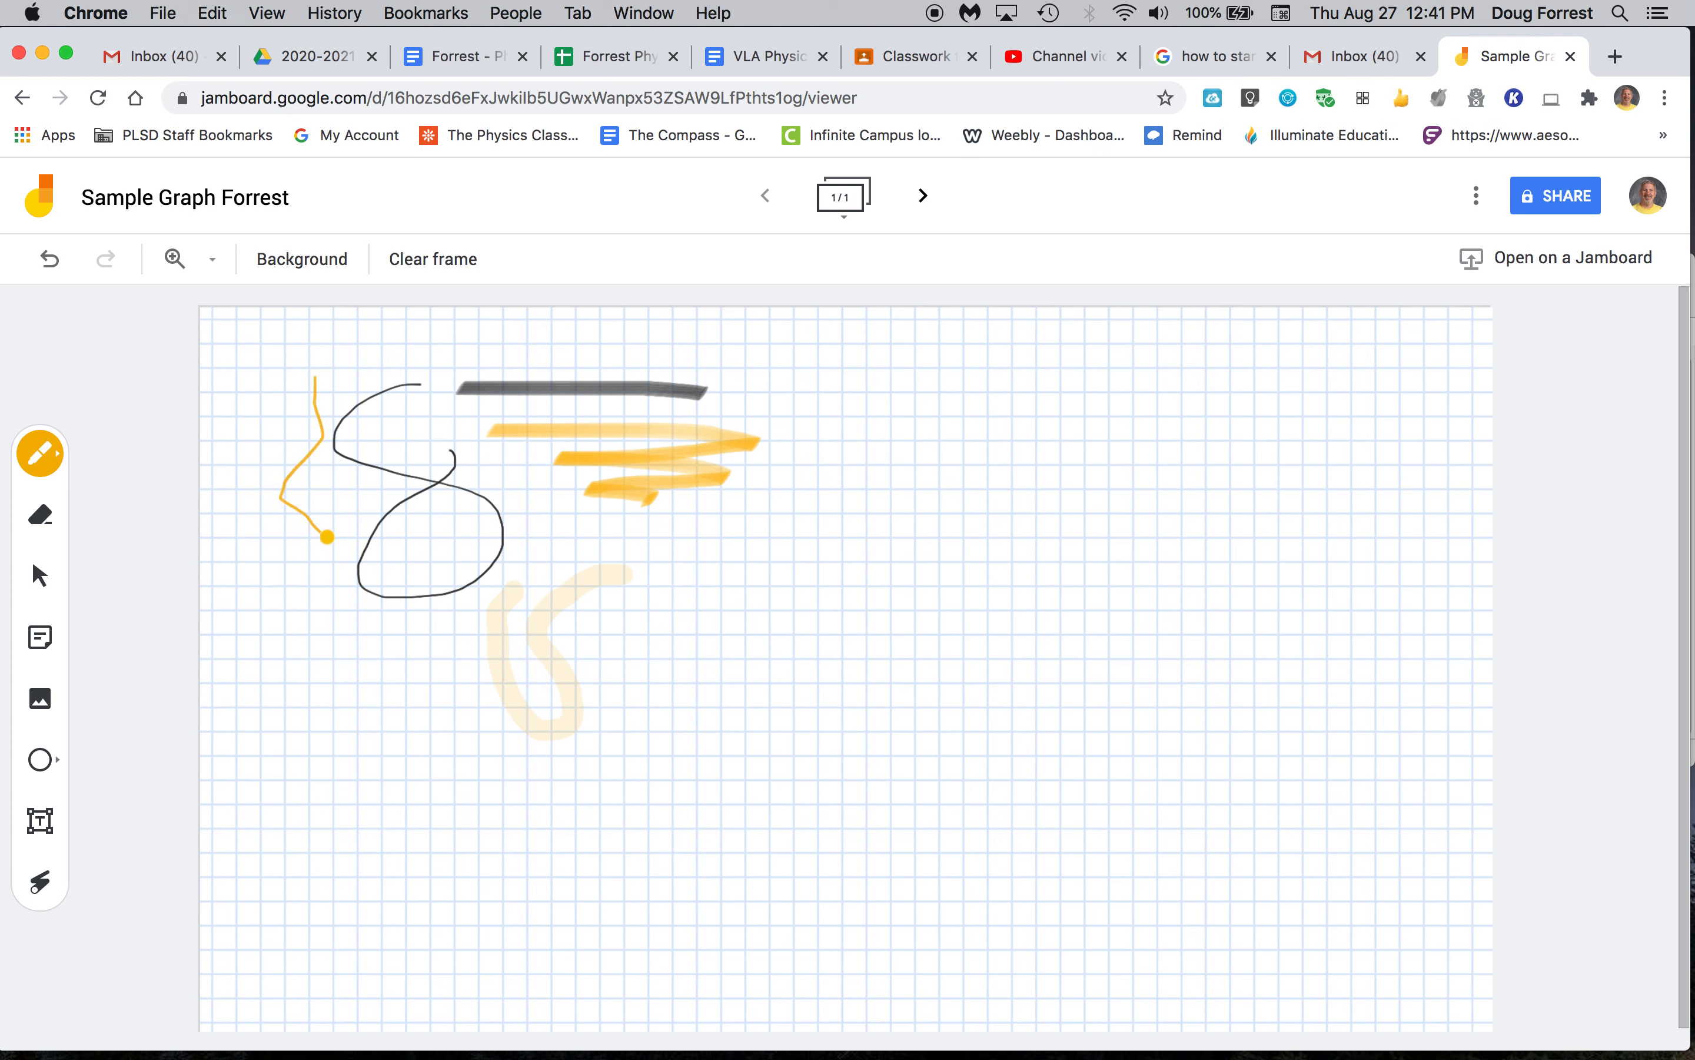
Draw a roughly horizontal orange line with the Pen above the figure eight, ending in a wavy section
{"action": "left_click", "coordinate": [56, 461]}
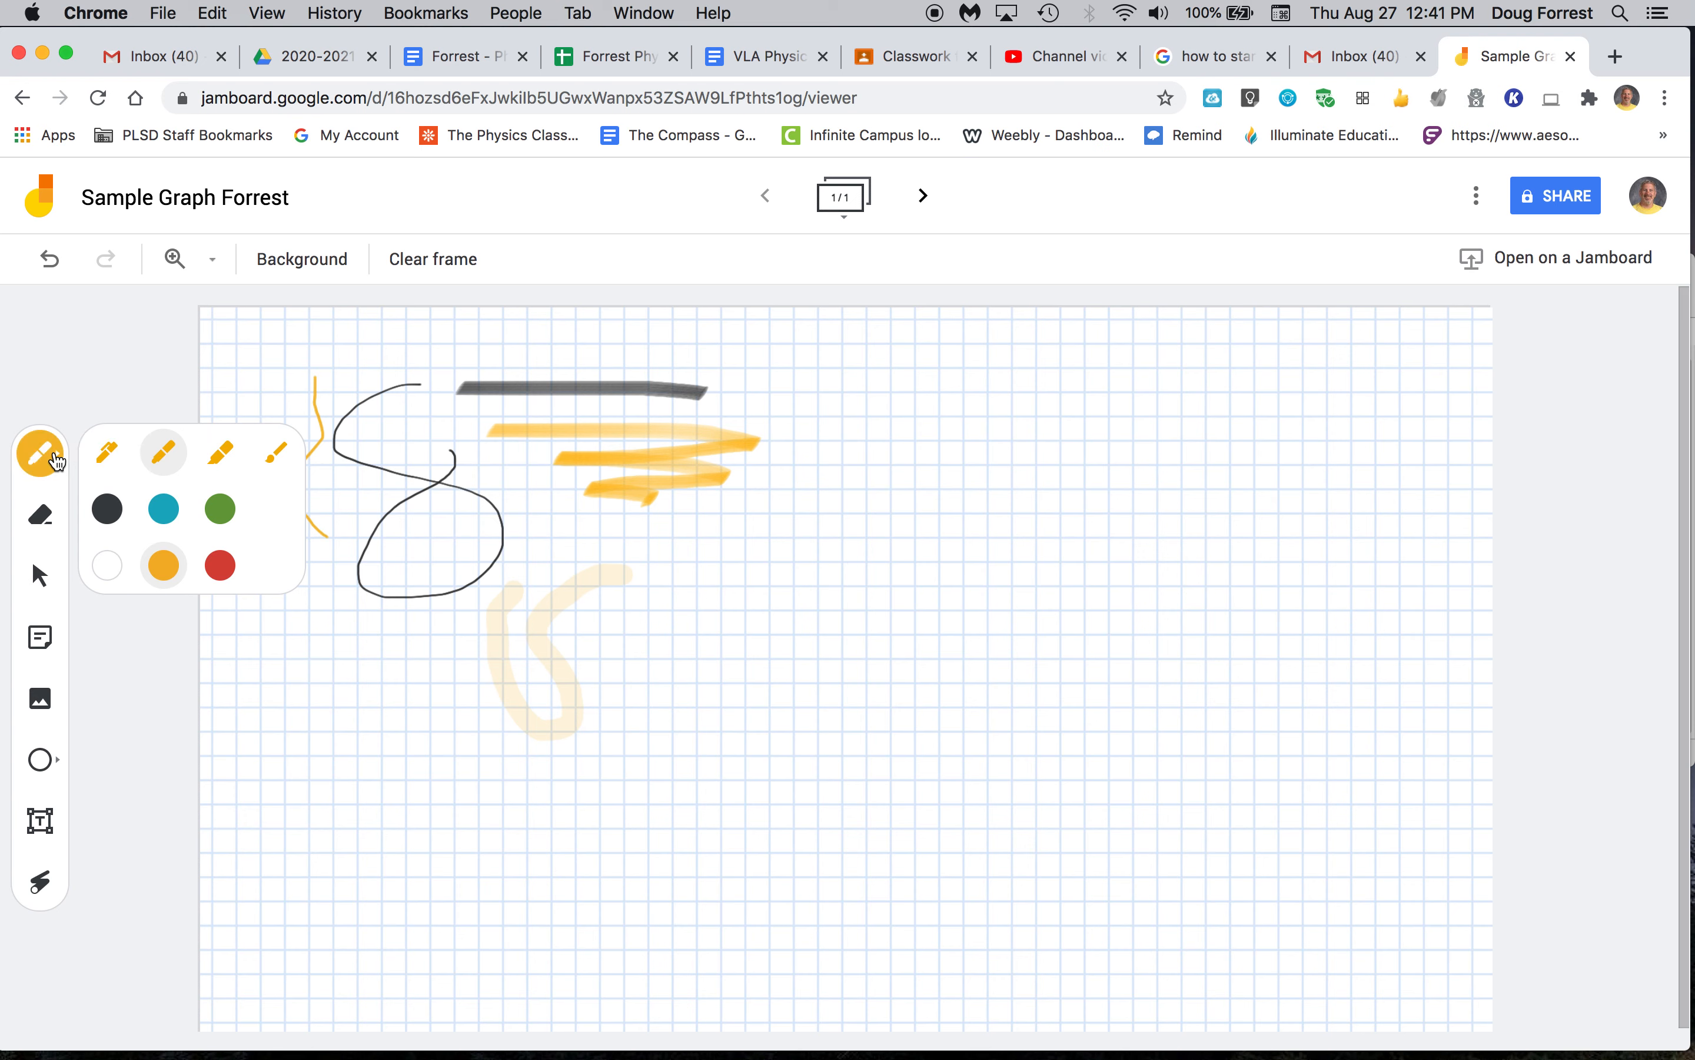
{"action": "left_click", "coordinate": [107, 453]}
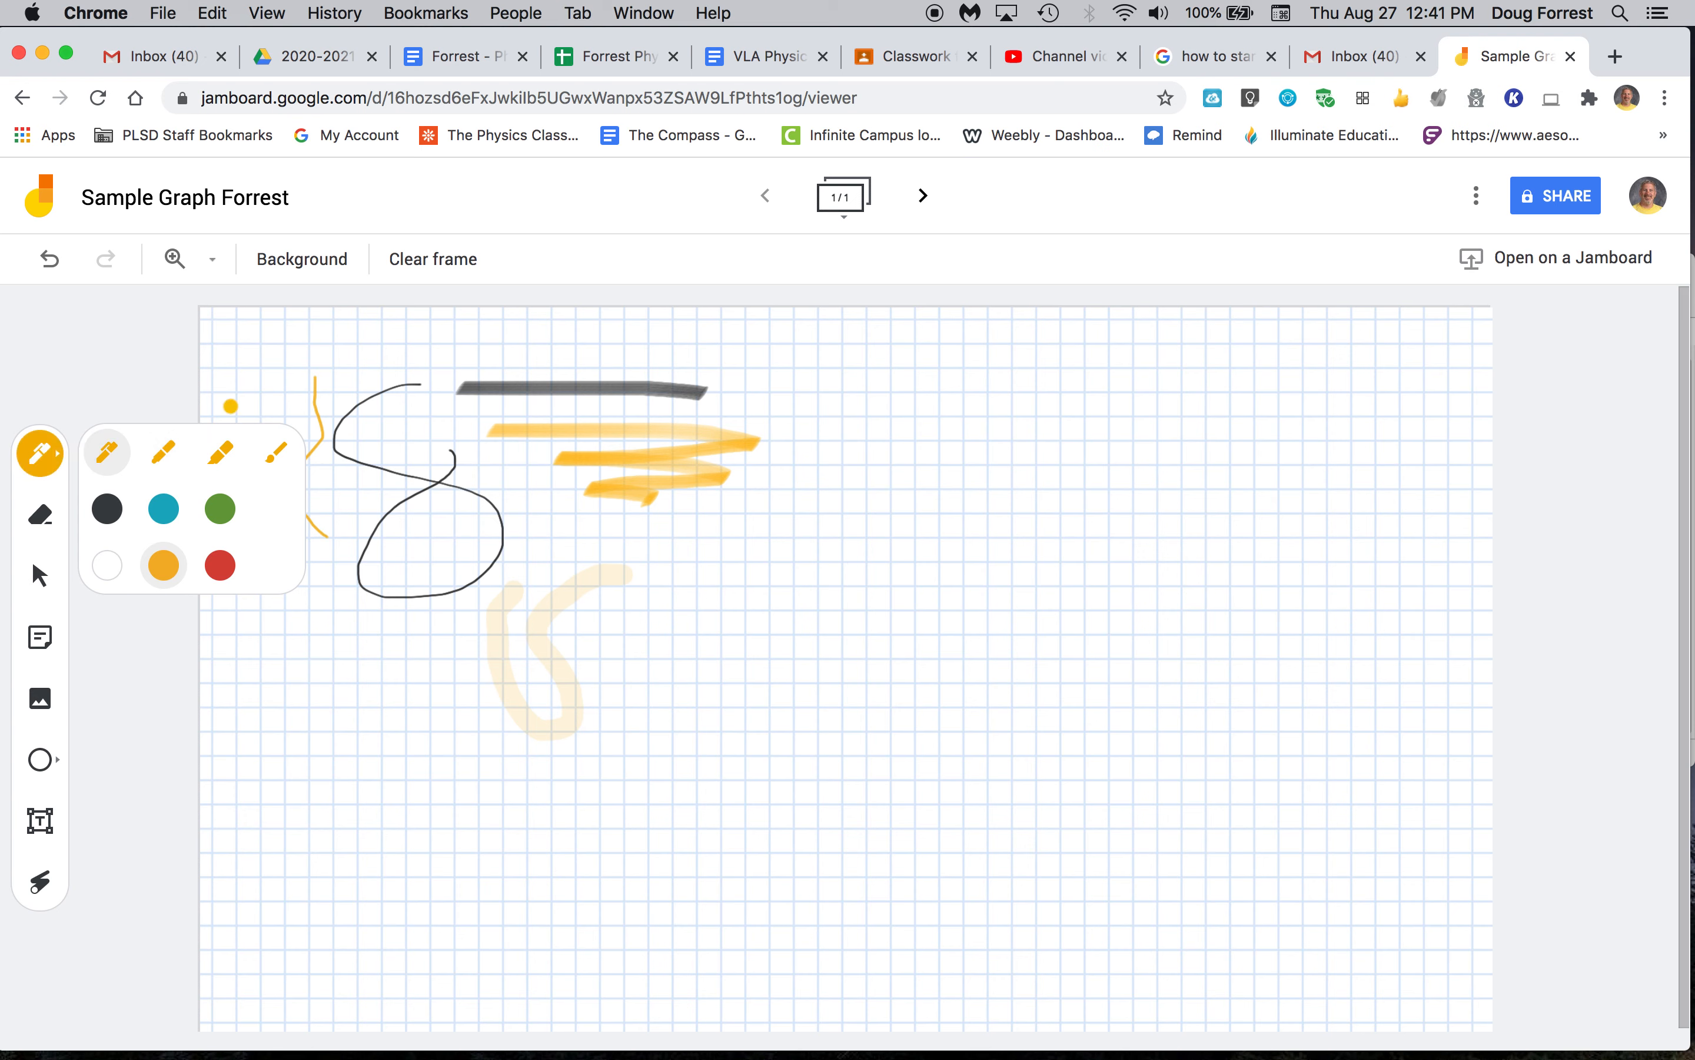
{"action": "left_click_drag", "start_coordinate": [247, 376], "coordinate": [403, 368]}
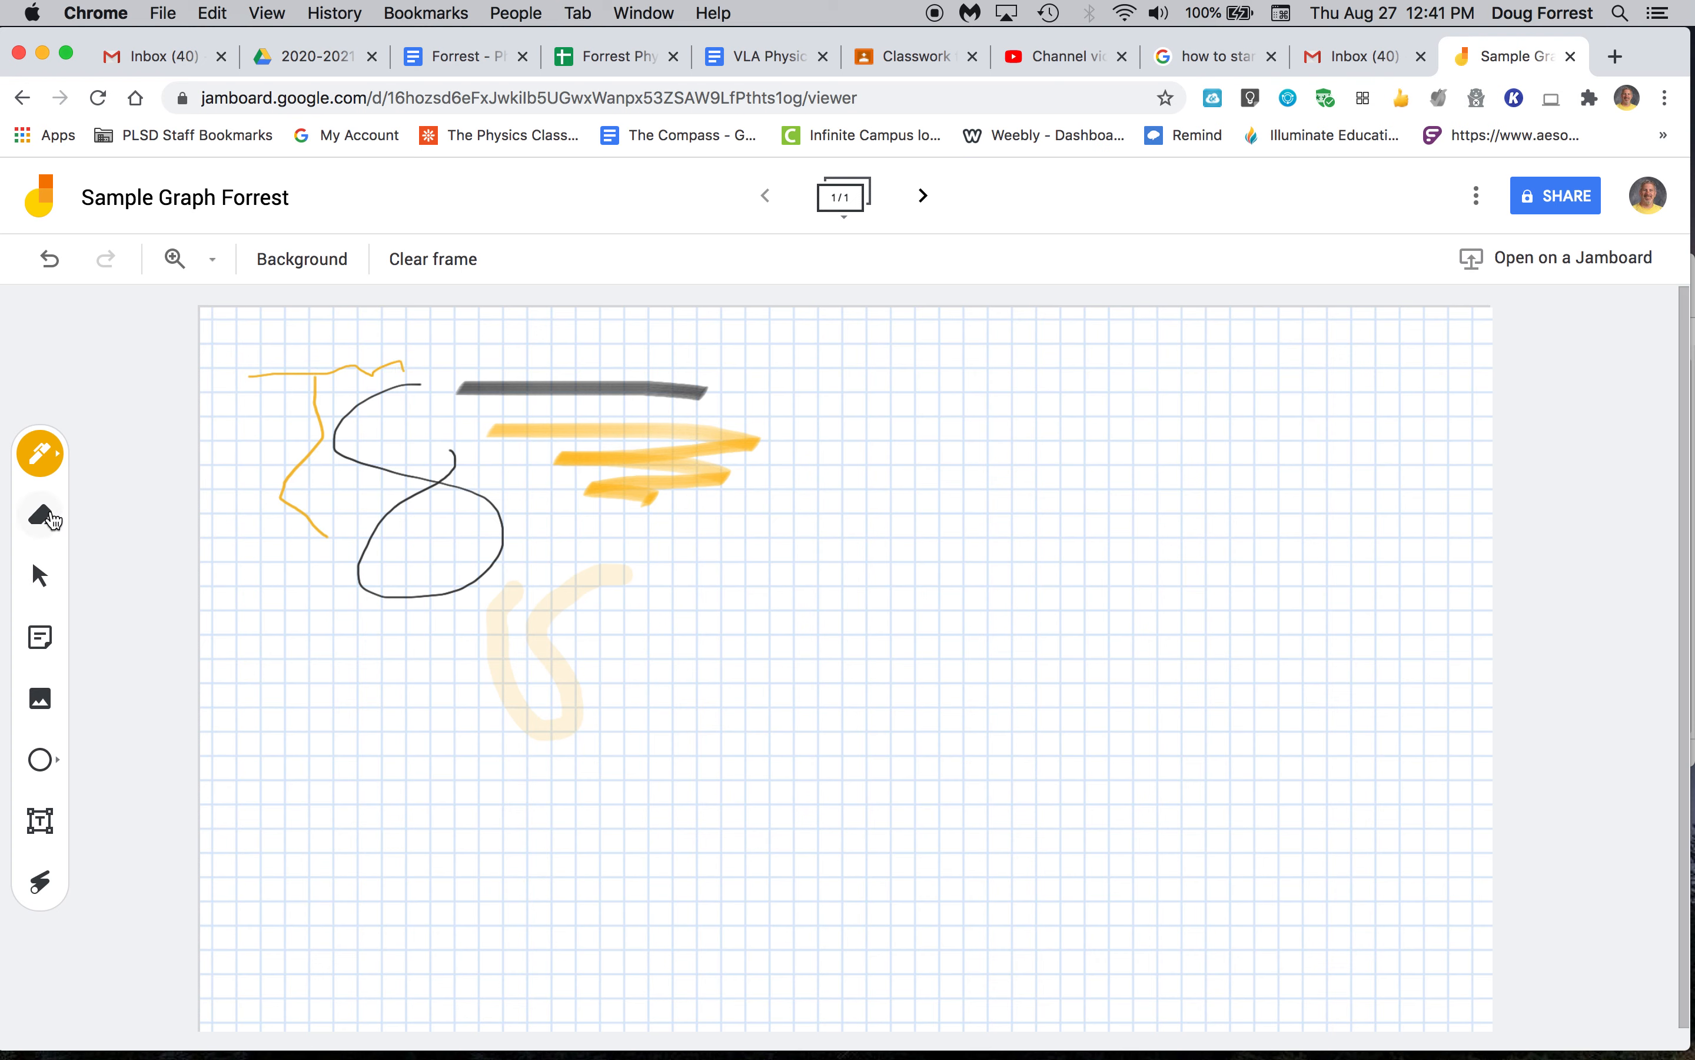
Erase the orange Pen and Marker lines and parts of the figure eight, the black highlighter stroke and the Brush stroke
{"action": "left_click", "coordinate": [52, 519]}
{"action": "mouse_move", "coordinate": [243, 382]}
{"action": "left_mouse_down"}
{"action": "mouse_move", "coordinate": [553, 378]}
{"action": "mouse_move", "coordinate": [318, 368]}
{"action": "mouse_move", "coordinate": [298, 504]}
{"action": "mouse_move", "coordinate": [273, 523]}
{"action": "mouse_move", "coordinate": [332, 403]}
{"action": "mouse_move", "coordinate": [283, 510]}
{"action": "mouse_move", "coordinate": [541, 662]}
{"action": "mouse_move", "coordinate": [594, 748]}
{"action": "left_mouse_up"}
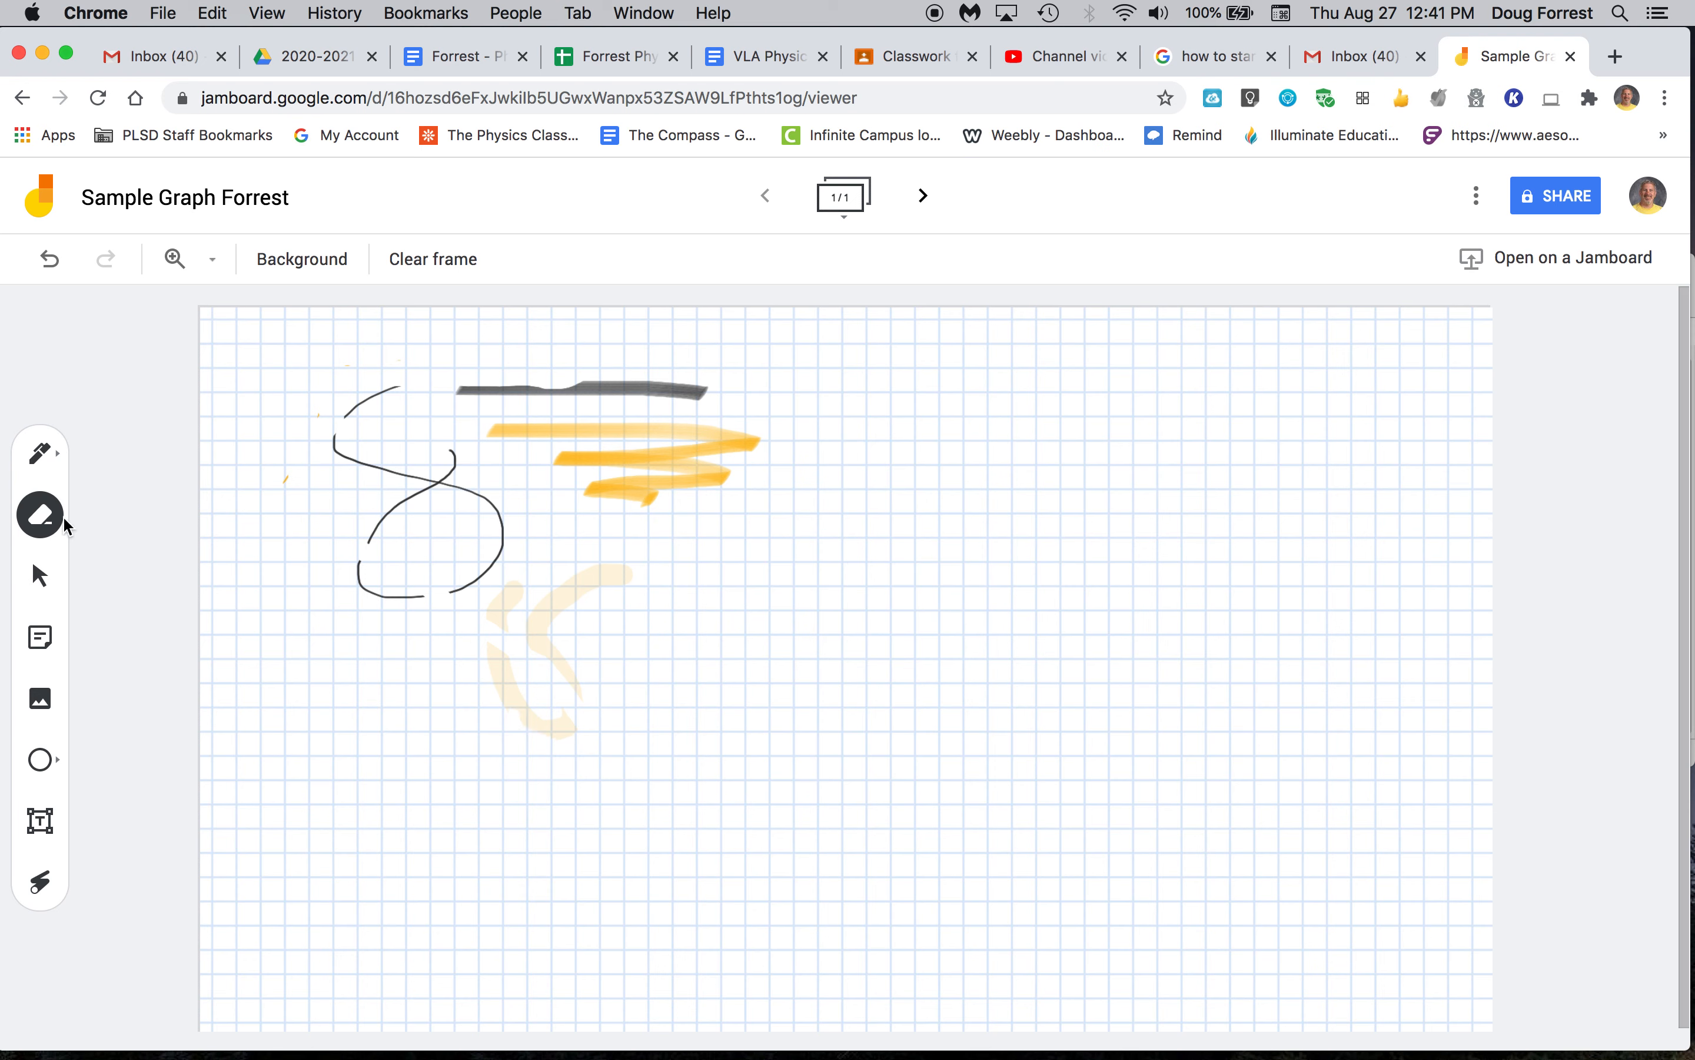
{"action": "left_click", "coordinate": [45, 581]}
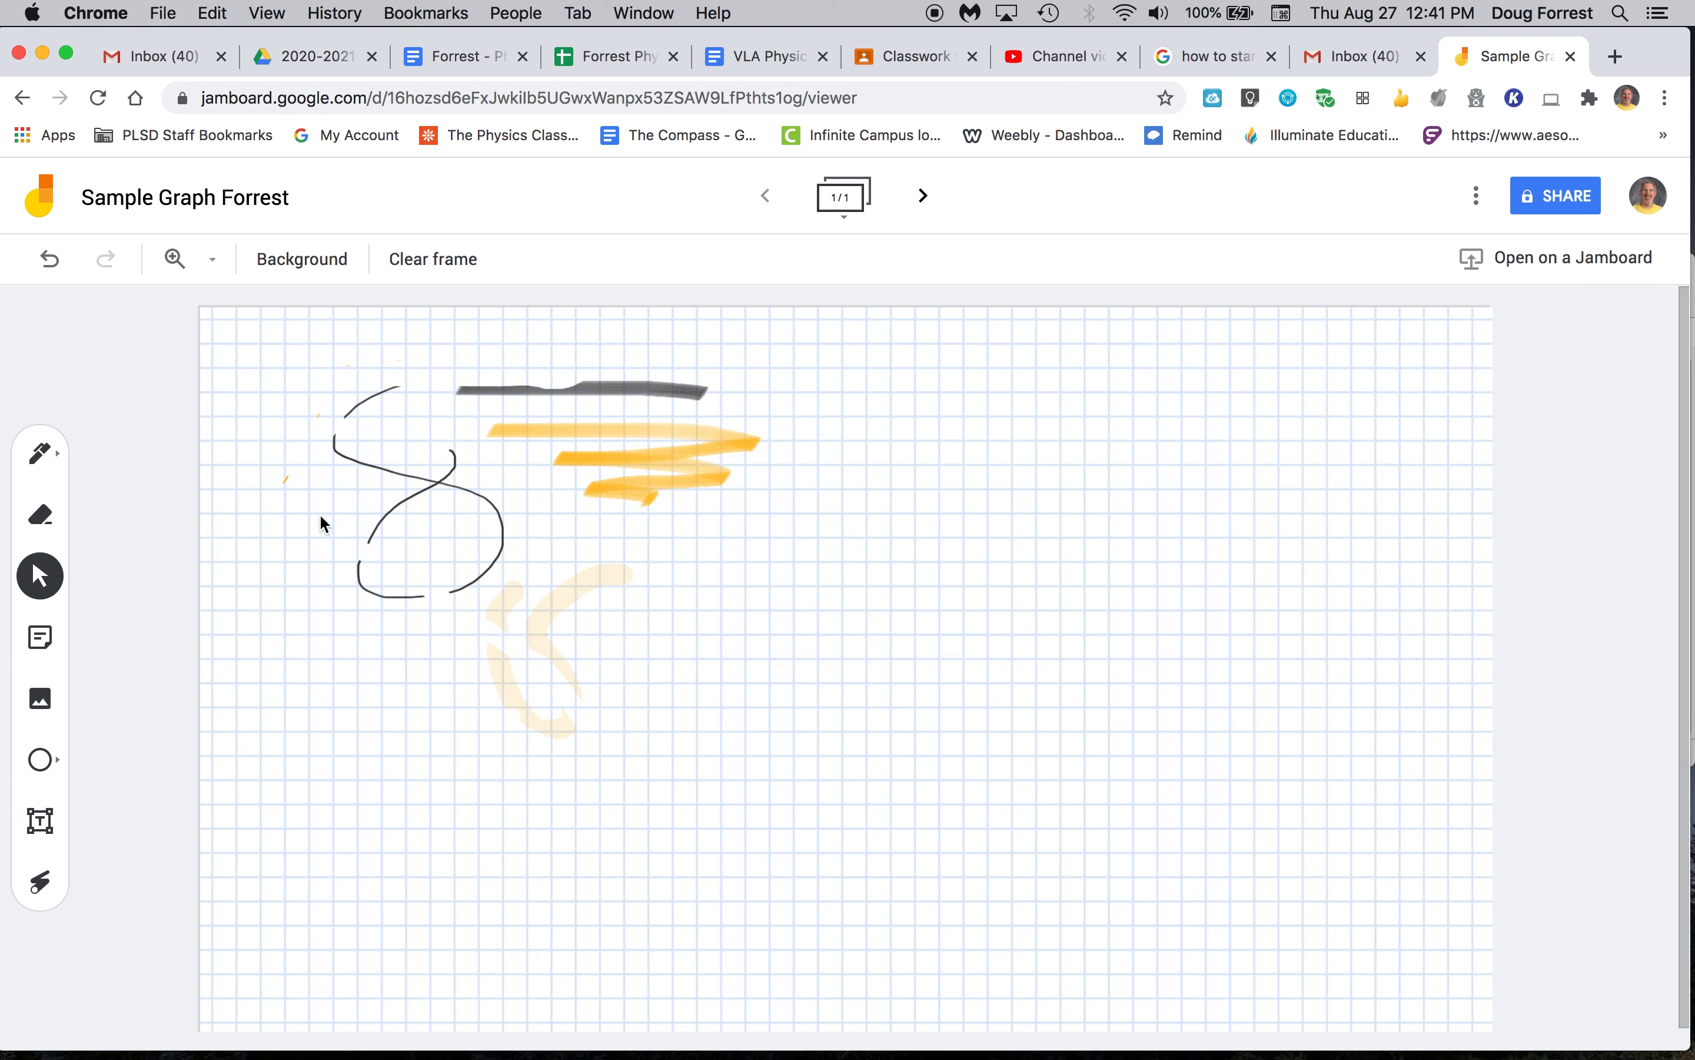
Add an orange sticky note reading "This is a sample sticky note!" without creating a second note
{"action": "left_click", "coordinate": [42, 637]}
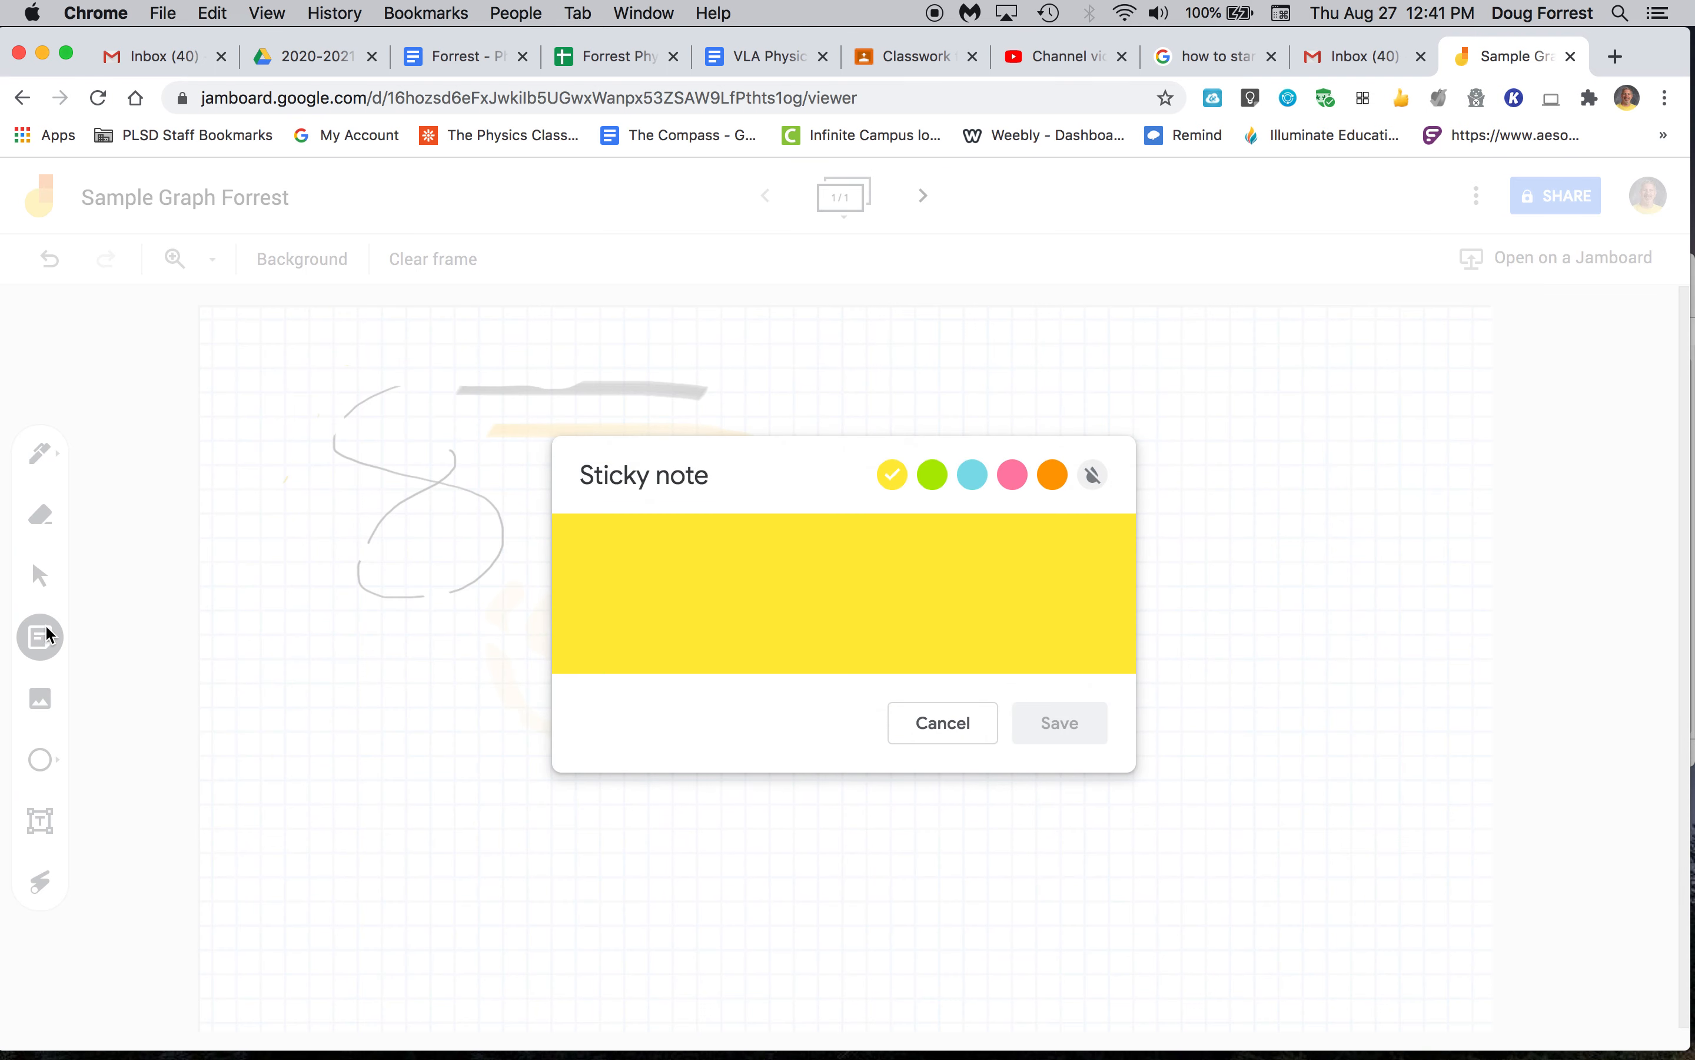
{"action": "left_click", "coordinate": [933, 474]}
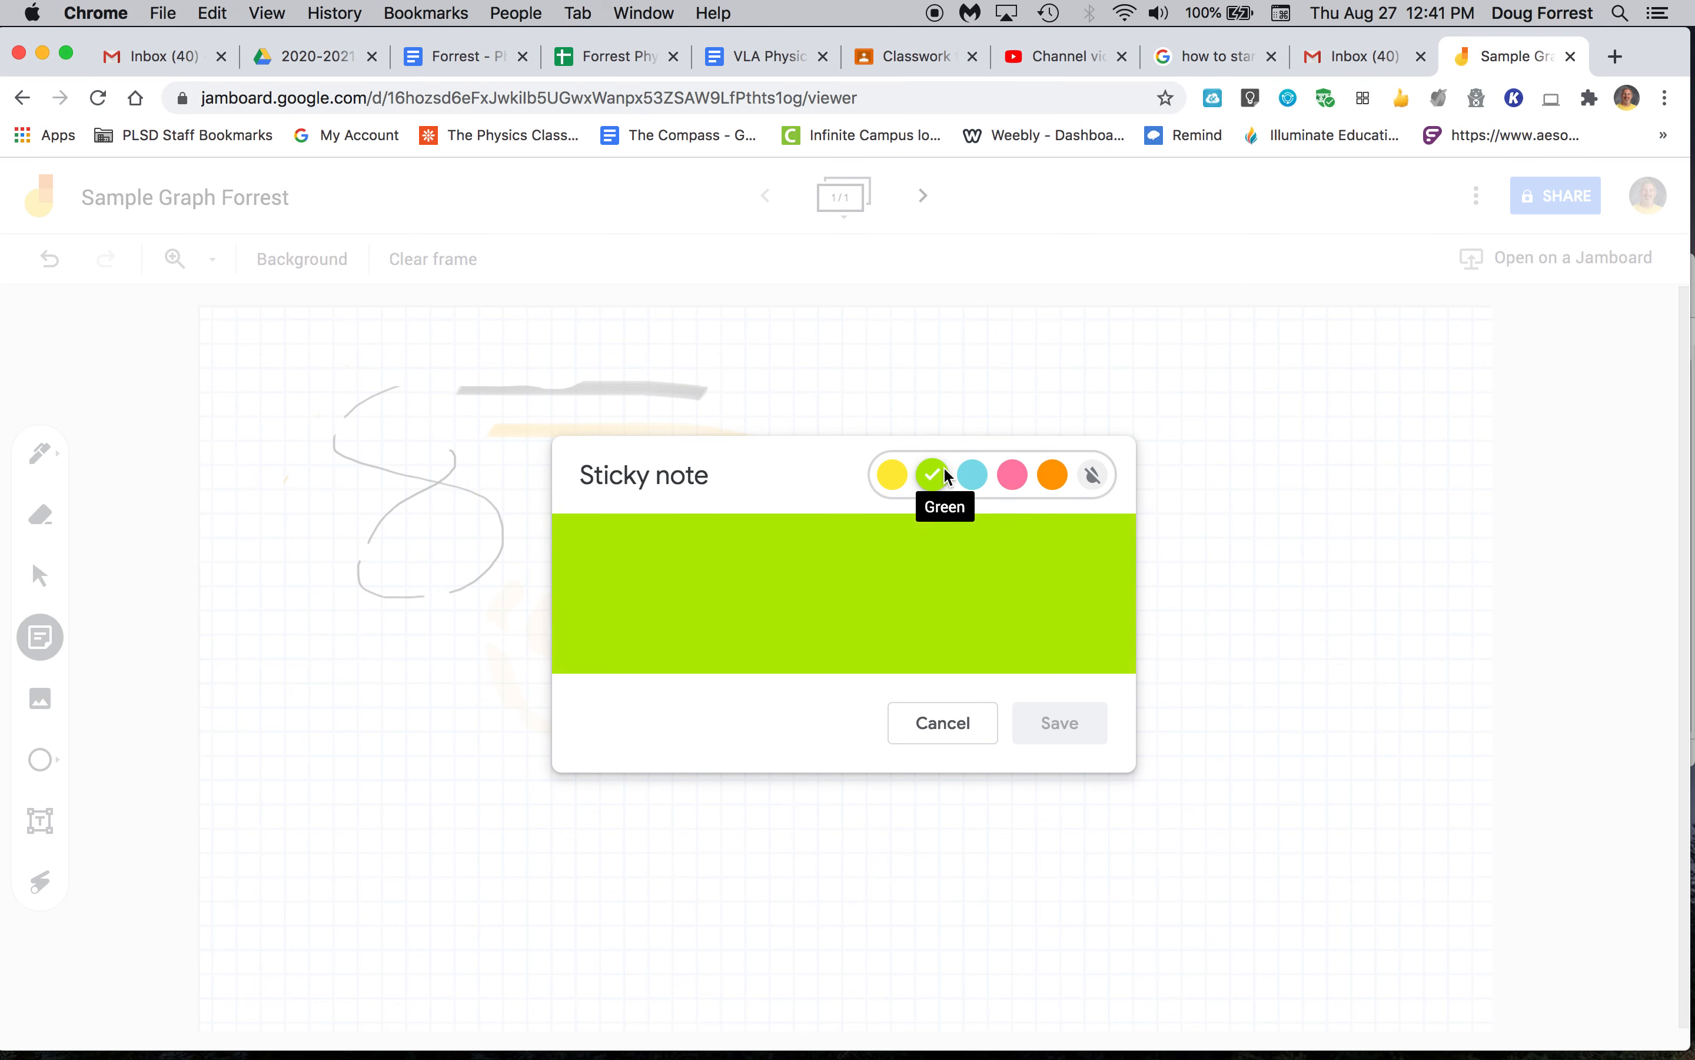
{"action": "left_click", "coordinate": [972, 475]}
{"action": "left_click", "coordinate": [1092, 475]}
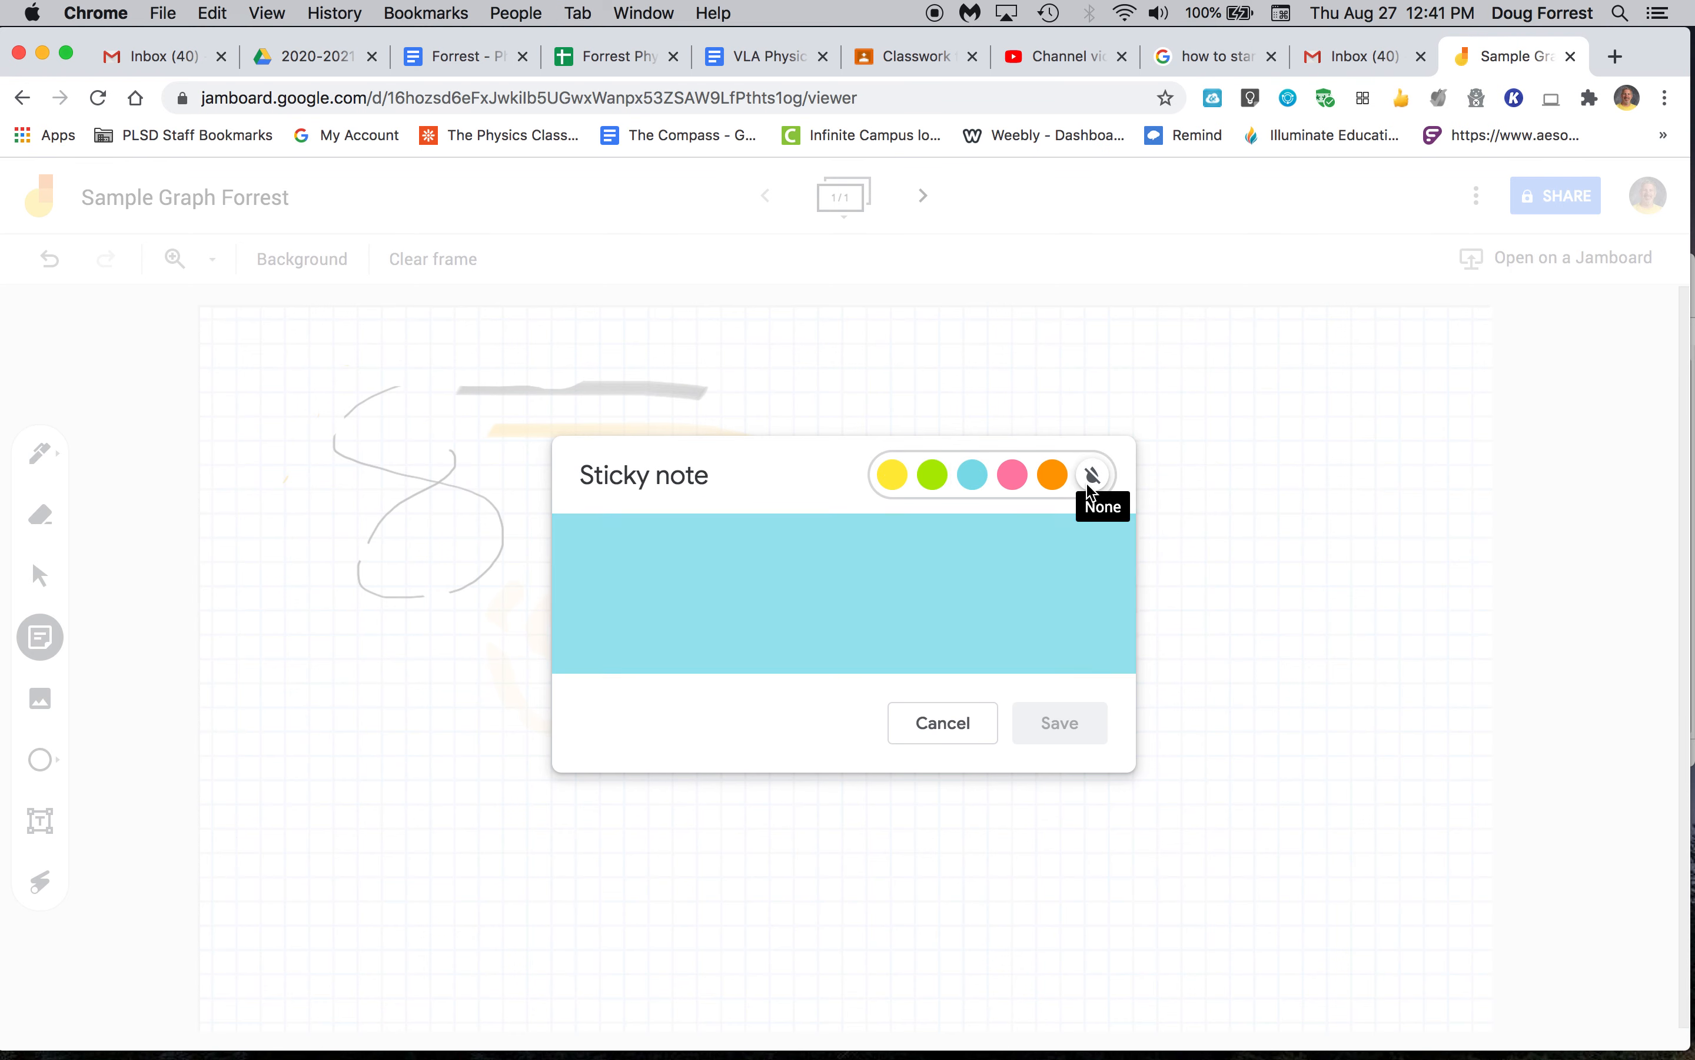
{"action": "left_click", "coordinate": [1053, 475]}
{"action": "left_click", "coordinate": [715, 549]}
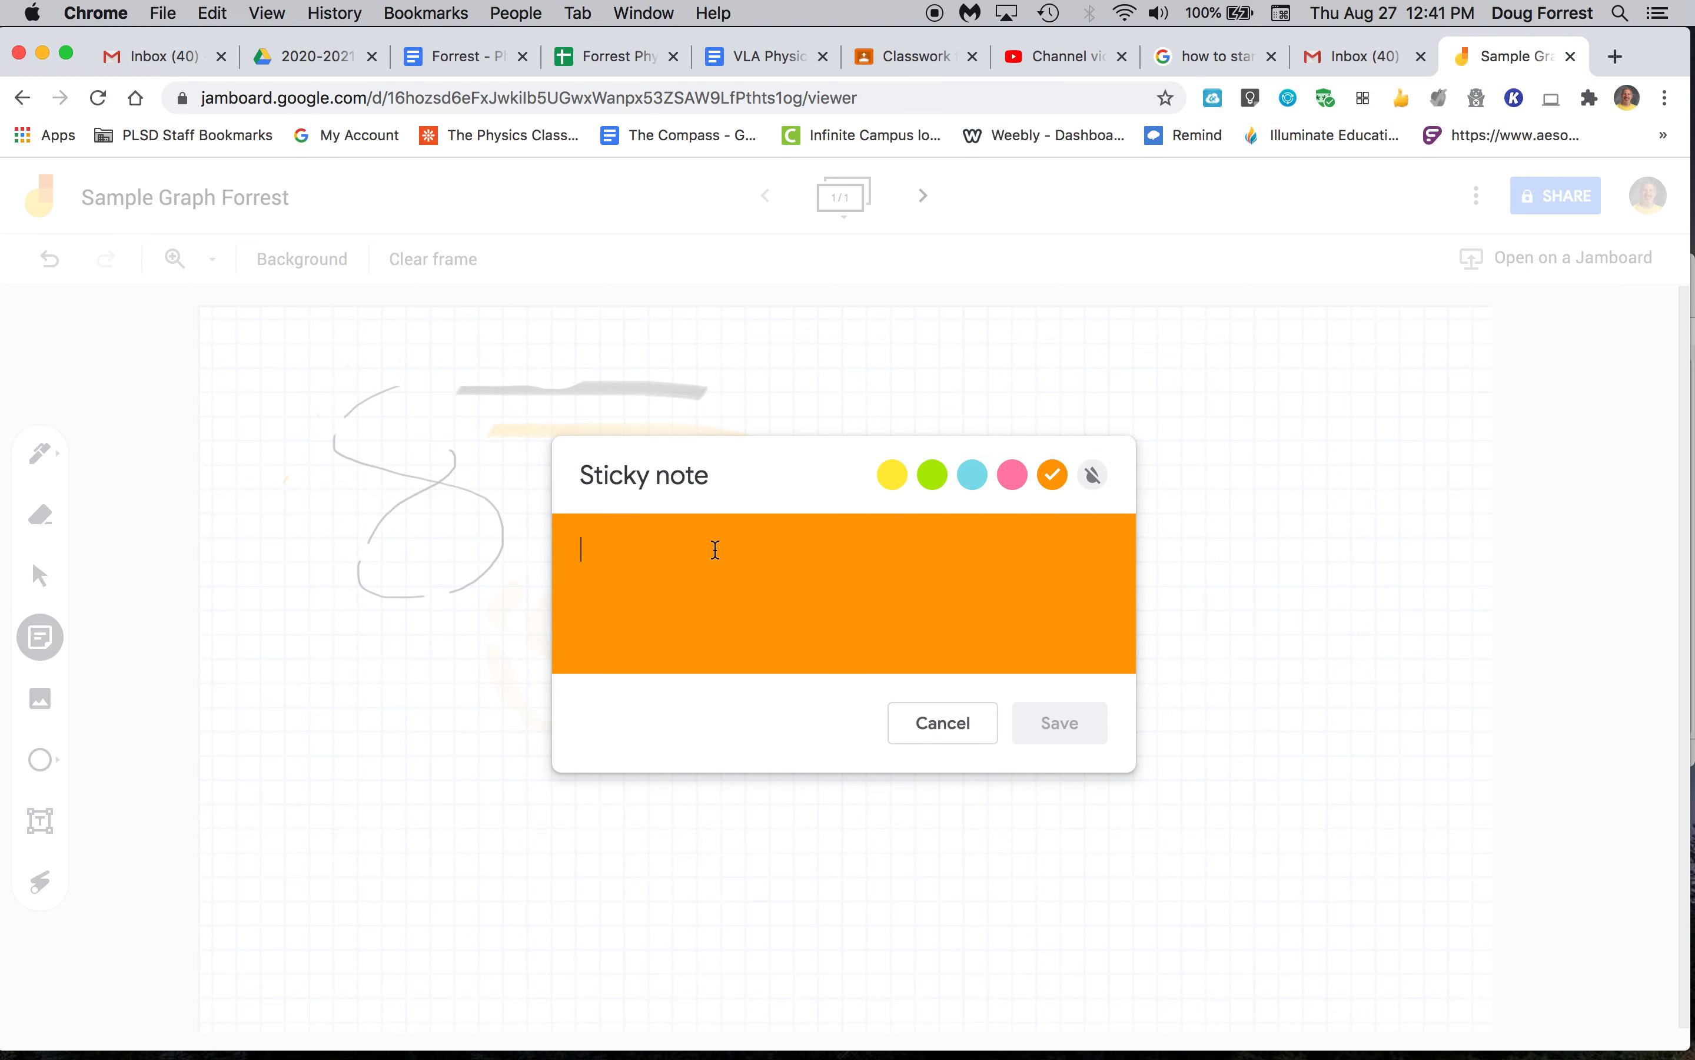
{"action": "type", "text": "T"}
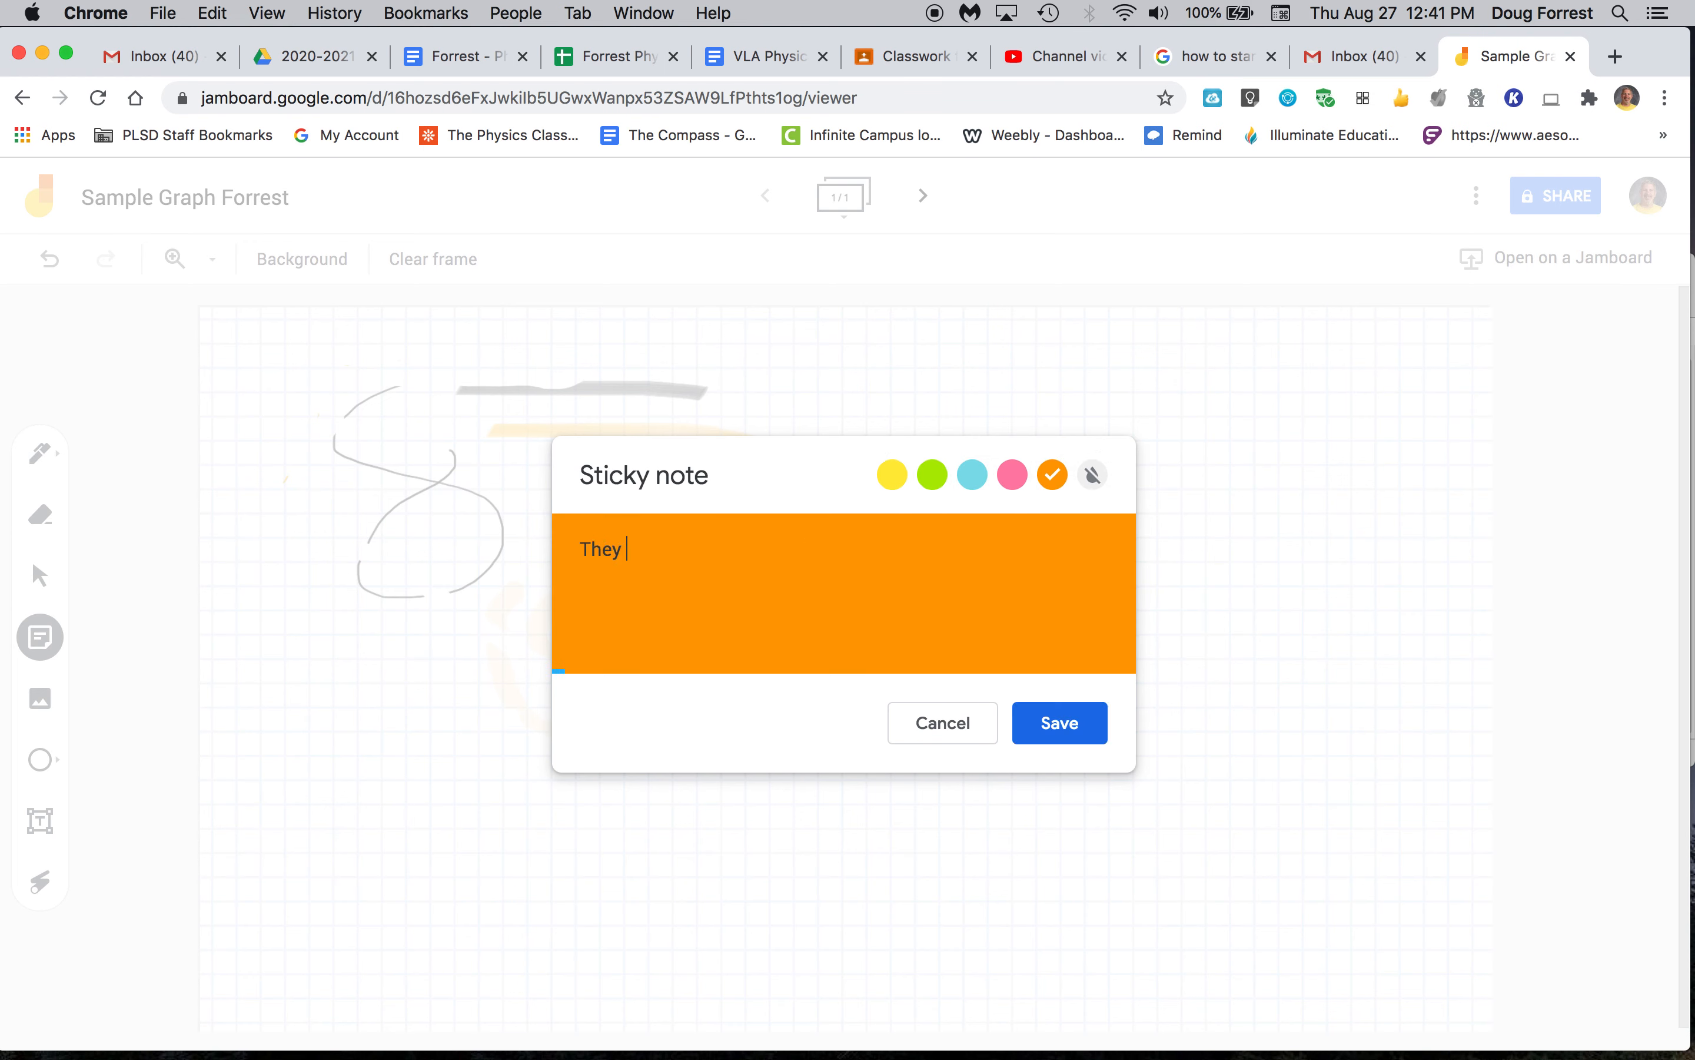
{"action": "type", "text": "his is a samp"}
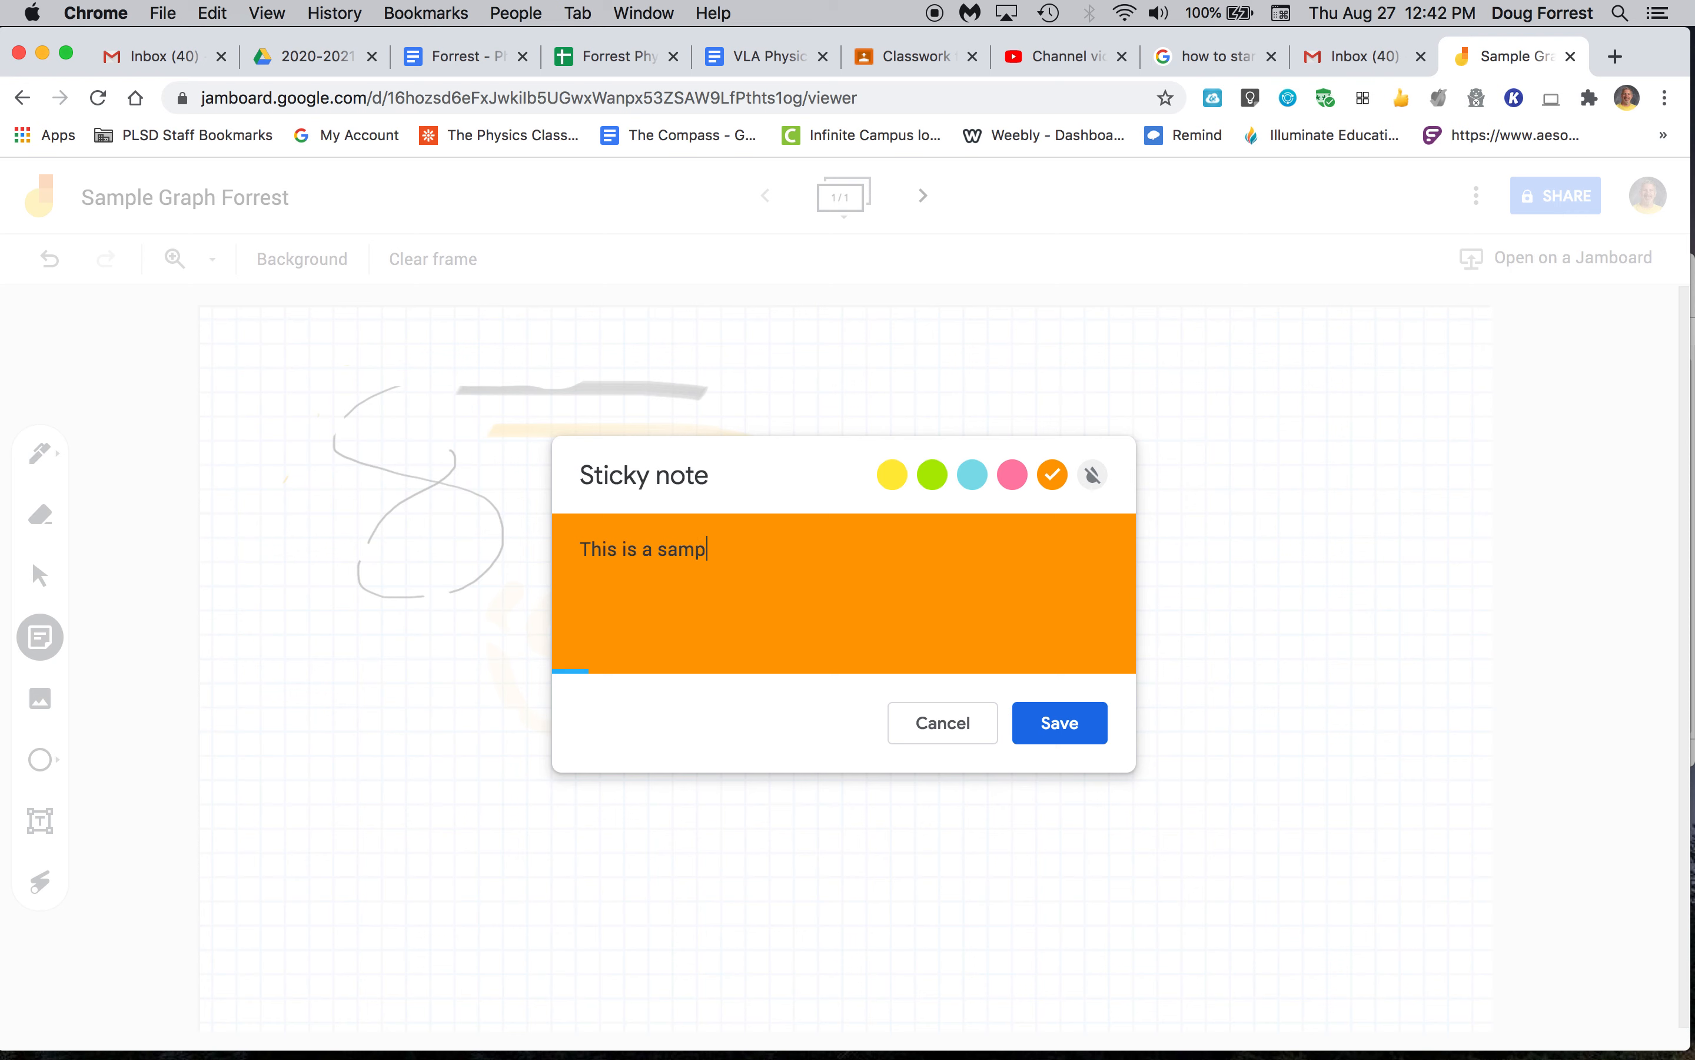
{"action": "type", "text": "le sticky note!"}
{"action": "left_click", "coordinate": [1079, 721]}
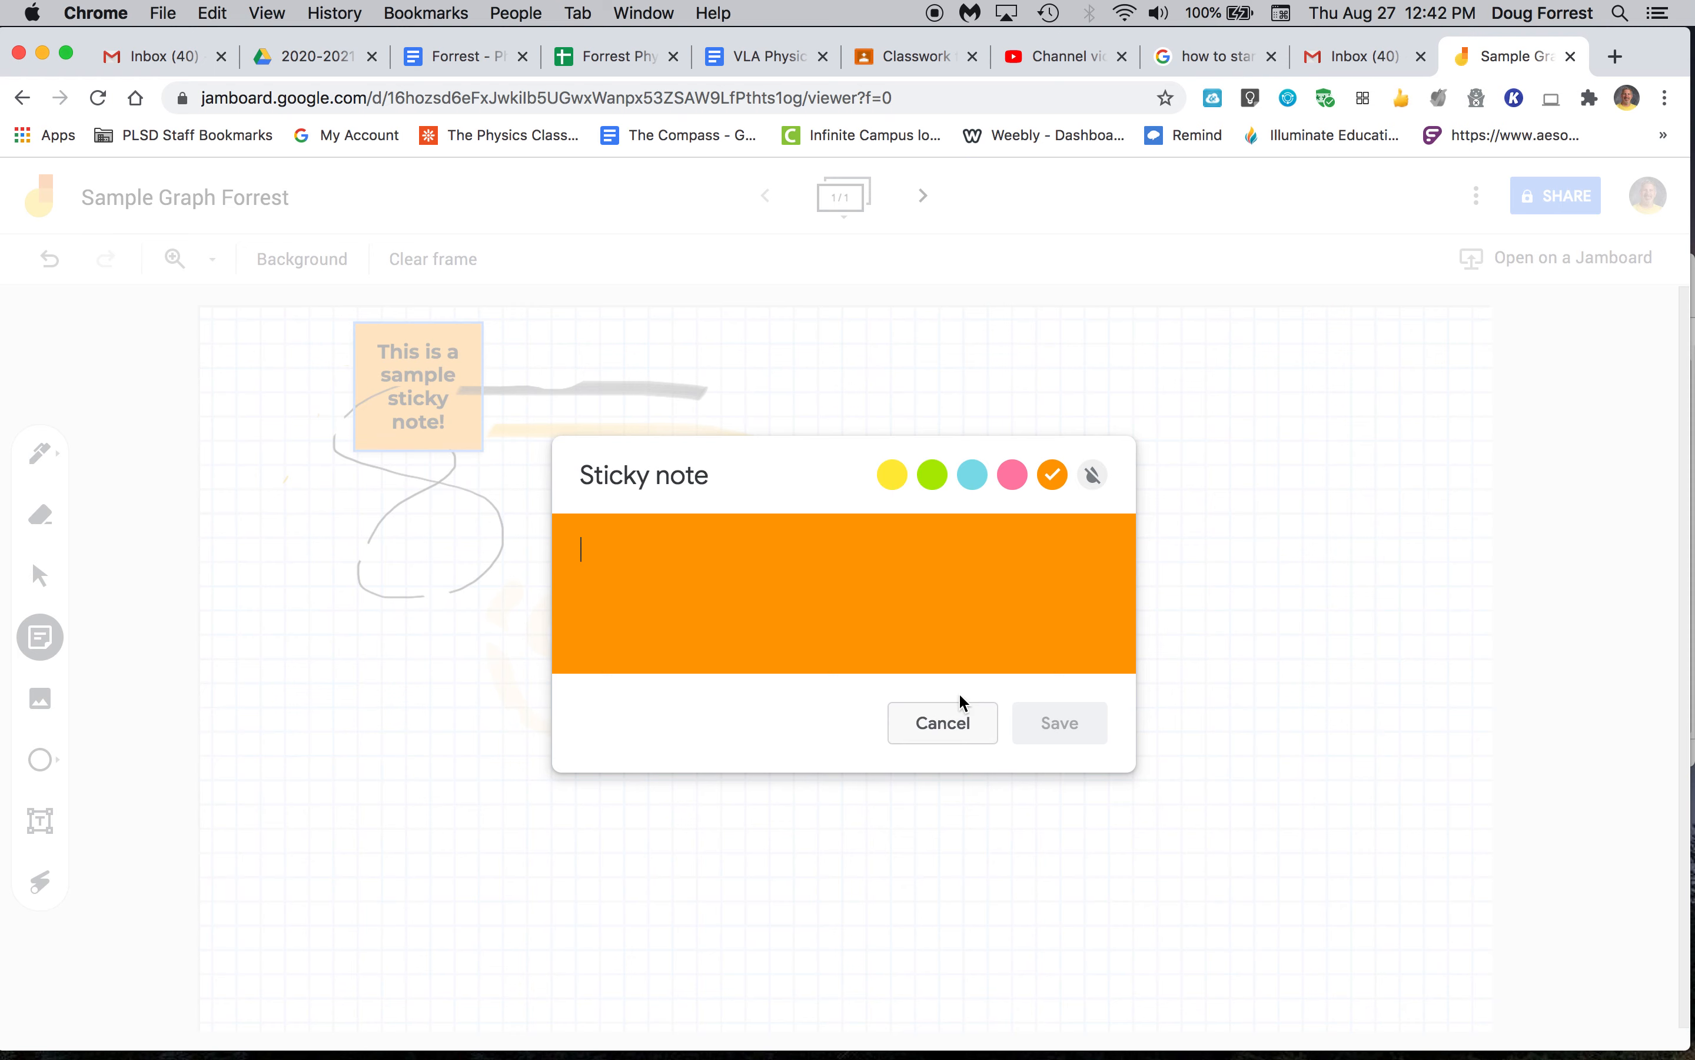
{"action": "left_click", "coordinate": [914, 725]}
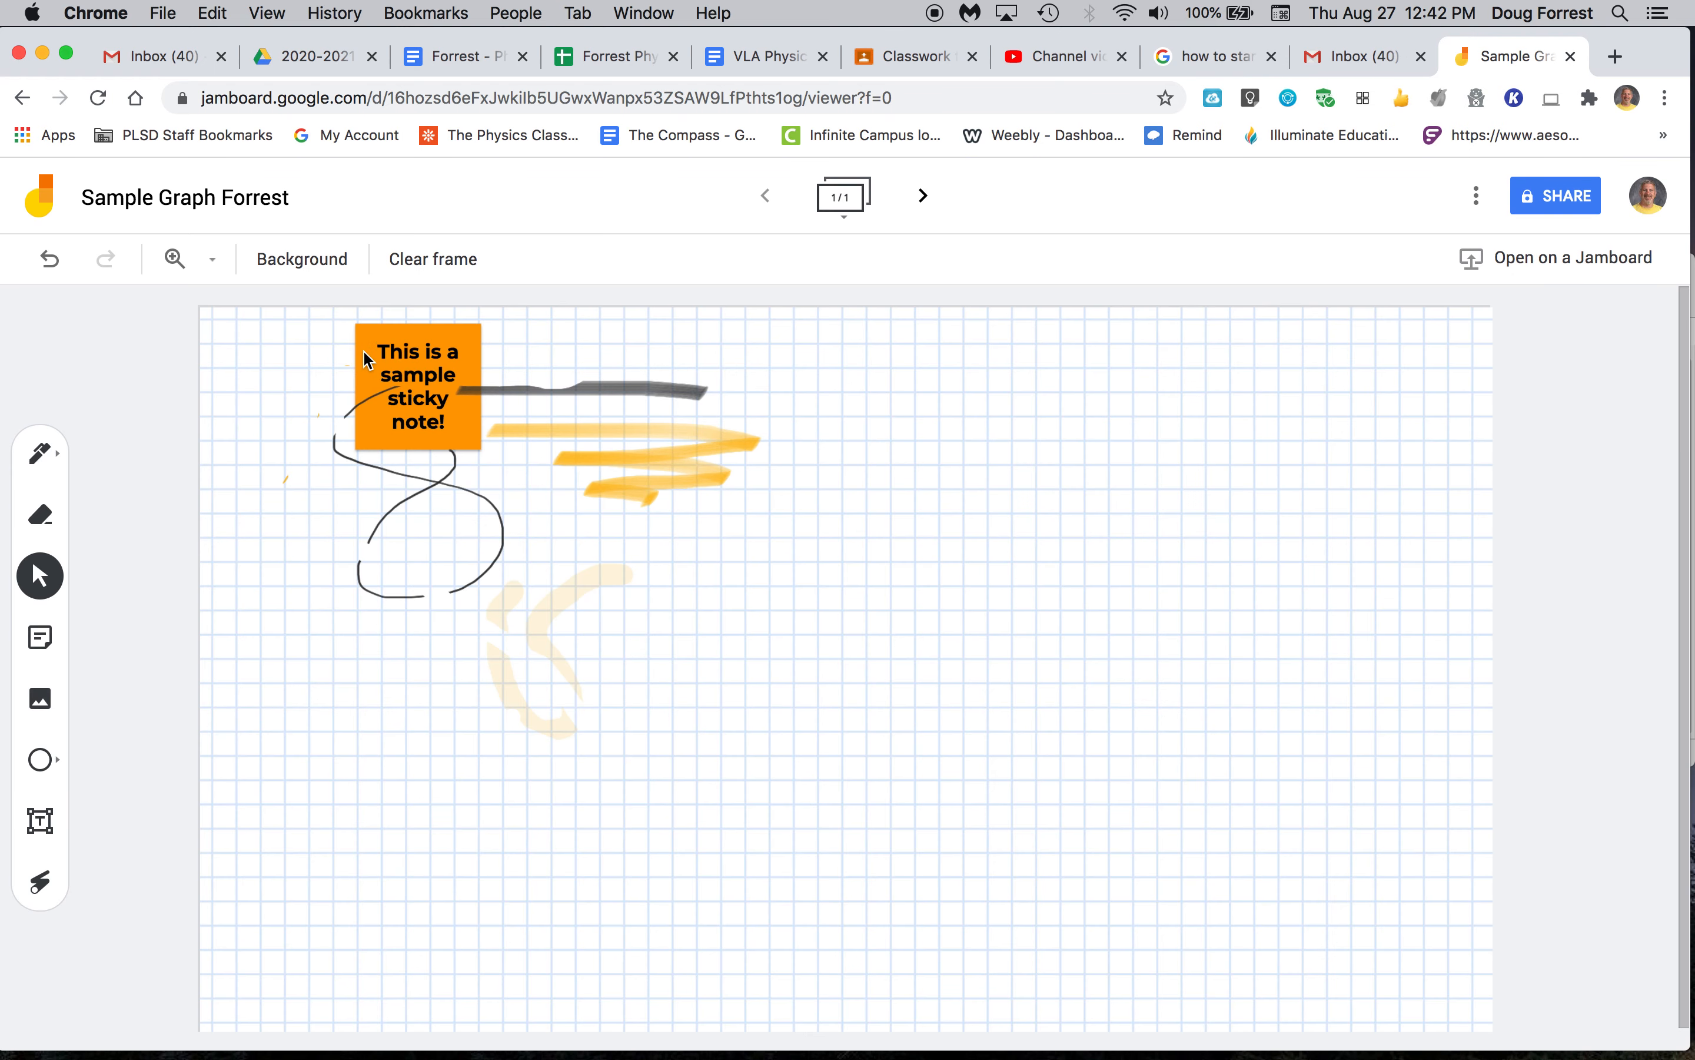
Move the sticky note to the empty area well beyond the orange highlighter zigzag and enlarge it slightly
{"action": "left_click_drag", "start_coordinate": [366, 354], "coordinate": [1062, 456]}
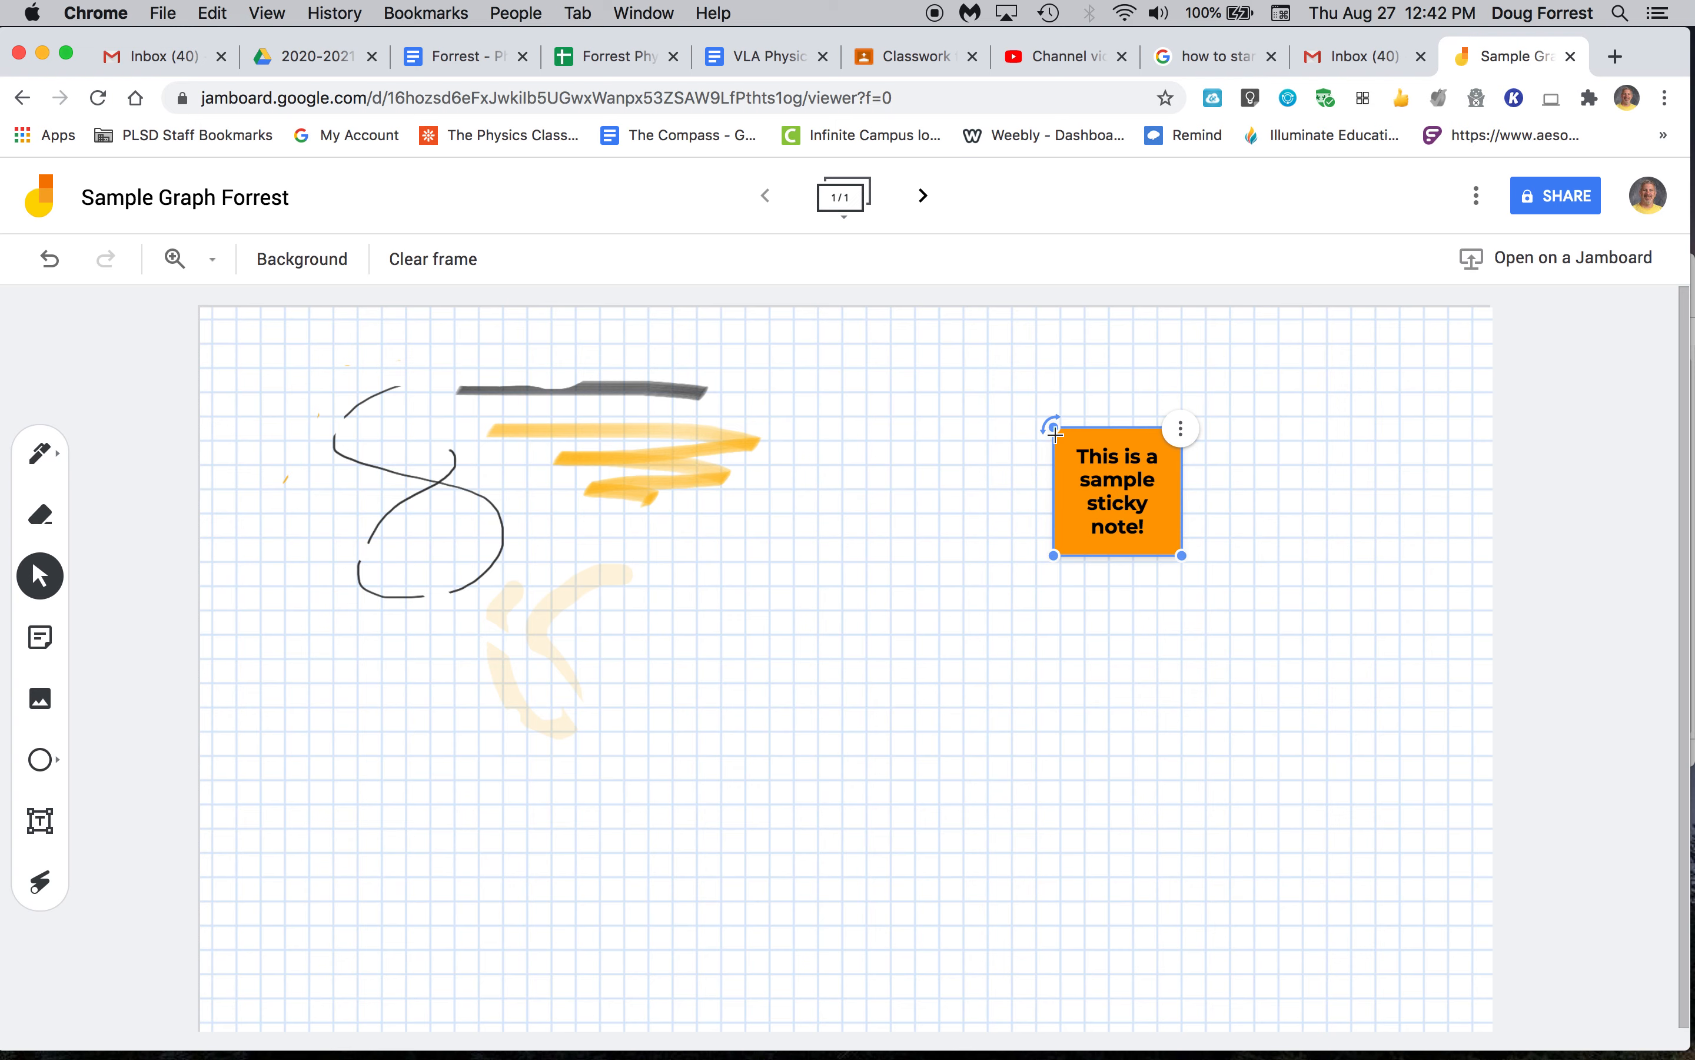
{"action": "mouse_move", "coordinate": [1184, 558]}
{"action": "left_mouse_down"}
{"action": "mouse_move", "coordinate": [1332, 567]}
{"action": "mouse_move", "coordinate": [1375, 612]}
{"action": "mouse_move", "coordinate": [1184, 561]}
{"action": "mouse_move", "coordinate": [1066, 466]}
{"action": "mouse_move", "coordinate": [1191, 563]}
{"action": "left_mouse_up"}
Try out rotating the sticky note, turn it back upright and deselect it
{"action": "left_click_drag", "start_coordinate": [1048, 420], "coordinate": [1223, 399]}
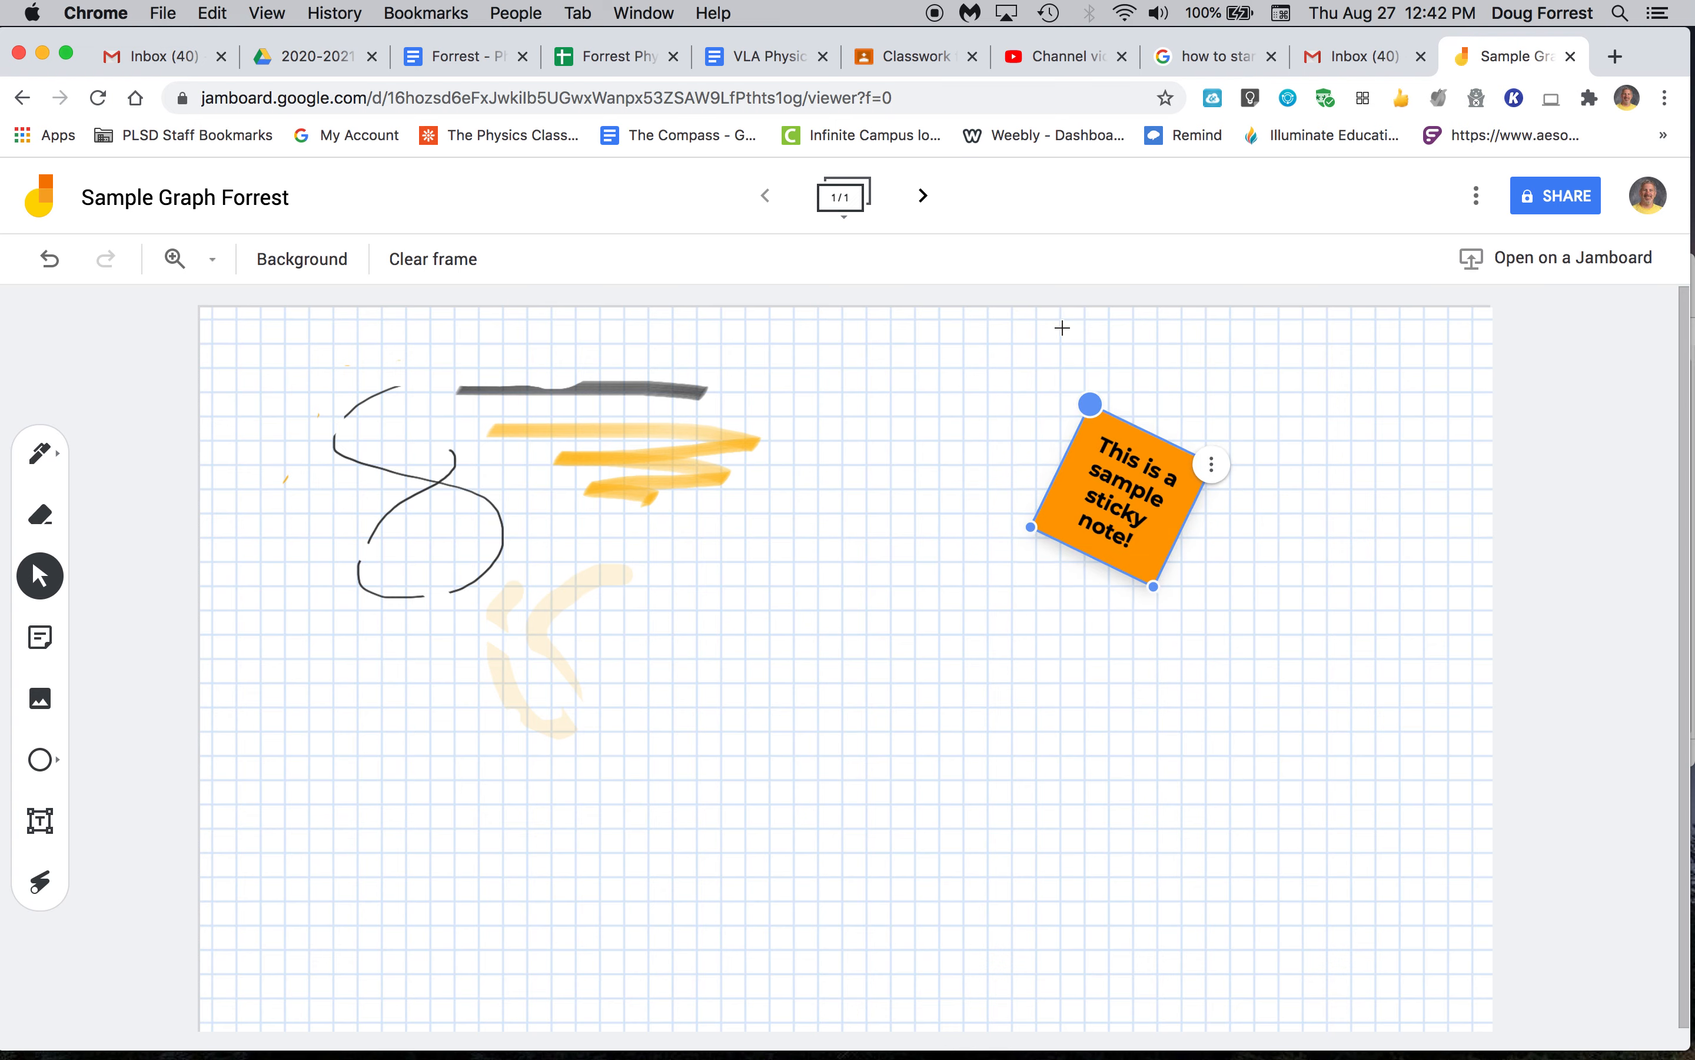
{"action": "left_click_drag", "start_coordinate": [1075, 567], "coordinate": [1049, 388]}
{"action": "left_click", "coordinate": [1054, 383]}
{"action": "left_click", "coordinate": [1075, 502]}
{"action": "left_click", "coordinate": [141, 691]}
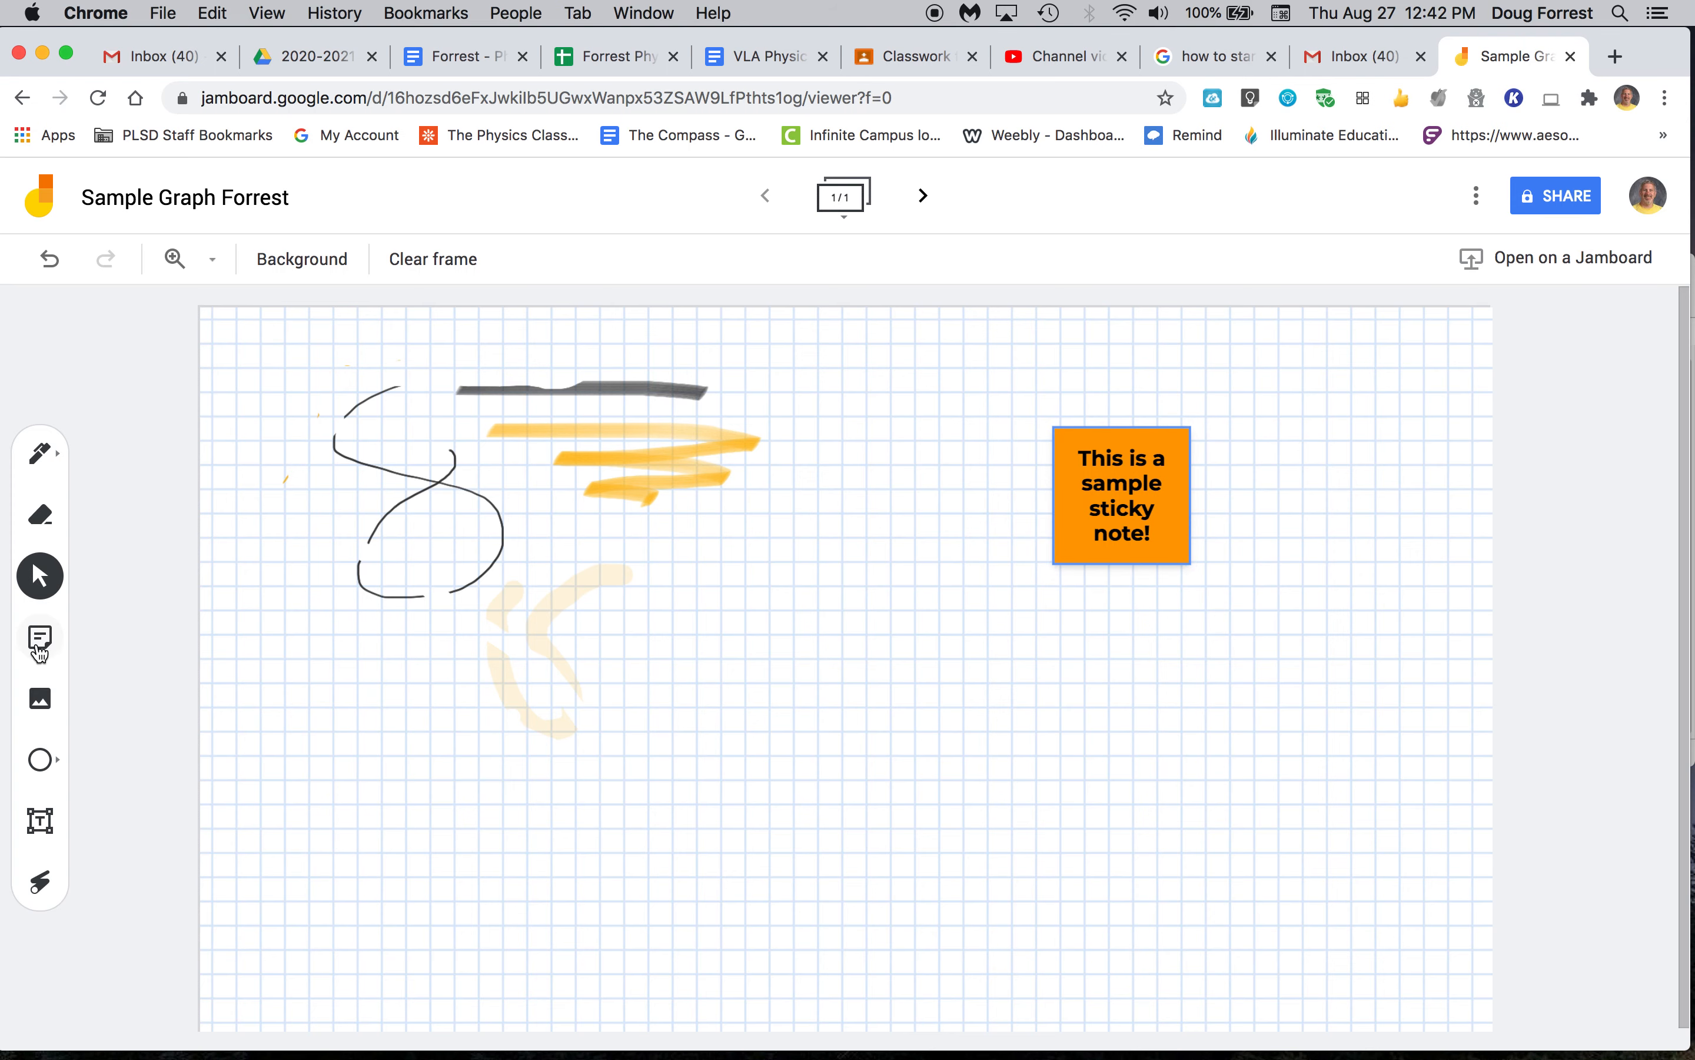
Upload the JPG picture dated May 17, 2020 from the Desktop and insert it on the frame
{"action": "left_click", "coordinate": [51, 701]}
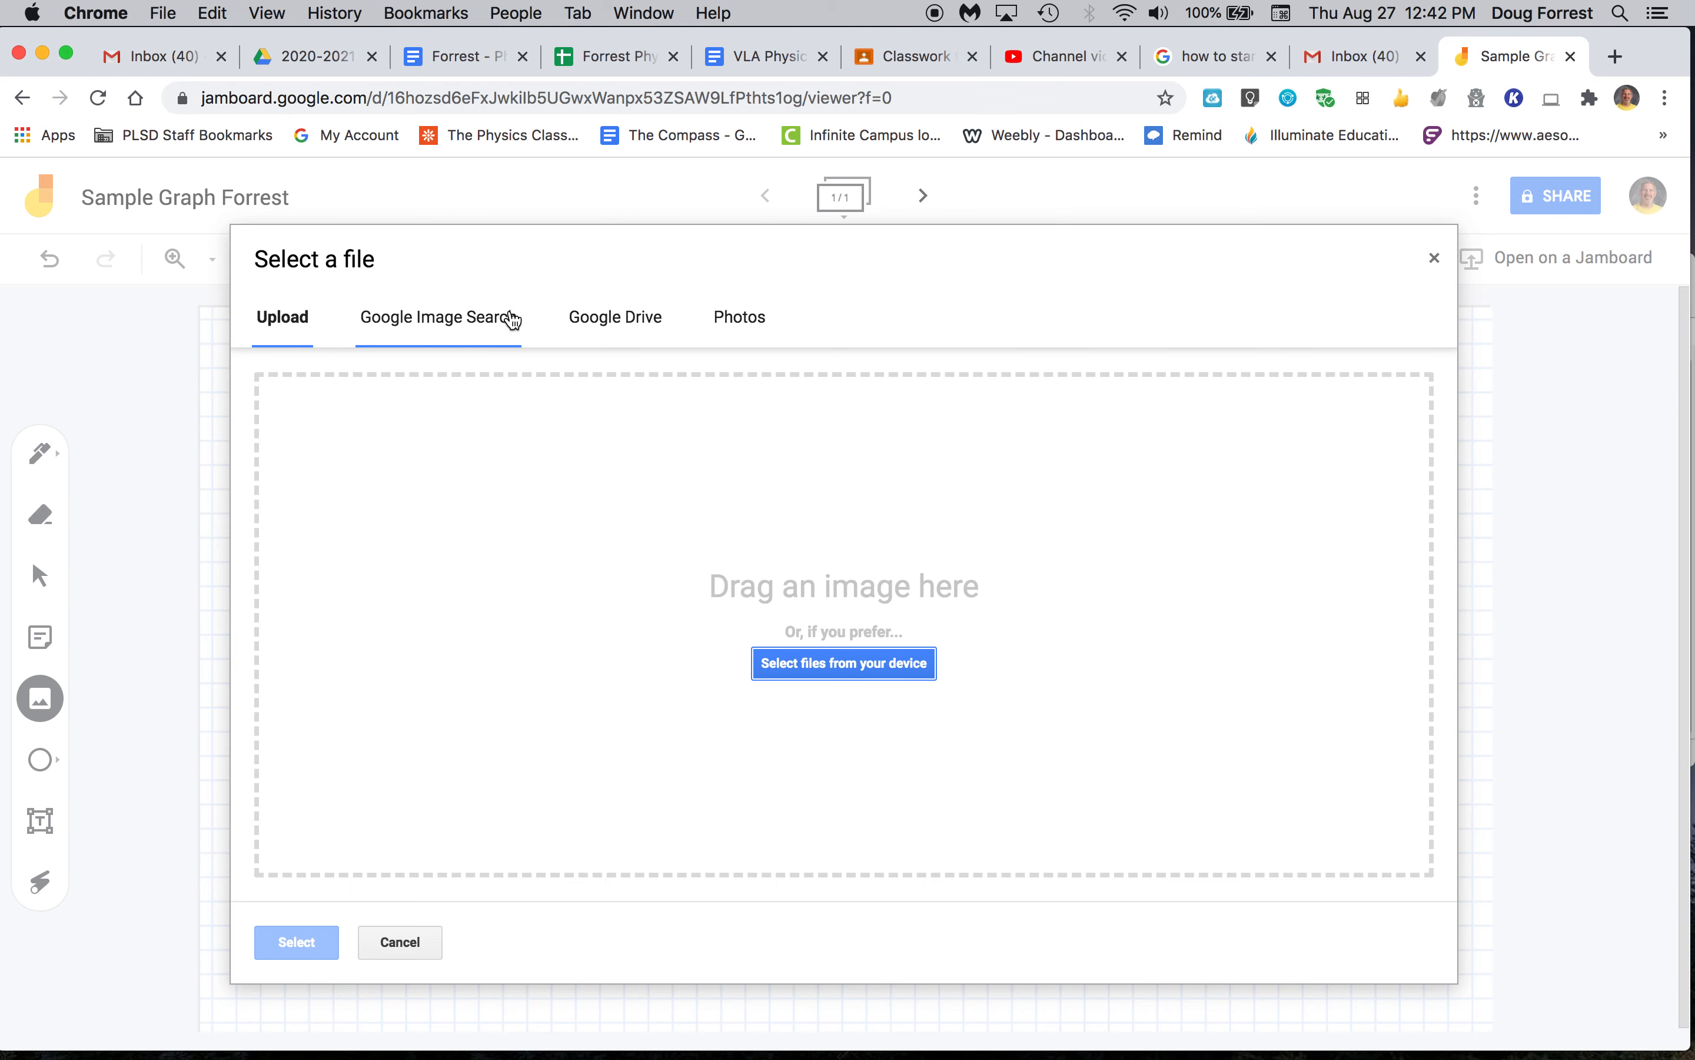
{"action": "left_click", "coordinate": [834, 666]}
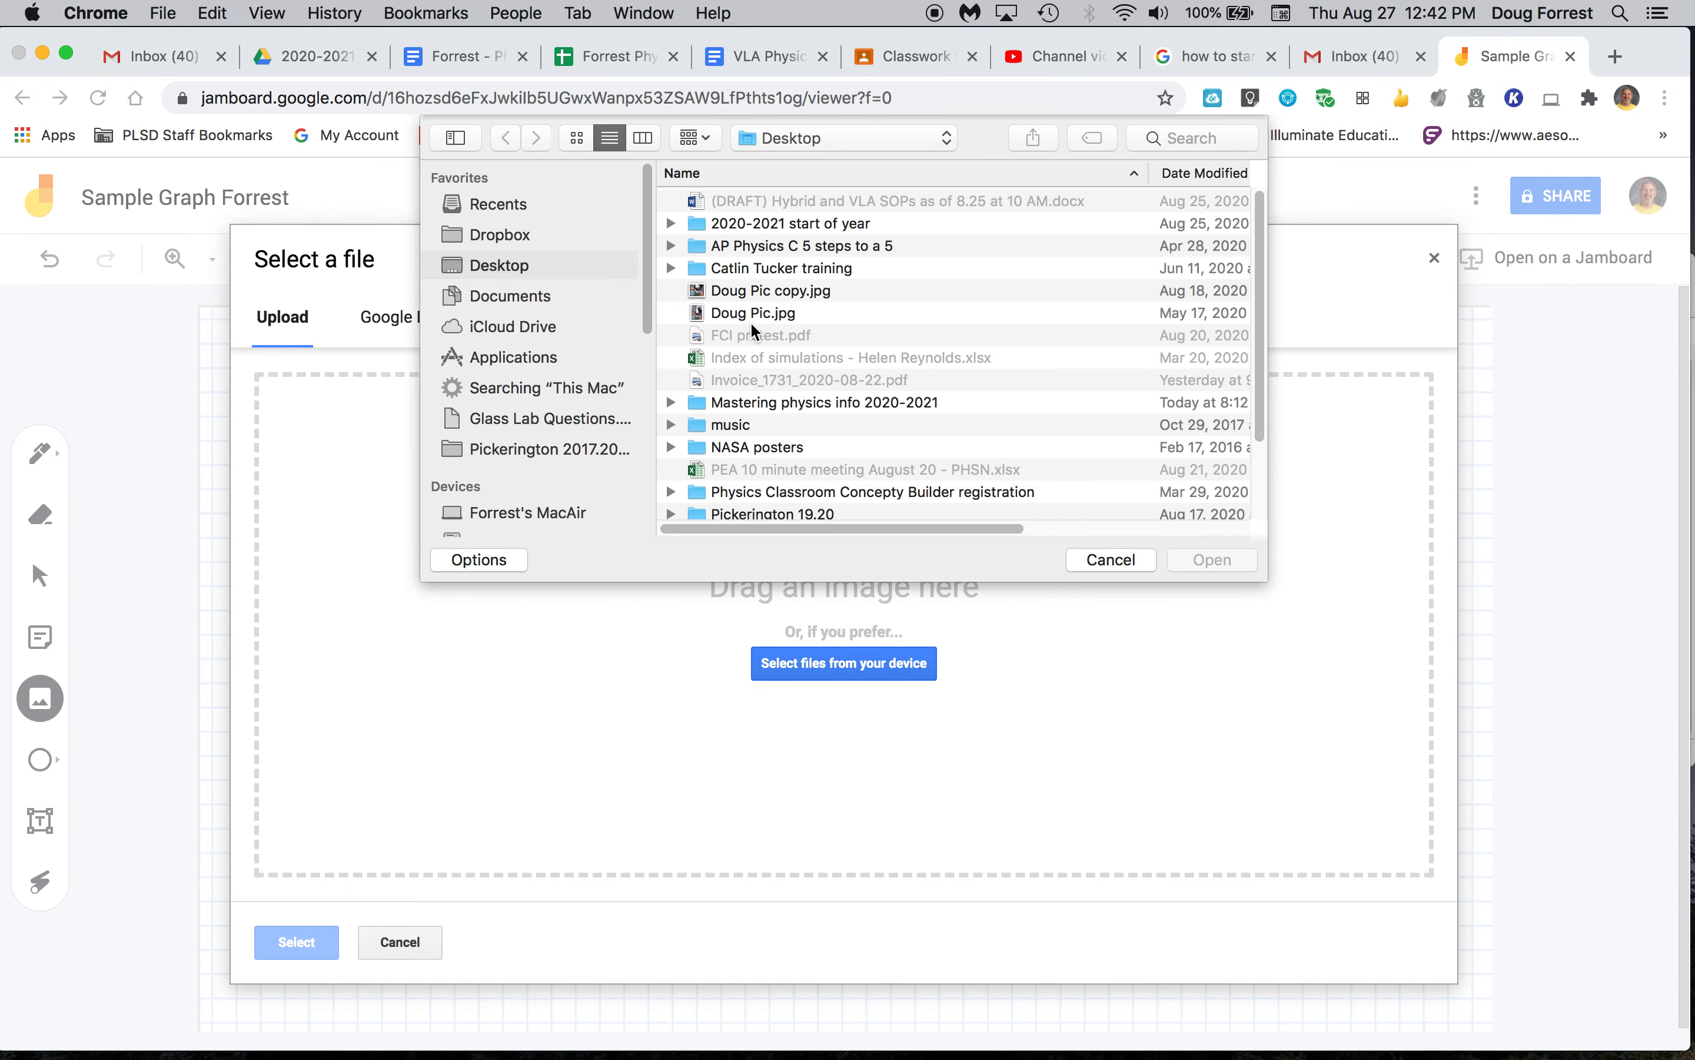
{"action": "left_click", "coordinate": [737, 320]}
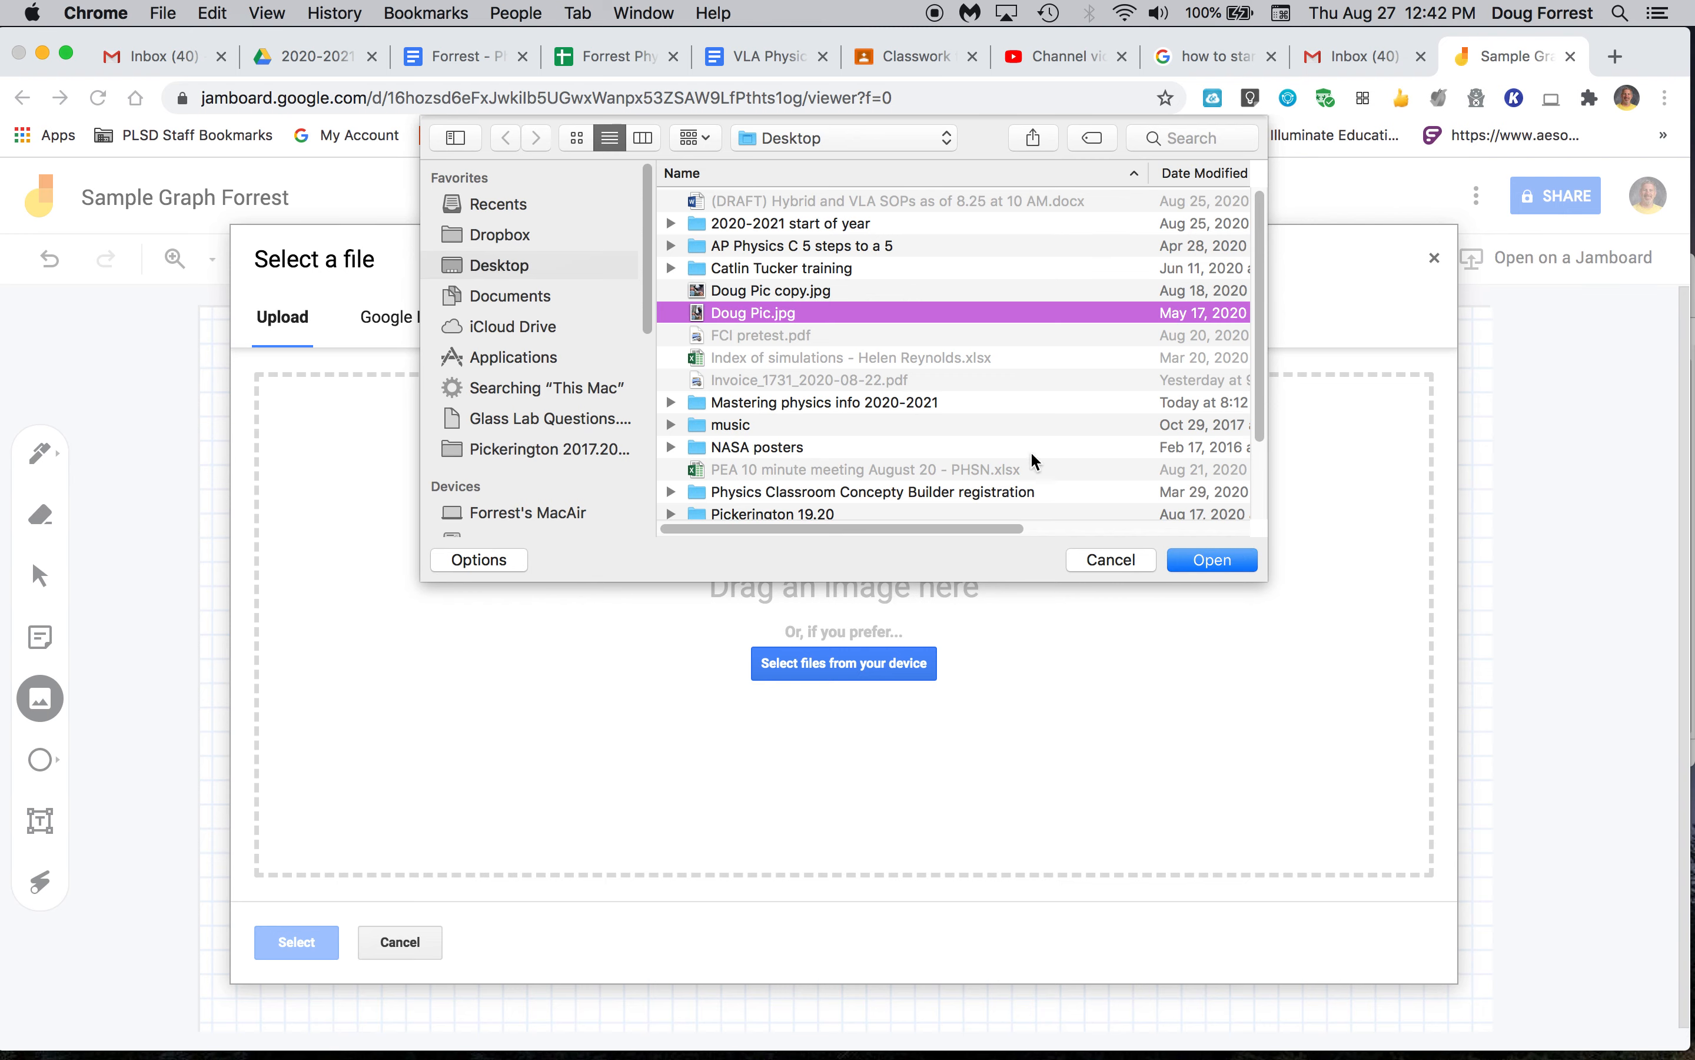
{"action": "left_click", "coordinate": [1231, 569]}
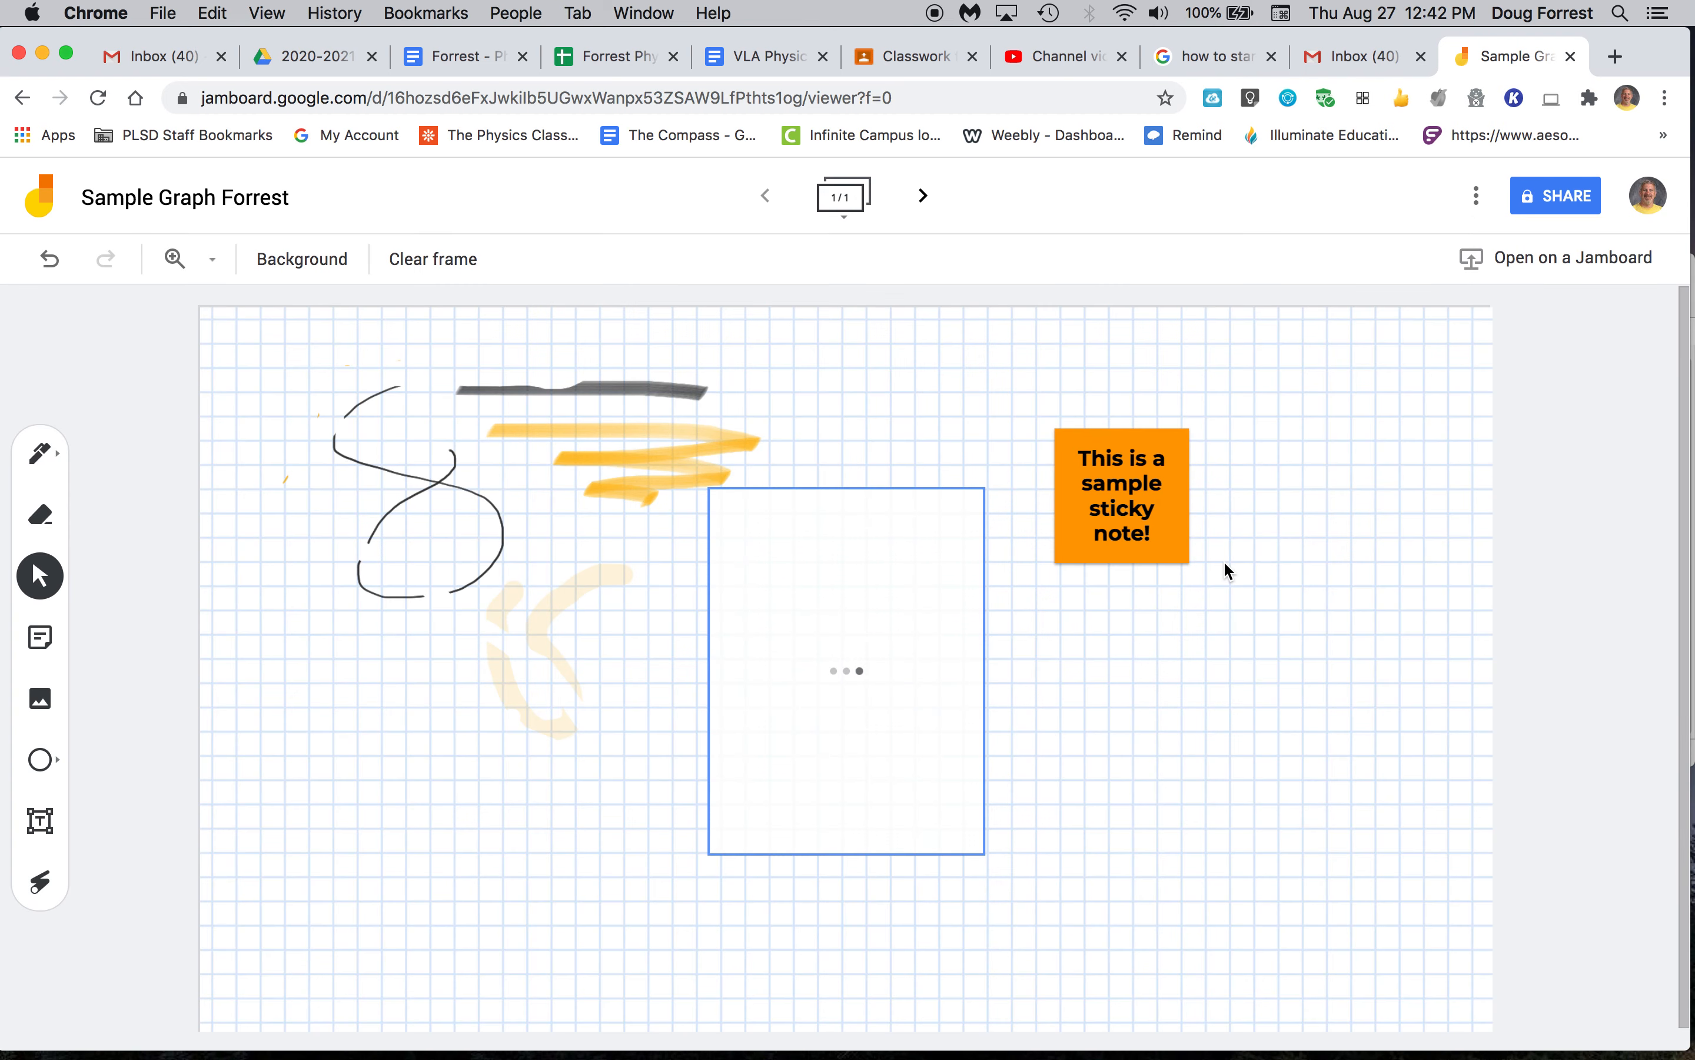
Reposition the inserted photo below the orange highlighter zigzag and rotate it until it is upside down
{"action": "mouse_move", "coordinate": [867, 673]}
{"action": "left_mouse_down"}
{"action": "mouse_move", "coordinate": [1169, 843]}
{"action": "mouse_move", "coordinate": [948, 733]}
{"action": "mouse_move", "coordinate": [816, 707]}
{"action": "mouse_move", "coordinate": [801, 720]}
{"action": "left_mouse_up"}
{"action": "left_click_drag", "start_coordinate": [720, 582], "coordinate": [1029, 617]}
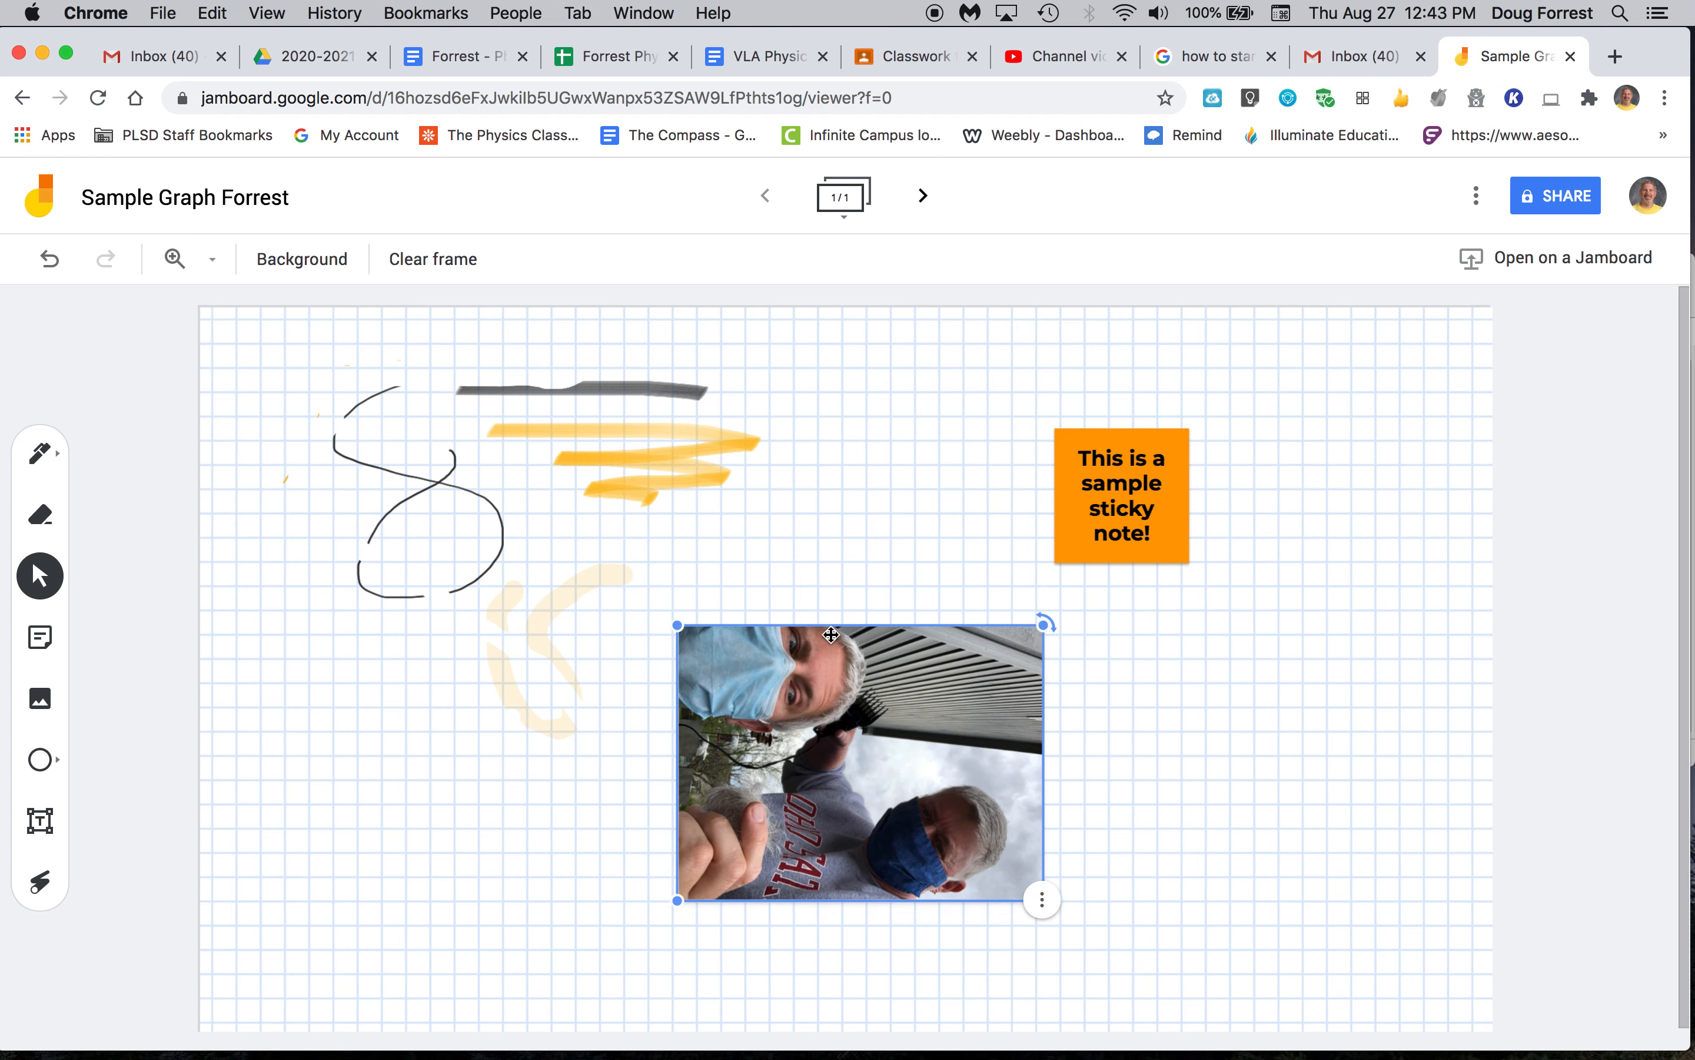
{"action": "left_click_drag", "start_coordinate": [1046, 629], "coordinate": [932, 942]}
Draw a large circle shape below the figure eight, beside the pale Brush stroke
{"action": "left_click", "coordinate": [55, 759]}
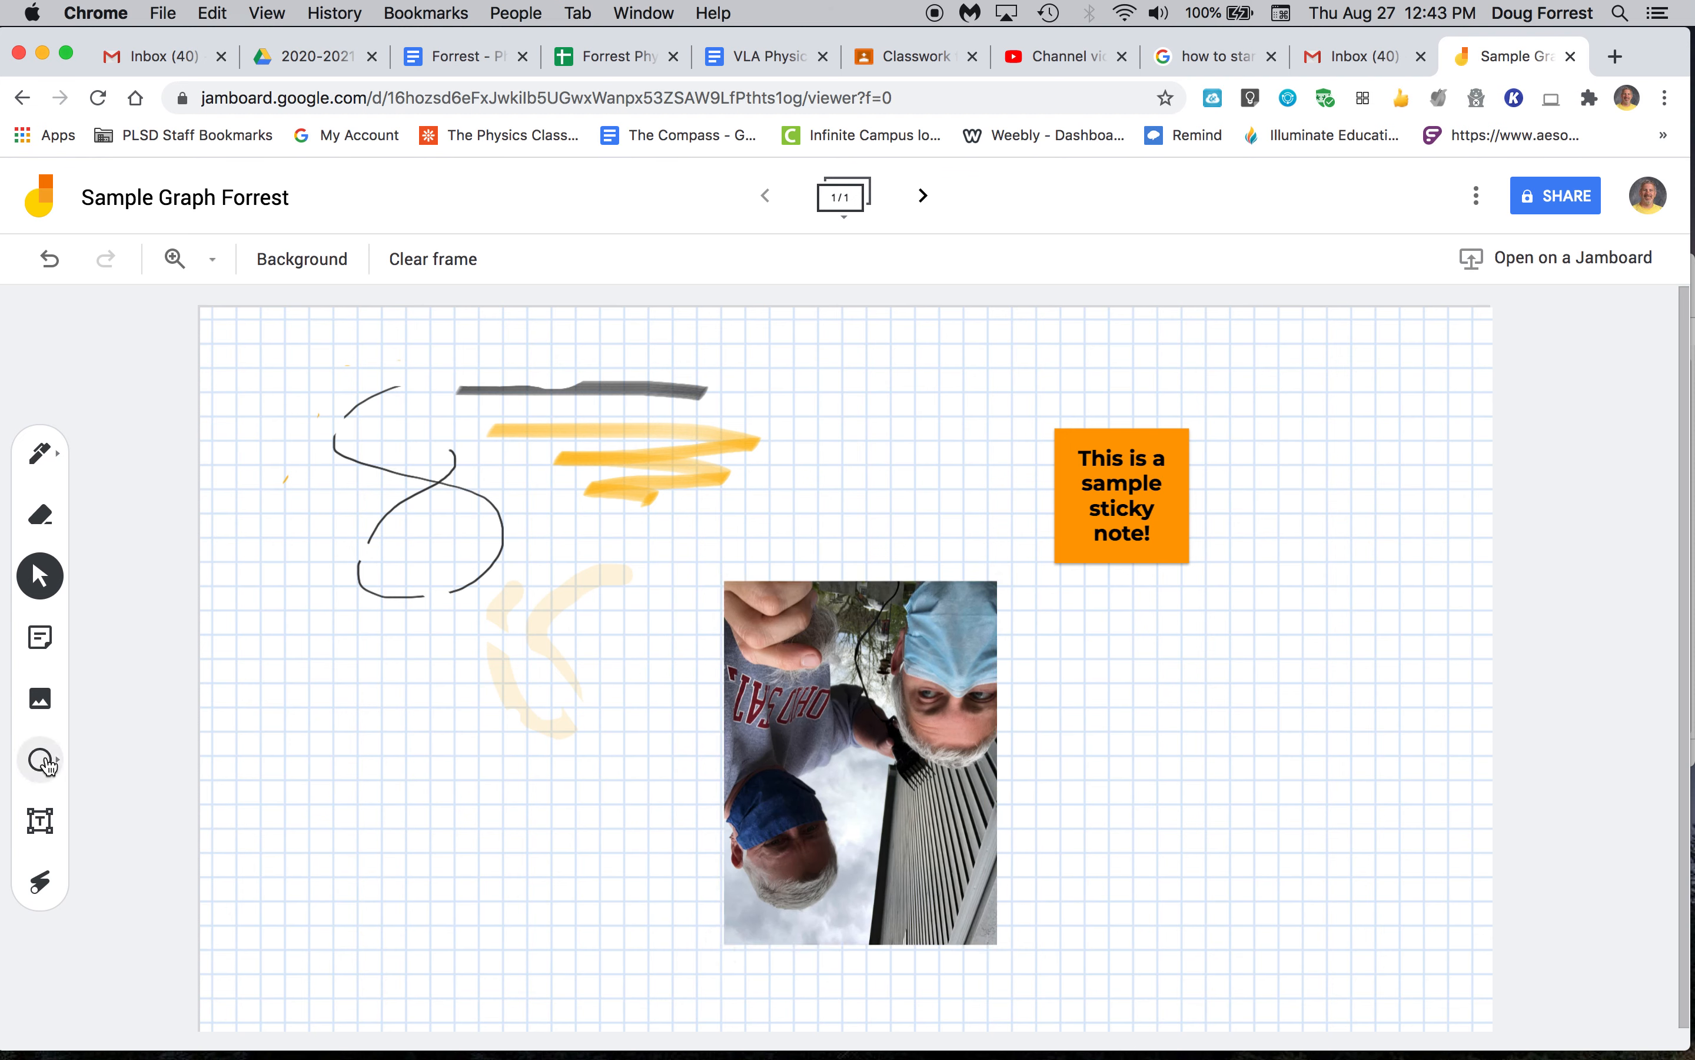
{"action": "left_click_drag", "start_coordinate": [261, 625], "coordinate": [469, 821]}
{"action": "left_click", "coordinate": [60, 764]}
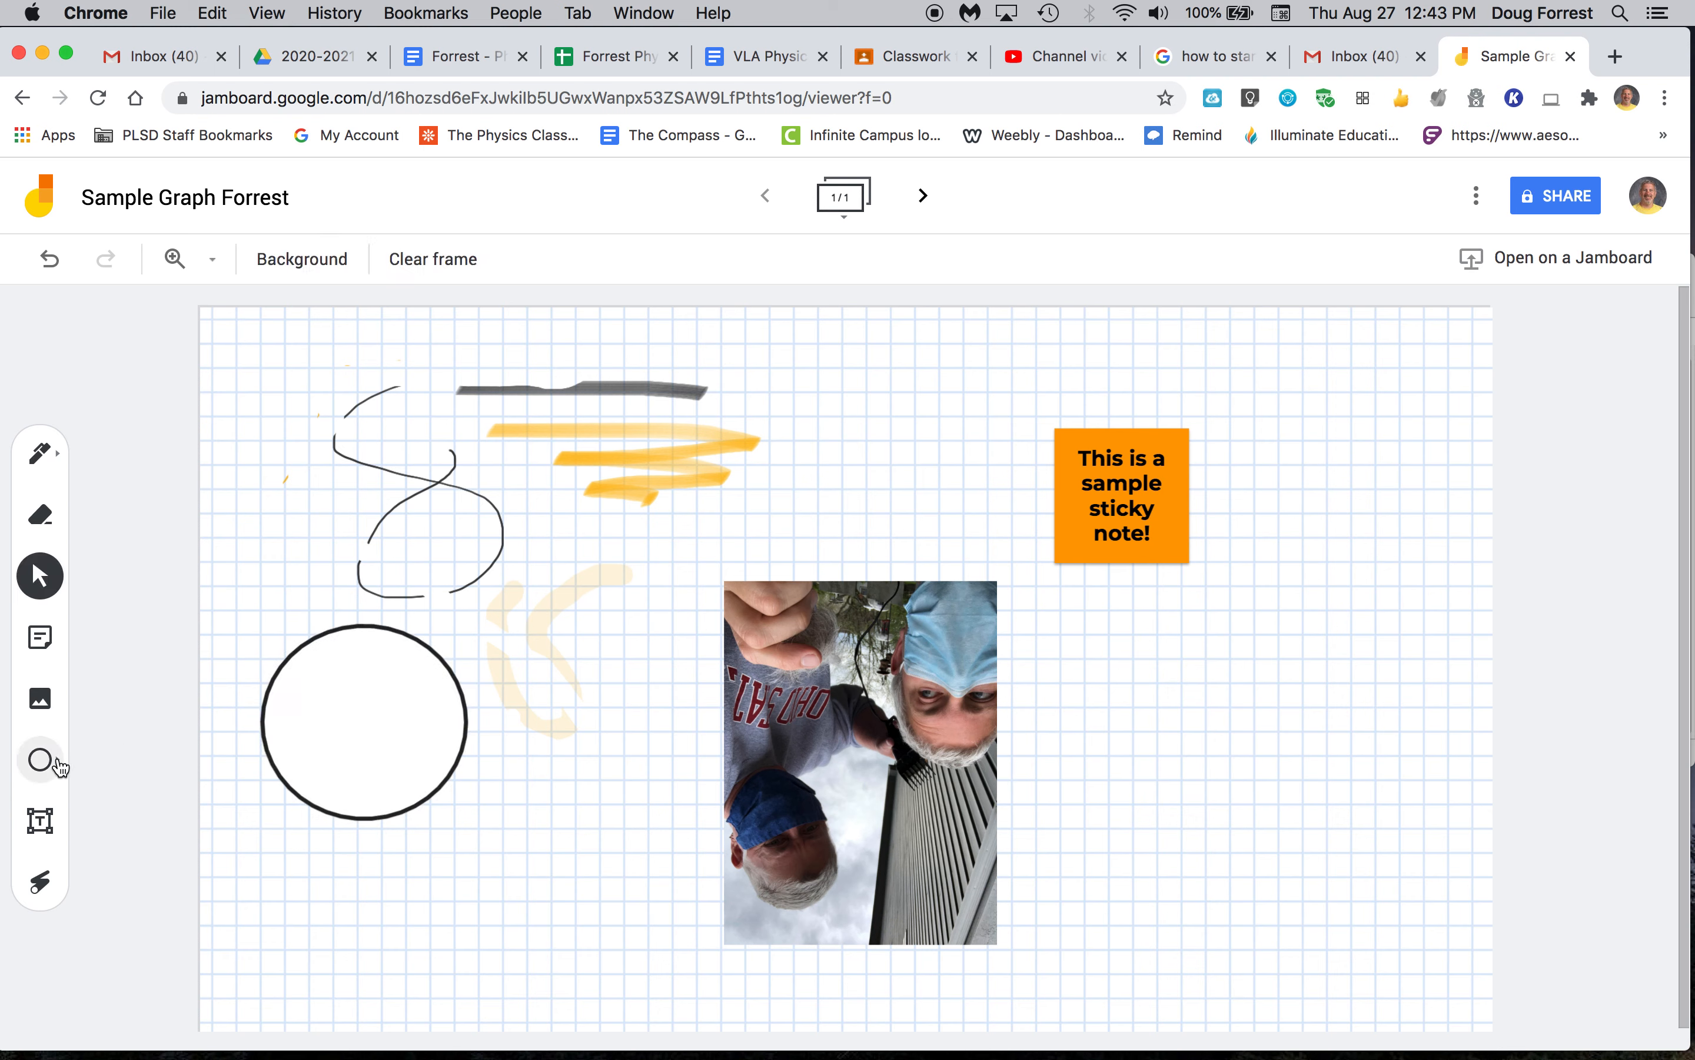
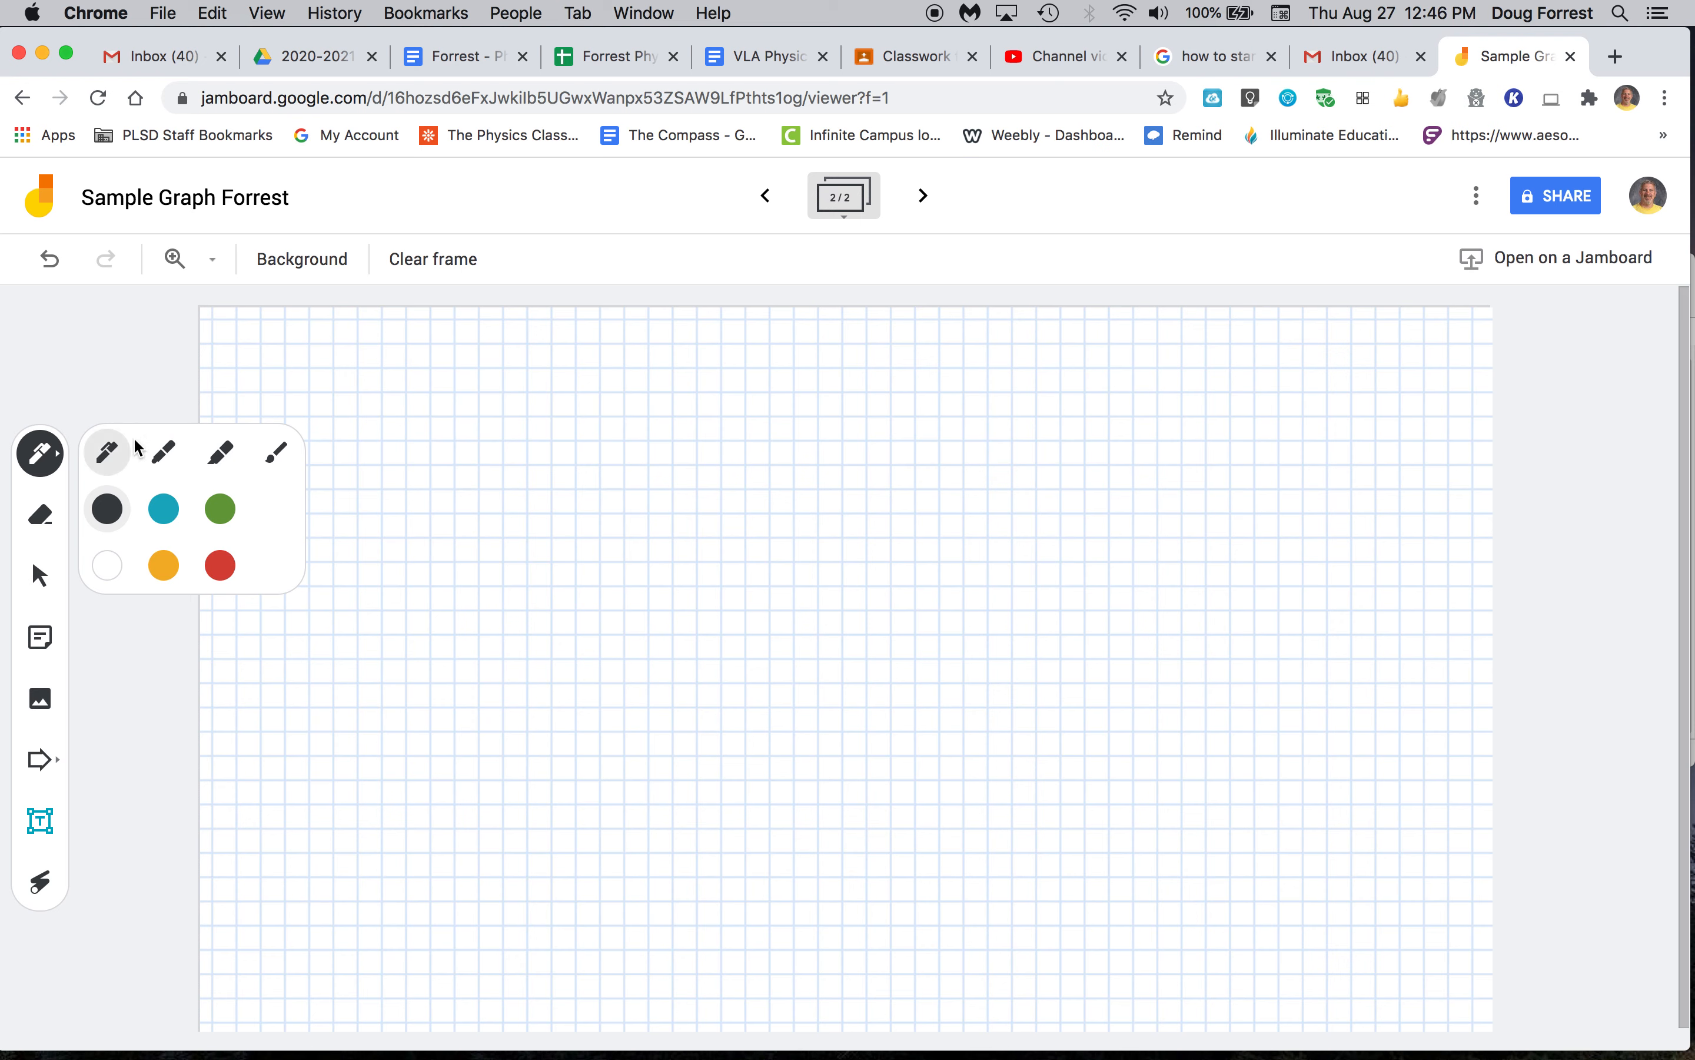
On the second frame, draw a black freehand Pen scribble with a vertical line, a loop and a curved tail
{"action": "left_click", "coordinate": [126, 376]}
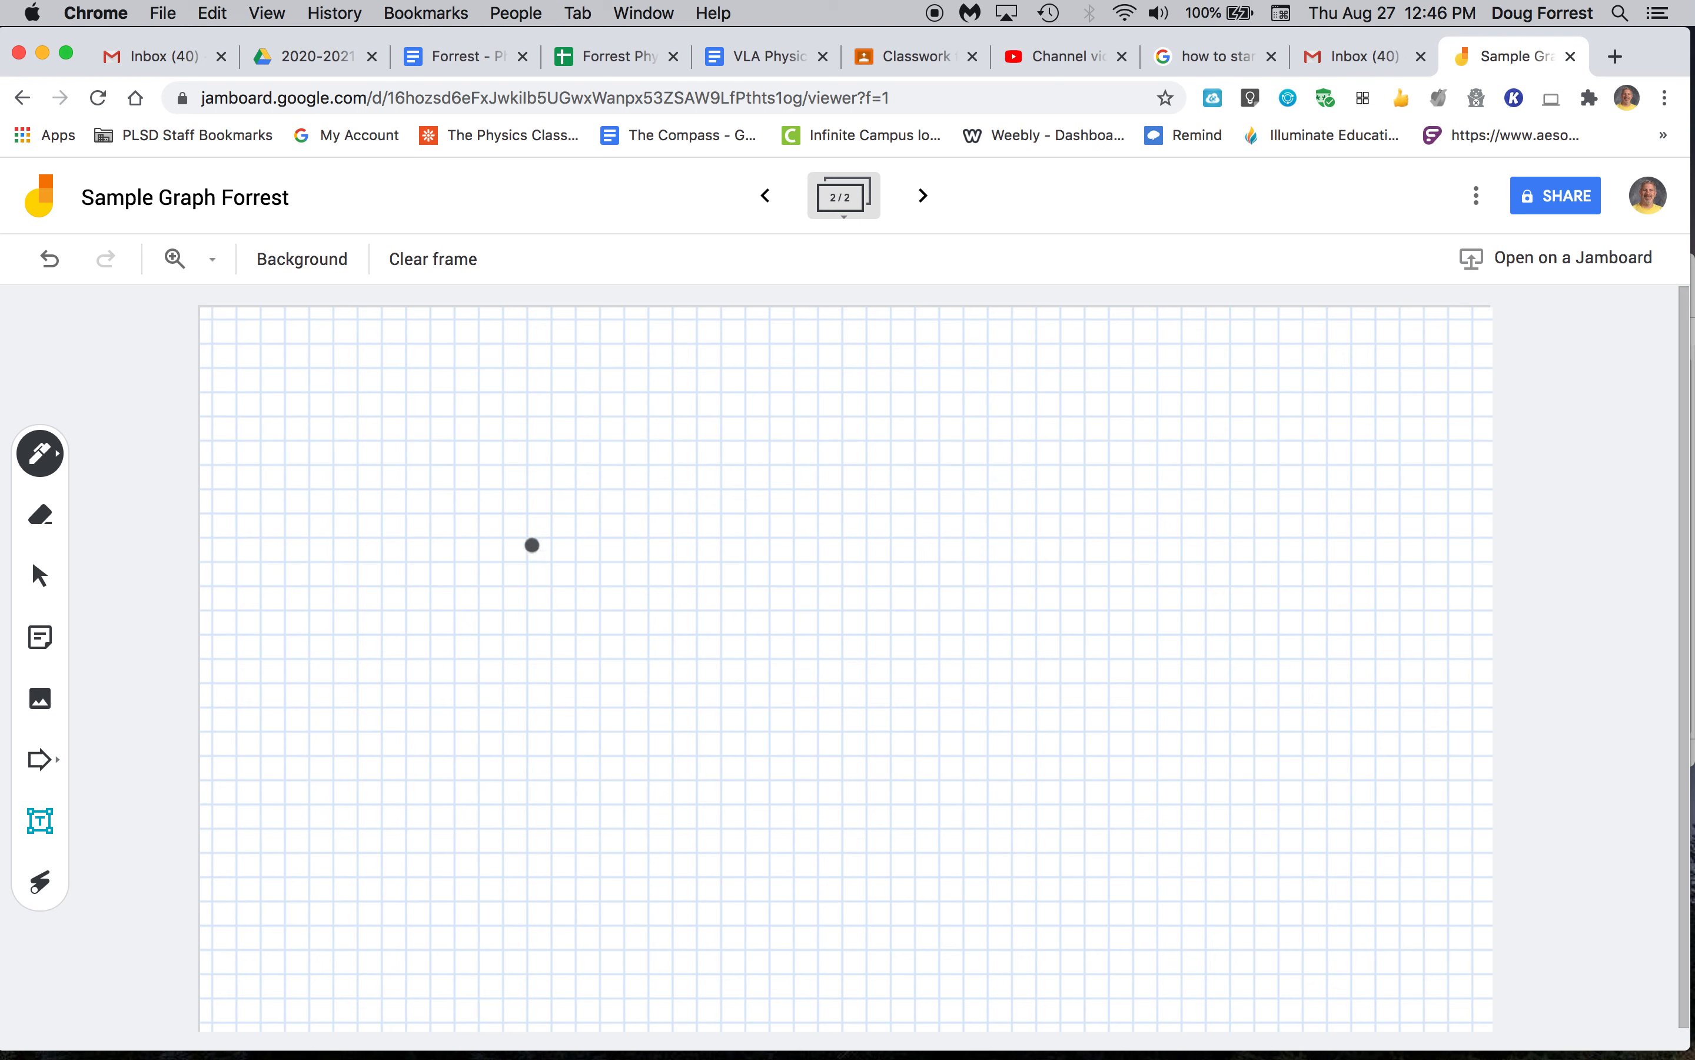
{"action": "mouse_move", "coordinate": [529, 464]}
{"action": "left_mouse_down"}
{"action": "mouse_move", "coordinate": [530, 846]}
{"action": "mouse_move", "coordinate": [534, 629]}
{"action": "mouse_move", "coordinate": [594, 630]}
{"action": "mouse_move", "coordinate": [678, 757]}
{"action": "left_mouse_up"}
{"action": "mouse_move", "coordinate": [717, 673]}
{"action": "left_mouse_down"}
{"action": "mouse_move", "coordinate": [612, 689]}
{"action": "mouse_move", "coordinate": [742, 848]}
{"action": "mouse_move", "coordinate": [703, 836]}
{"action": "left_mouse_up"}
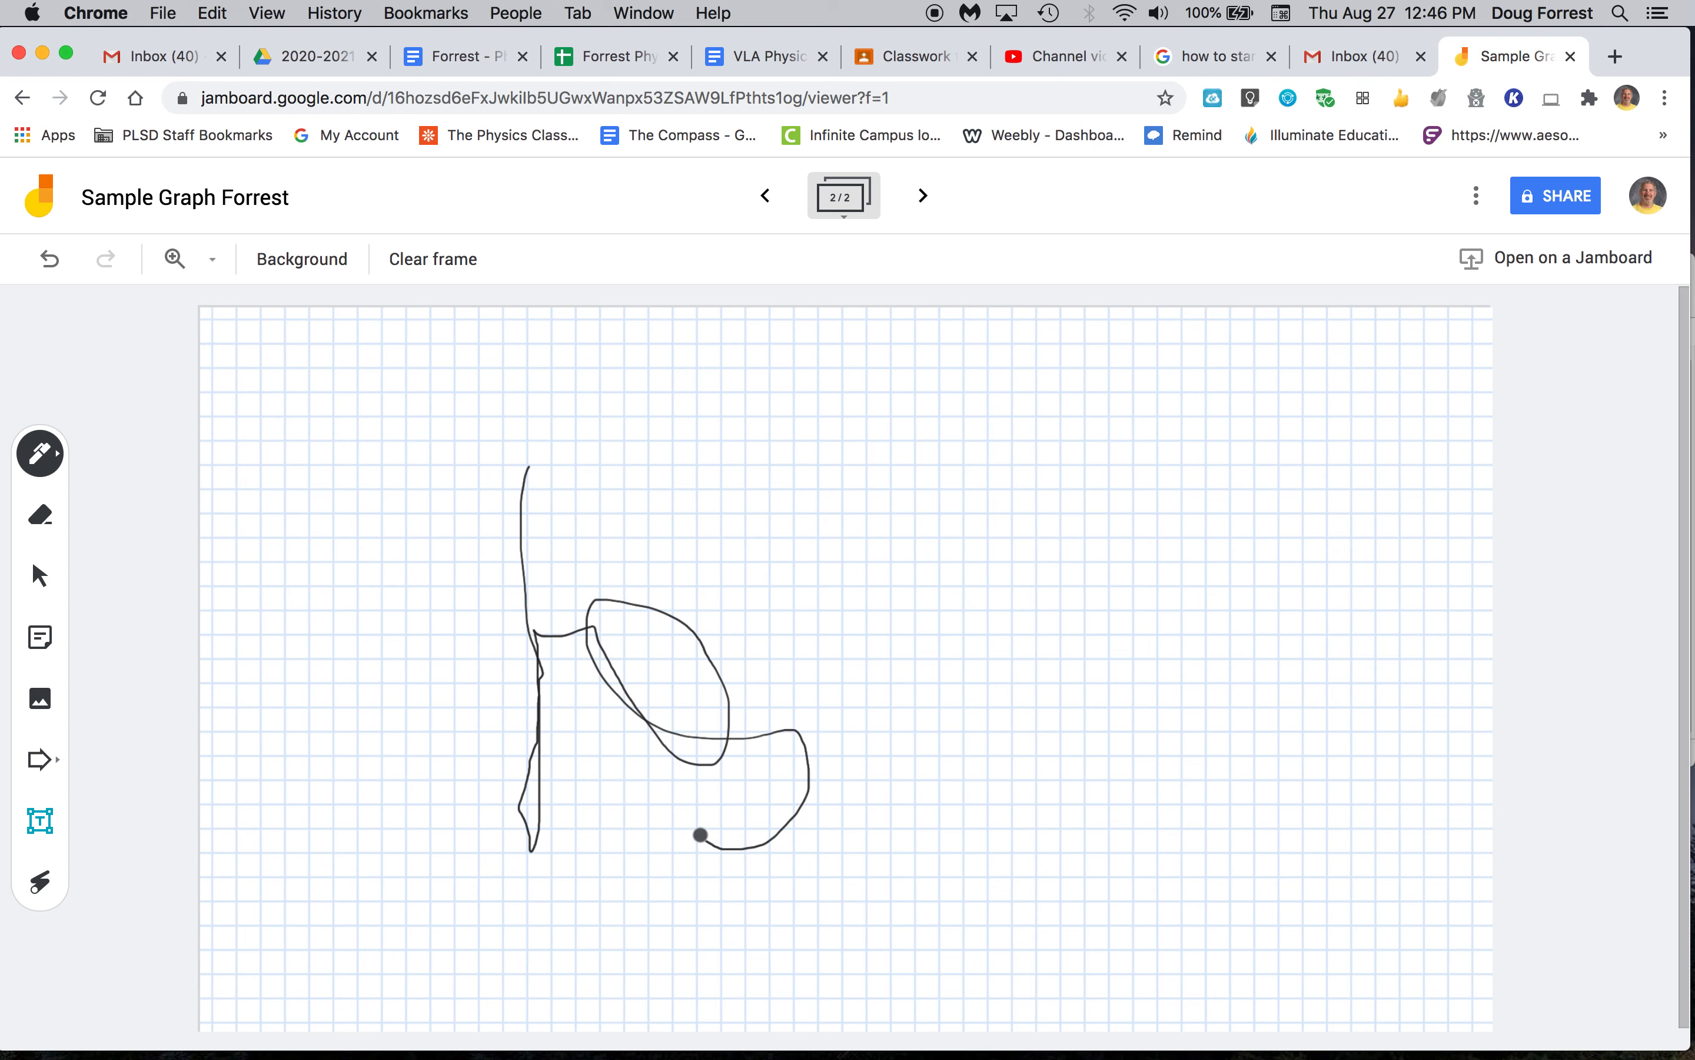
Draw a vertical line with a short crooked branch beside the scribble, and undo both strokes
{"action": "mouse_move", "coordinate": [941, 438]}
{"action": "left_mouse_down"}
{"action": "mouse_move", "coordinate": [965, 741]}
{"action": "mouse_move", "coordinate": [923, 765]}
{"action": "mouse_move", "coordinate": [946, 777]}
{"action": "mouse_move", "coordinate": [942, 861]}
{"action": "left_mouse_up"}
{"action": "mouse_move", "coordinate": [943, 718]}
{"action": "left_mouse_down"}
{"action": "mouse_move", "coordinate": [1044, 732]}
{"action": "mouse_move", "coordinate": [1046, 710]}
{"action": "left_mouse_up"}
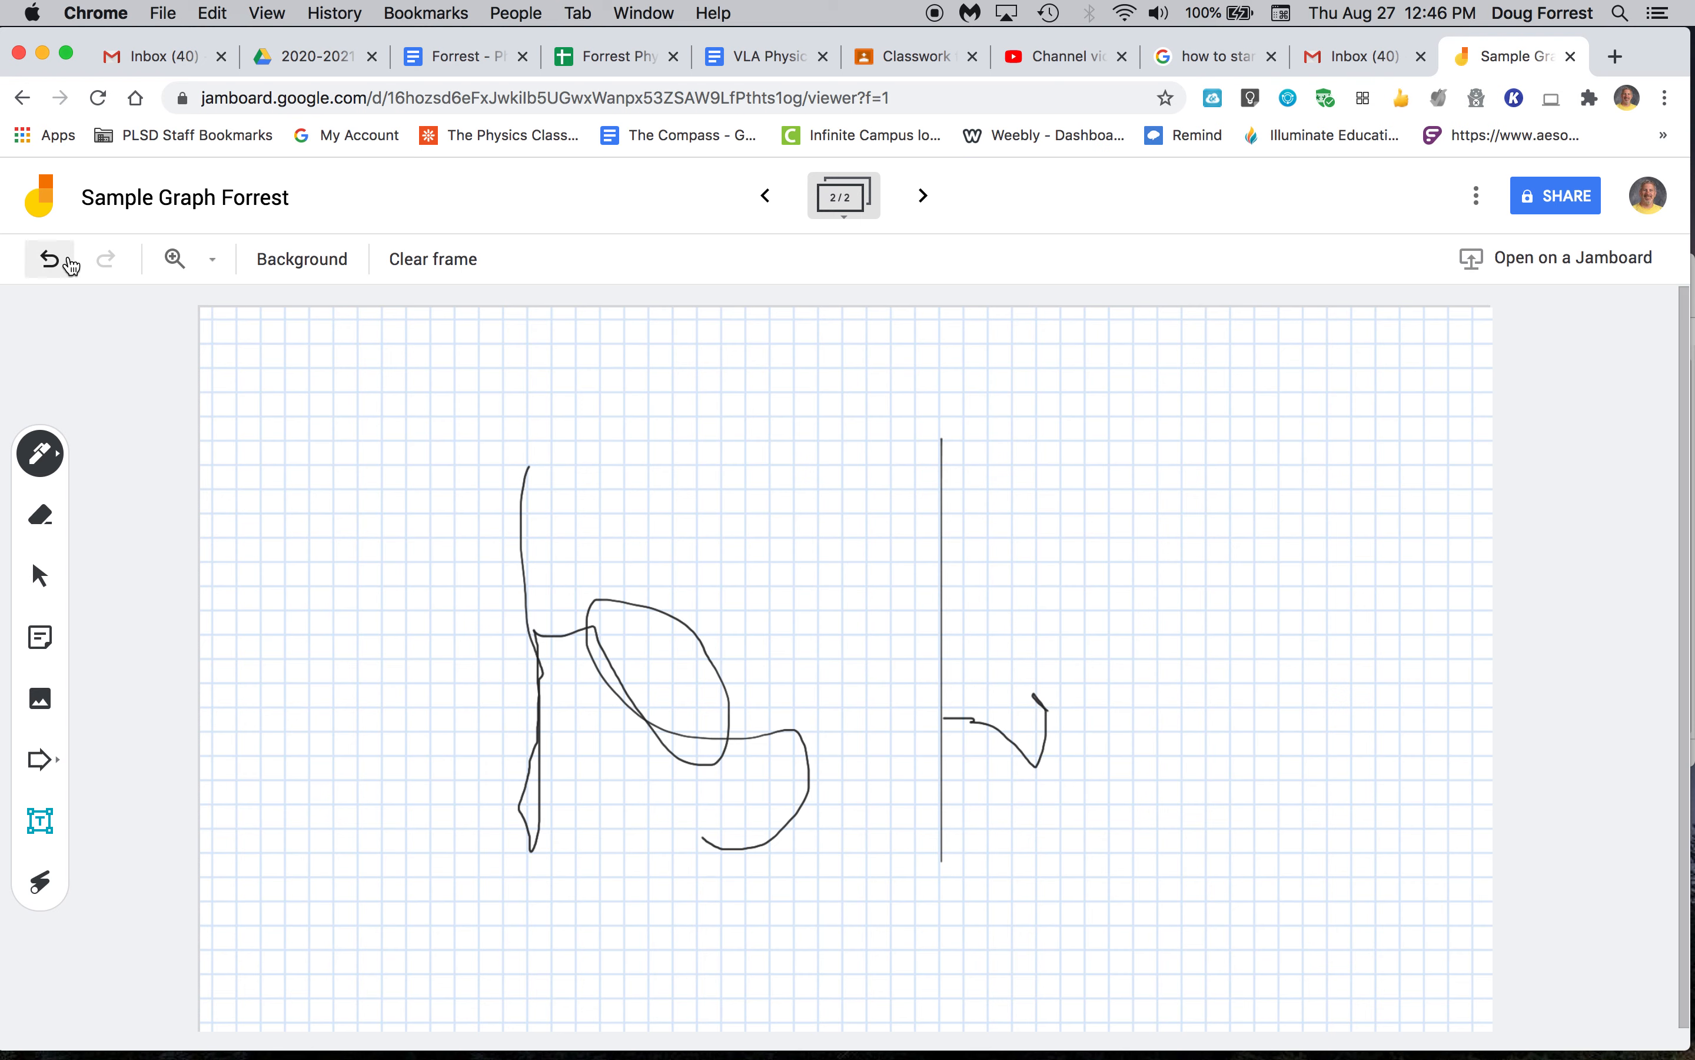
{"action": "left_click", "coordinate": [49, 261]}
{"action": "left_click", "coordinate": [49, 263]}
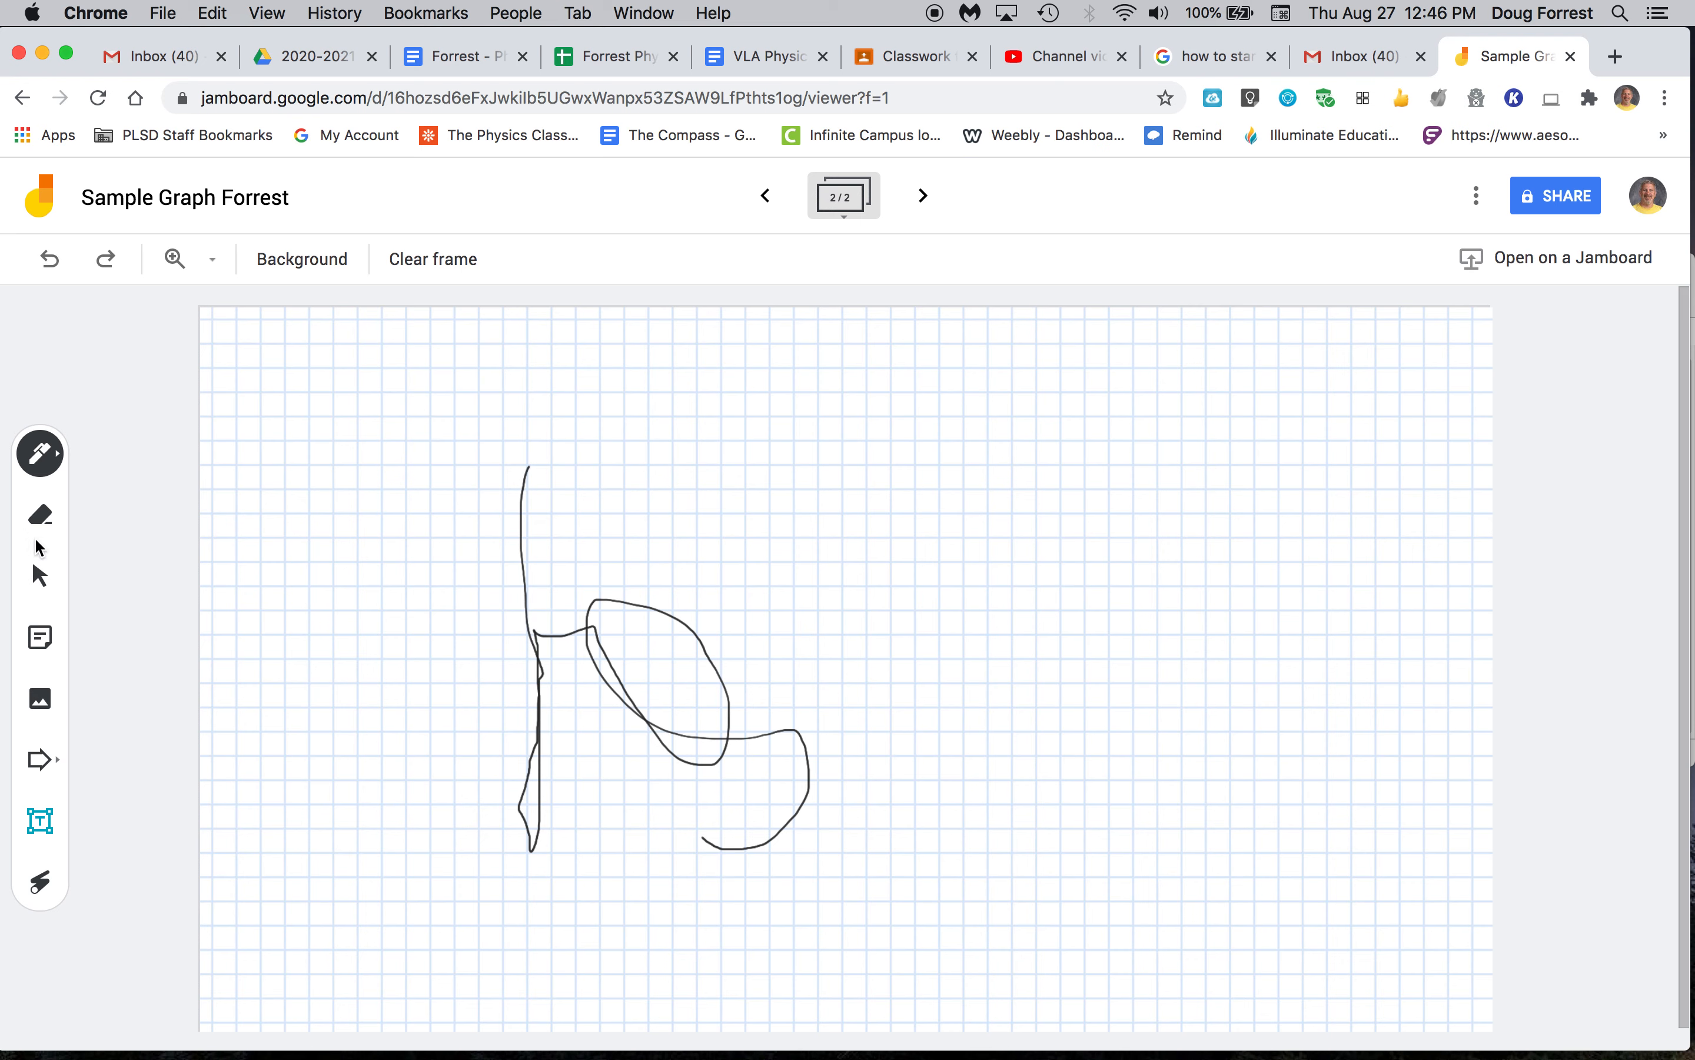
Return to the first frame and delete the diamond shape above the photo
{"action": "left_click", "coordinate": [776, 202]}
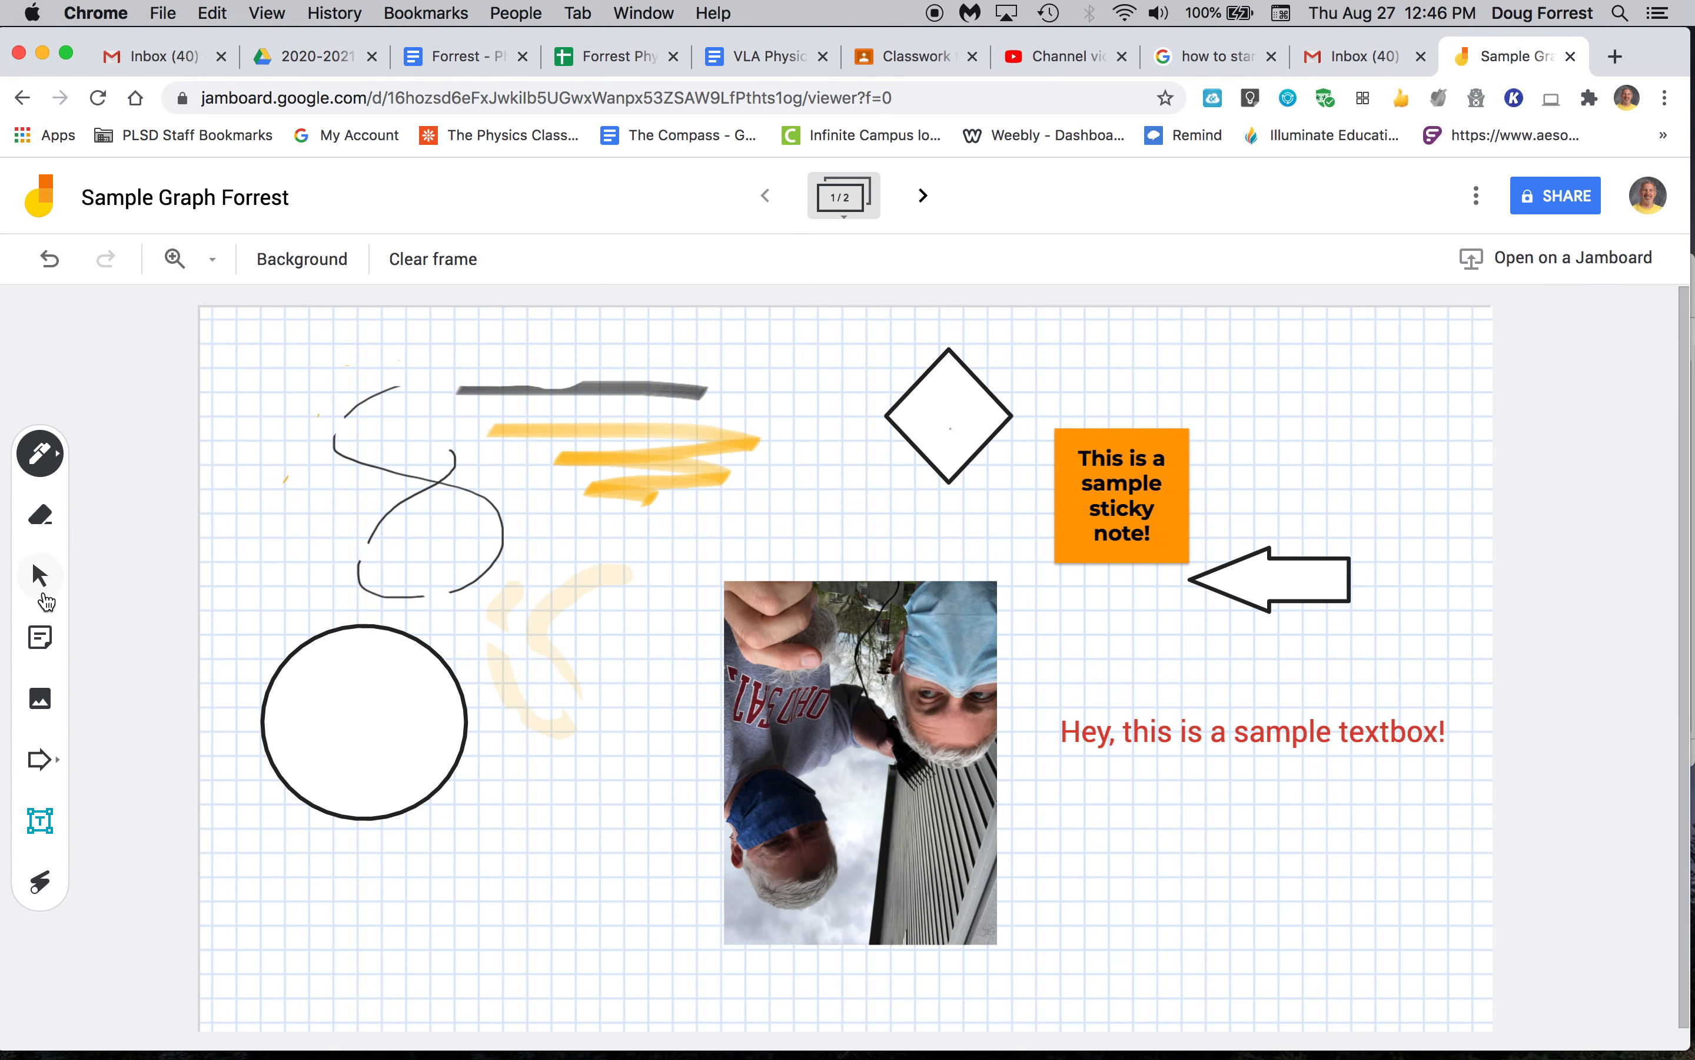
{"action": "left_click", "coordinate": [40, 575]}
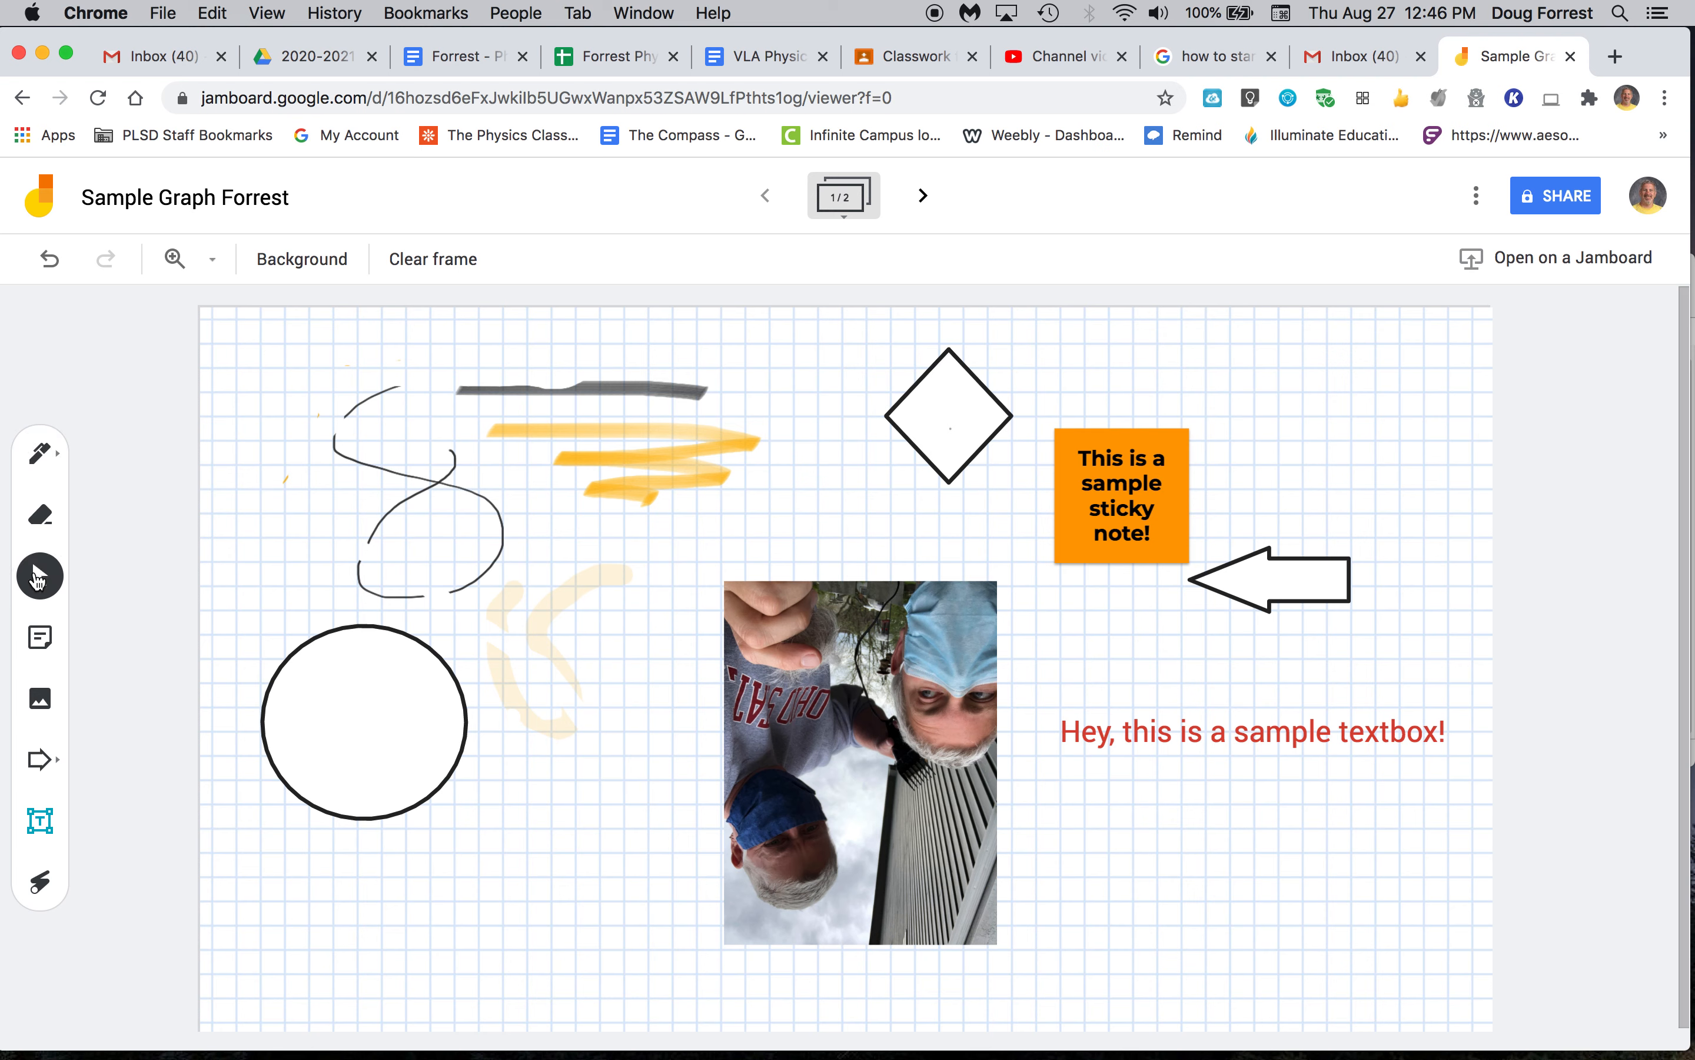
{"action": "left_click", "coordinate": [909, 421]}
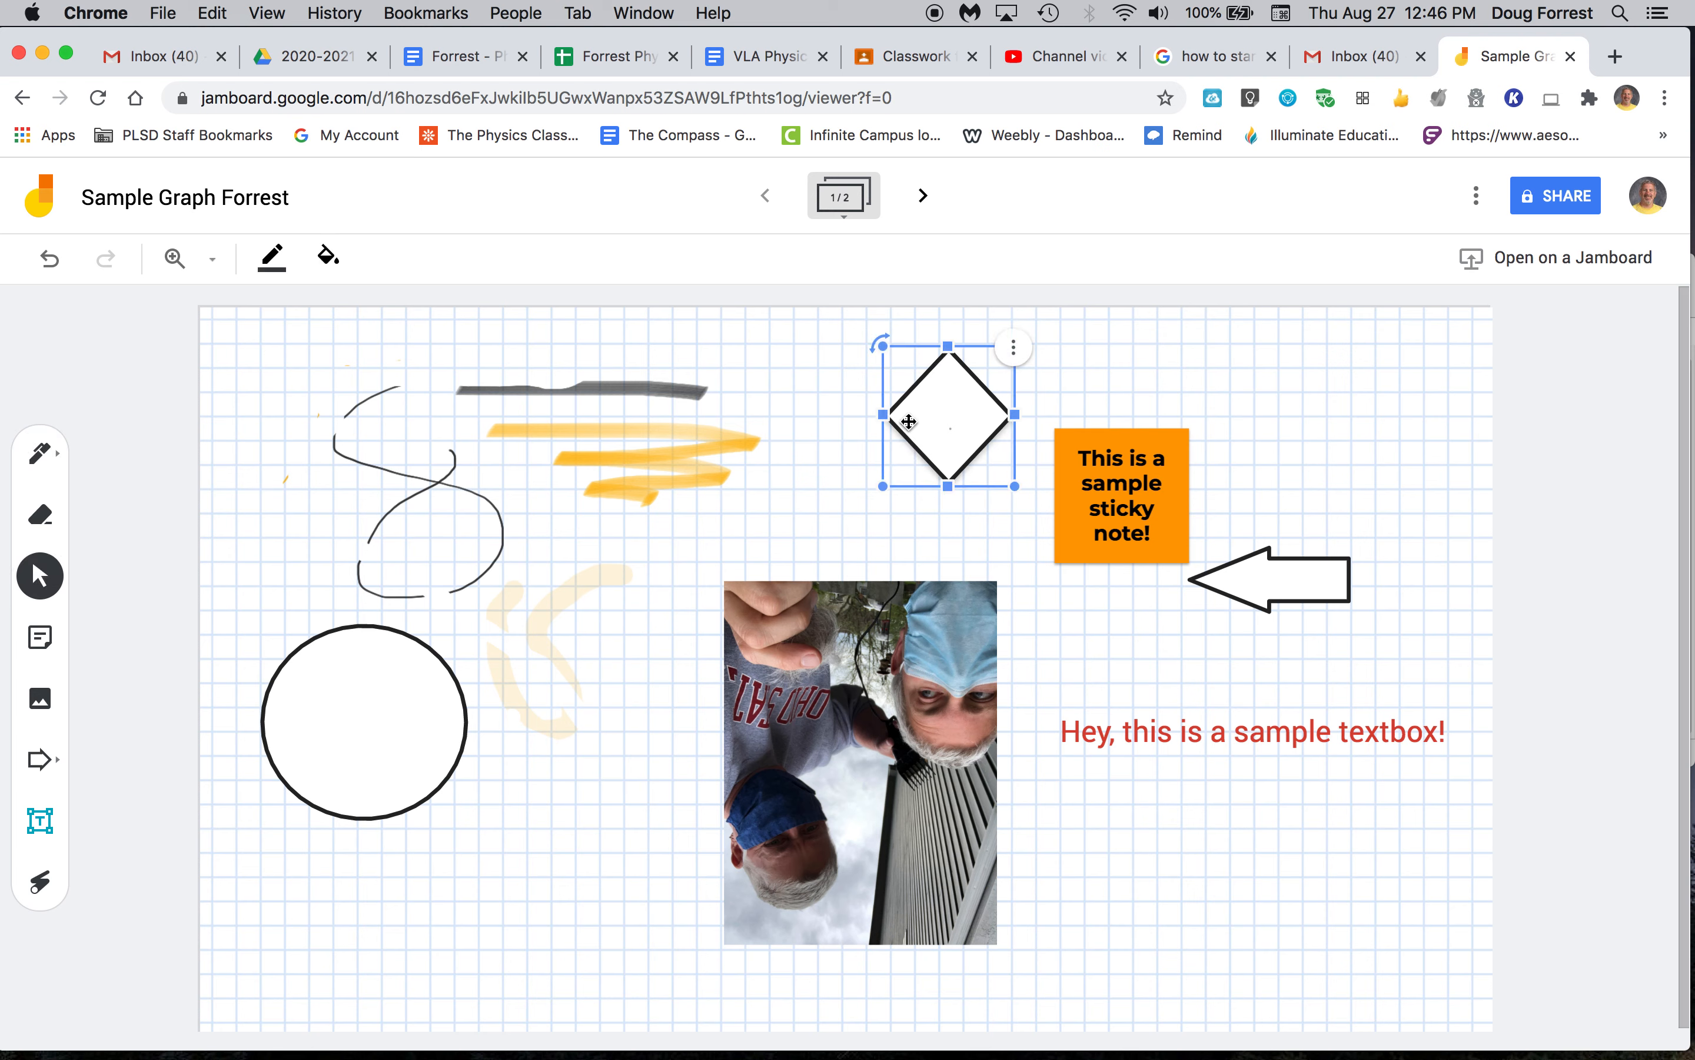
{"action": "key", "text": "Delete"}
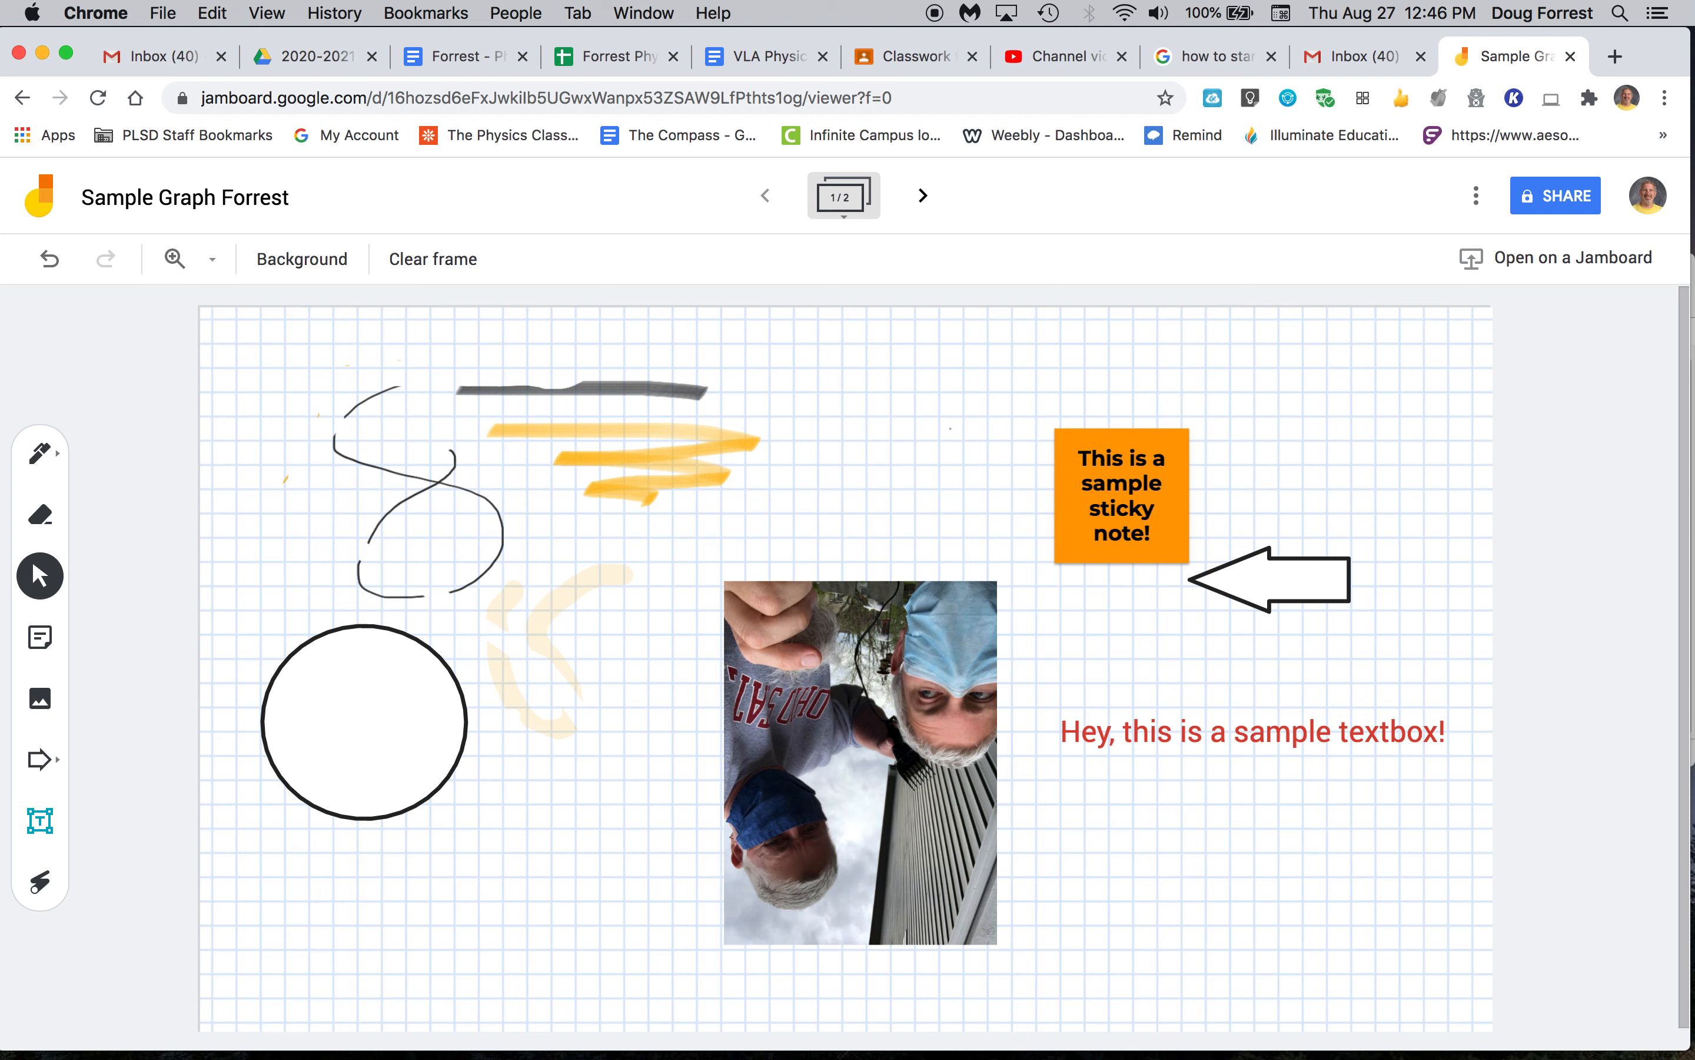
On the second frame, draw a long straight vertical black Pen line beside the scribble as a graph's vertical axis
{"action": "left_click", "coordinate": [924, 198]}
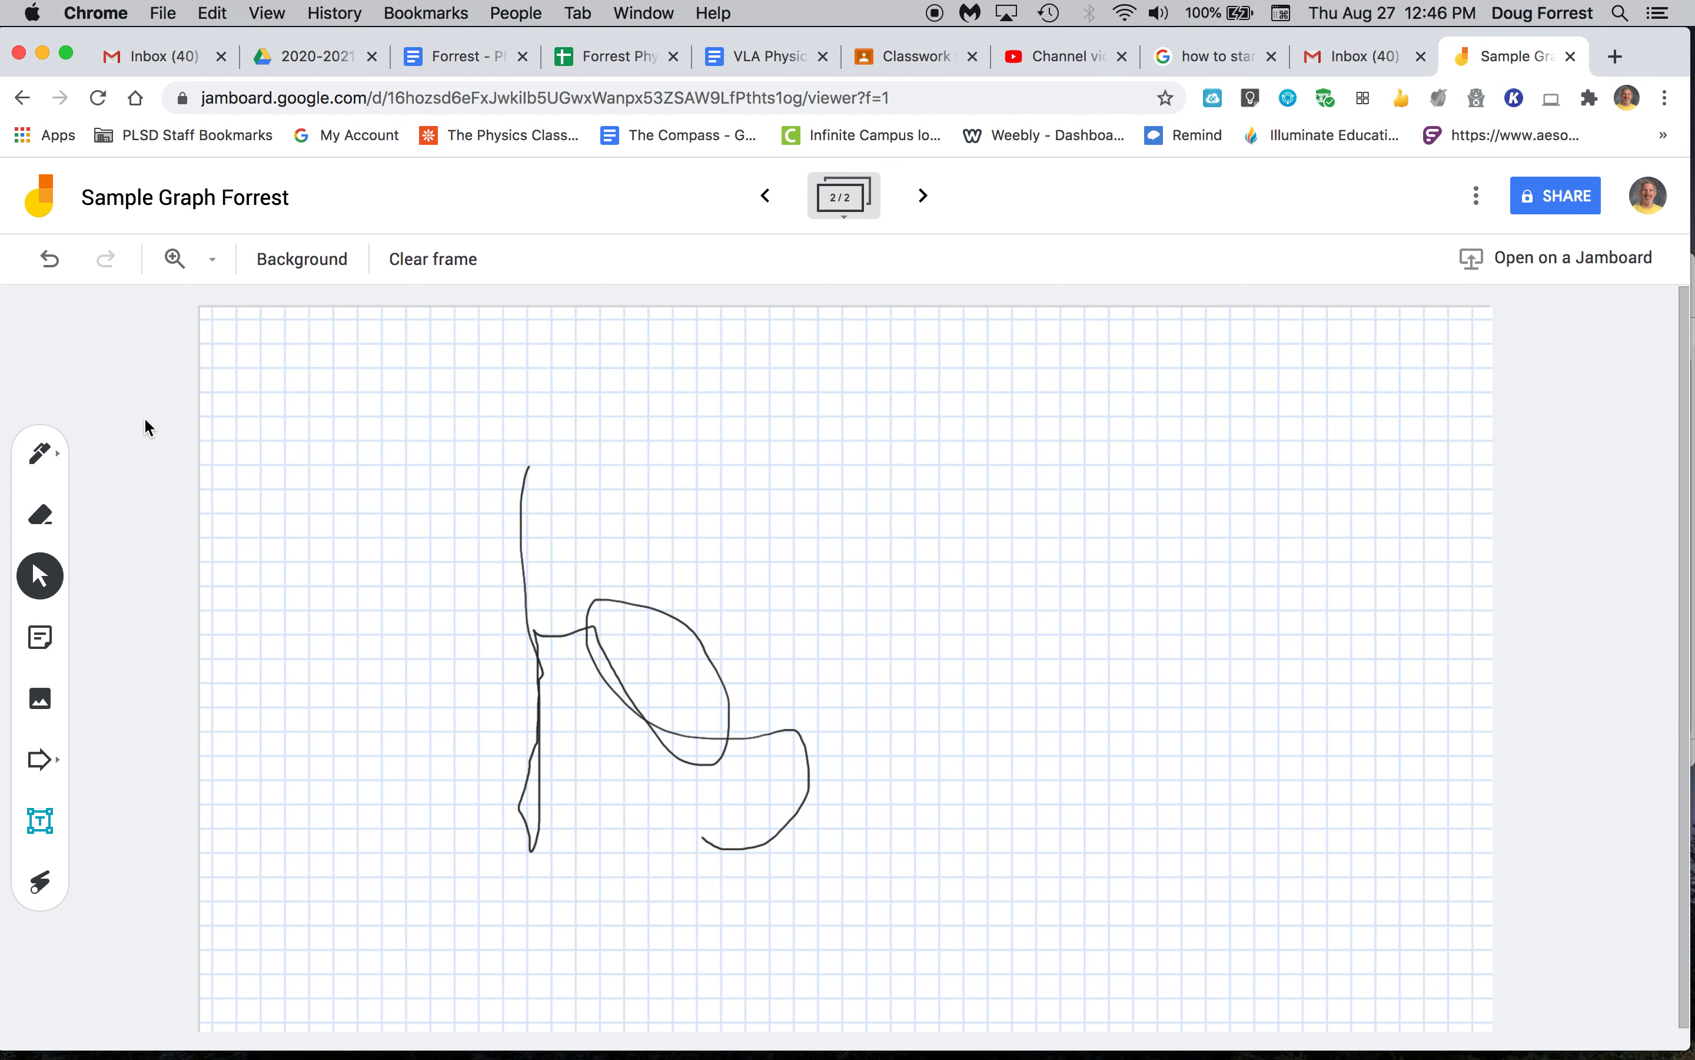
{"action": "left_click", "coordinate": [40, 453]}
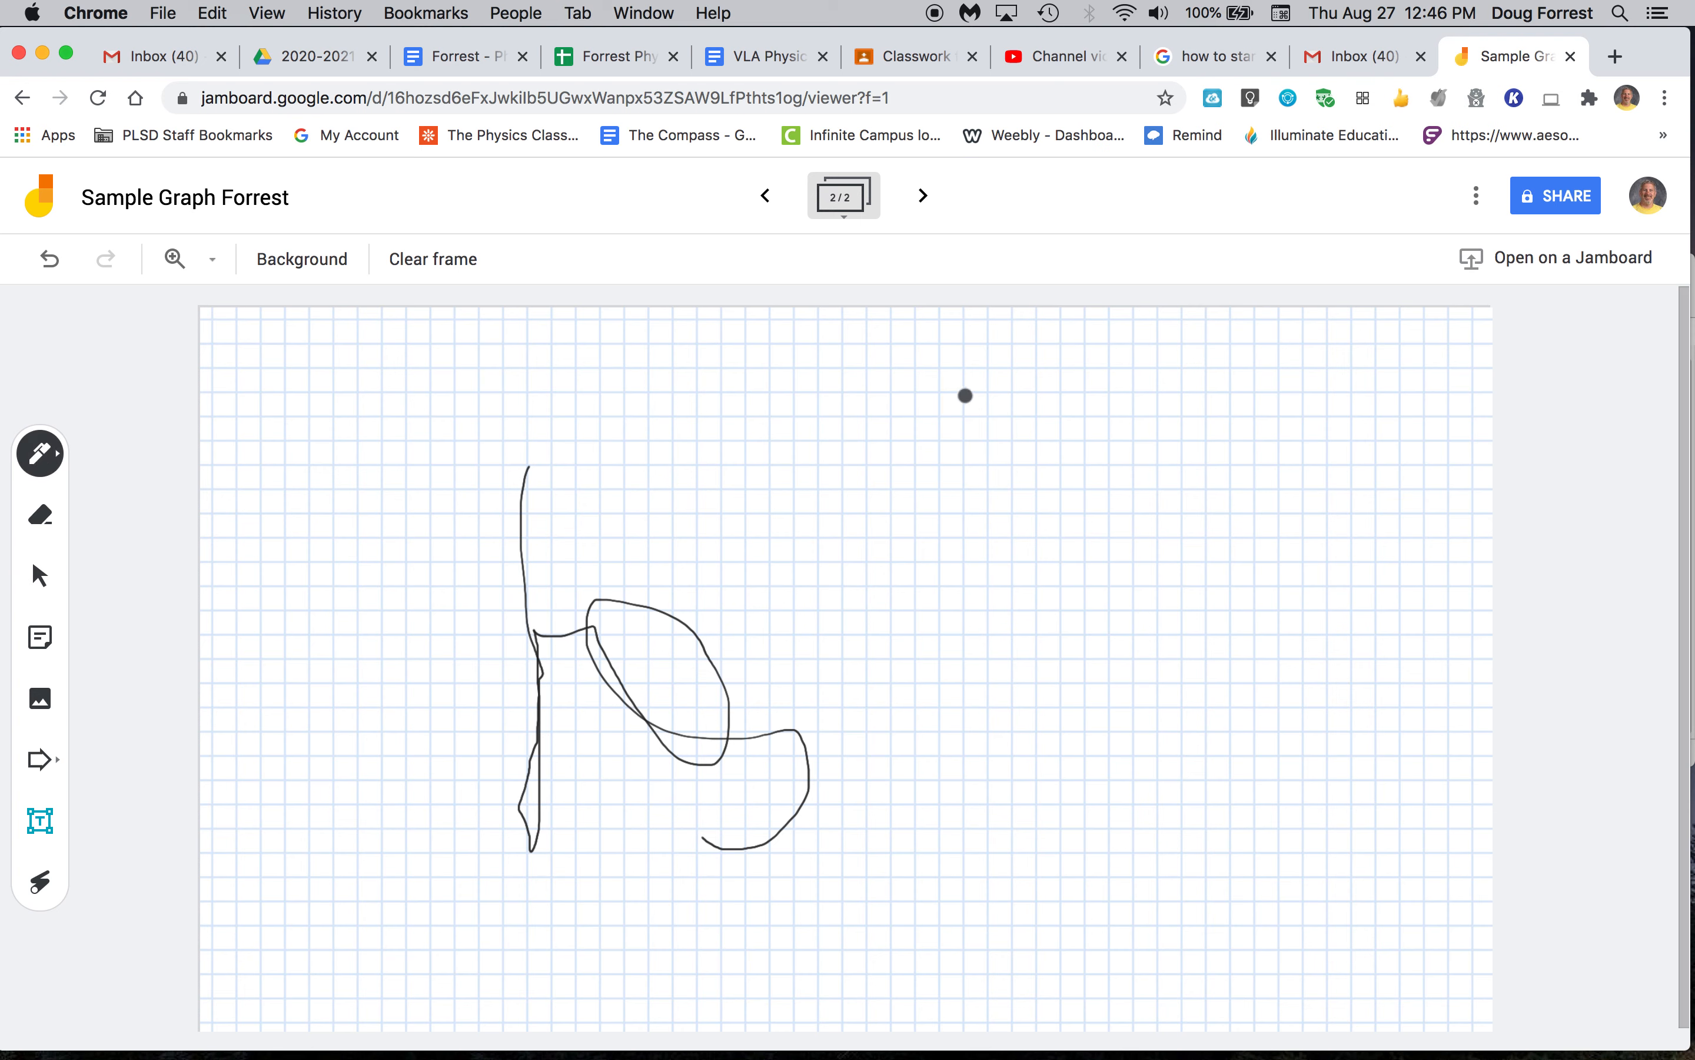
{"action": "mouse_move", "coordinate": [966, 395]}
{"action": "left_mouse_down"}
{"action": "mouse_move", "coordinate": [938, 507]}
{"action": "mouse_move", "coordinate": [968, 644]}
{"action": "mouse_move", "coordinate": [965, 806]}
{"action": "left_mouse_up"}
Keep the black Pen and draw a straight horizontal axis outward from the lower end of the vertical line
{"action": "left_click", "coordinate": [55, 467]}
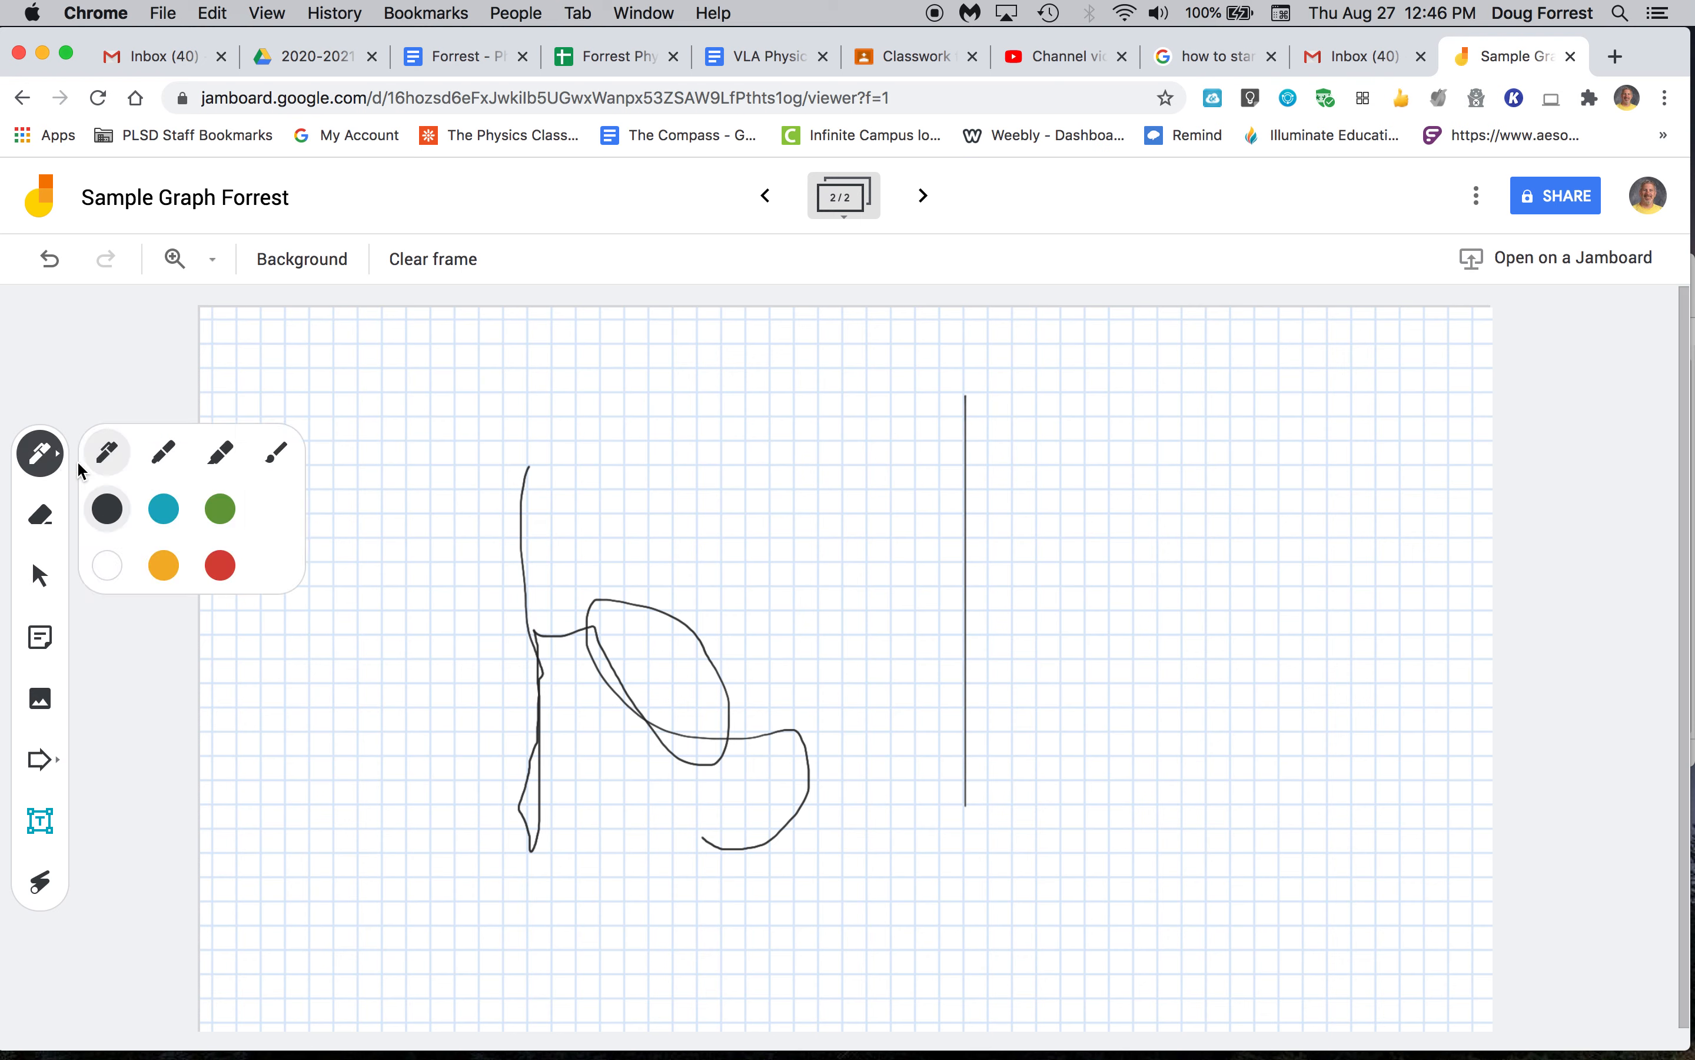
{"action": "left_click", "coordinate": [163, 456]}
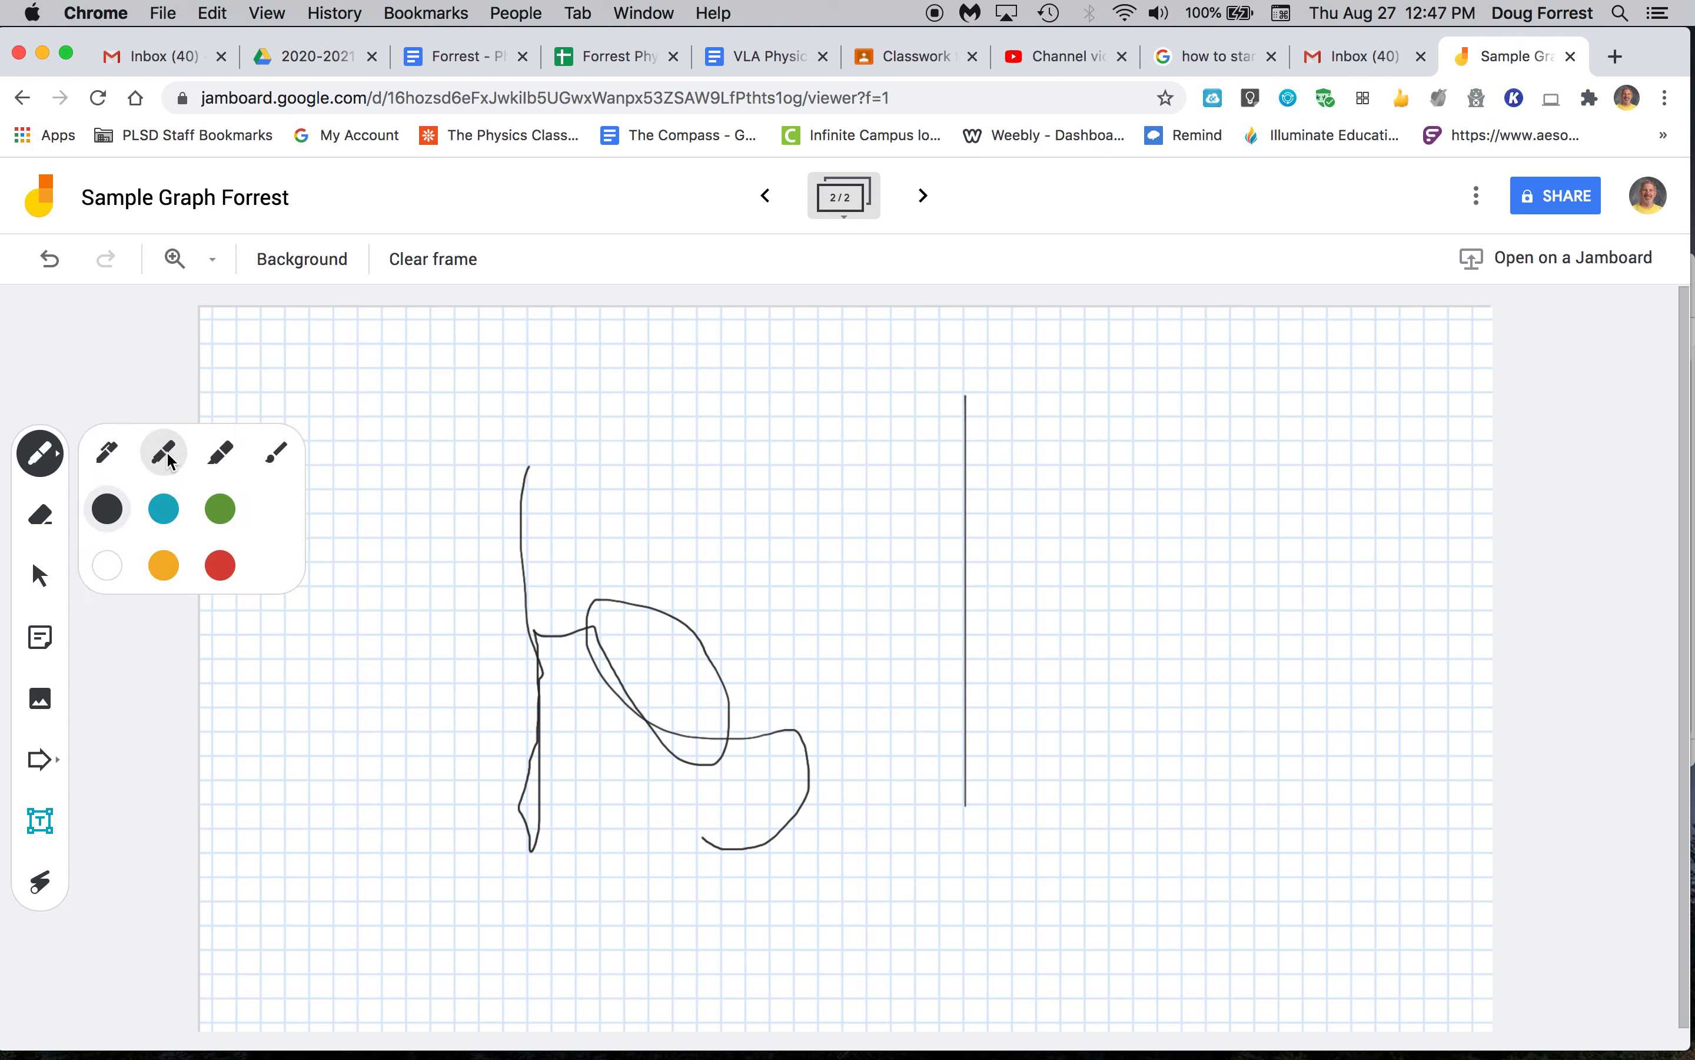
{"action": "left_click", "coordinate": [103, 462]}
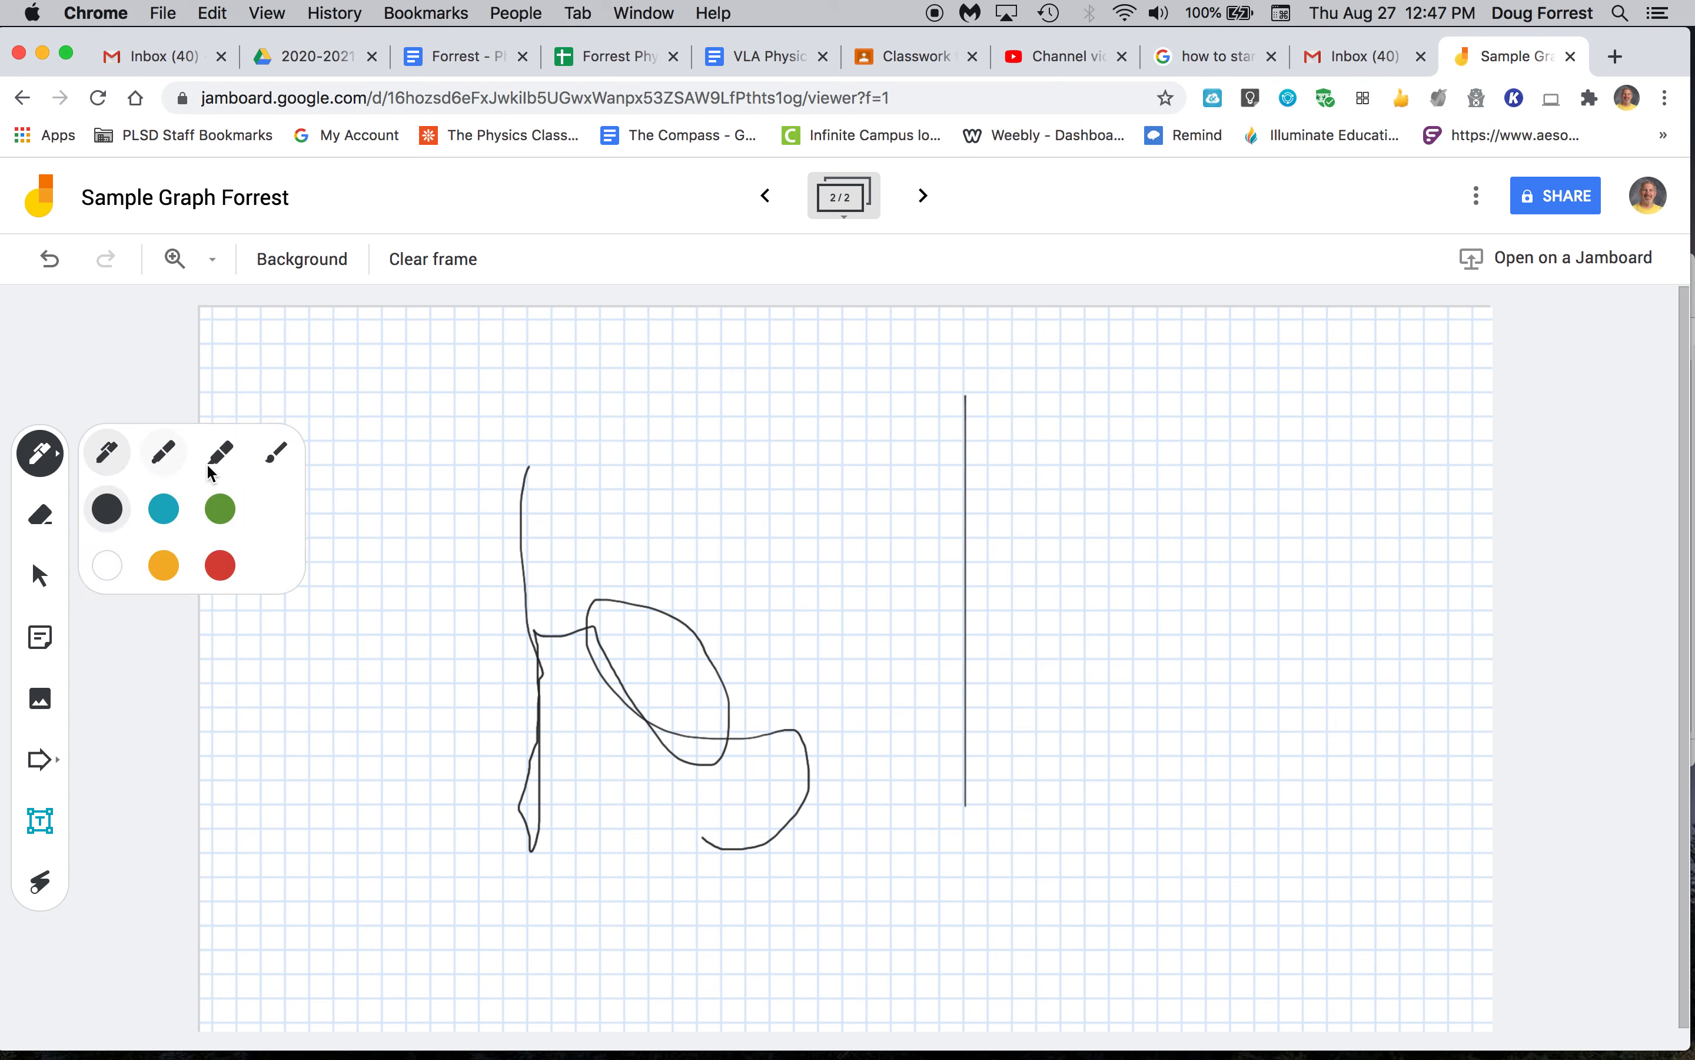
{"action": "left_click_drag", "start_coordinate": [969, 809], "coordinate": [1438, 799]}
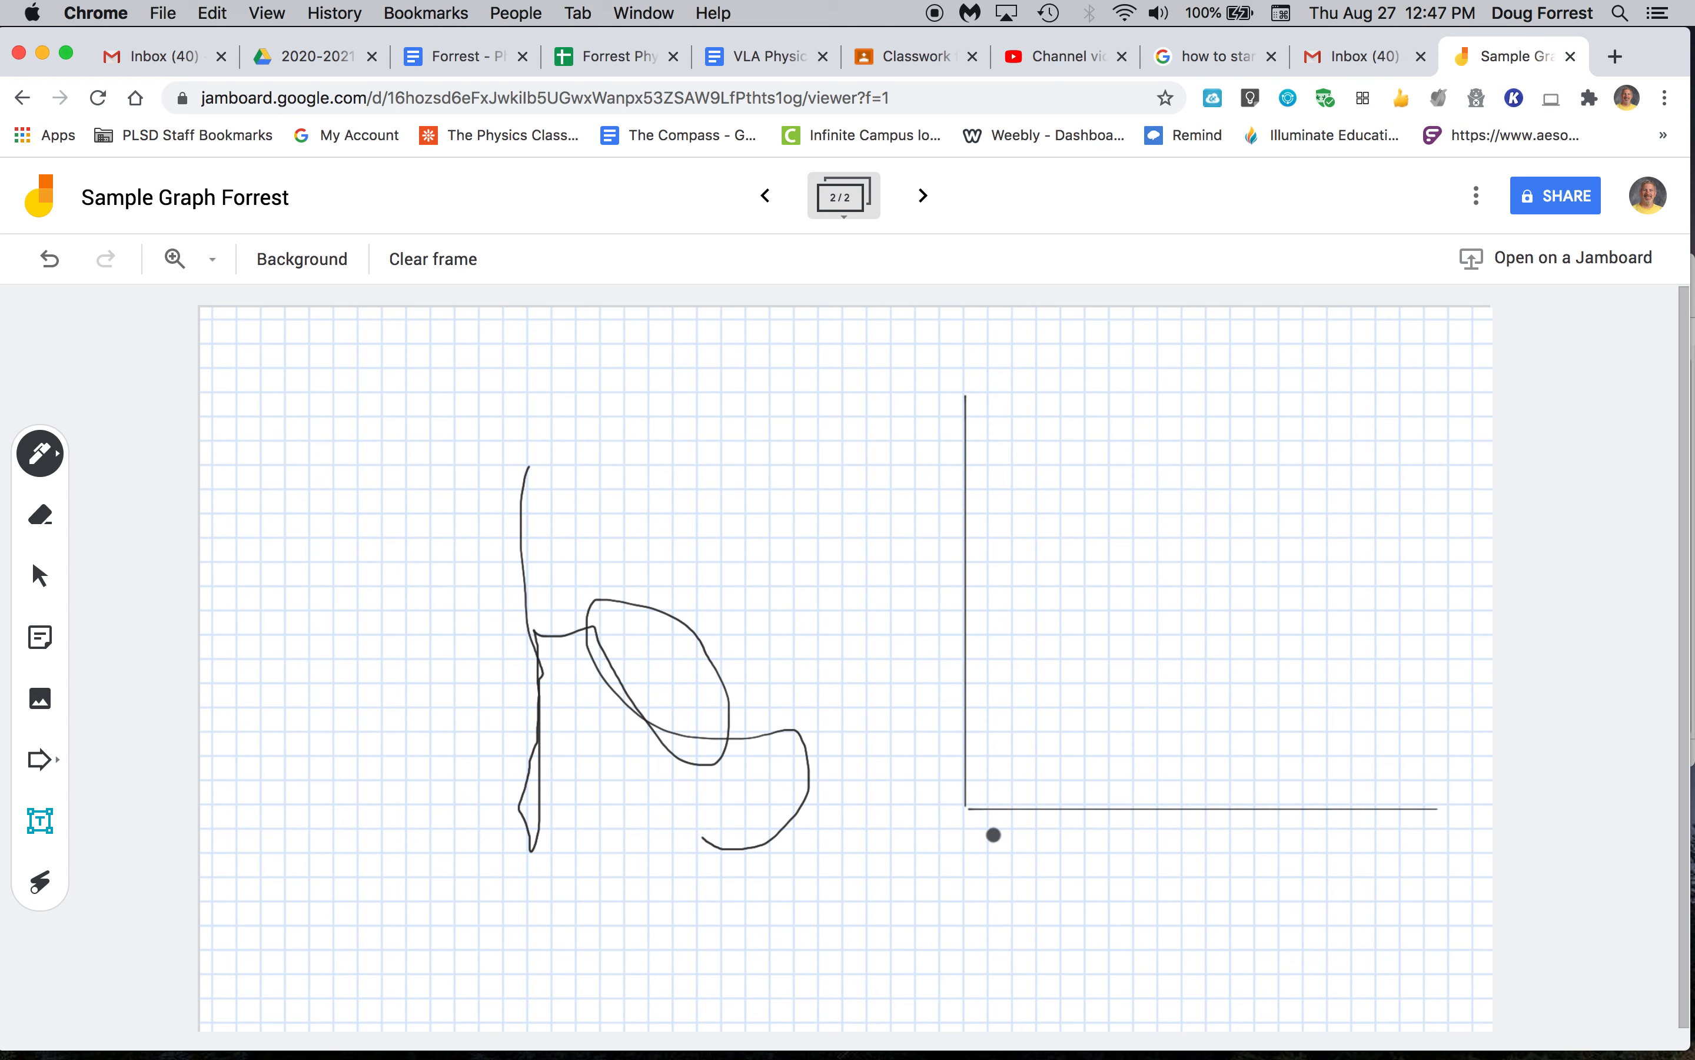
Draw four short vertical tick marks spaced along the start of the horizontal axis, just below the line
{"action": "mouse_move", "coordinate": [1011, 812]}
{"action": "left_mouse_down"}
{"action": "mouse_move", "coordinate": [1011, 833]}
{"action": "mouse_move", "coordinate": [1155, 823]}
{"action": "left_mouse_up"}
Add a text box reading "Graph title" near the upper end of the vertical axis
{"action": "left_click", "coordinate": [42, 828]}
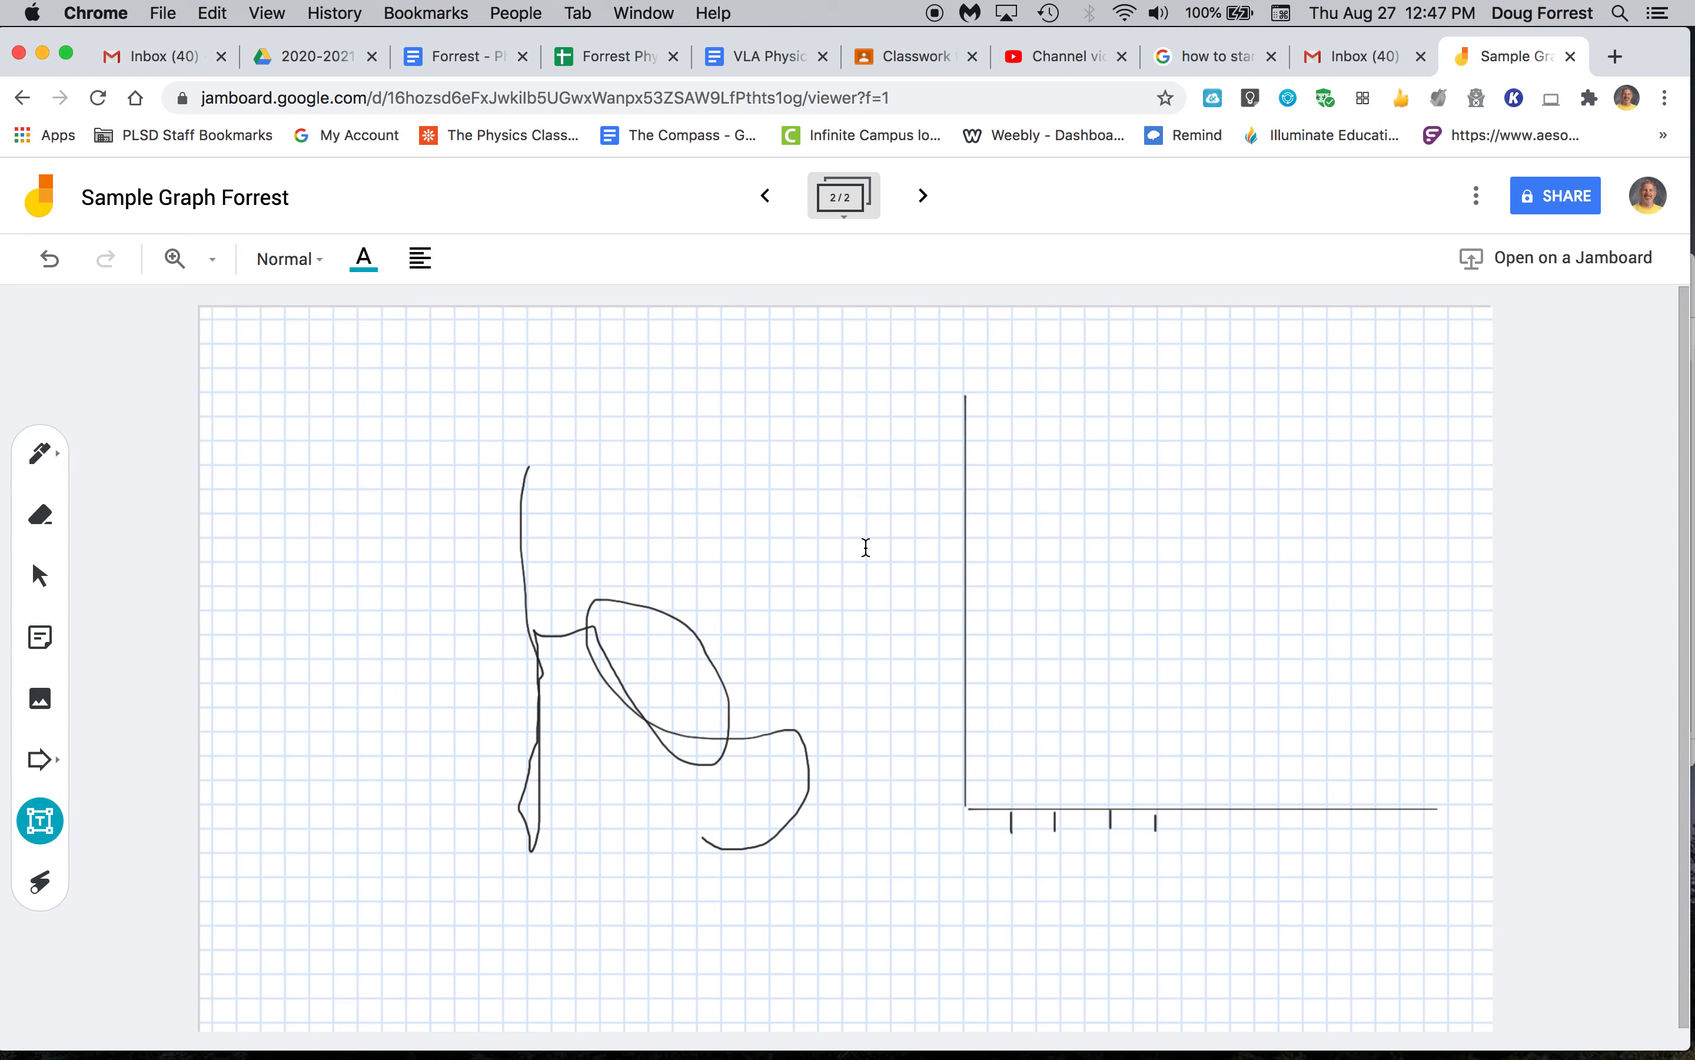
{"action": "left_click", "coordinate": [1061, 411]}
{"action": "type", "text": "Grap"}
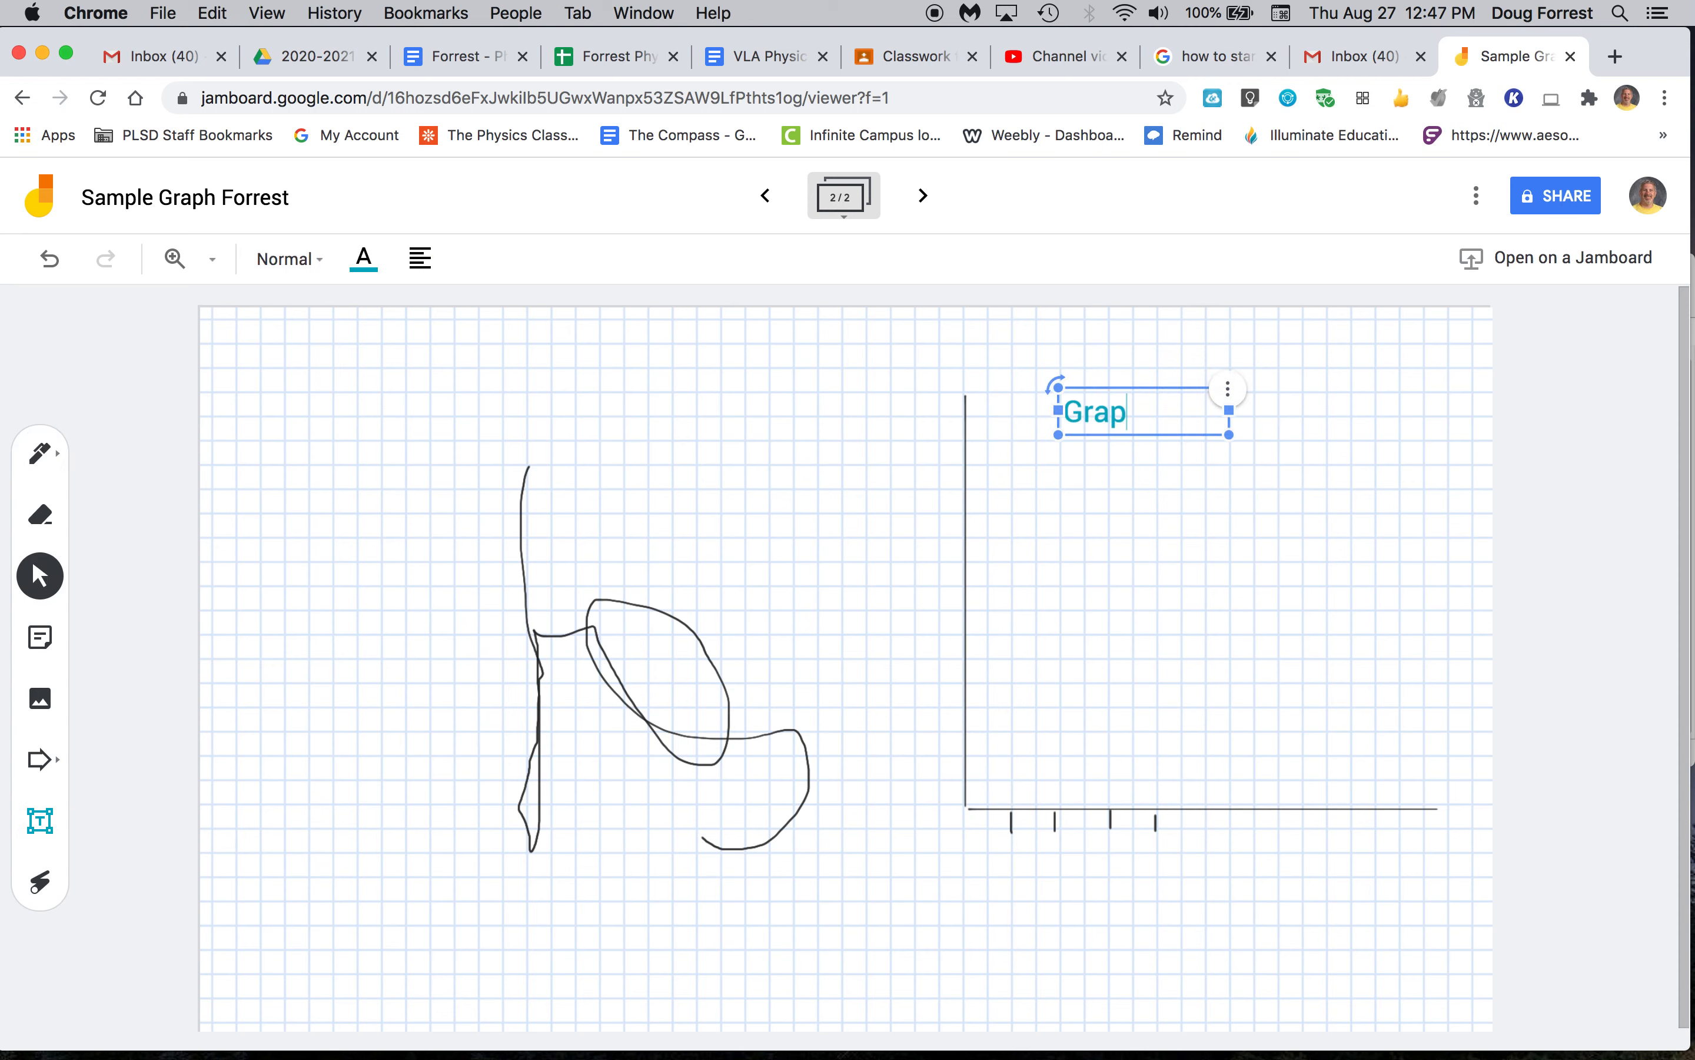
{"action": "type", "text": "h title"}
Format the "Graph title" text in black with the Caption style and center it above the graph area
{"action": "left_click", "coordinate": [376, 272]}
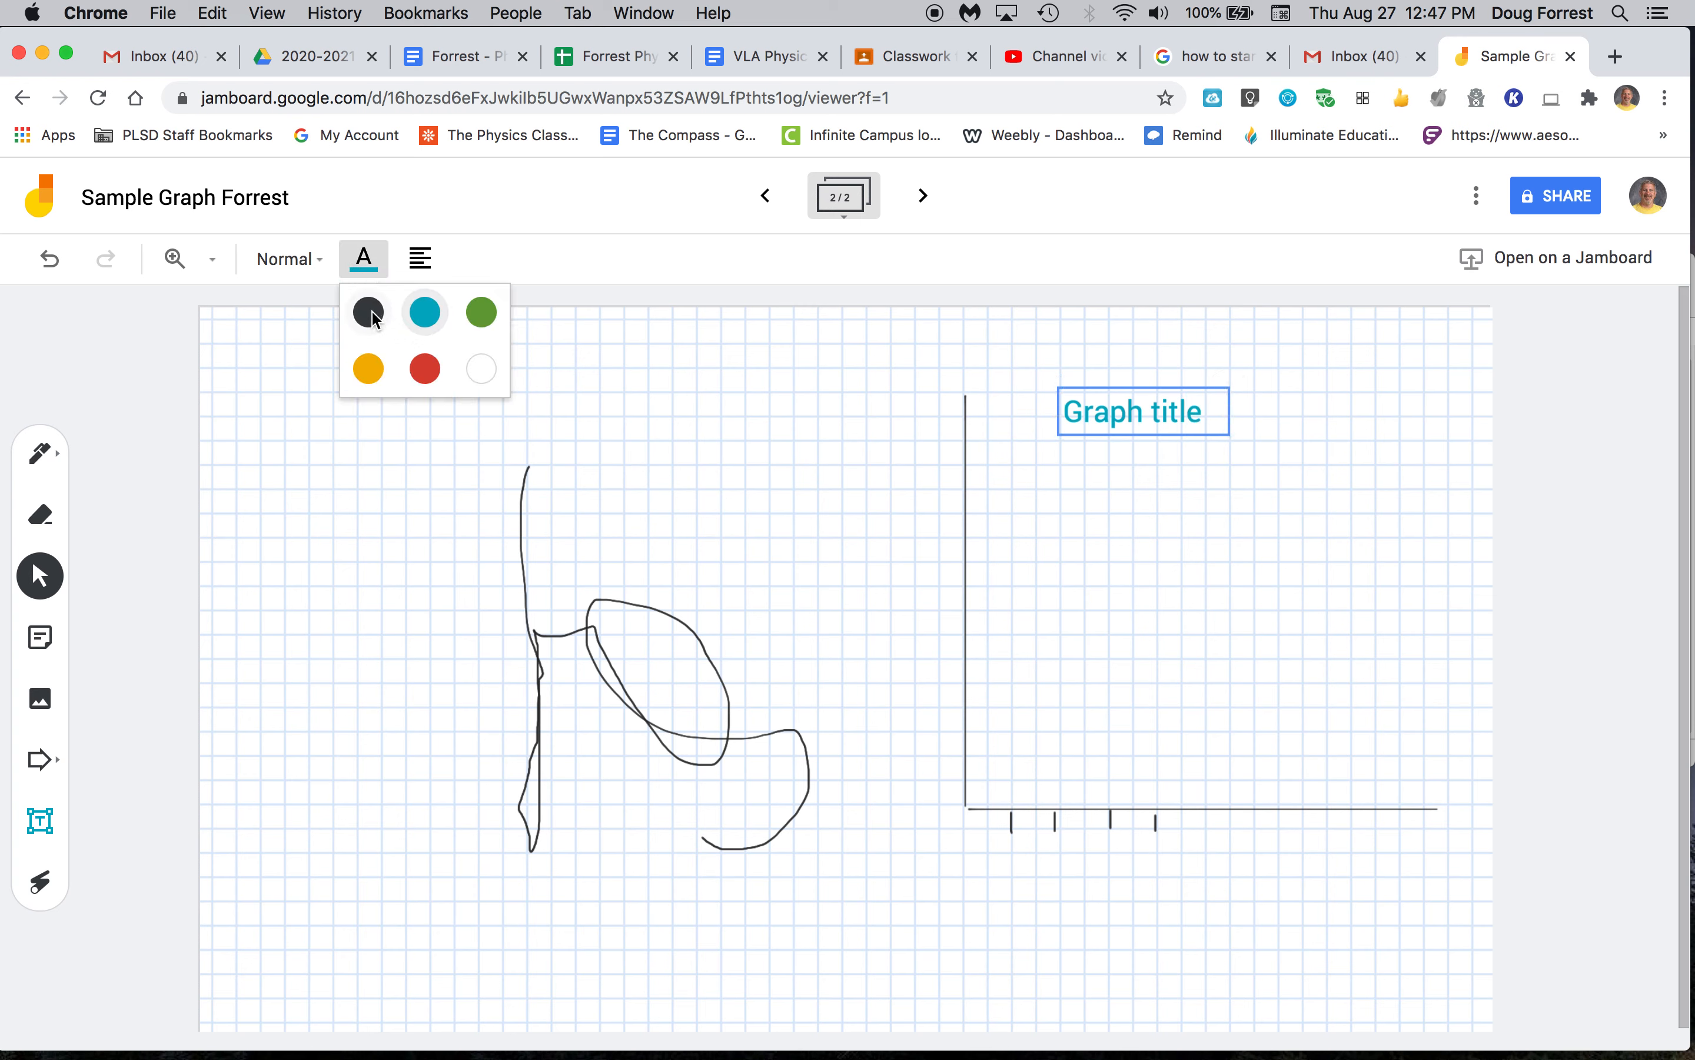
{"action": "left_click", "coordinate": [369, 314]}
{"action": "left_click", "coordinate": [307, 264]}
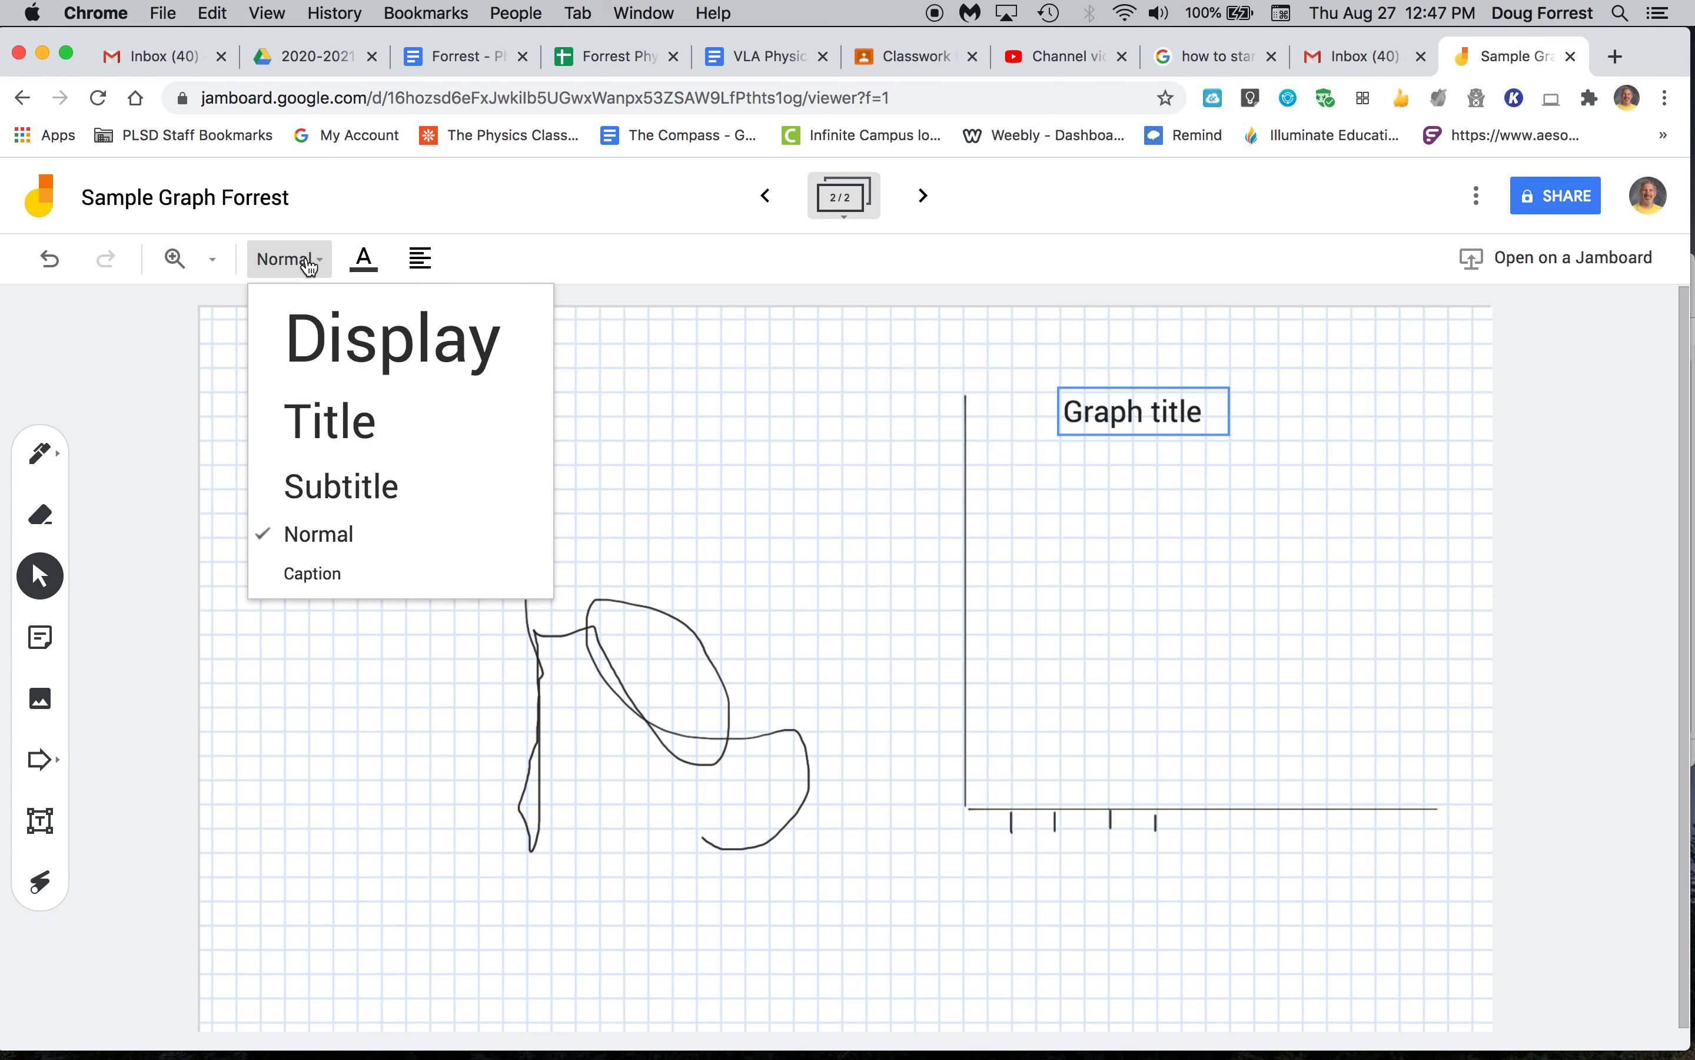
{"action": "left_click", "coordinate": [329, 573]}
{"action": "left_click_drag", "start_coordinate": [1114, 402], "coordinate": [1219, 401]}
{"action": "left_click", "coordinate": [988, 727]}
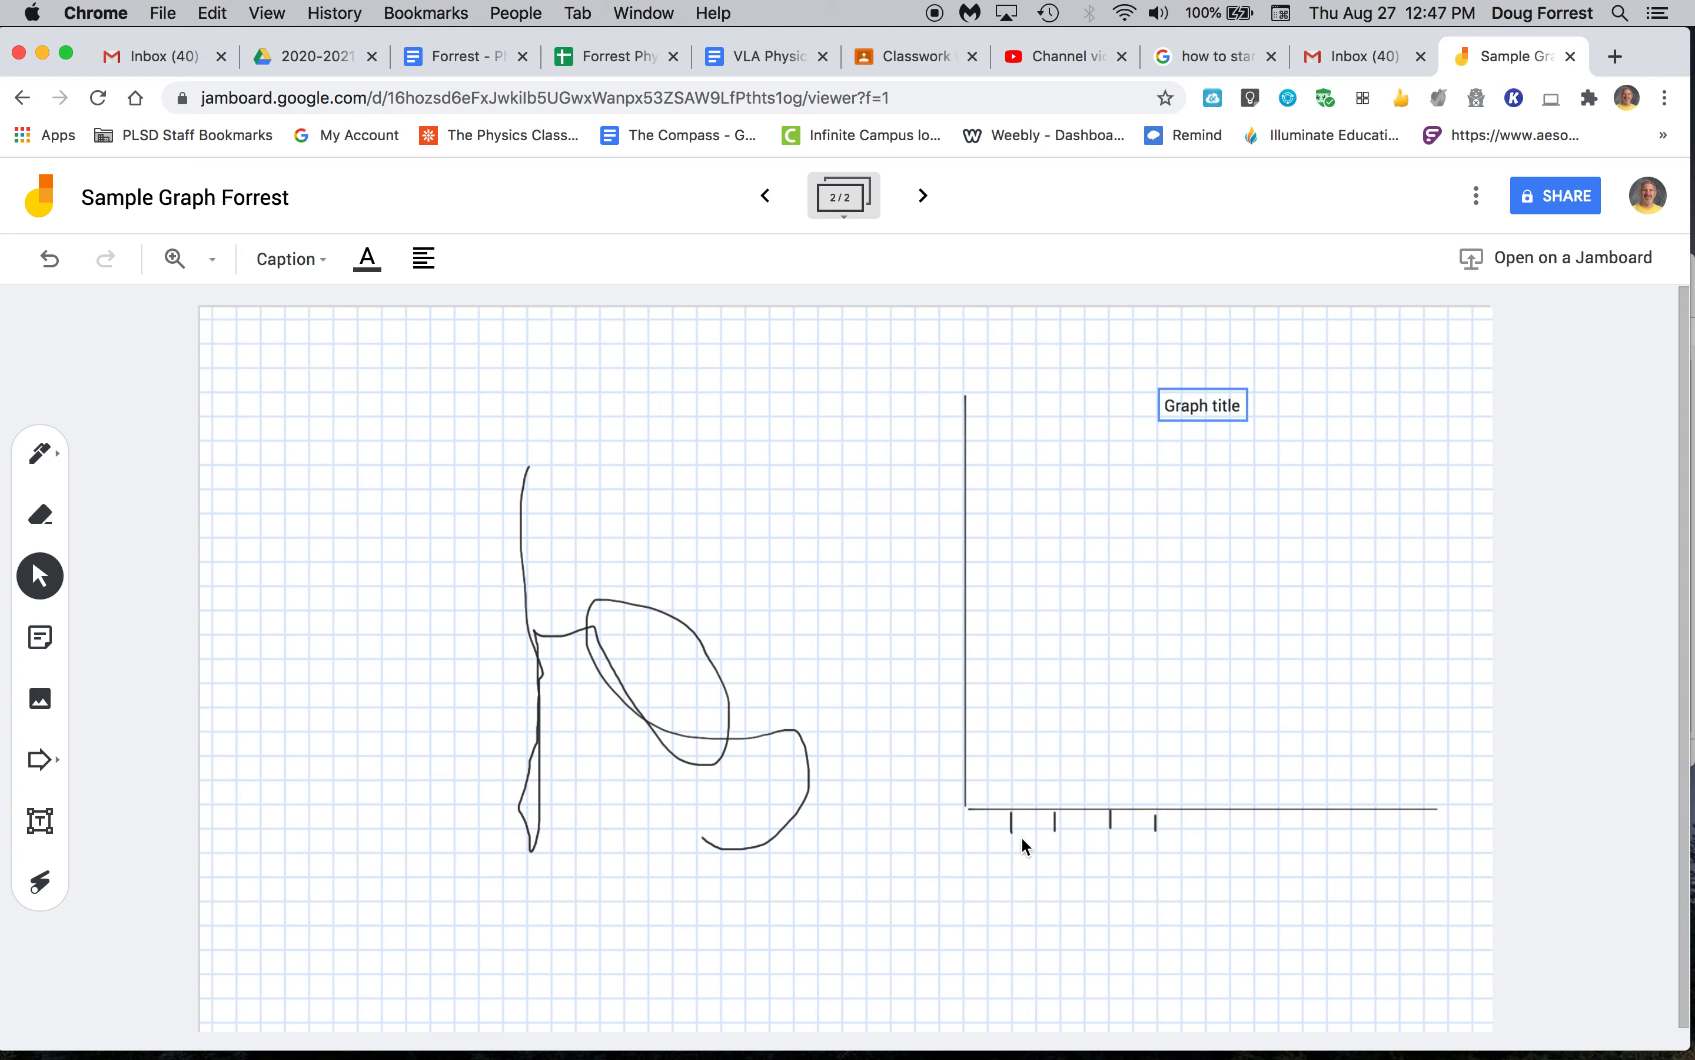
Add a text box with the spaced numbers 0, 2, 4 and 6 below the horizontal axis, widened to fit one line
{"action": "left_click", "coordinate": [56, 825]}
{"action": "left_click", "coordinate": [941, 890]}
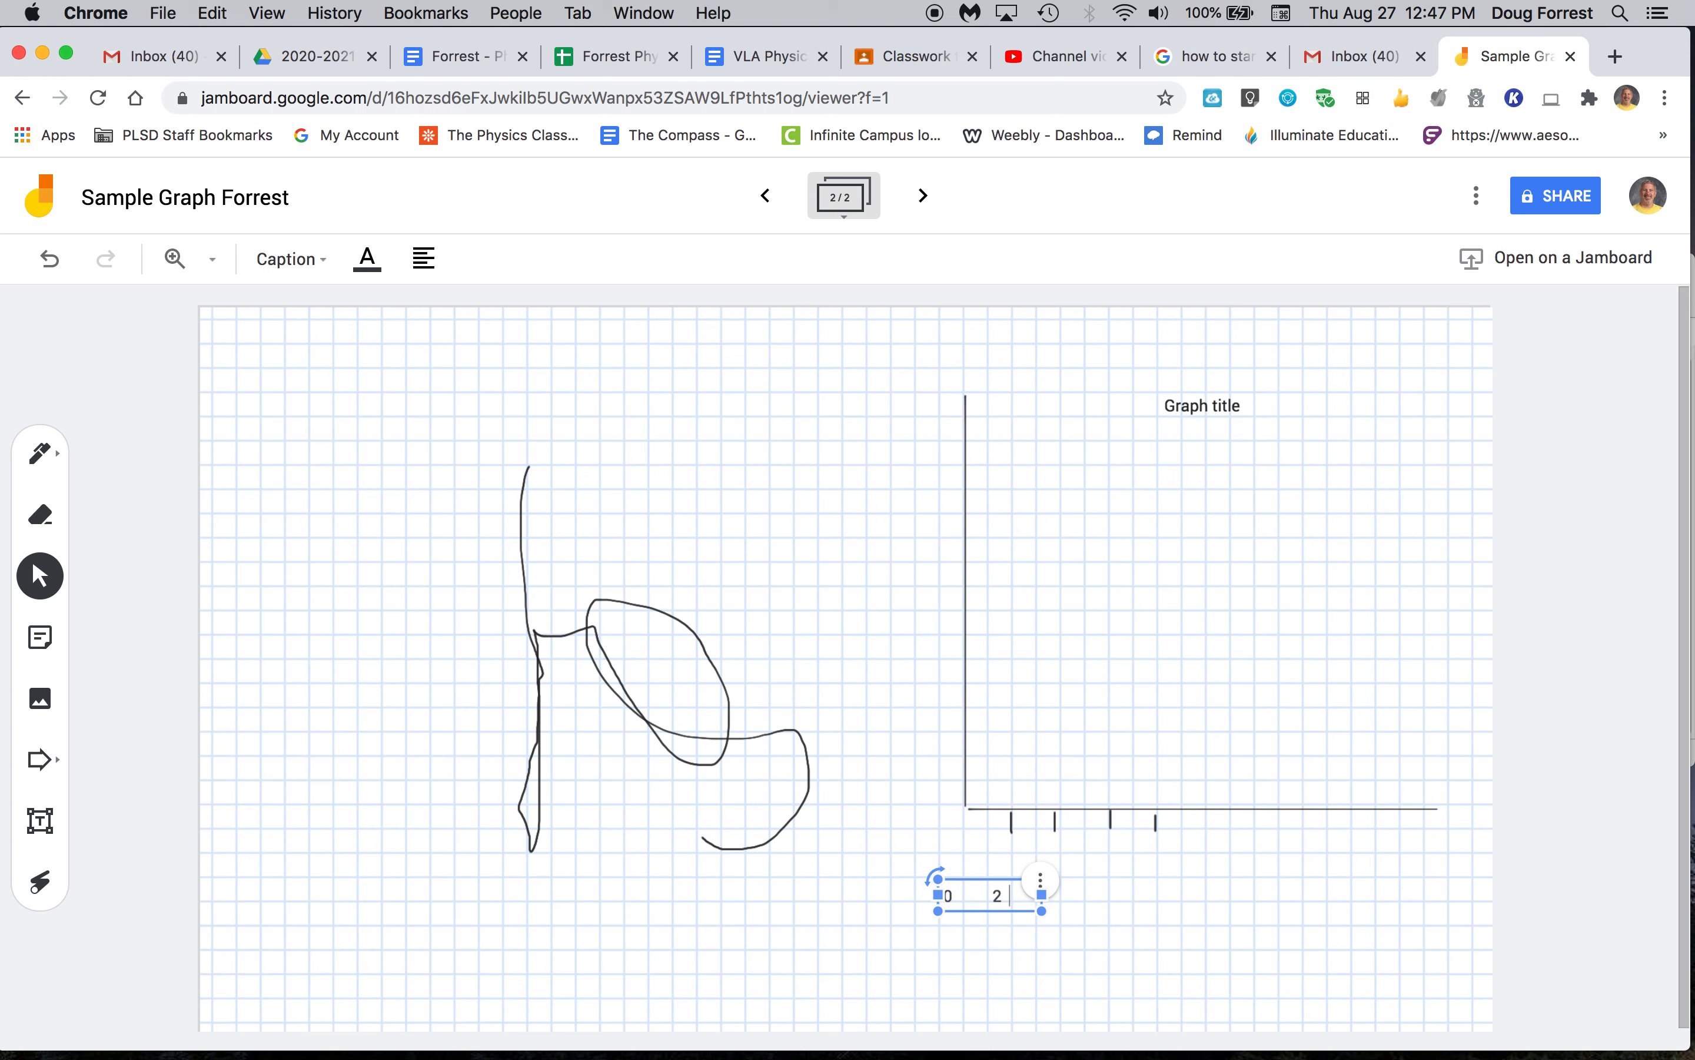
{"action": "type", "text": "4"}
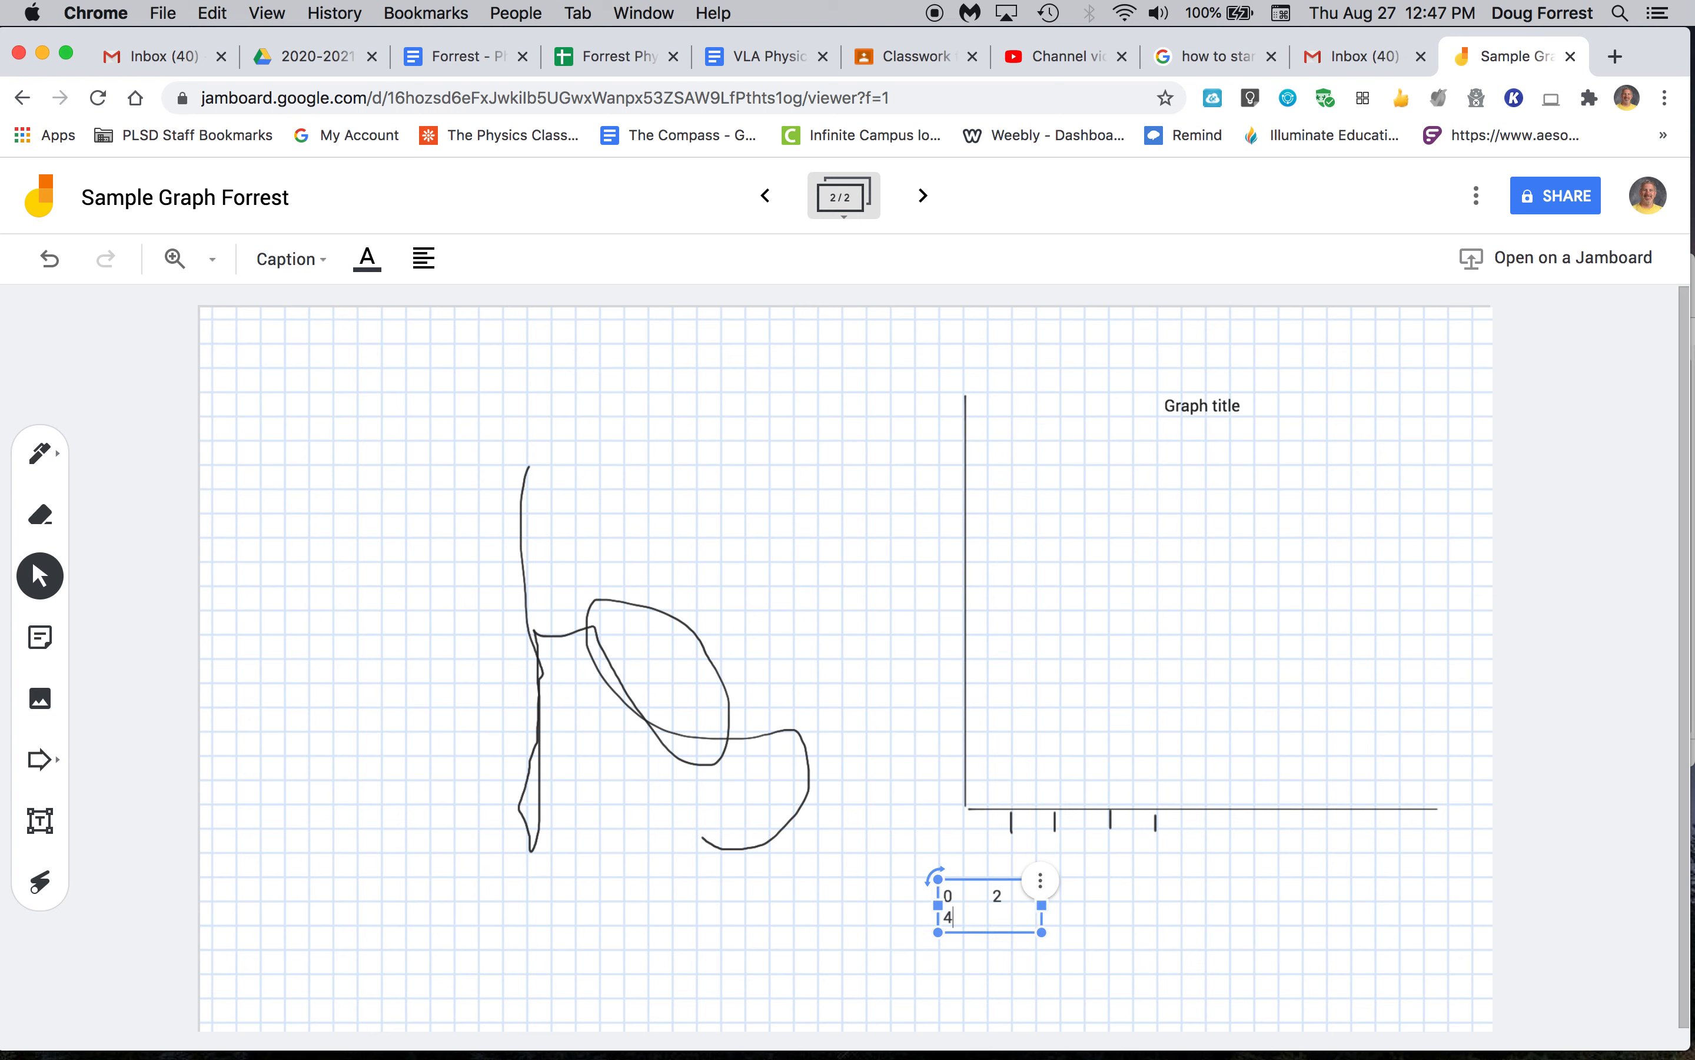
{"action": "left_click_drag", "start_coordinate": [1043, 904], "coordinate": [1147, 894]}
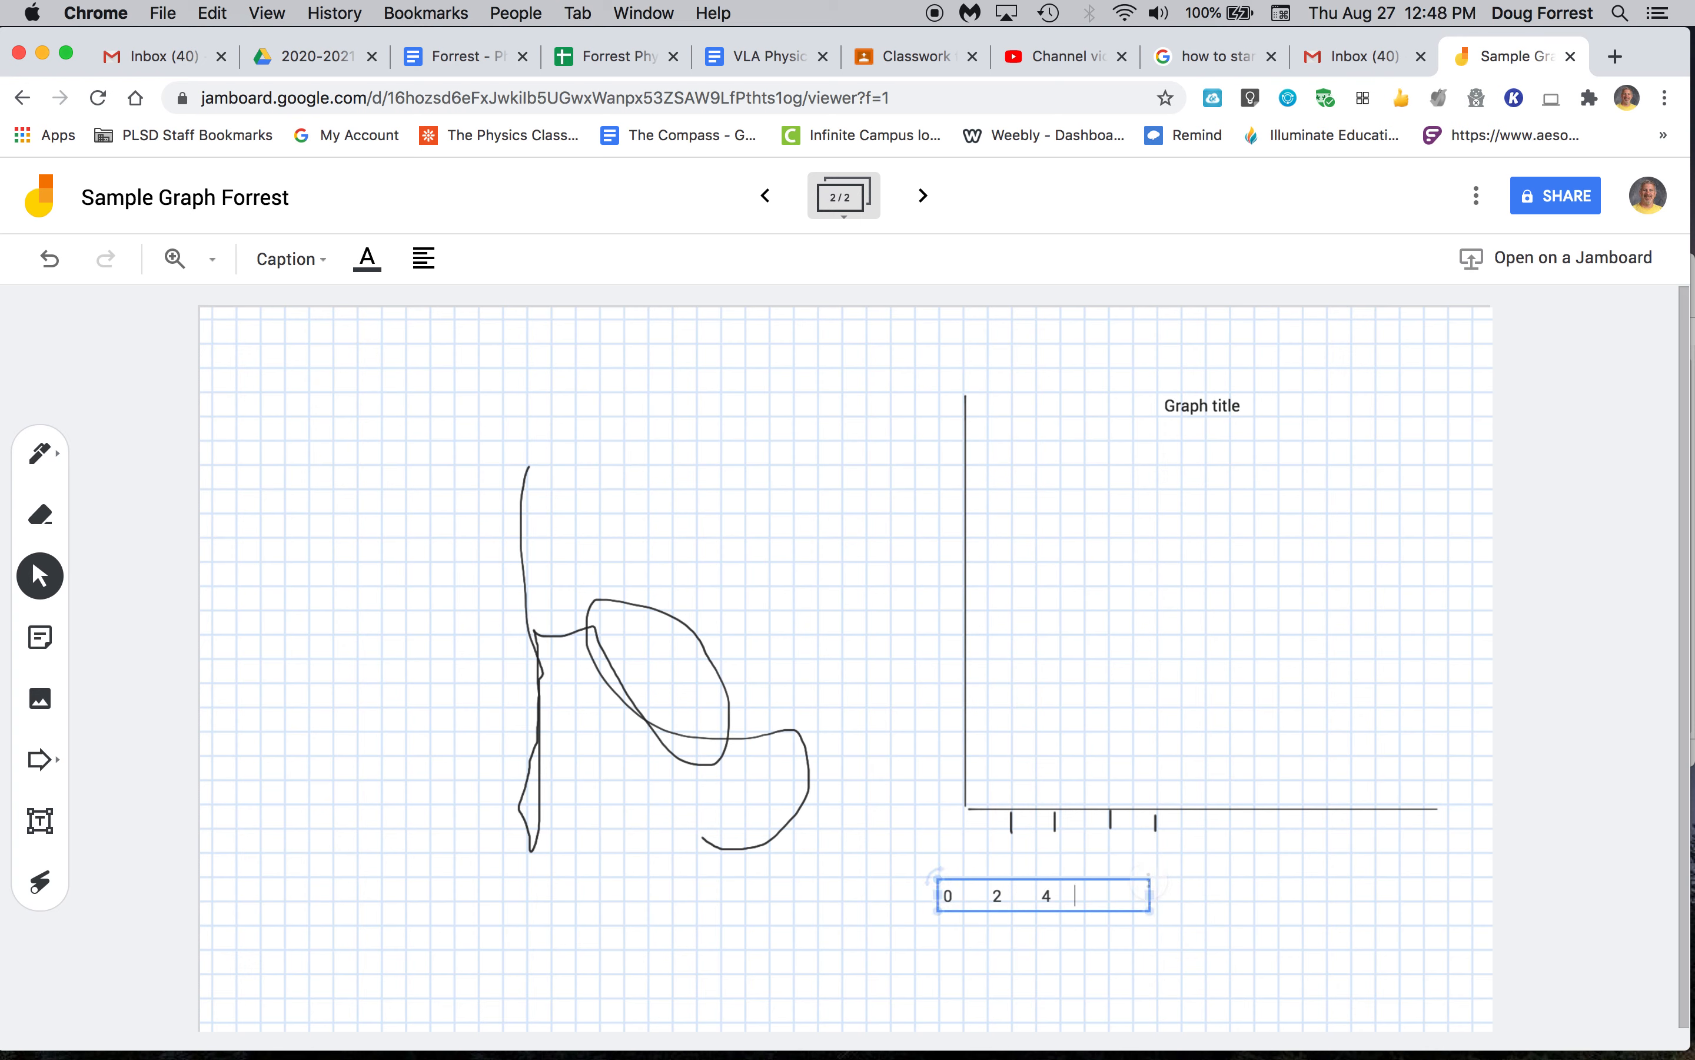
{"action": "type", "text": "6"}
{"action": "left_click", "coordinate": [1326, 936]}
Move the number label up beneath the tick marks, with 0 at the origin
{"action": "left_click", "coordinate": [1105, 899]}
{"action": "left_click_drag", "start_coordinate": [1055, 893], "coordinate": [1072, 851]}
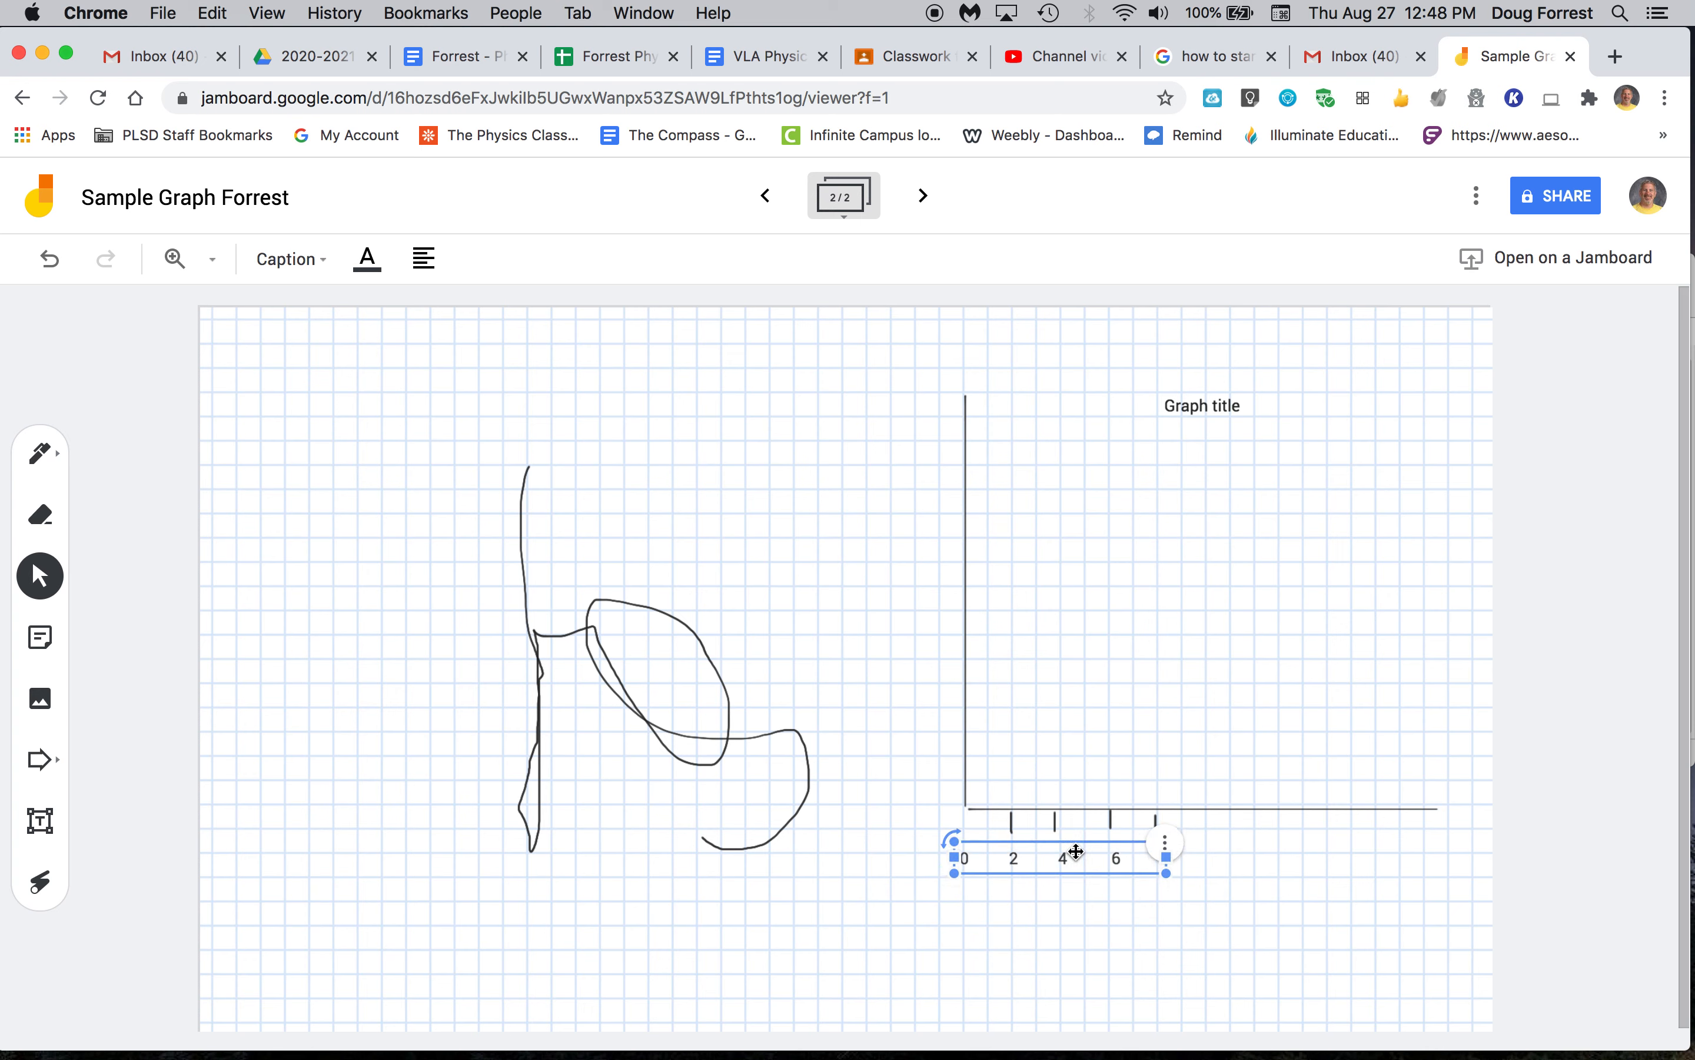
{"action": "left_click", "coordinate": [1131, 979]}
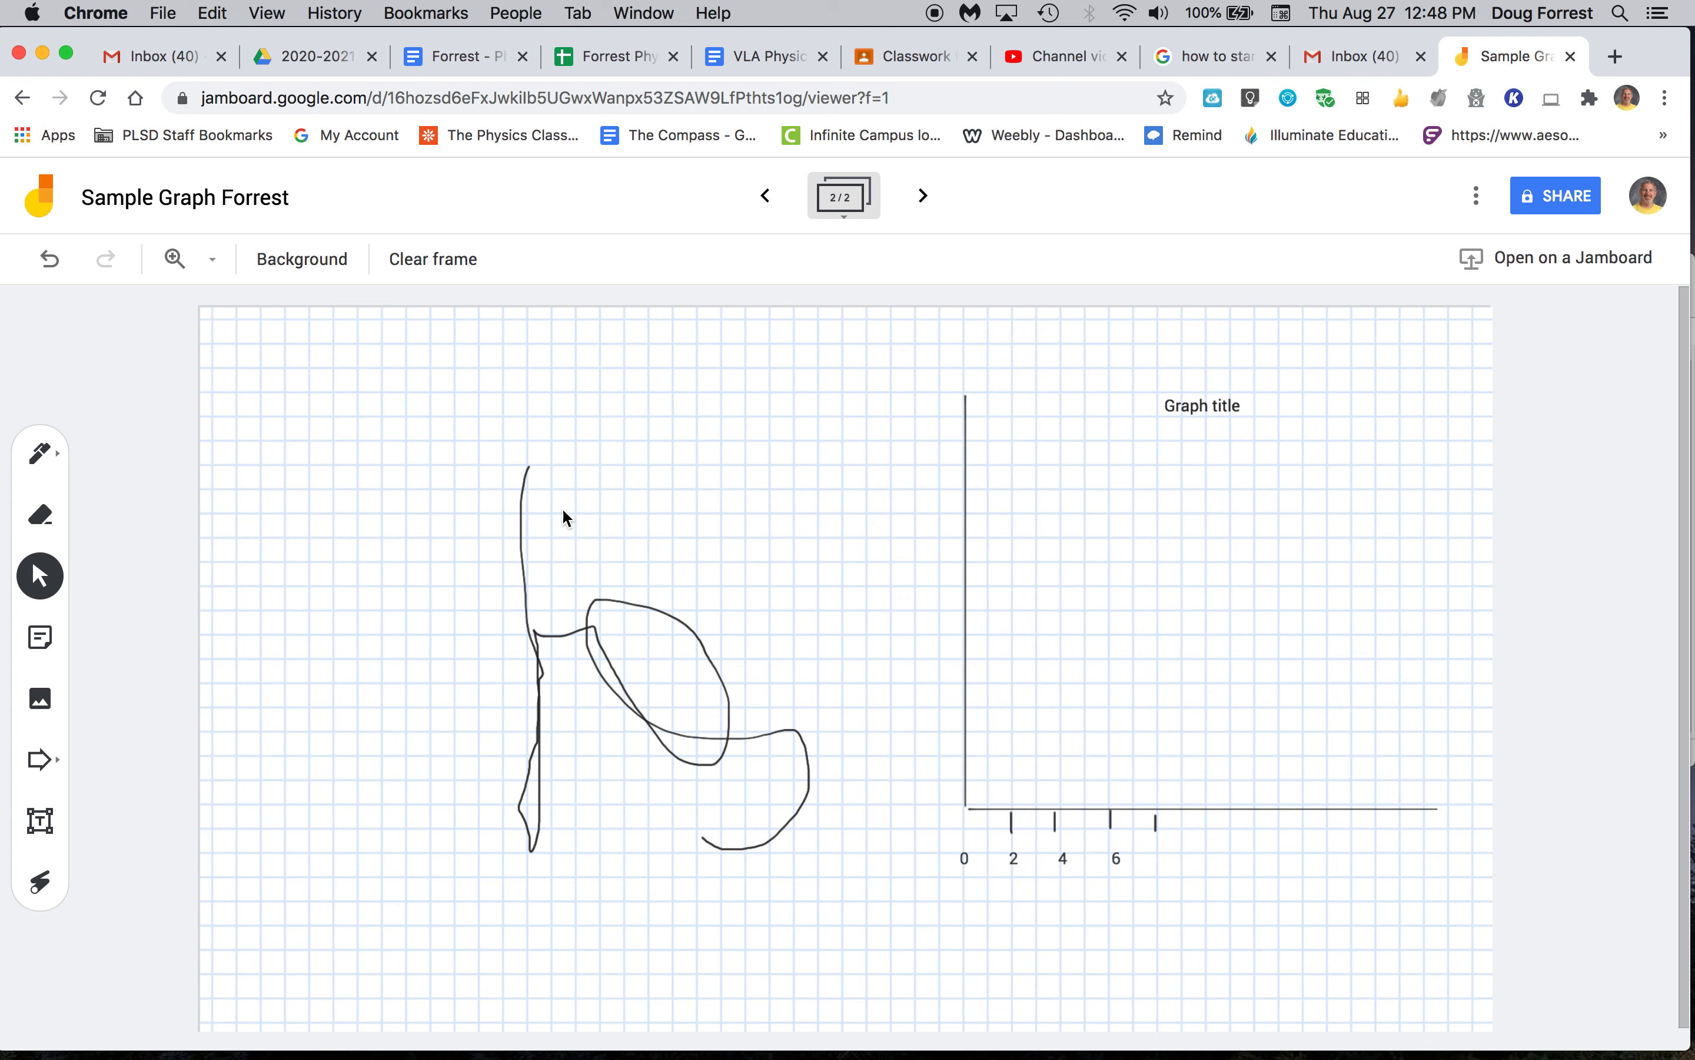
Add a text box reading "Number of caterpillars" in the open area above the scribble
{"action": "left_click", "coordinate": [40, 830]}
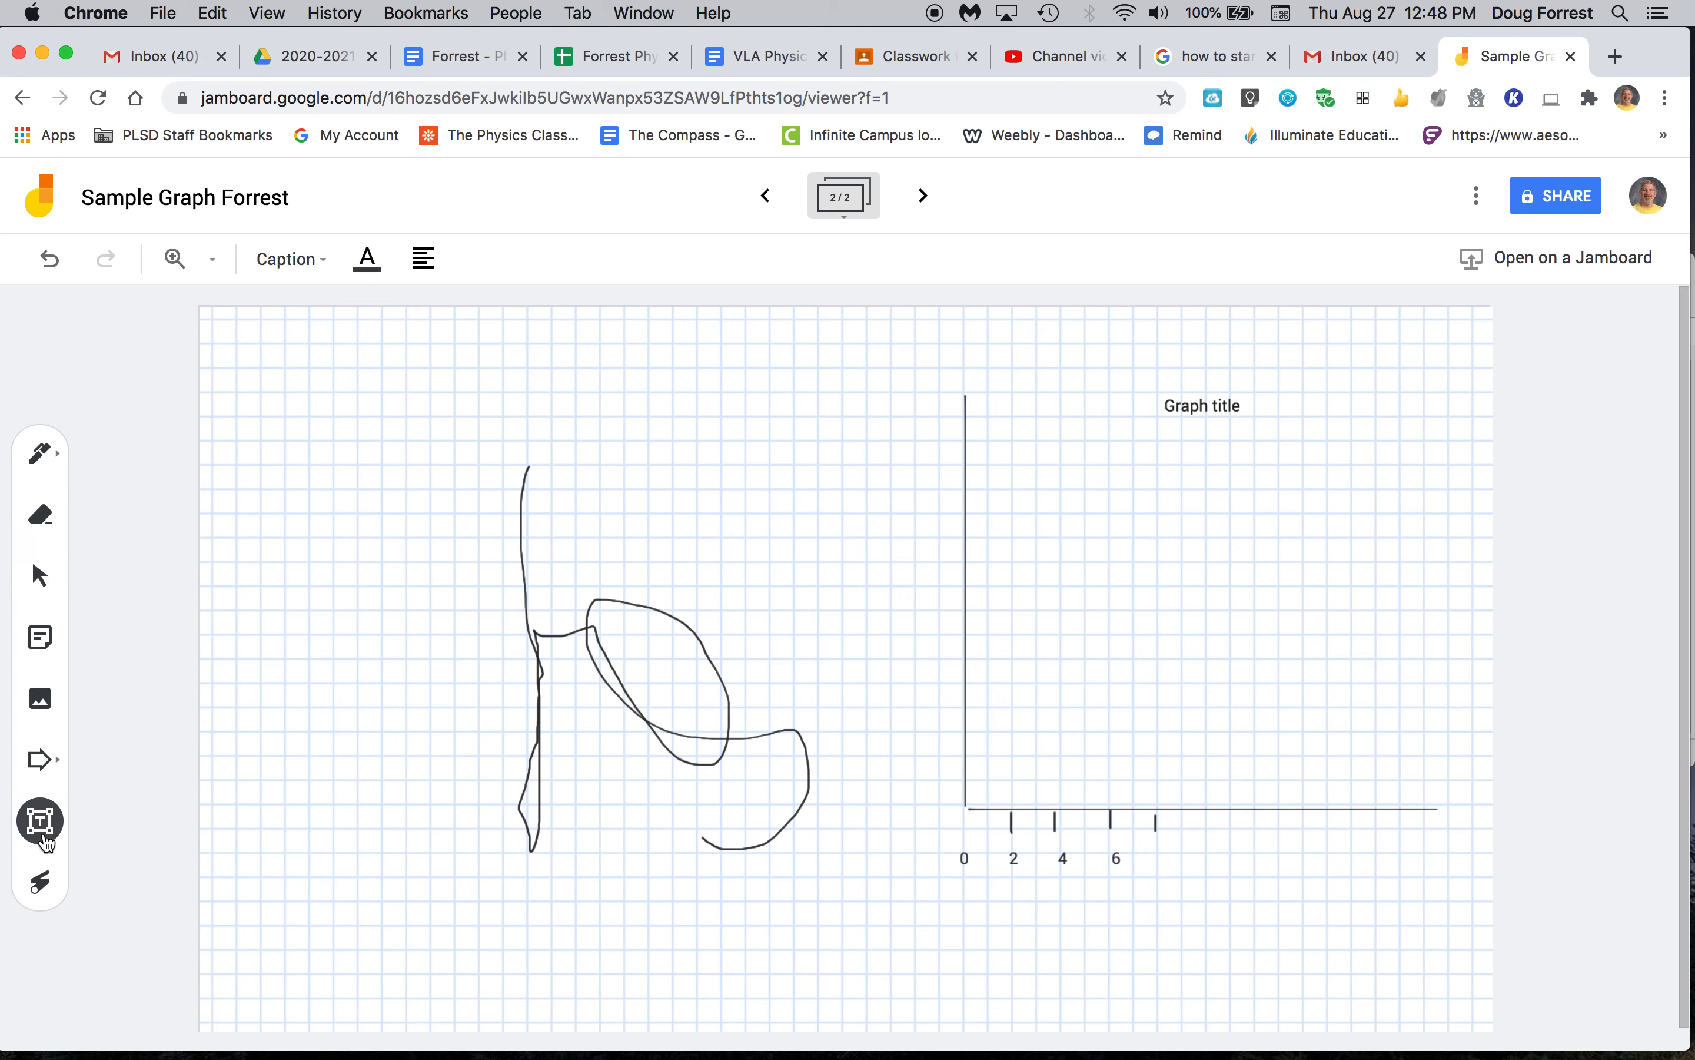
{"action": "left_click", "coordinate": [631, 483]}
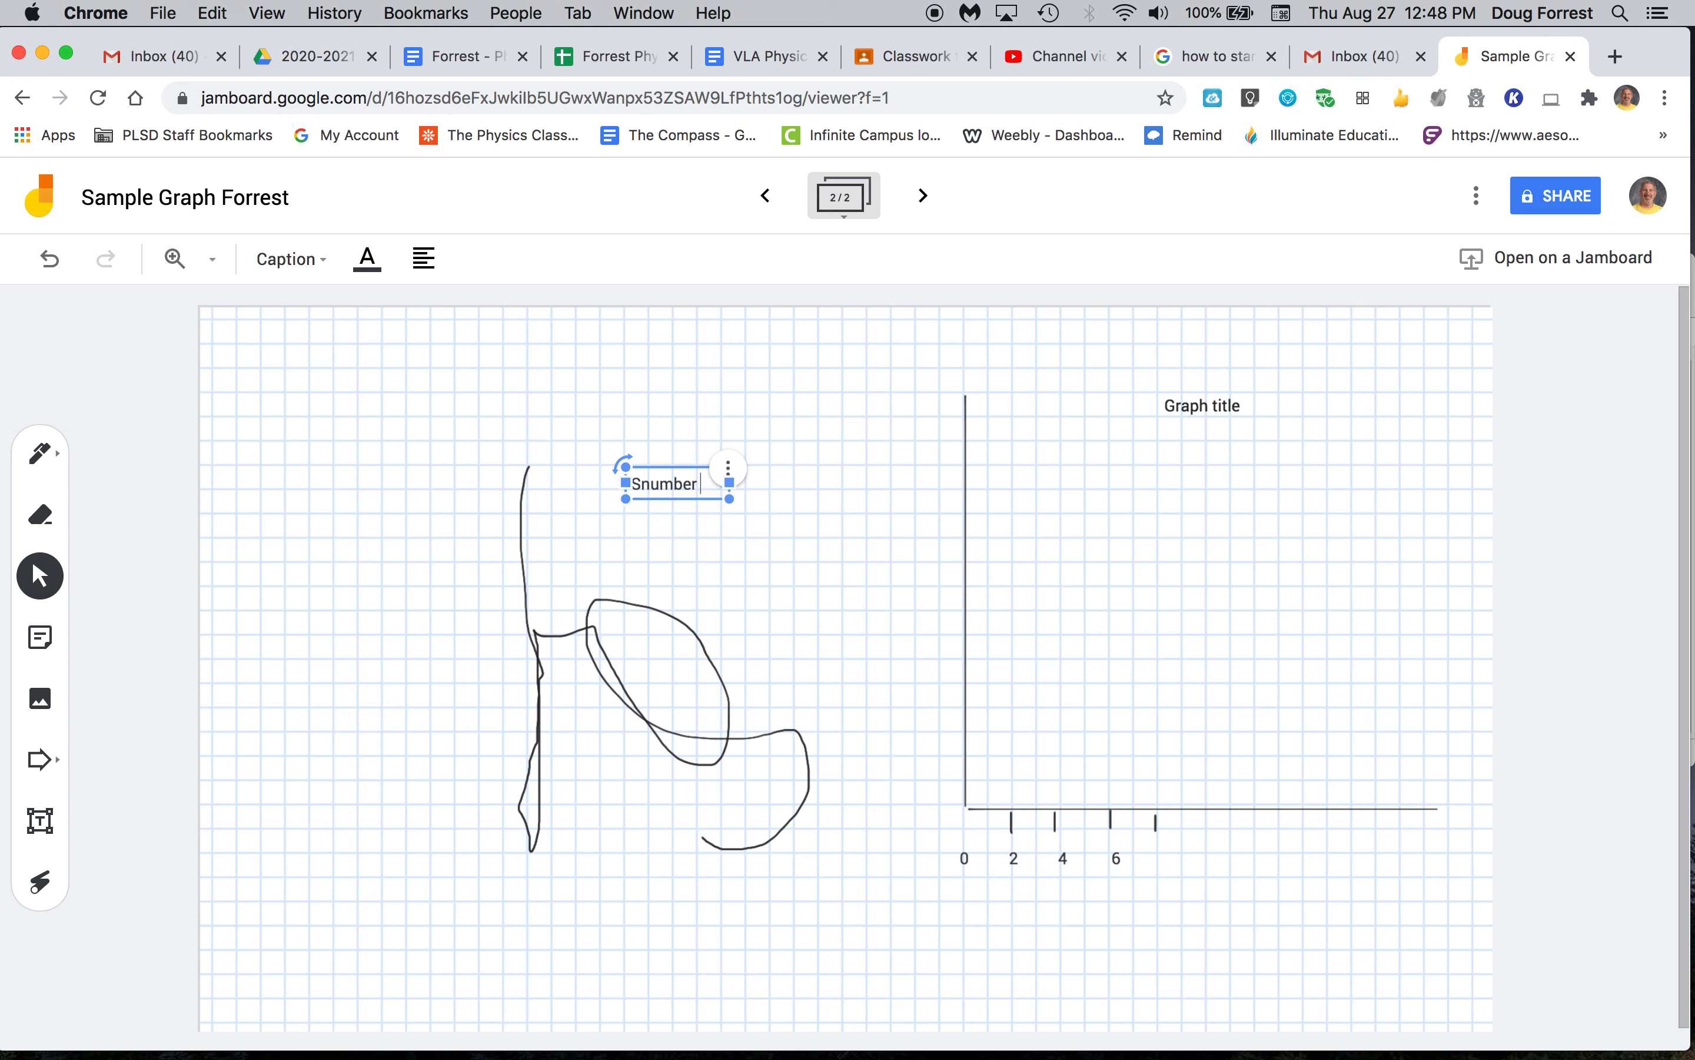
{"action": "key", "text": "BackSpace"}
{"action": "key", "text": "BackSpace"}
{"action": "key", "text": "BackSpace"}
{"action": "key", "text": "BackSpace"}
{"action": "key", "text": "BackSpace"}
{"action": "type", "text": "Number of caterpillars"}
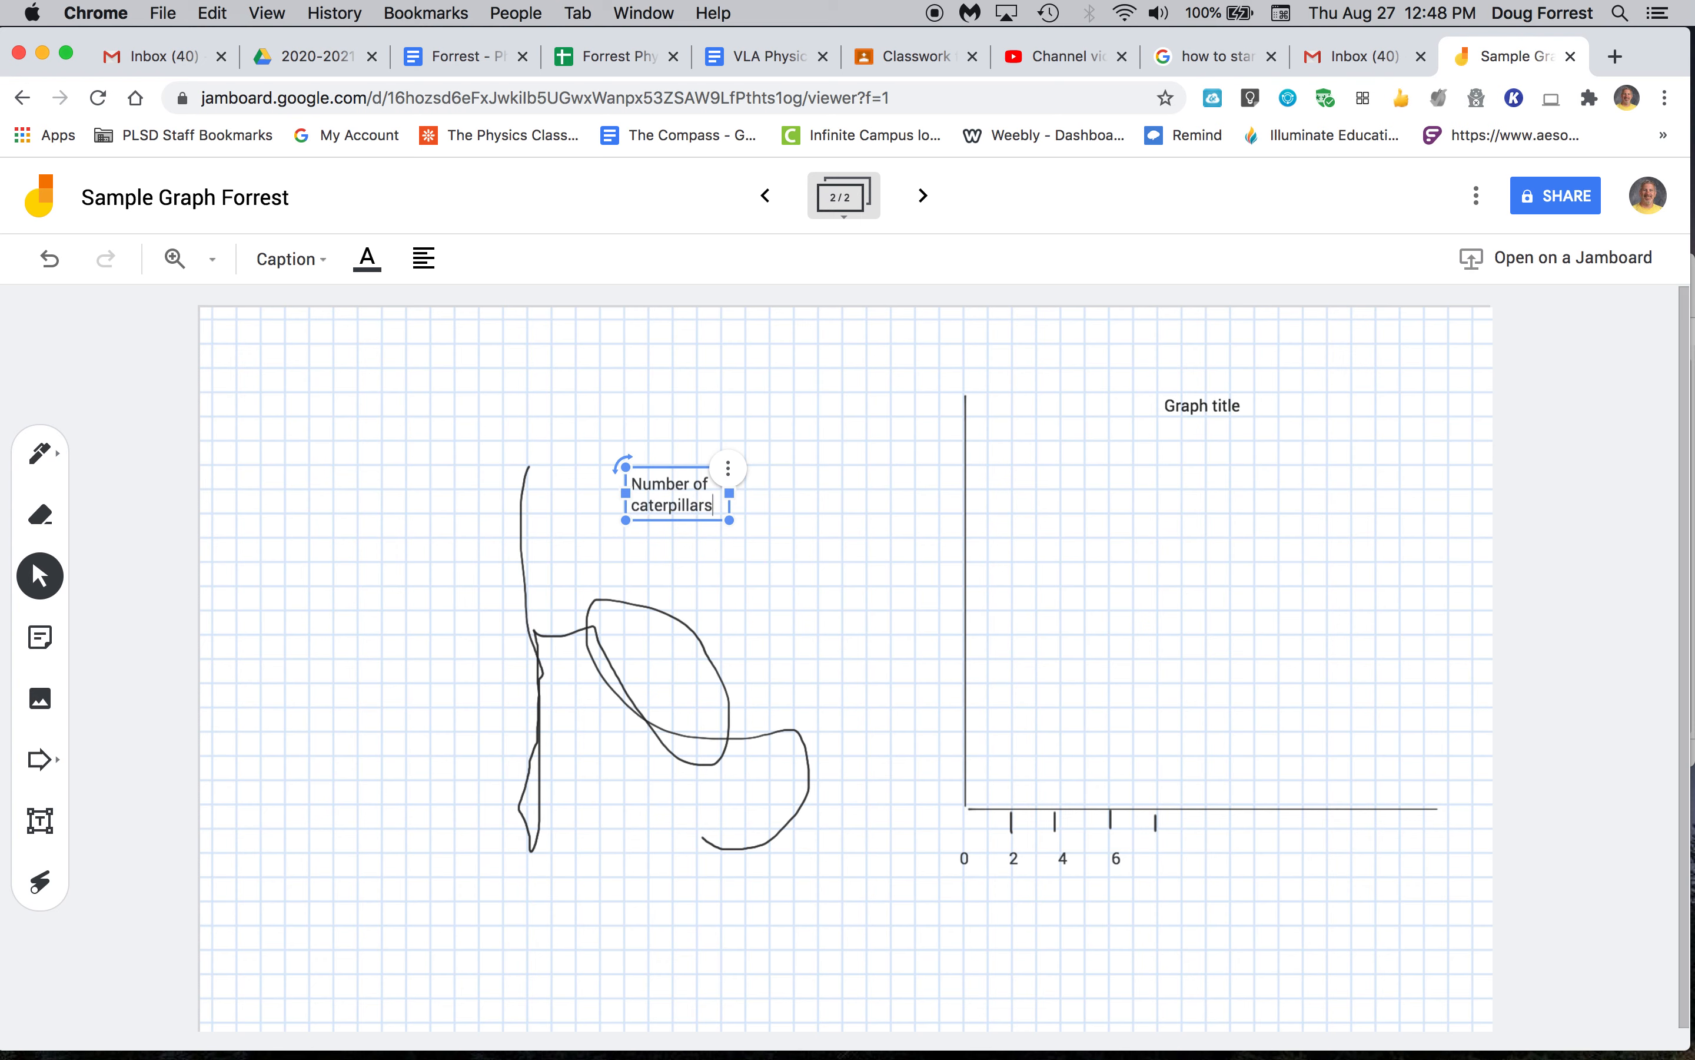
Widen the "Number of caterpillars" text box to fit one line and move it toward the vertical axis
{"action": "left_click", "coordinate": [784, 560]}
{"action": "left_click", "coordinate": [708, 493]}
{"action": "left_click_drag", "start_coordinate": [729, 493], "coordinate": [819, 486]}
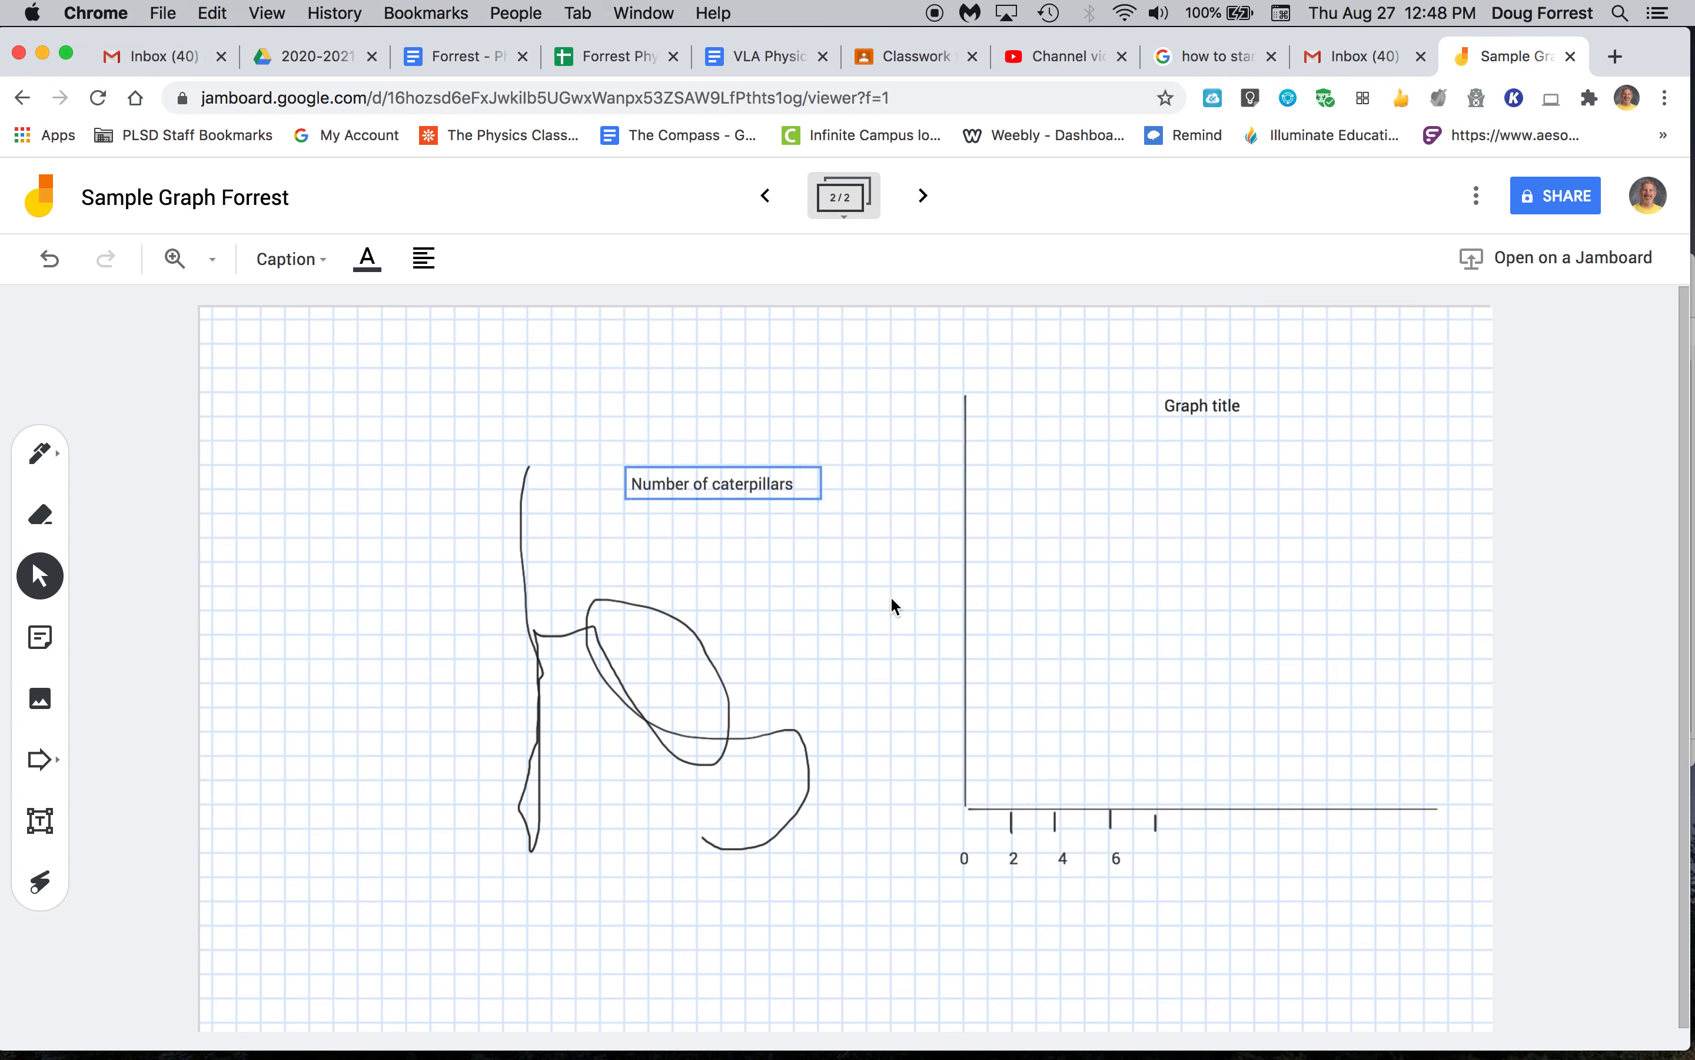
{"action": "mouse_move", "coordinate": [704, 485]}
{"action": "left_mouse_down"}
{"action": "mouse_move", "coordinate": [1165, 867]}
{"action": "mouse_move", "coordinate": [1184, 908]}
{"action": "mouse_move", "coordinate": [851, 616]}
{"action": "left_mouse_up"}
{"action": "left_click", "coordinate": [932, 497]}
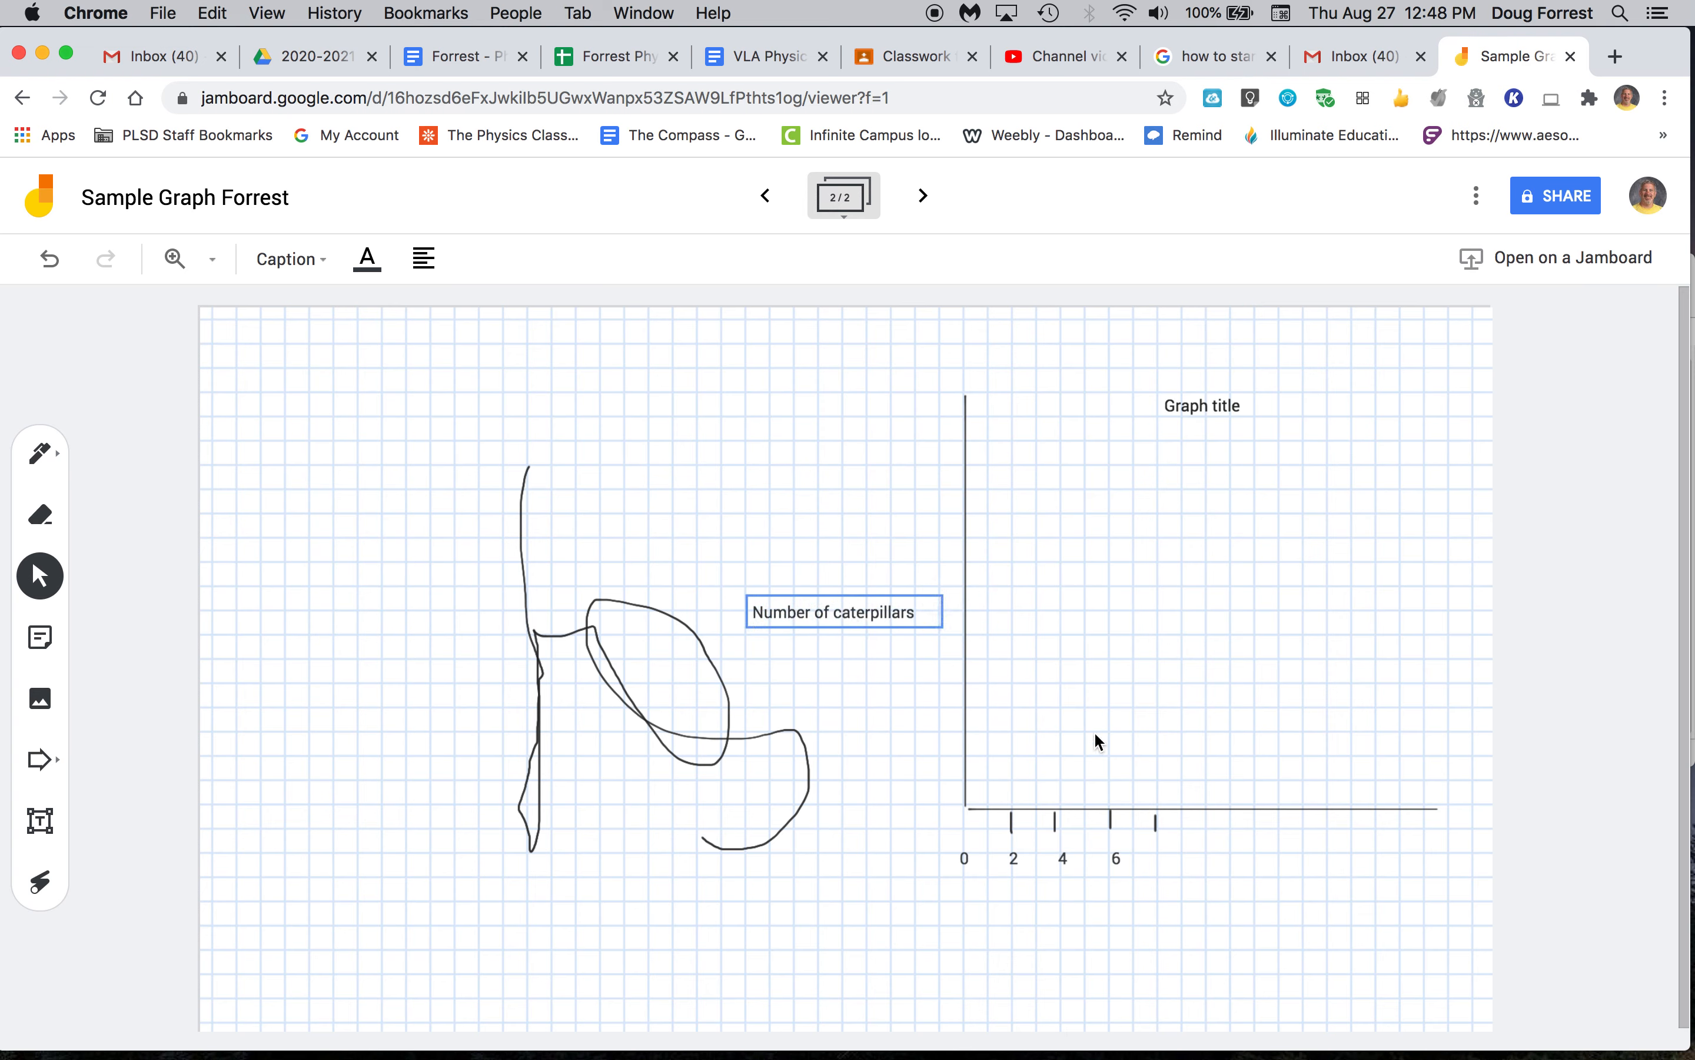
Rotate the "Number of caterpillars" label to read vertically upward and place it alongside the vertical axis
{"action": "left_click", "coordinate": [931, 611]}
{"action": "left_click_drag", "start_coordinate": [747, 595], "coordinate": [816, 751]}
{"action": "left_click_drag", "start_coordinate": [837, 625], "coordinate": [895, 608]}
{"action": "left_click", "coordinate": [1090, 802]}
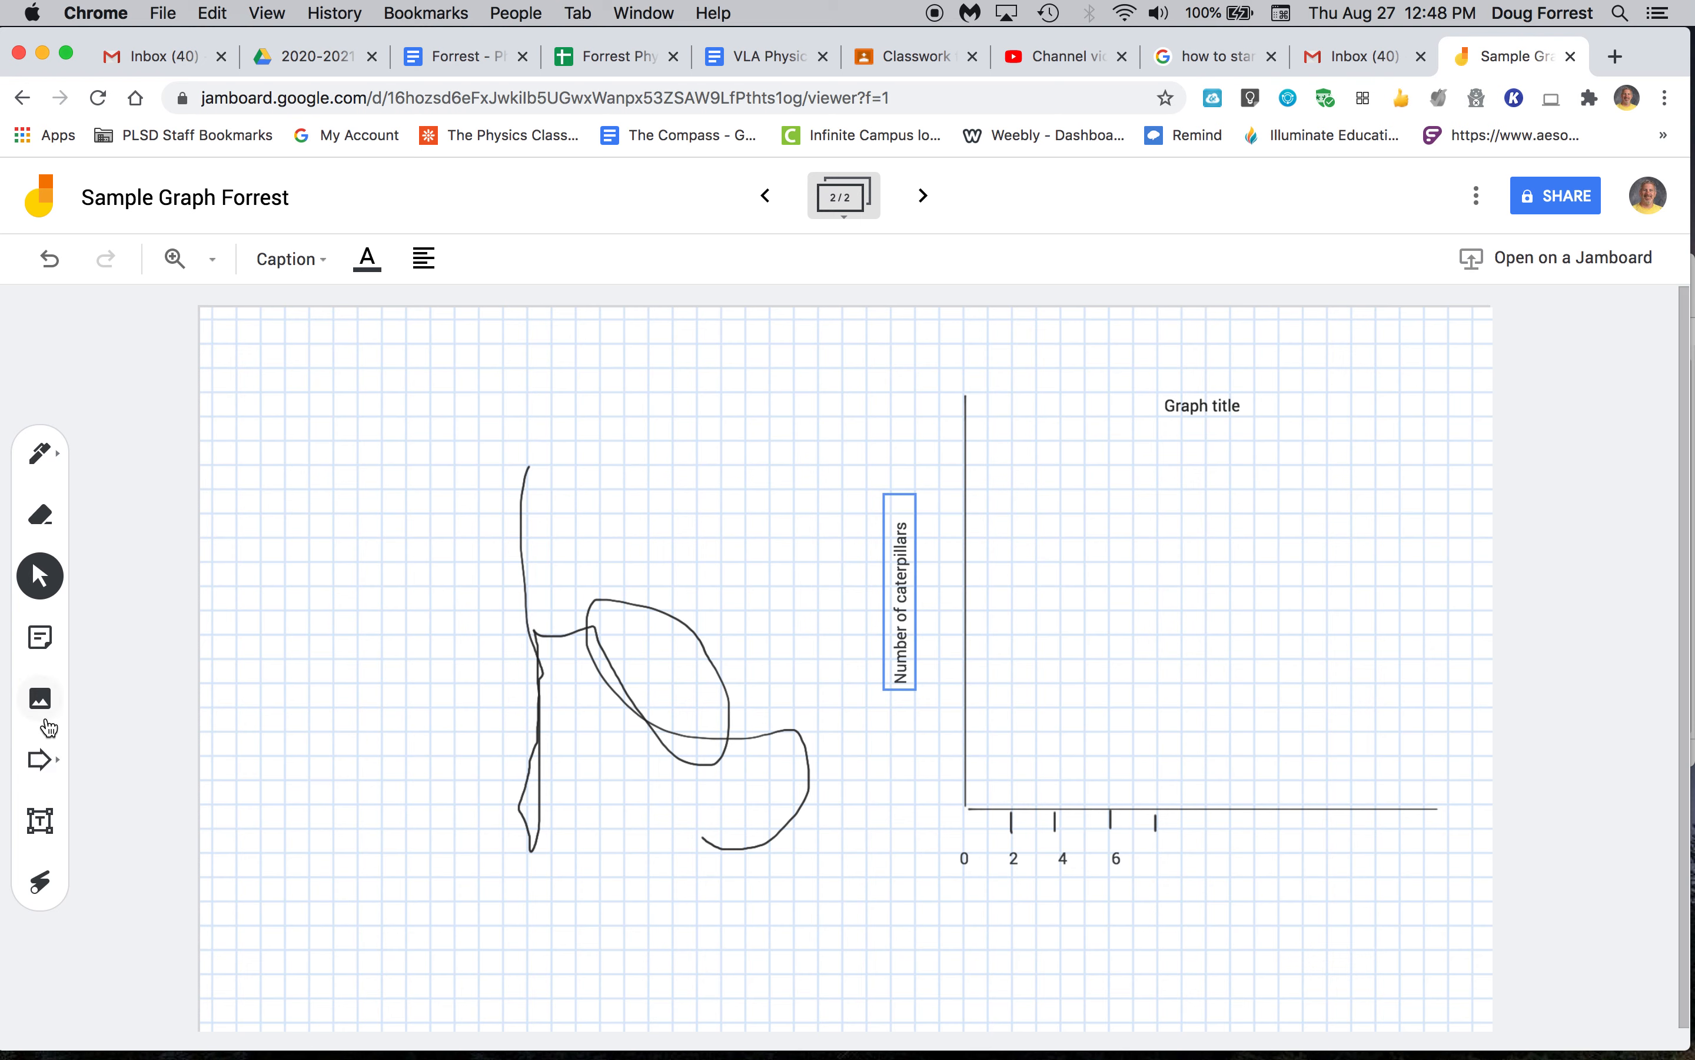
Draw a small circle shape above the first tick mark of the horizontal axis, and delete it
{"action": "left_click", "coordinate": [42, 762]}
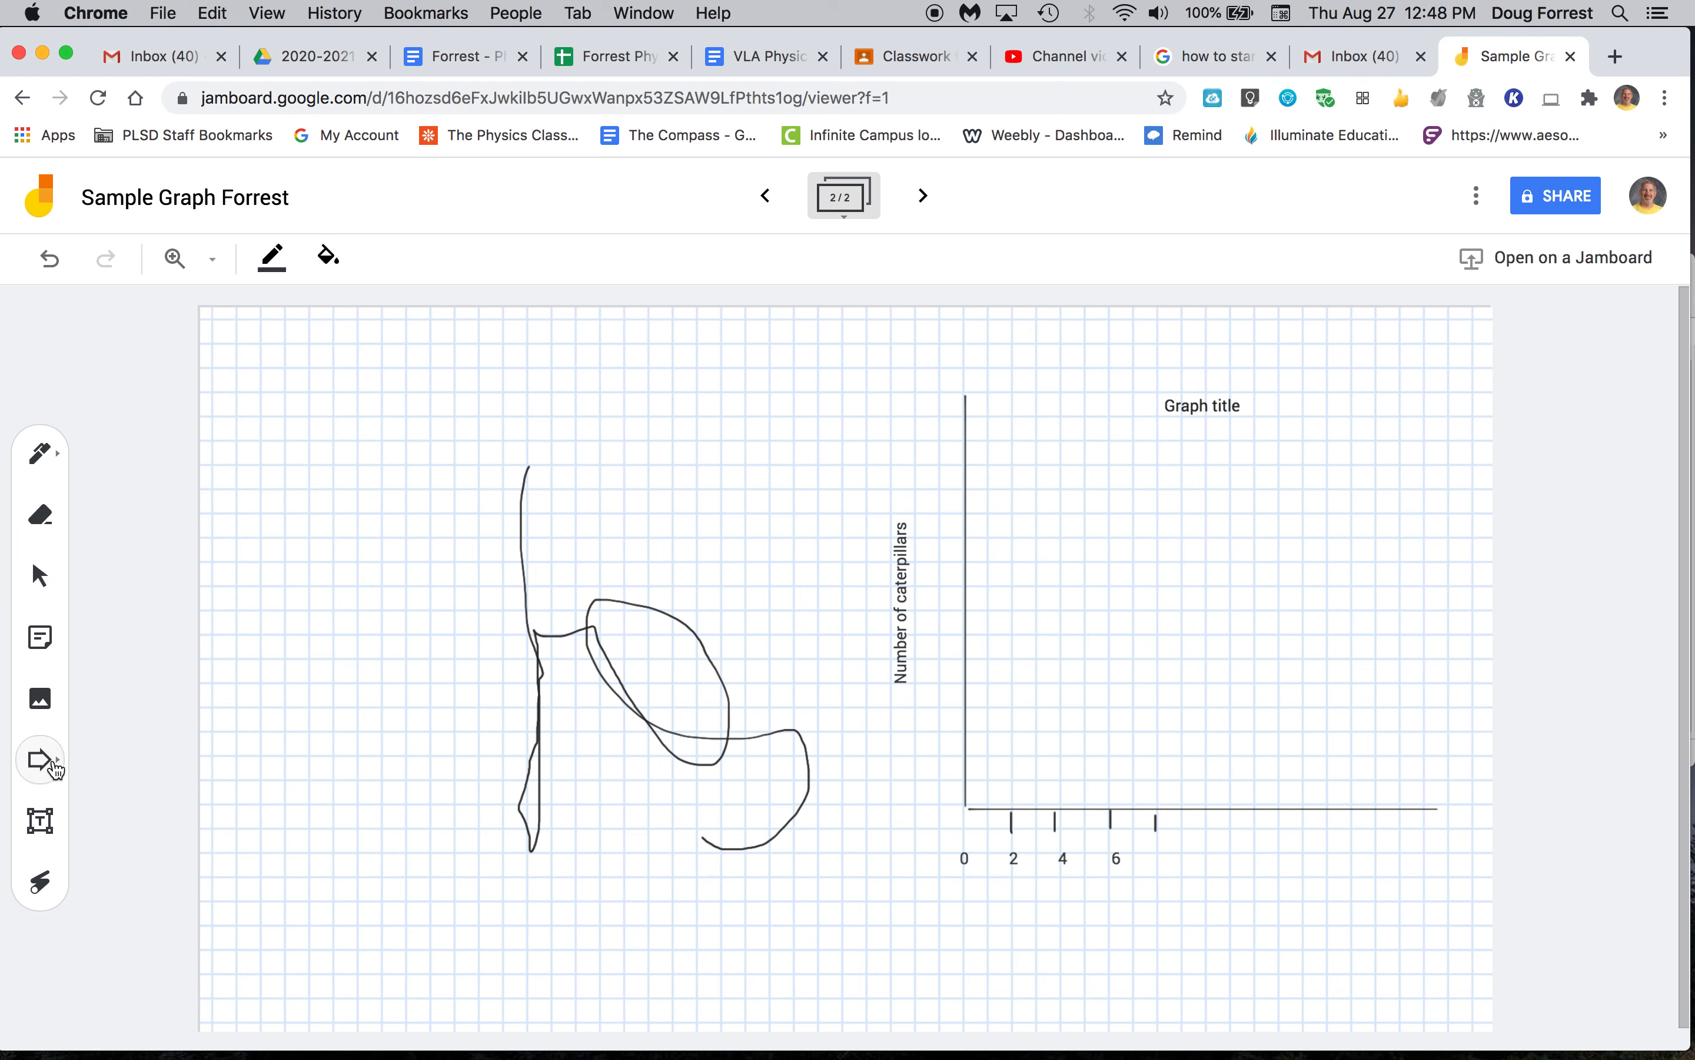
{"action": "left_click", "coordinate": [59, 761]}
{"action": "left_click", "coordinate": [110, 762]}
{"action": "left_click", "coordinate": [1016, 765]}
{"action": "mouse_move", "coordinate": [1047, 791]}
{"action": "left_mouse_down"}
{"action": "mouse_move", "coordinate": [1032, 777]}
{"action": "mouse_move", "coordinate": [1046, 780]}
{"action": "left_mouse_up"}
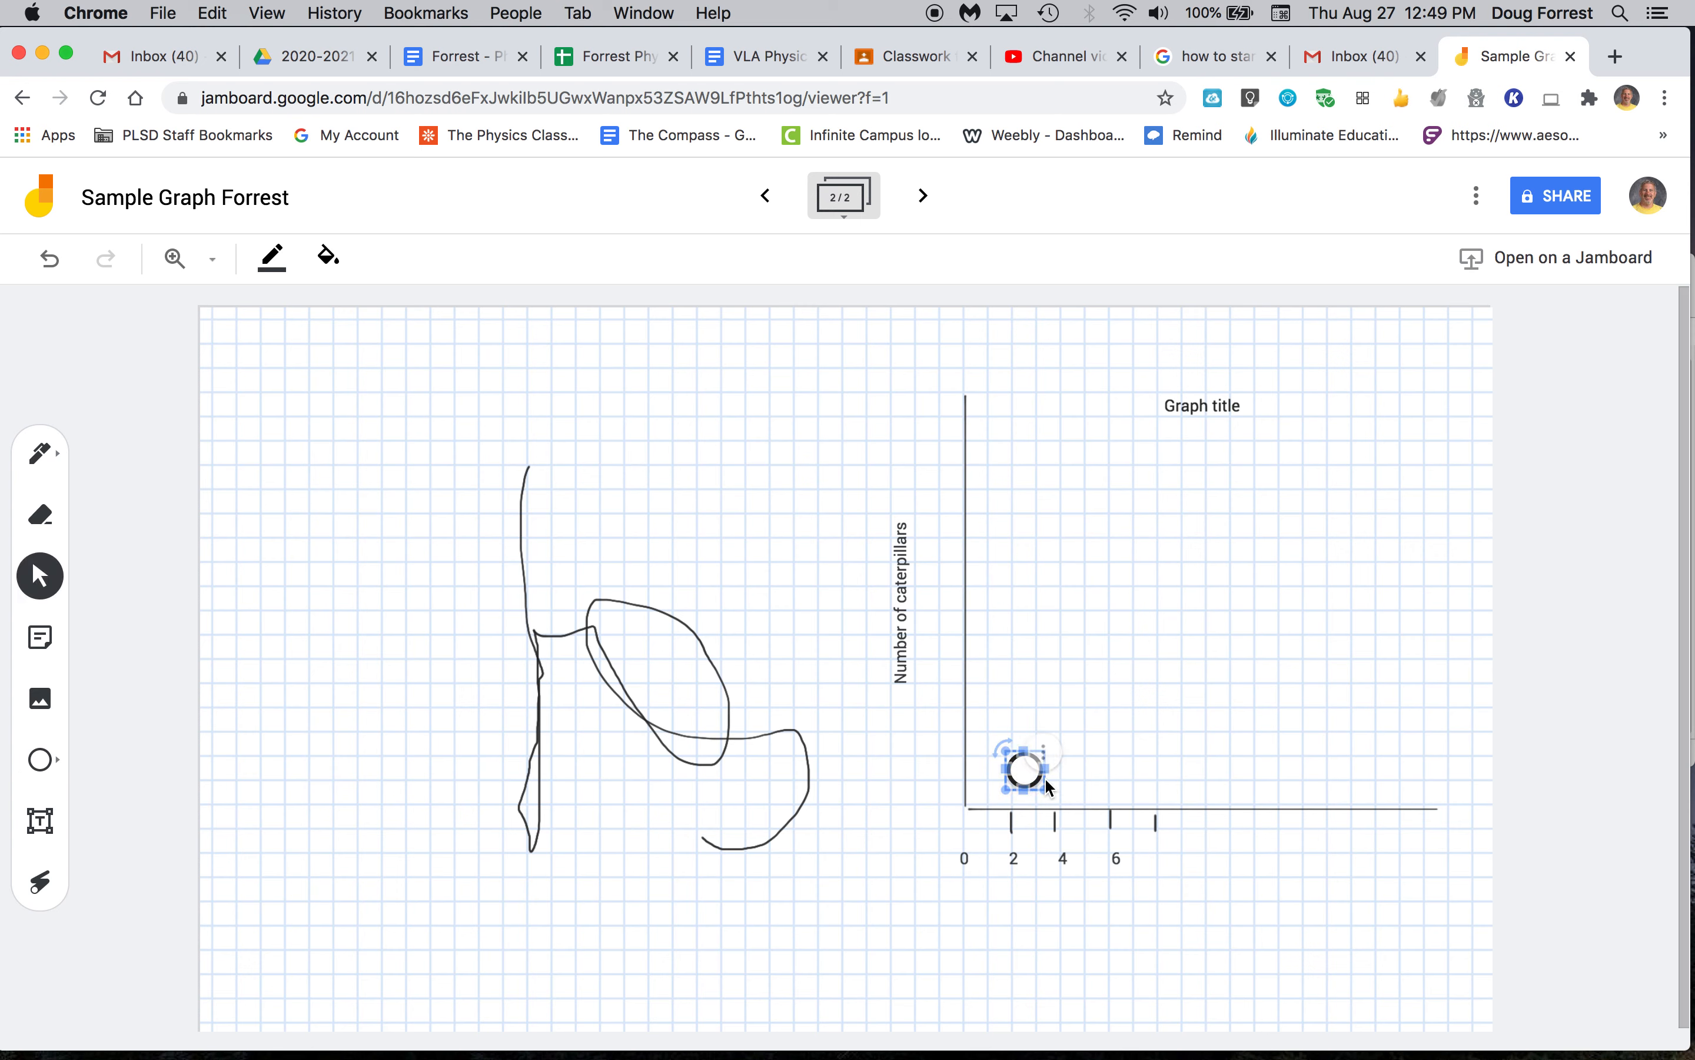
{"action": "key", "text": "BackSpace"}
Plot three data points with the black Marker: one above 2, one above 6, and a higher one slightly past 6
{"action": "left_click", "coordinate": [59, 453]}
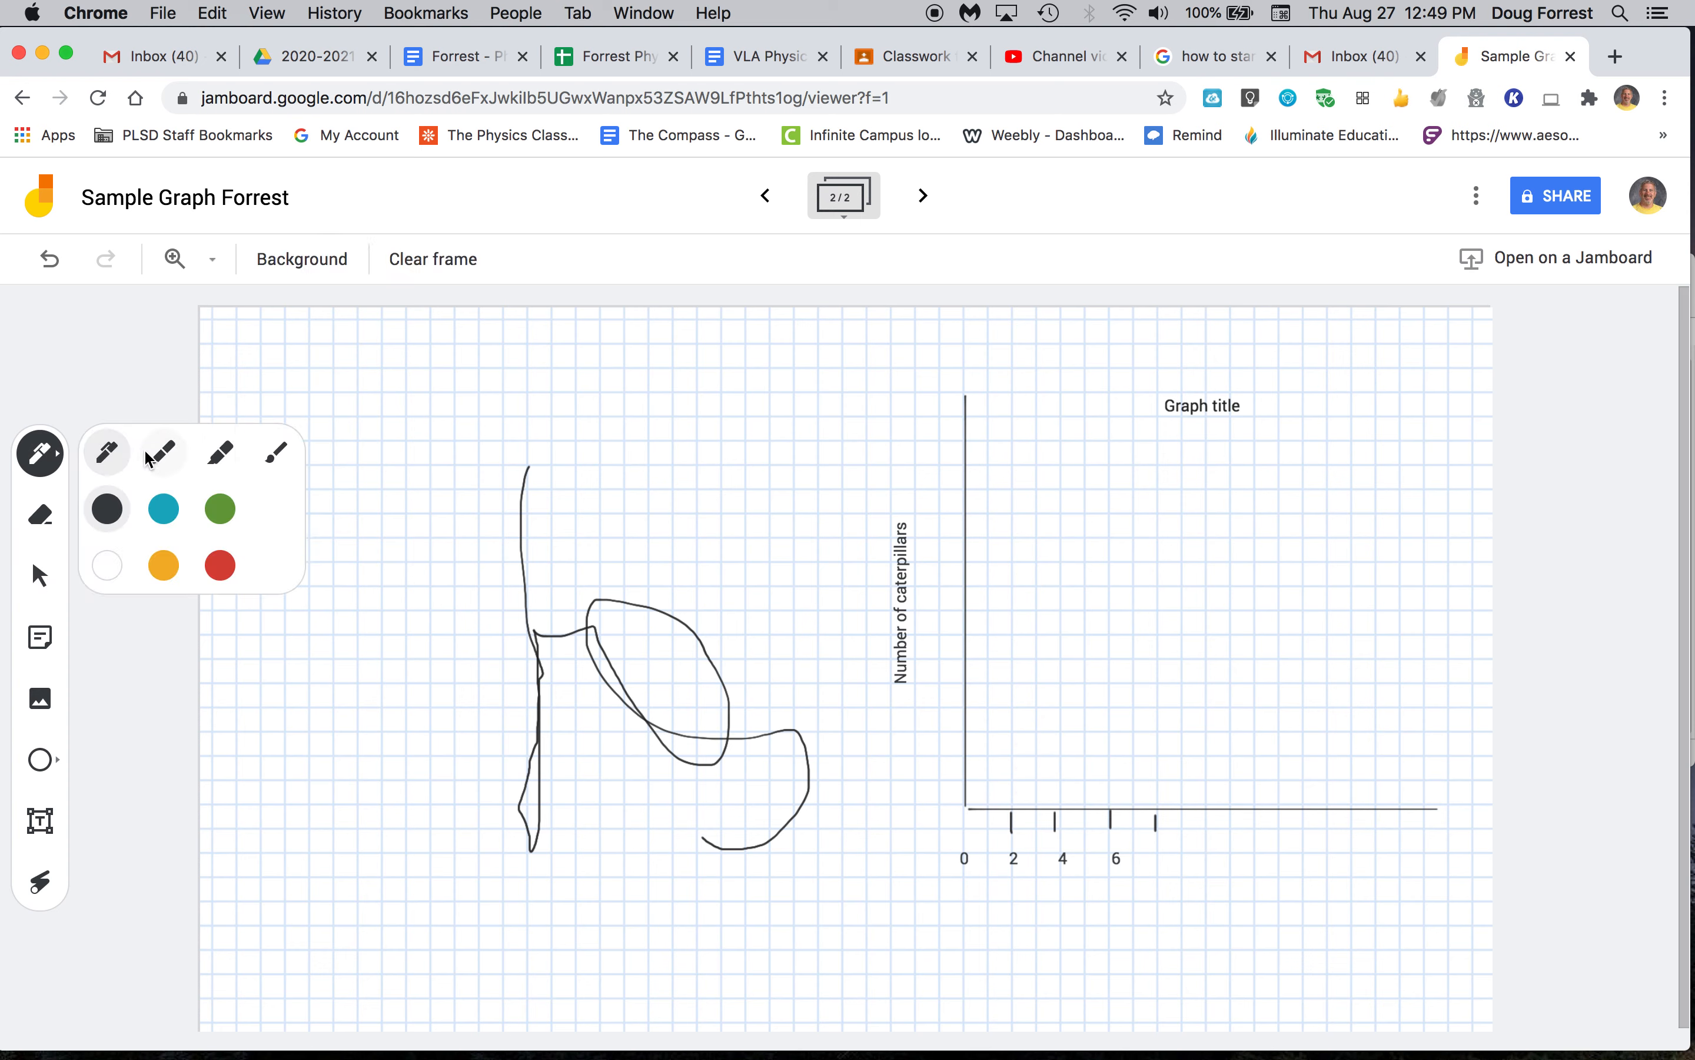
{"action": "left_click", "coordinate": [163, 463]}
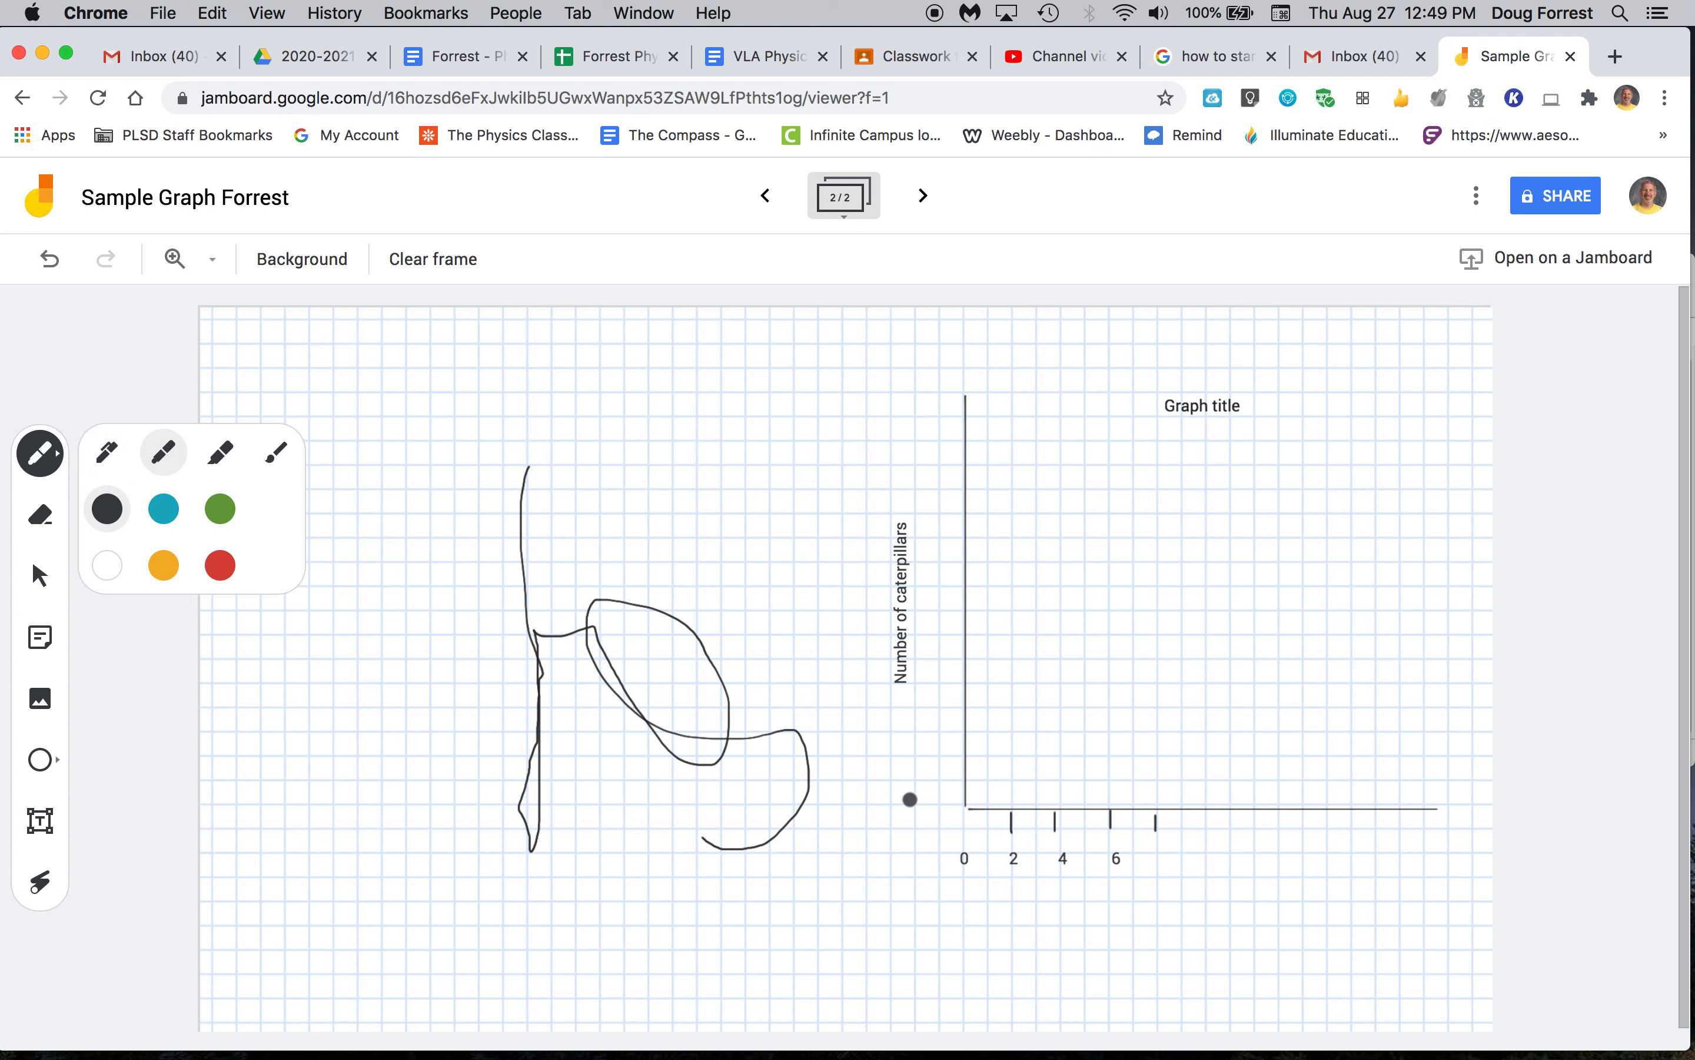
{"action": "left_click", "coordinate": [1010, 759]}
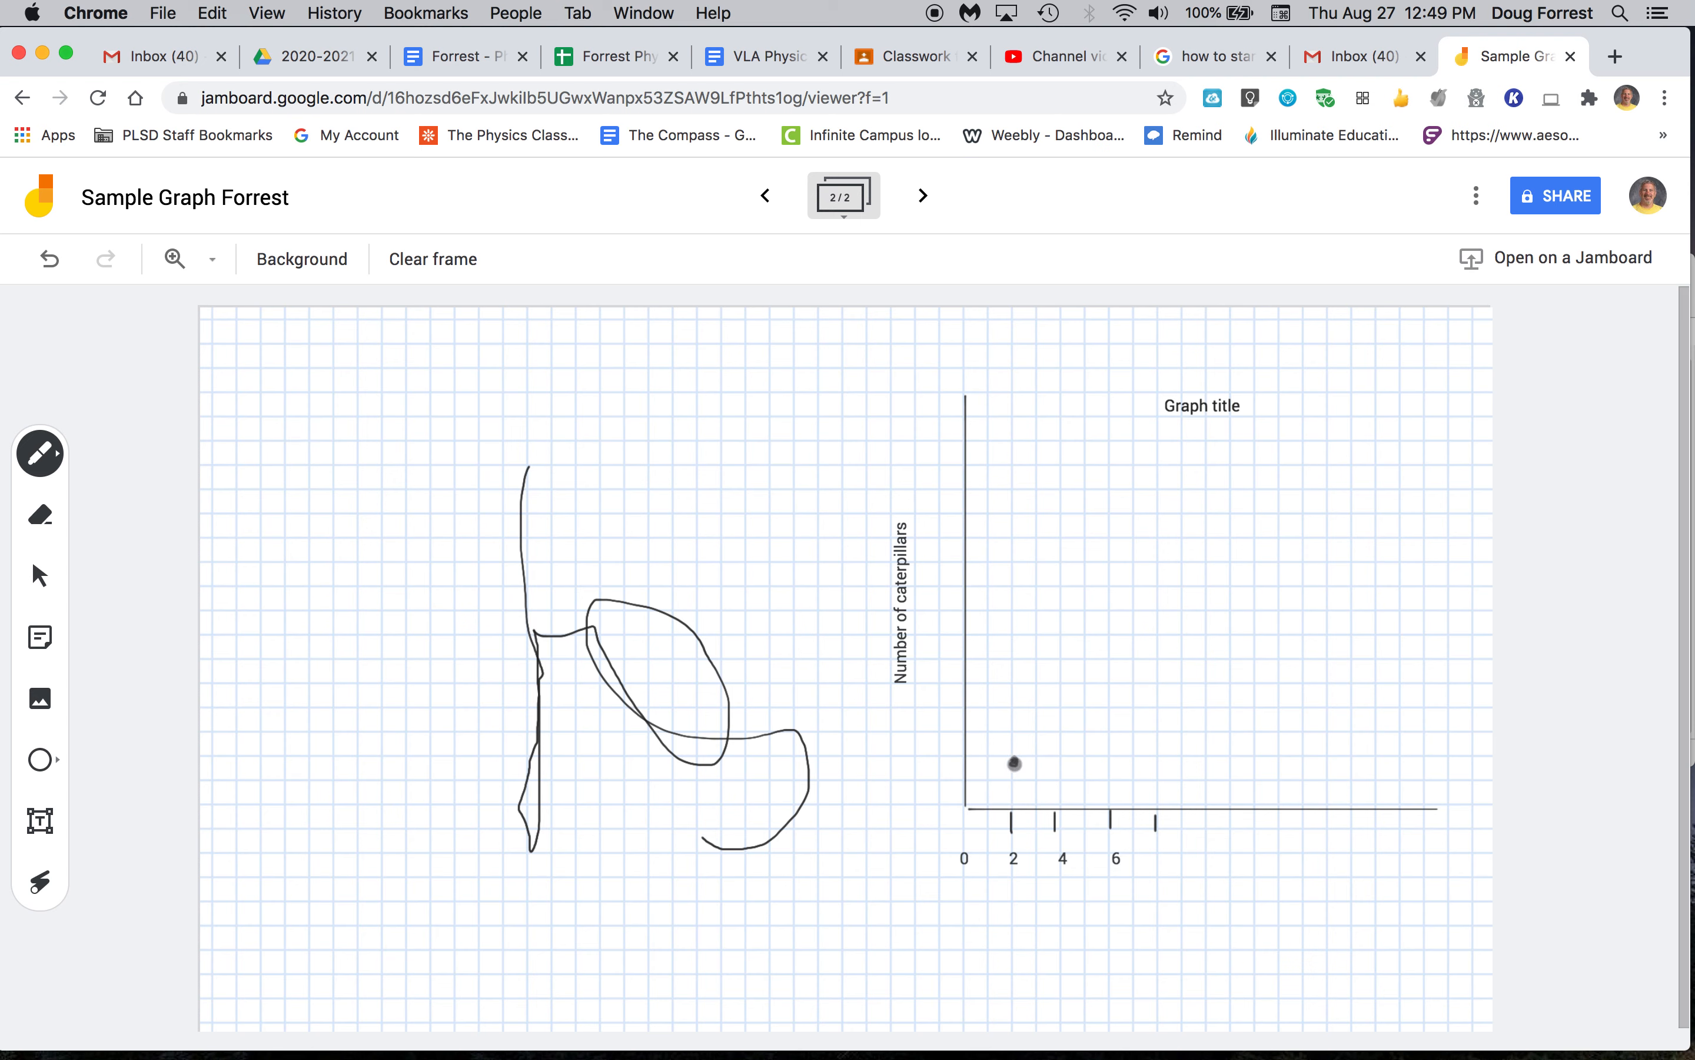
{"action": "left_click", "coordinate": [1114, 754]}
{"action": "left_click_drag", "start_coordinate": [1113, 753], "coordinate": [1116, 761]}
{"action": "left_click_drag", "start_coordinate": [1138, 638], "coordinate": [1139, 641]}
{"action": "left_click_drag", "start_coordinate": [1108, 758], "coordinate": [1110, 761]}
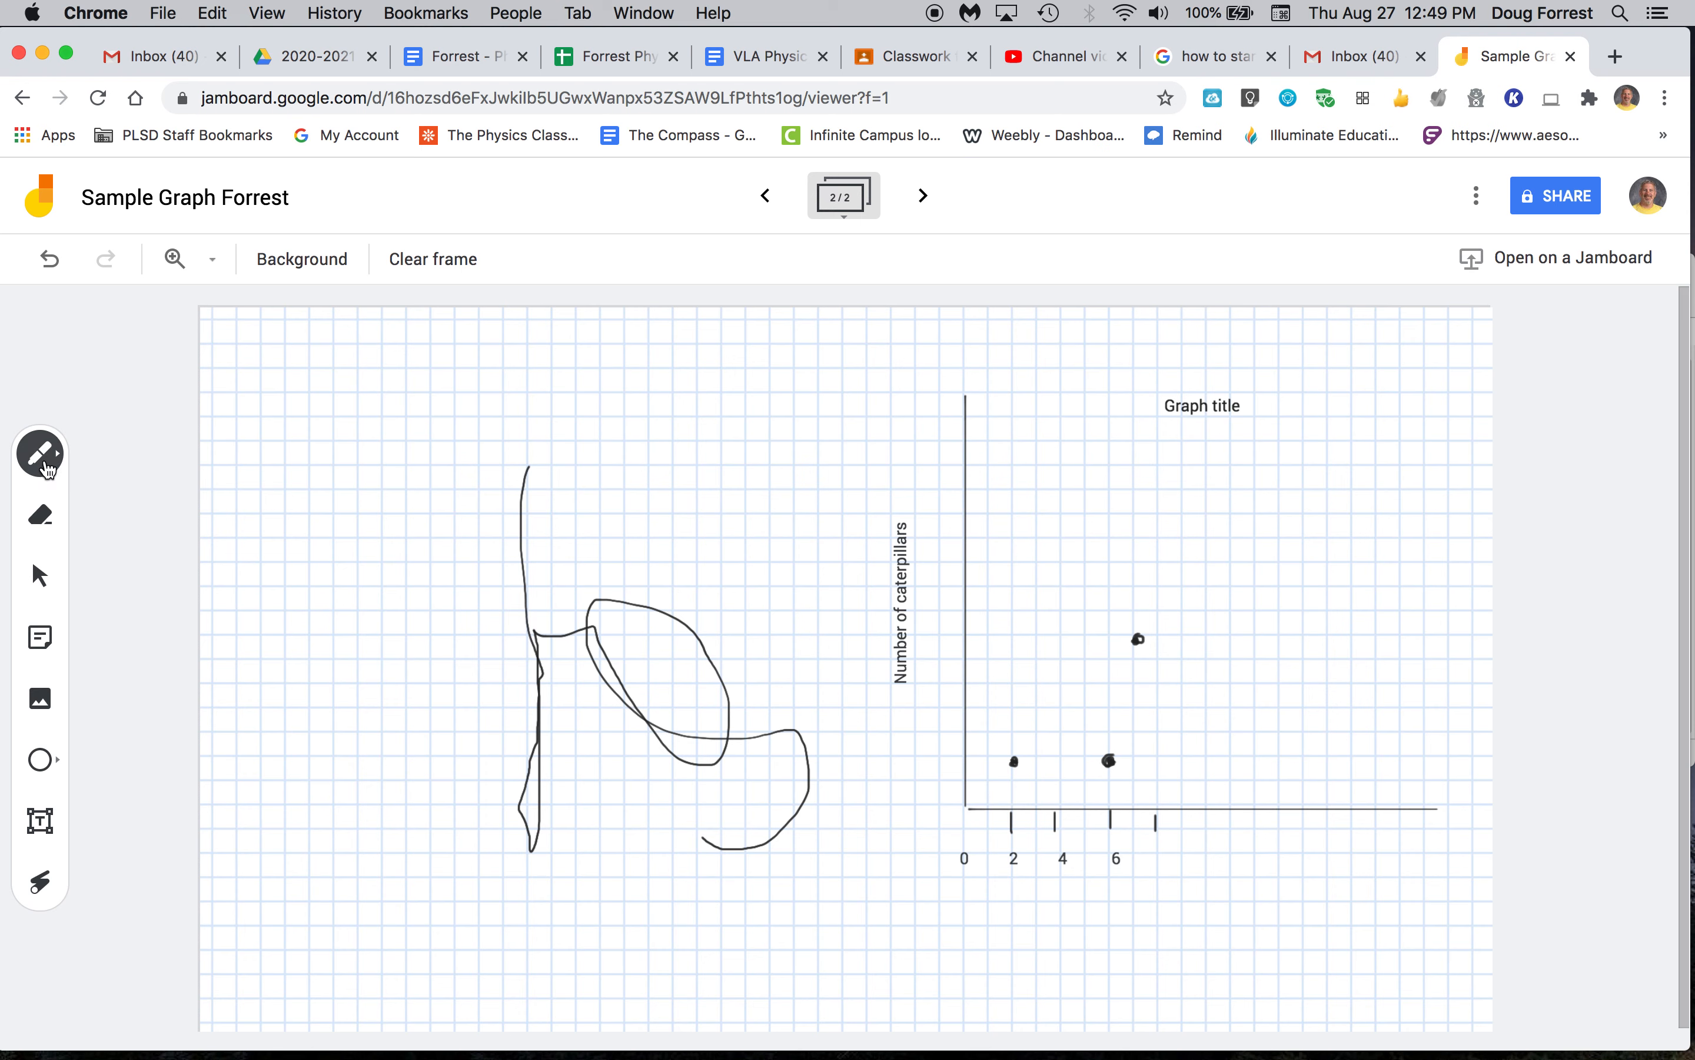
Draw a straight rising trend line with the black Pen from near the origin, passing between the data points
{"action": "left_click", "coordinate": [43, 457]}
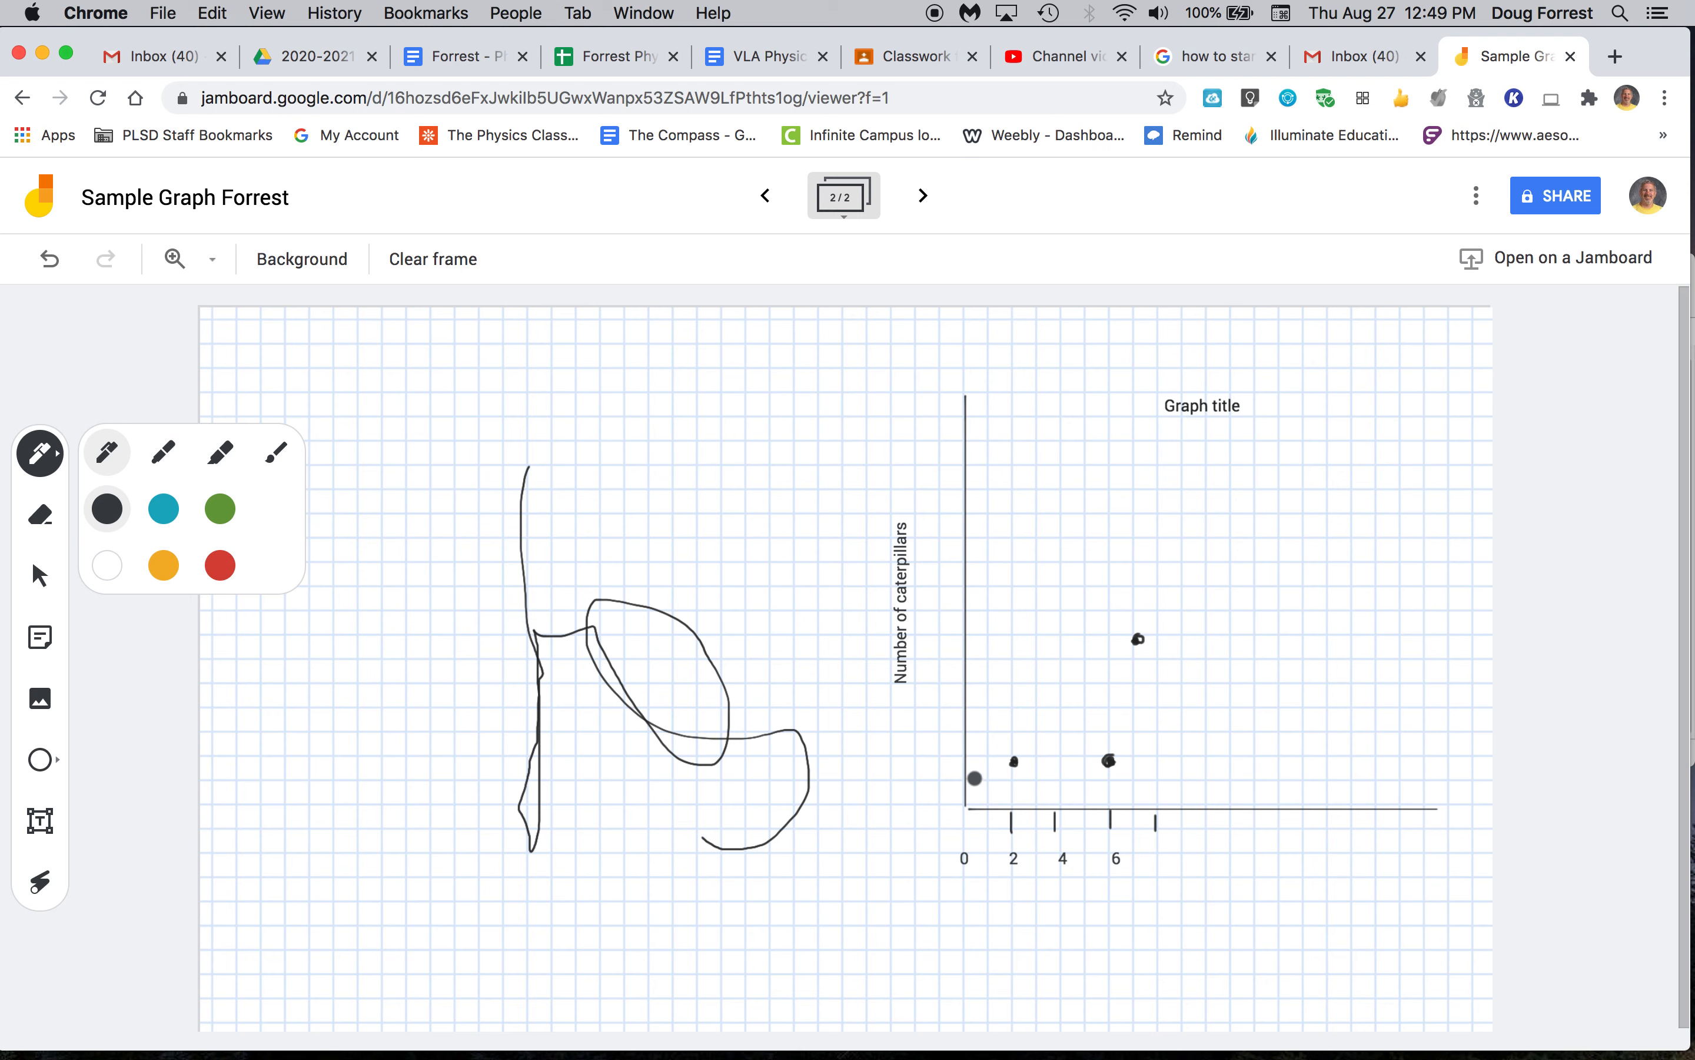
{"action": "mouse_move", "coordinate": [974, 777]}
{"action": "left_mouse_down"}
{"action": "mouse_move", "coordinate": [1223, 629]}
{"action": "mouse_move", "coordinate": [1271, 665]}
{"action": "mouse_move", "coordinate": [1210, 566]}
{"action": "mouse_move", "coordinate": [1313, 715]}
{"action": "mouse_move", "coordinate": [1263, 613]}
{"action": "mouse_move", "coordinate": [1202, 552]}
{"action": "mouse_move", "coordinate": [1271, 617]}
{"action": "mouse_move", "coordinate": [1197, 670]}
{"action": "mouse_move", "coordinate": [1220, 659]}
{"action": "left_mouse_up"}
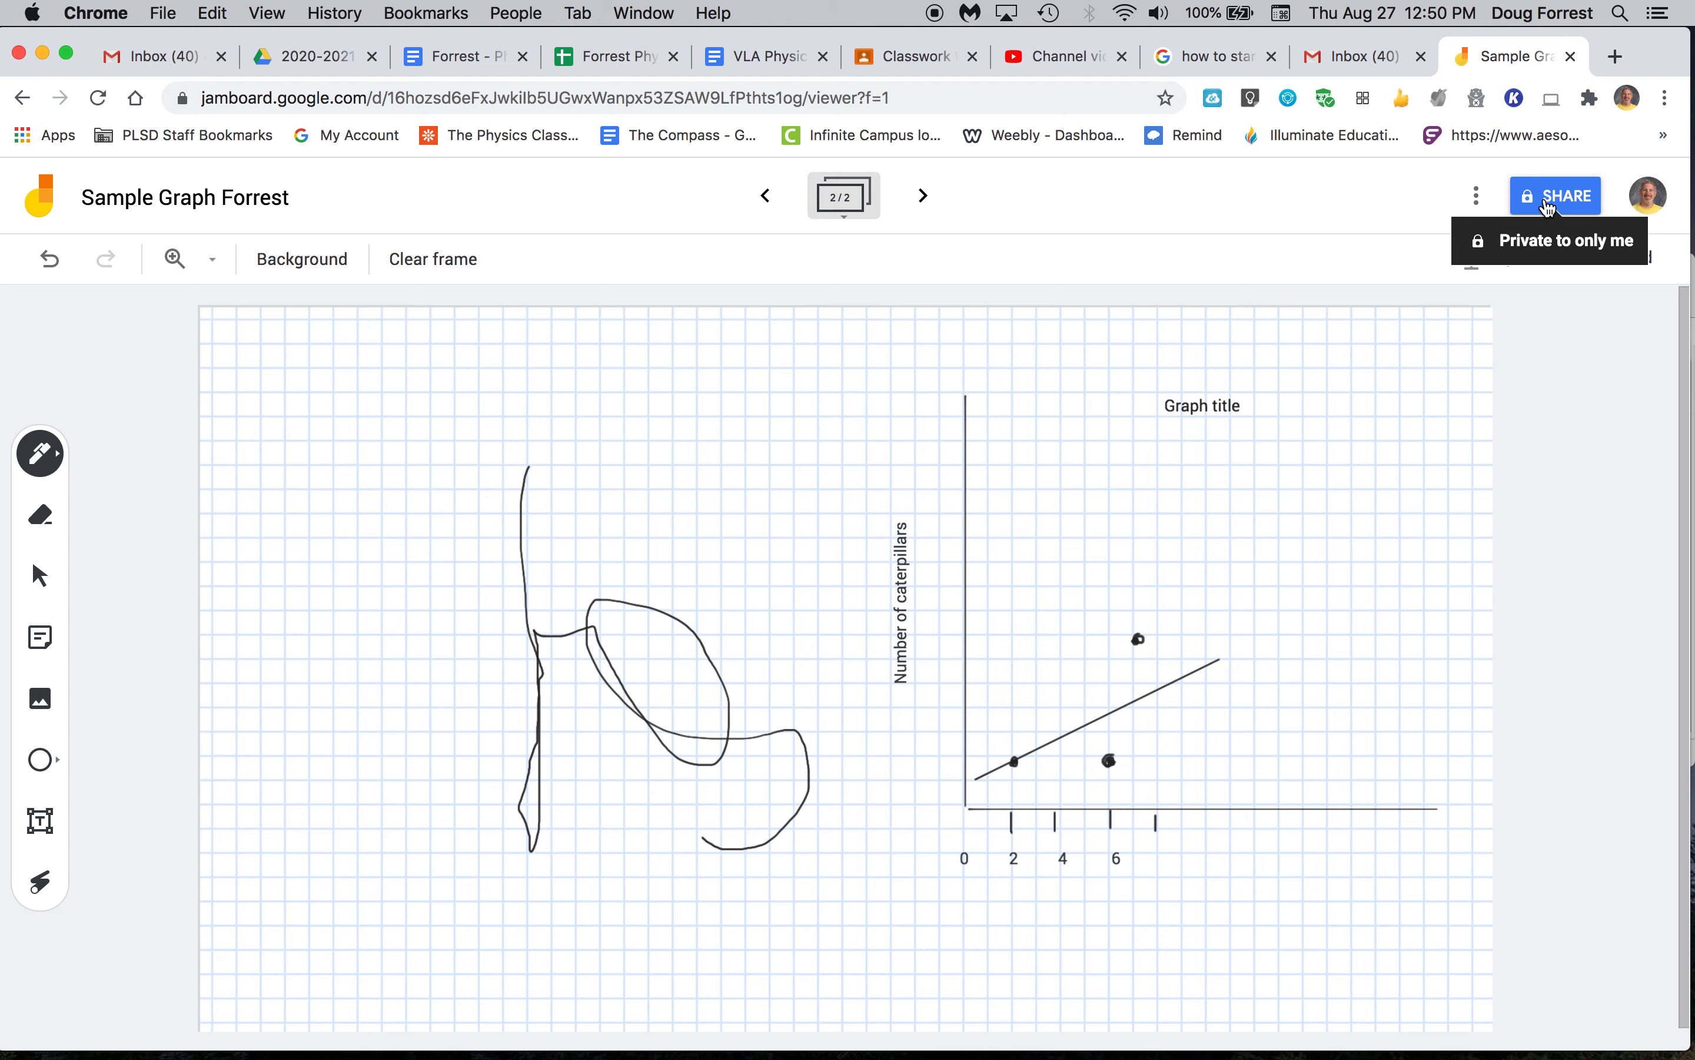
Share the board by link with Pickerington Local School District, keeping the Viewer role, and copy the link
{"action": "left_click", "coordinate": [1549, 207]}
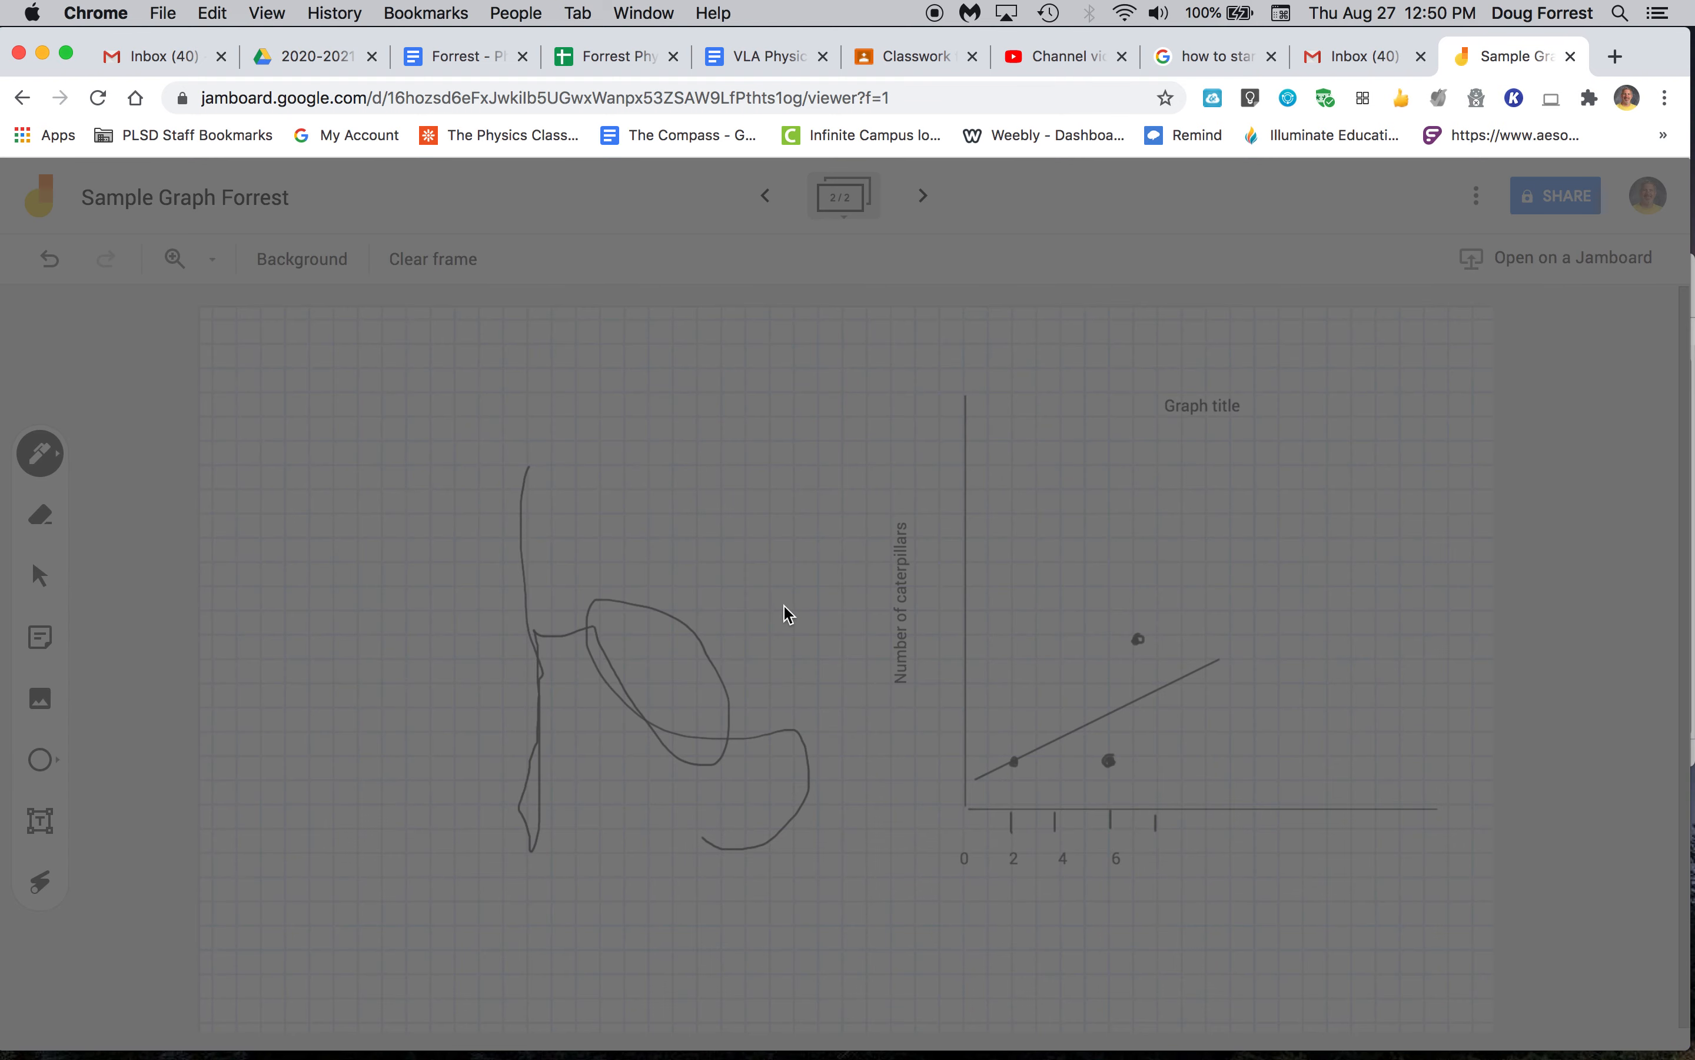
{"action": "left_click", "coordinate": [652, 490]}
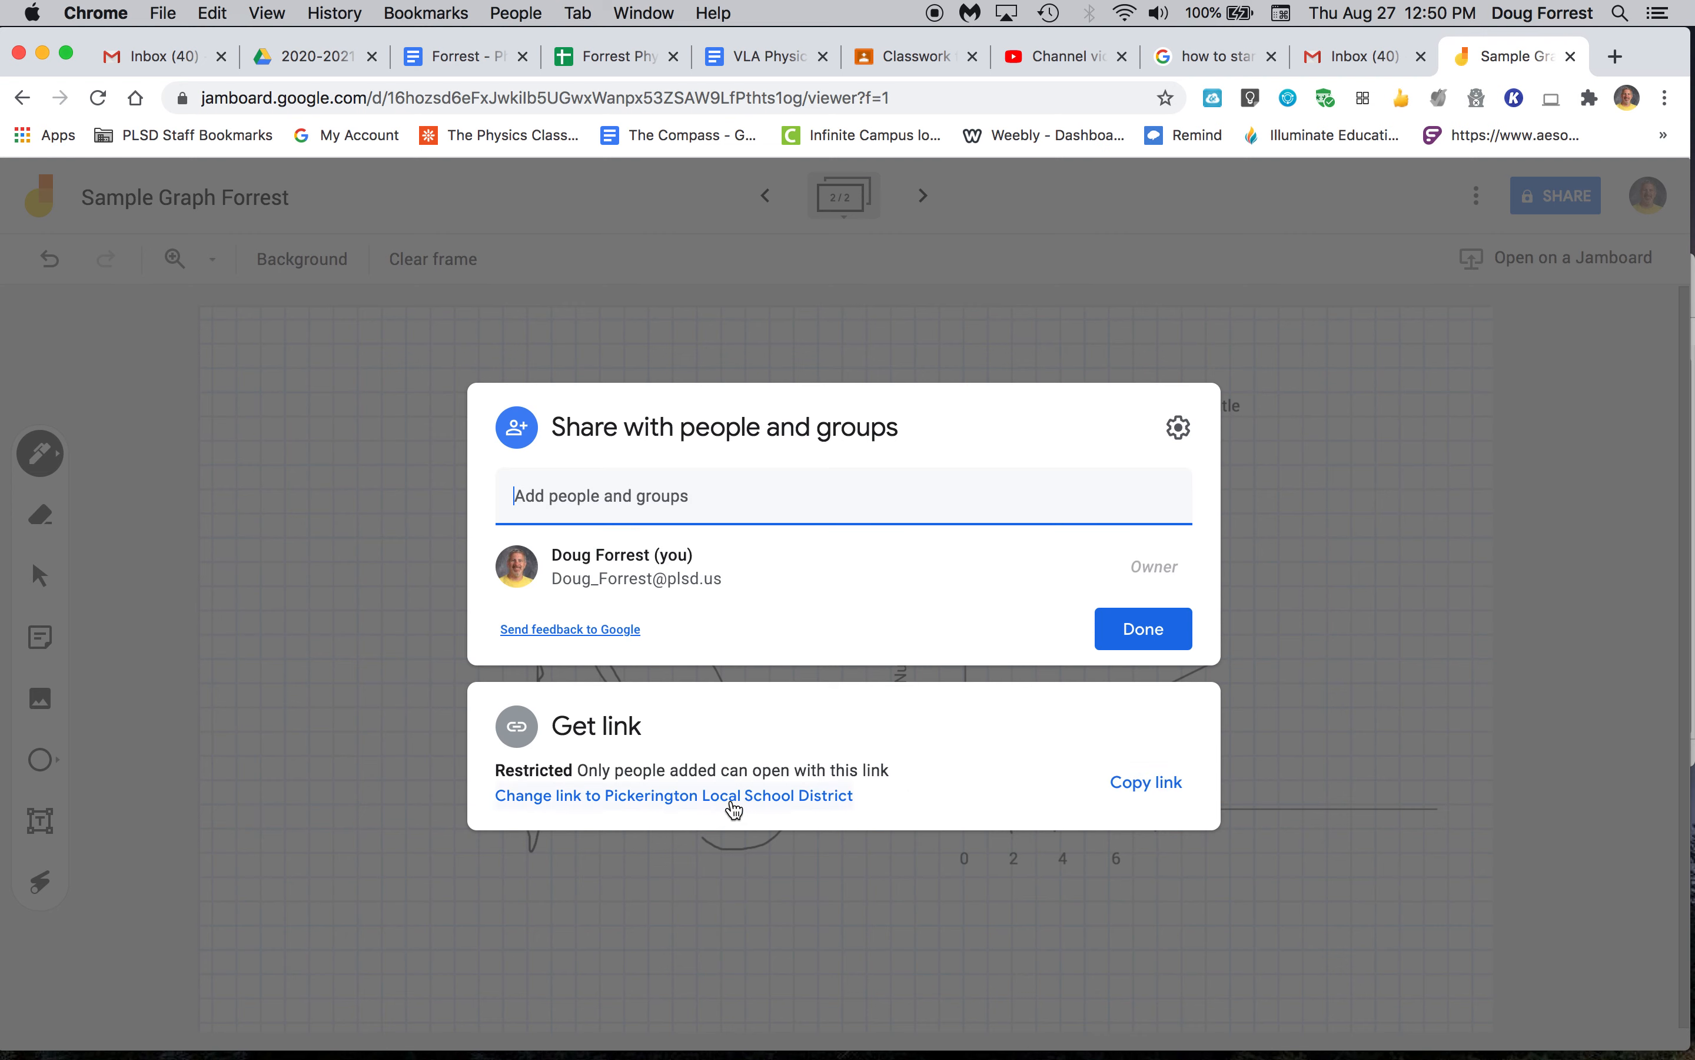
{"action": "left_click", "coordinate": [783, 799]}
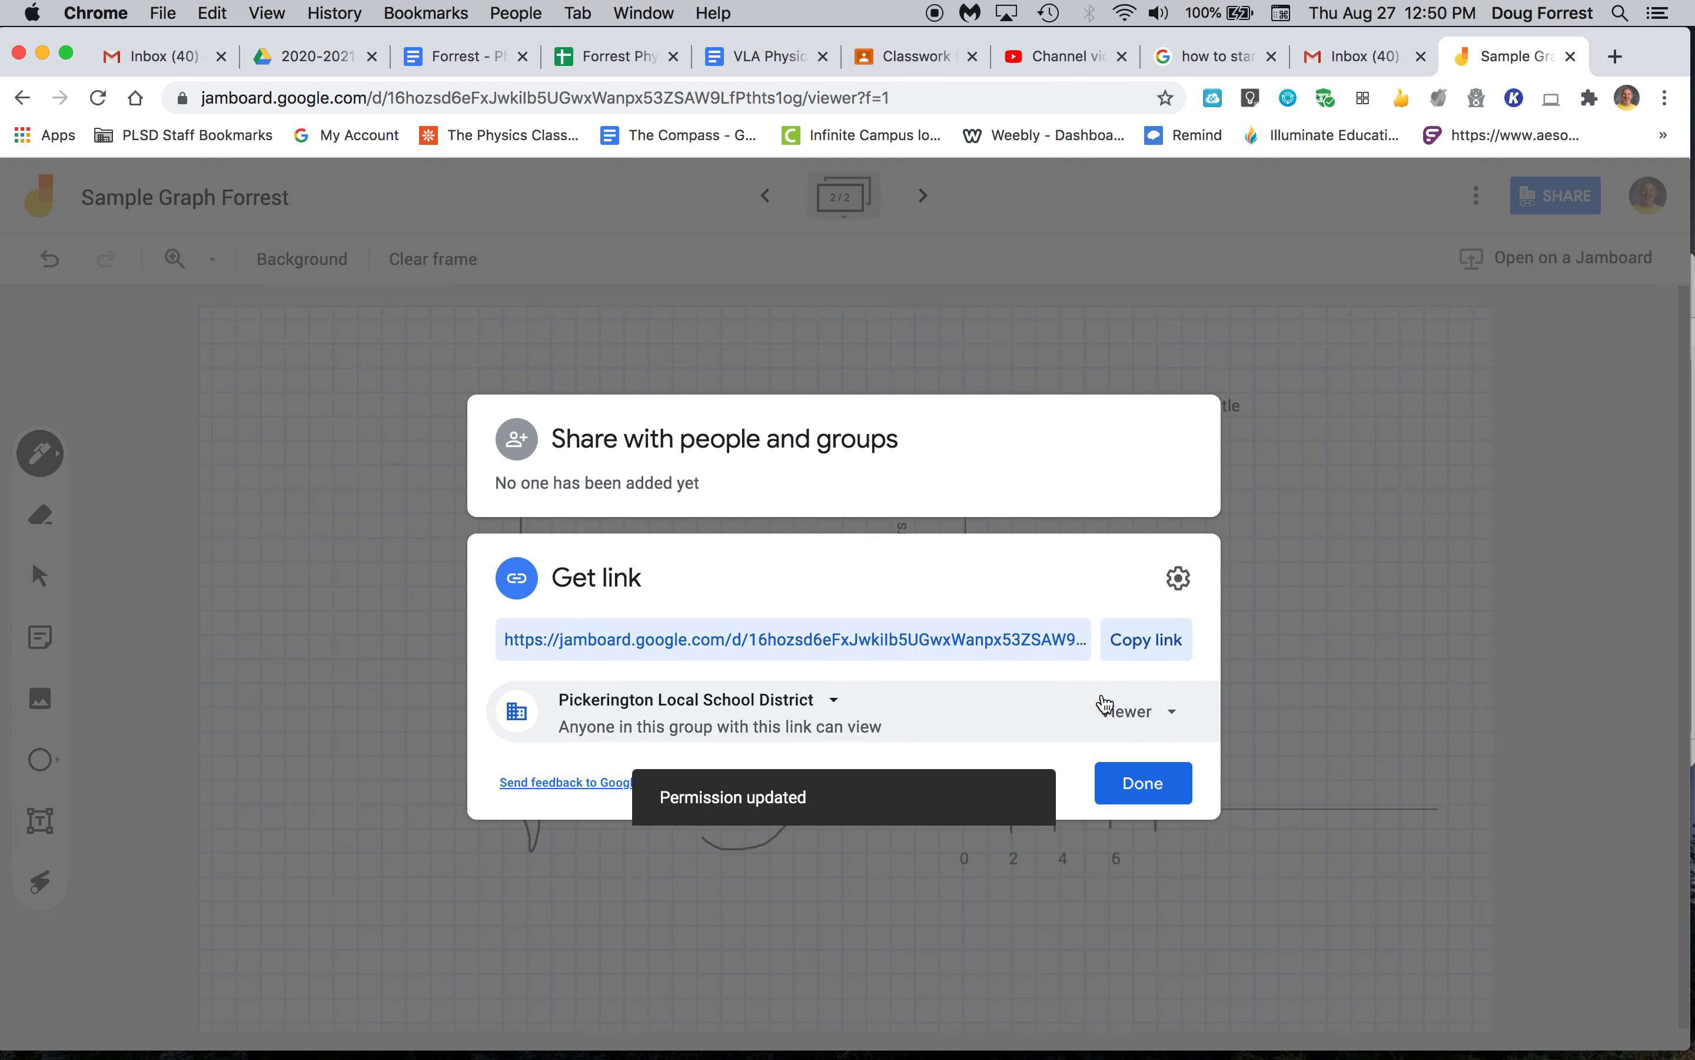
{"action": "left_click", "coordinate": [1176, 728]}
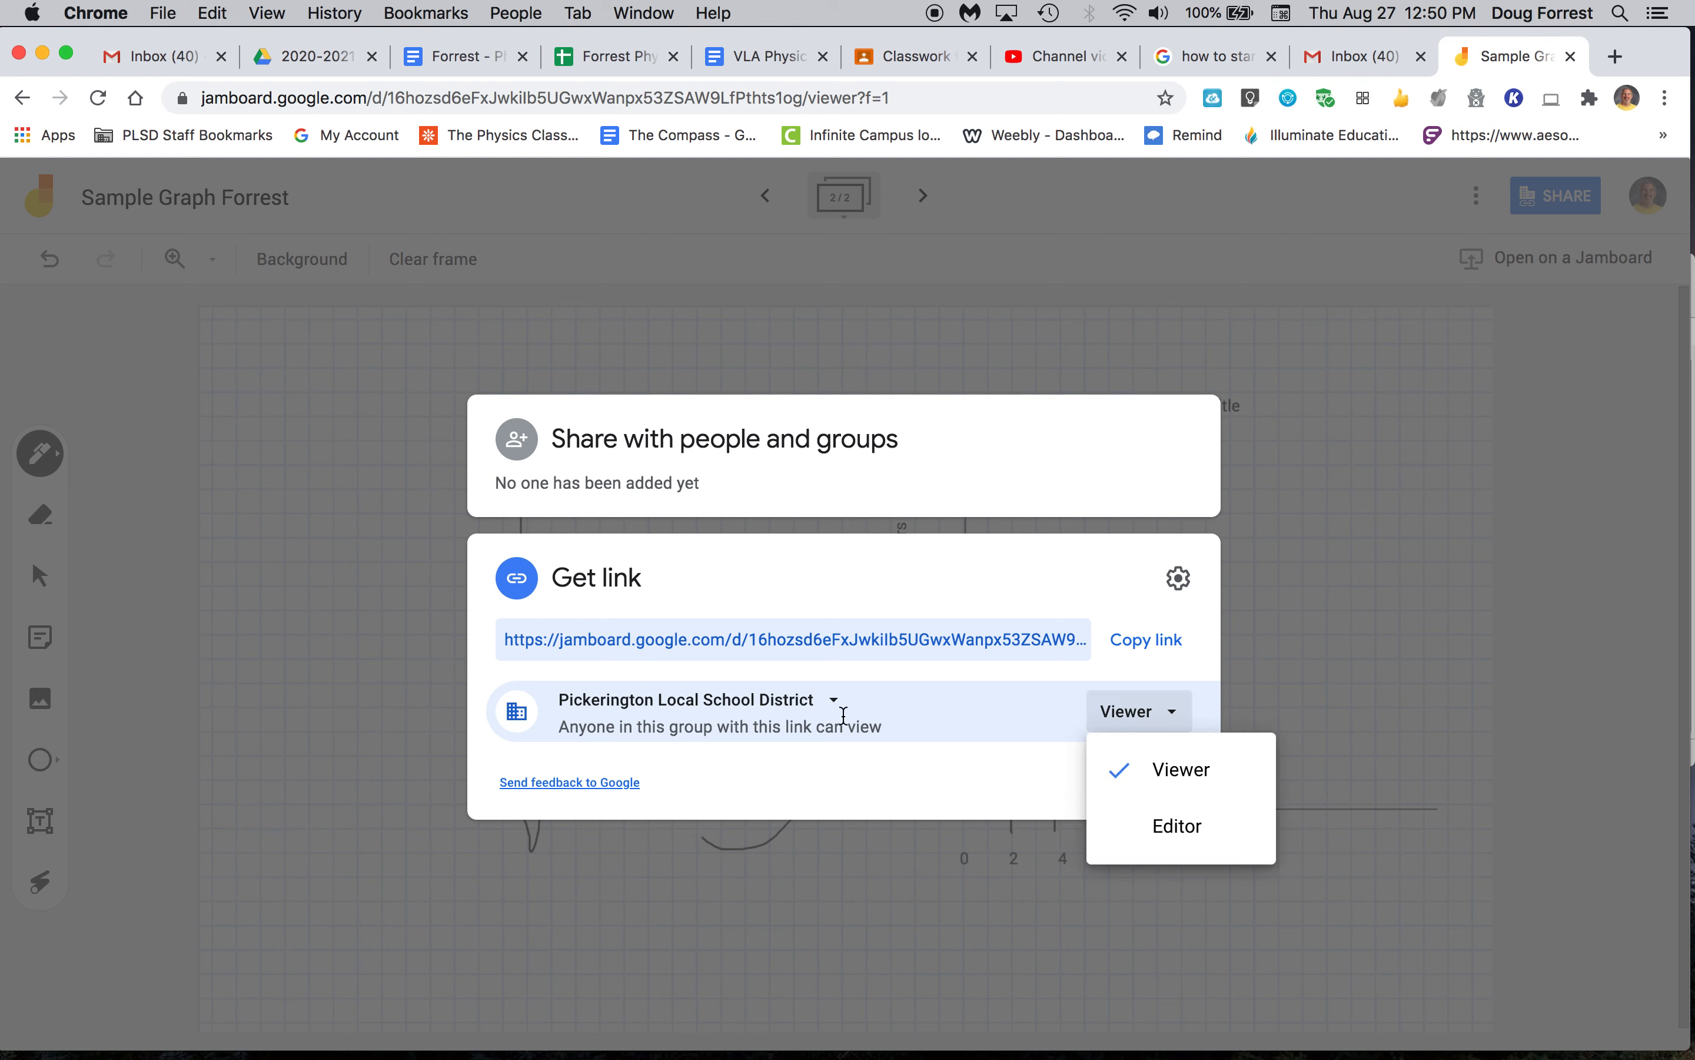
{"action": "left_click", "coordinate": [666, 751]}
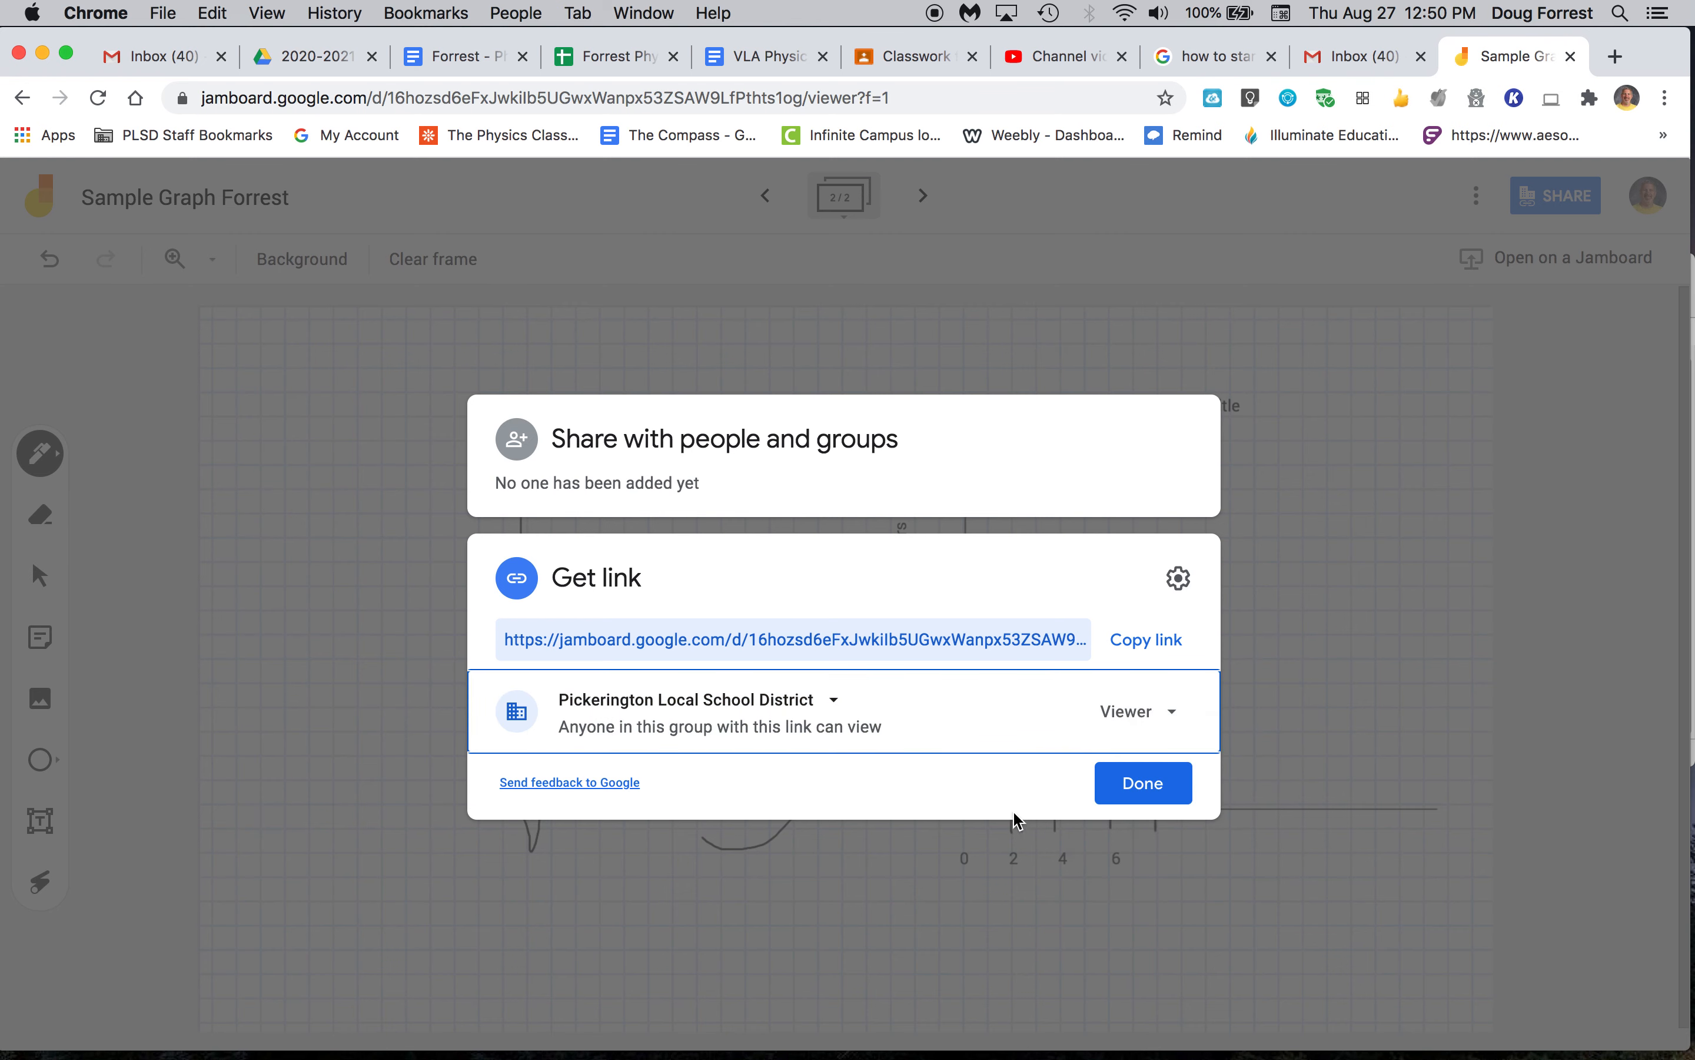
{"action": "left_click", "coordinate": [1145, 641]}
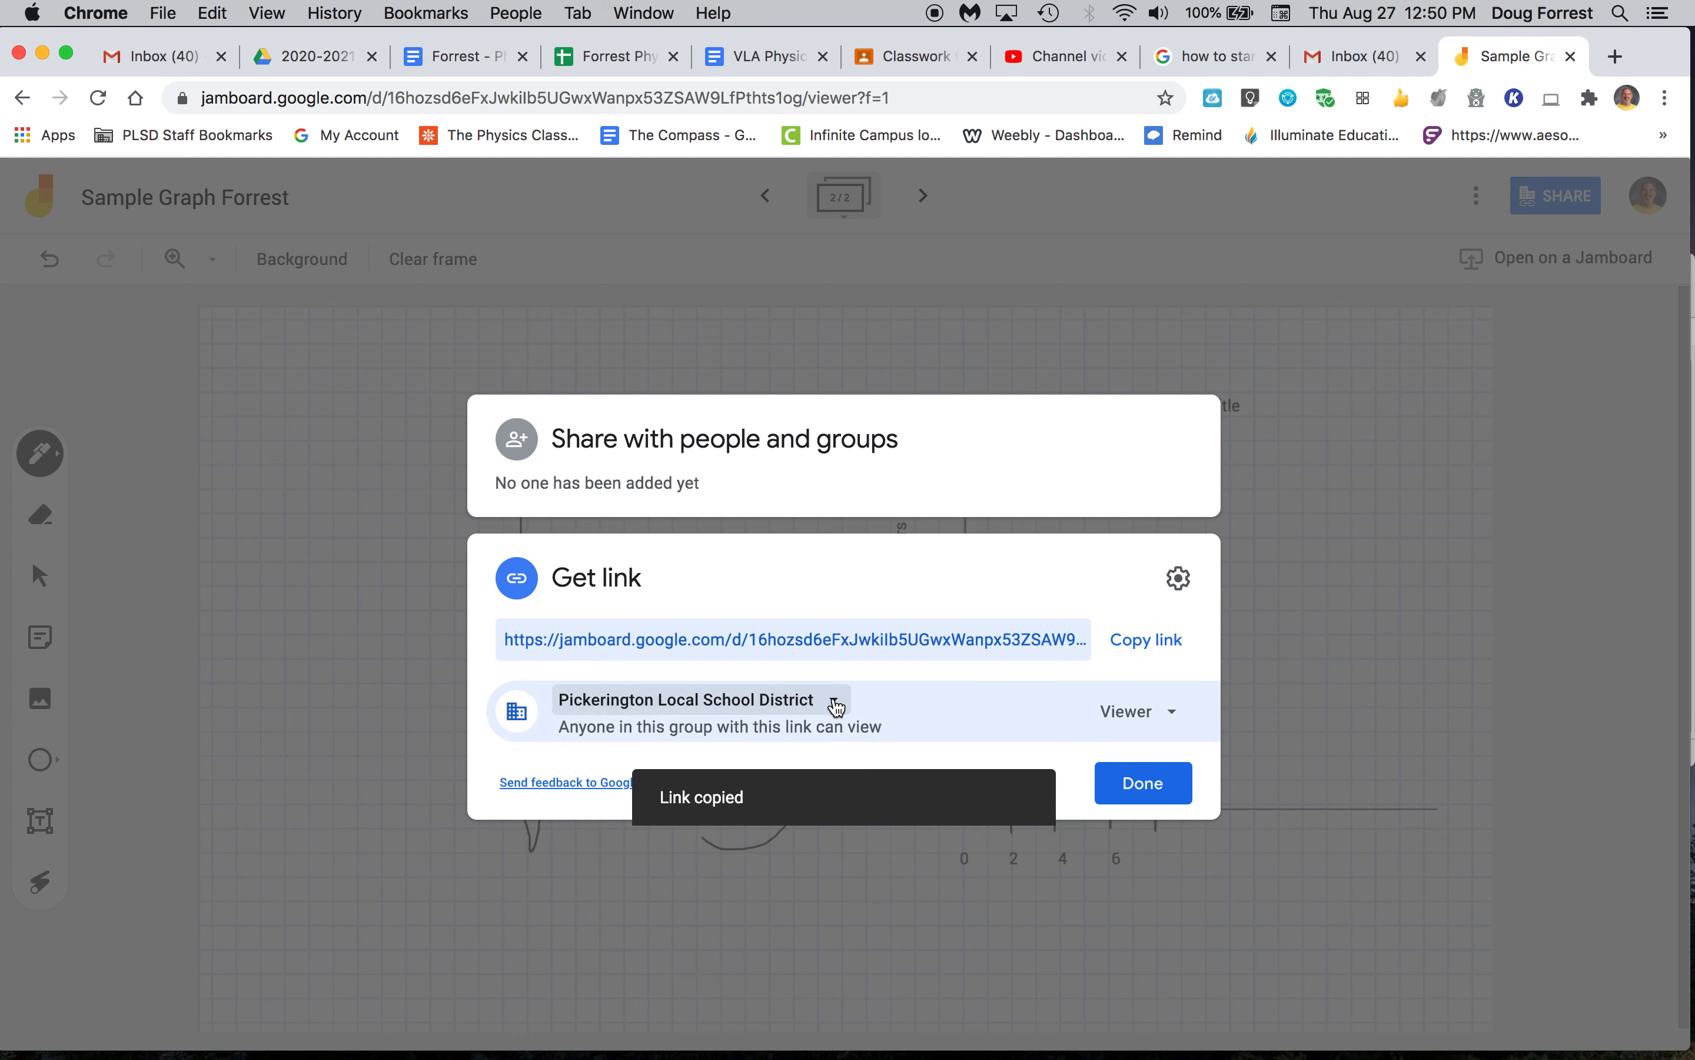
Change the link access to anyone with the link, copy the link, and finish sharing
{"action": "left_click", "coordinate": [834, 703]}
{"action": "left_click", "coordinate": [721, 915]}
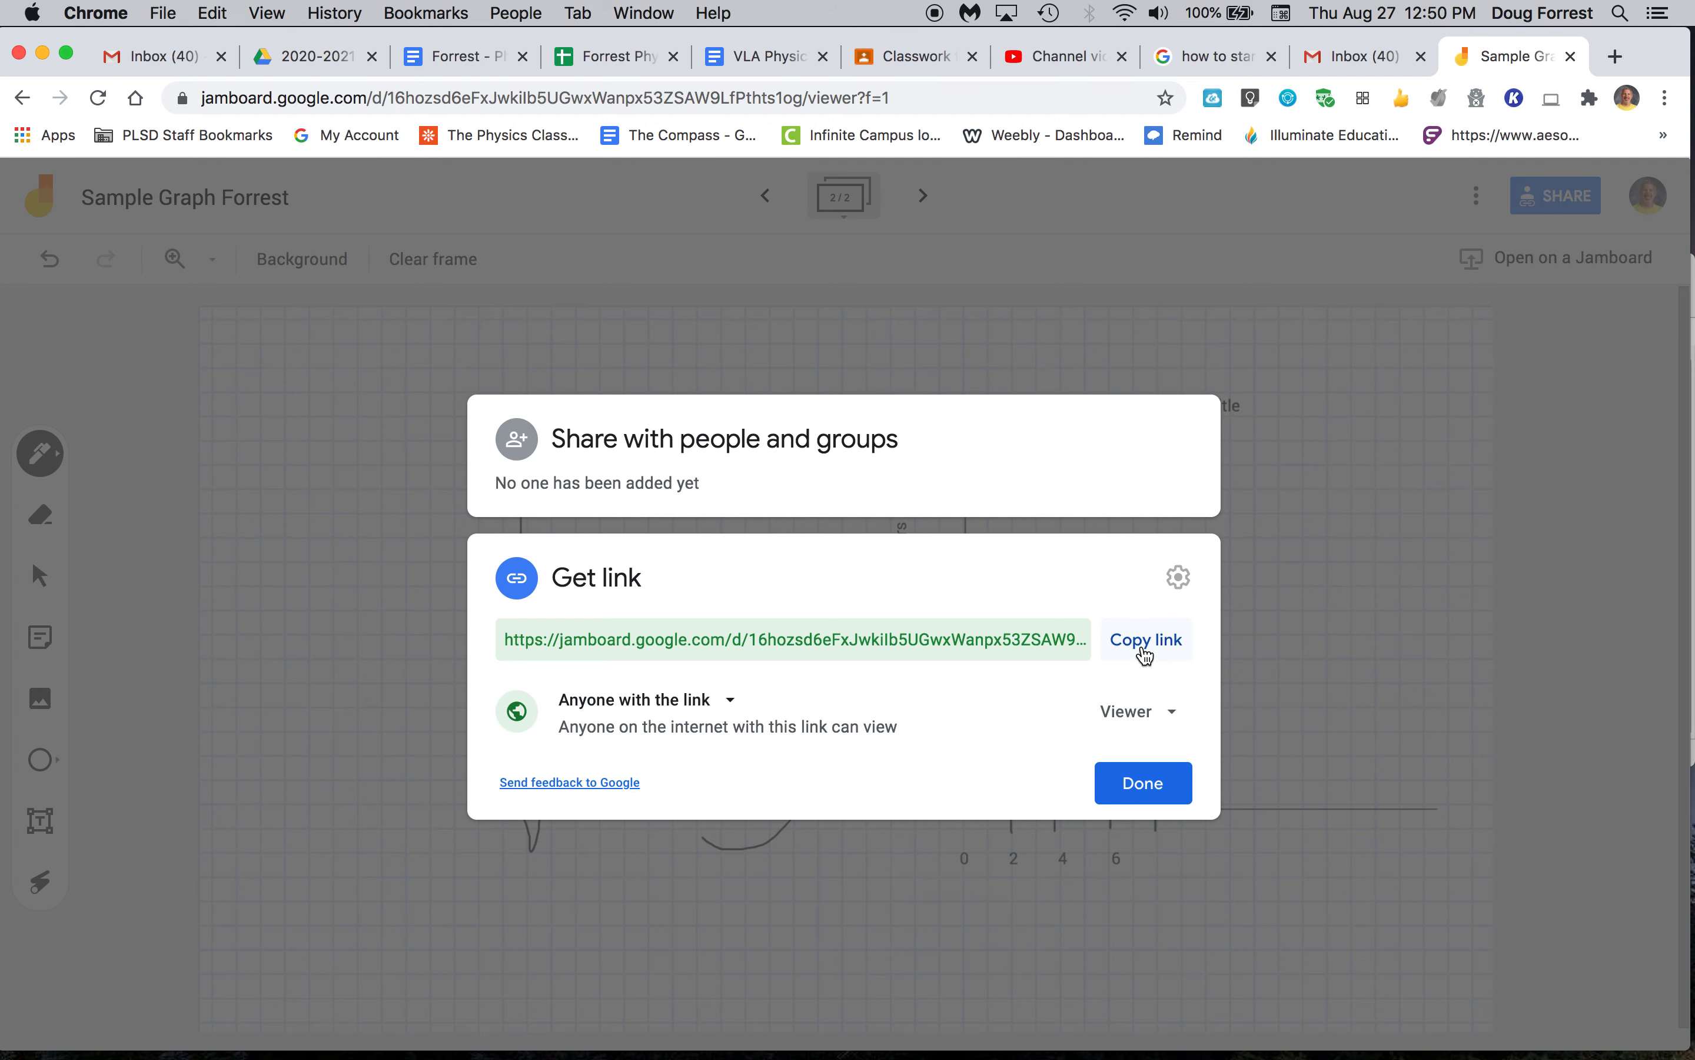
{"action": "left_click", "coordinate": [1145, 655]}
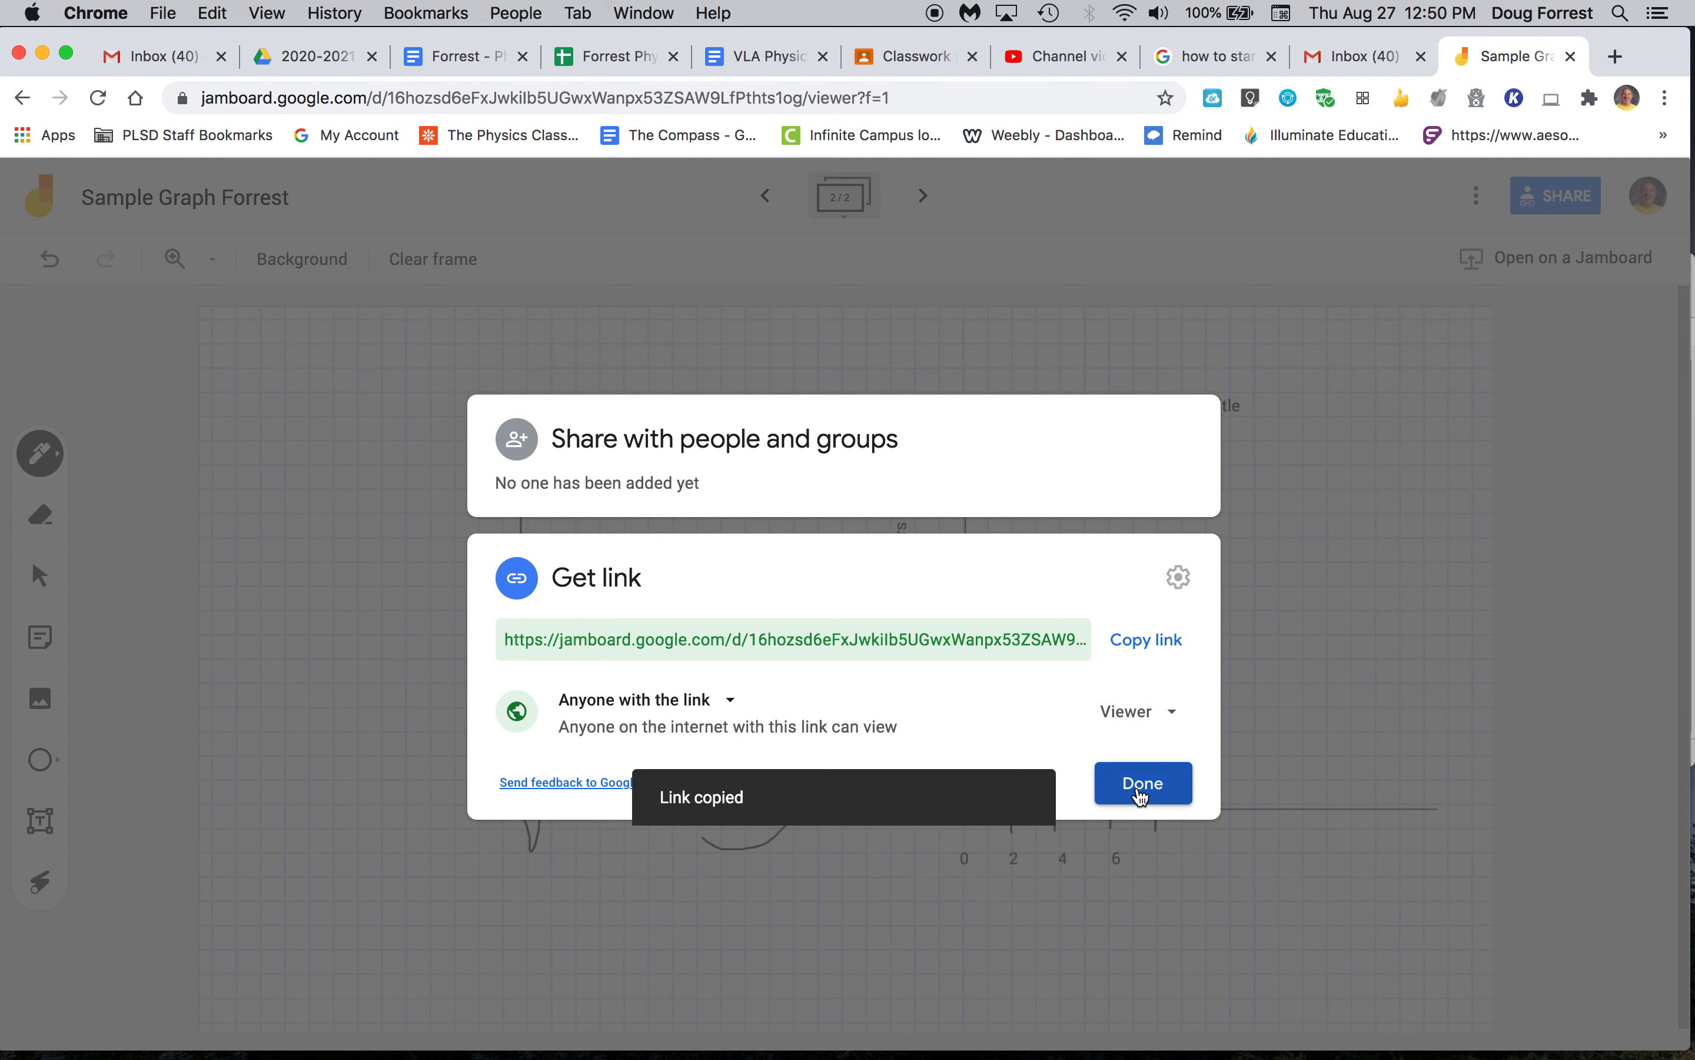
{"action": "left_click", "coordinate": [1138, 791]}
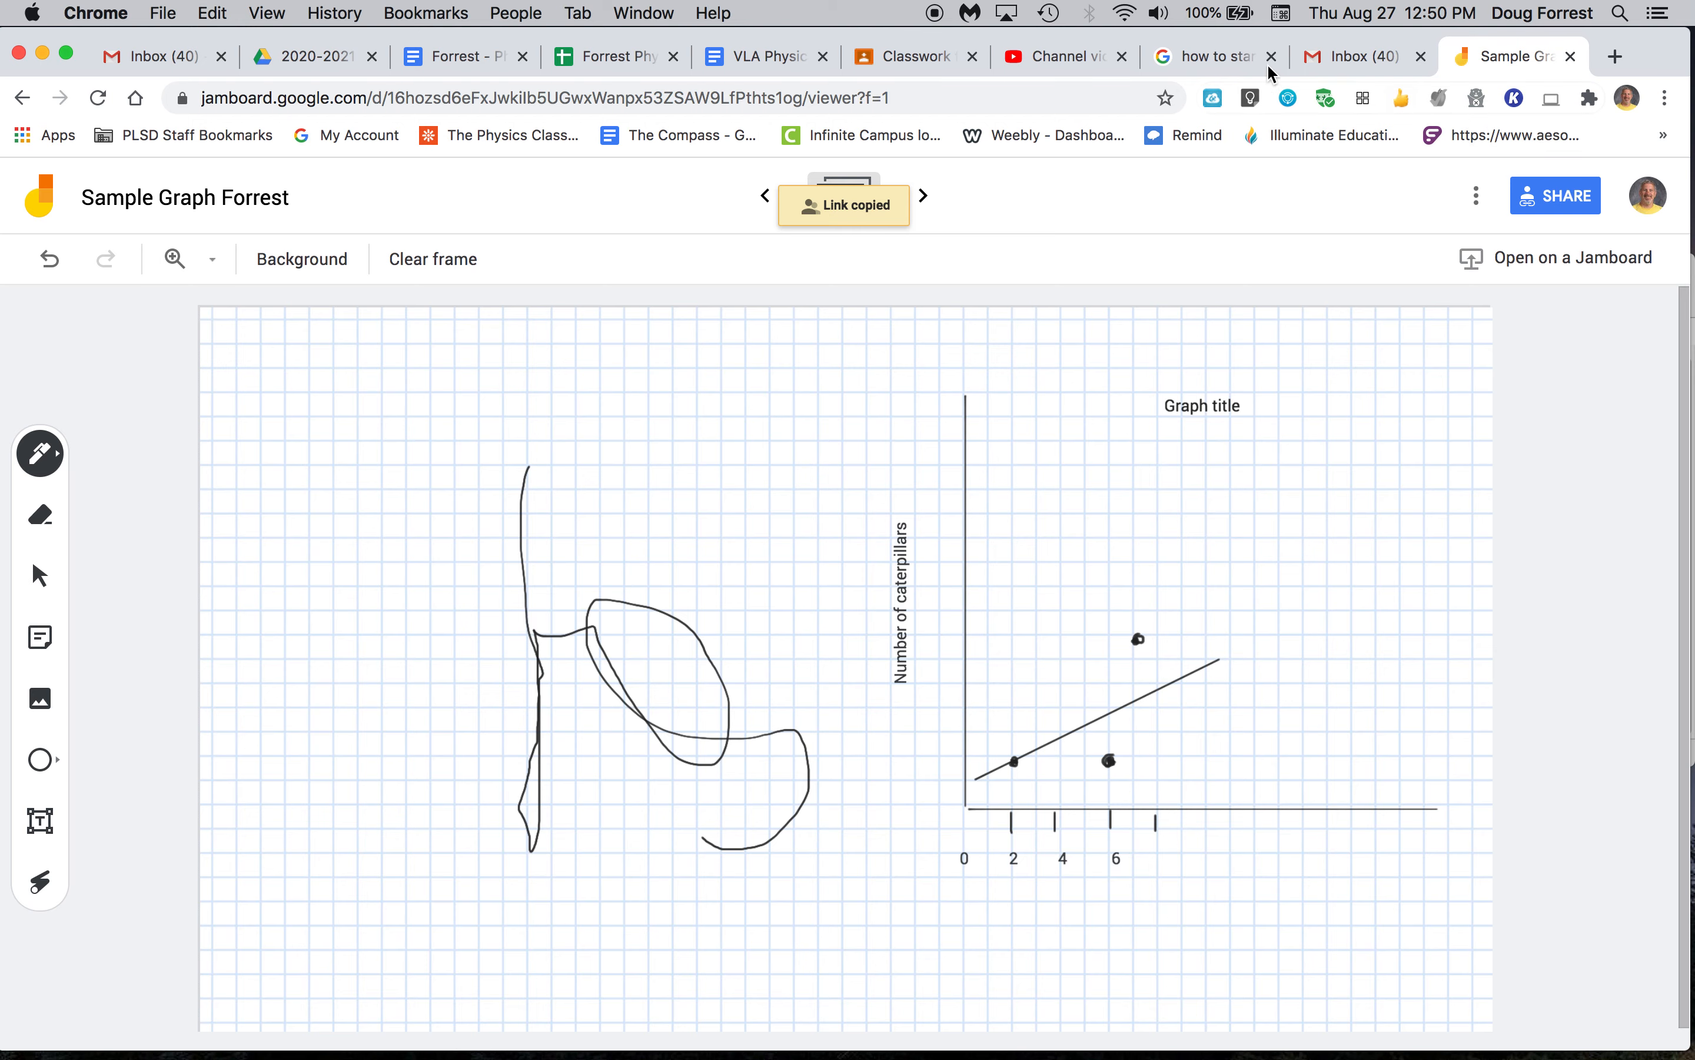
Switch to the Google Classroom Classwork page and create a new assignment titled "Graphing assignment"
{"action": "left_click", "coordinate": [902, 58]}
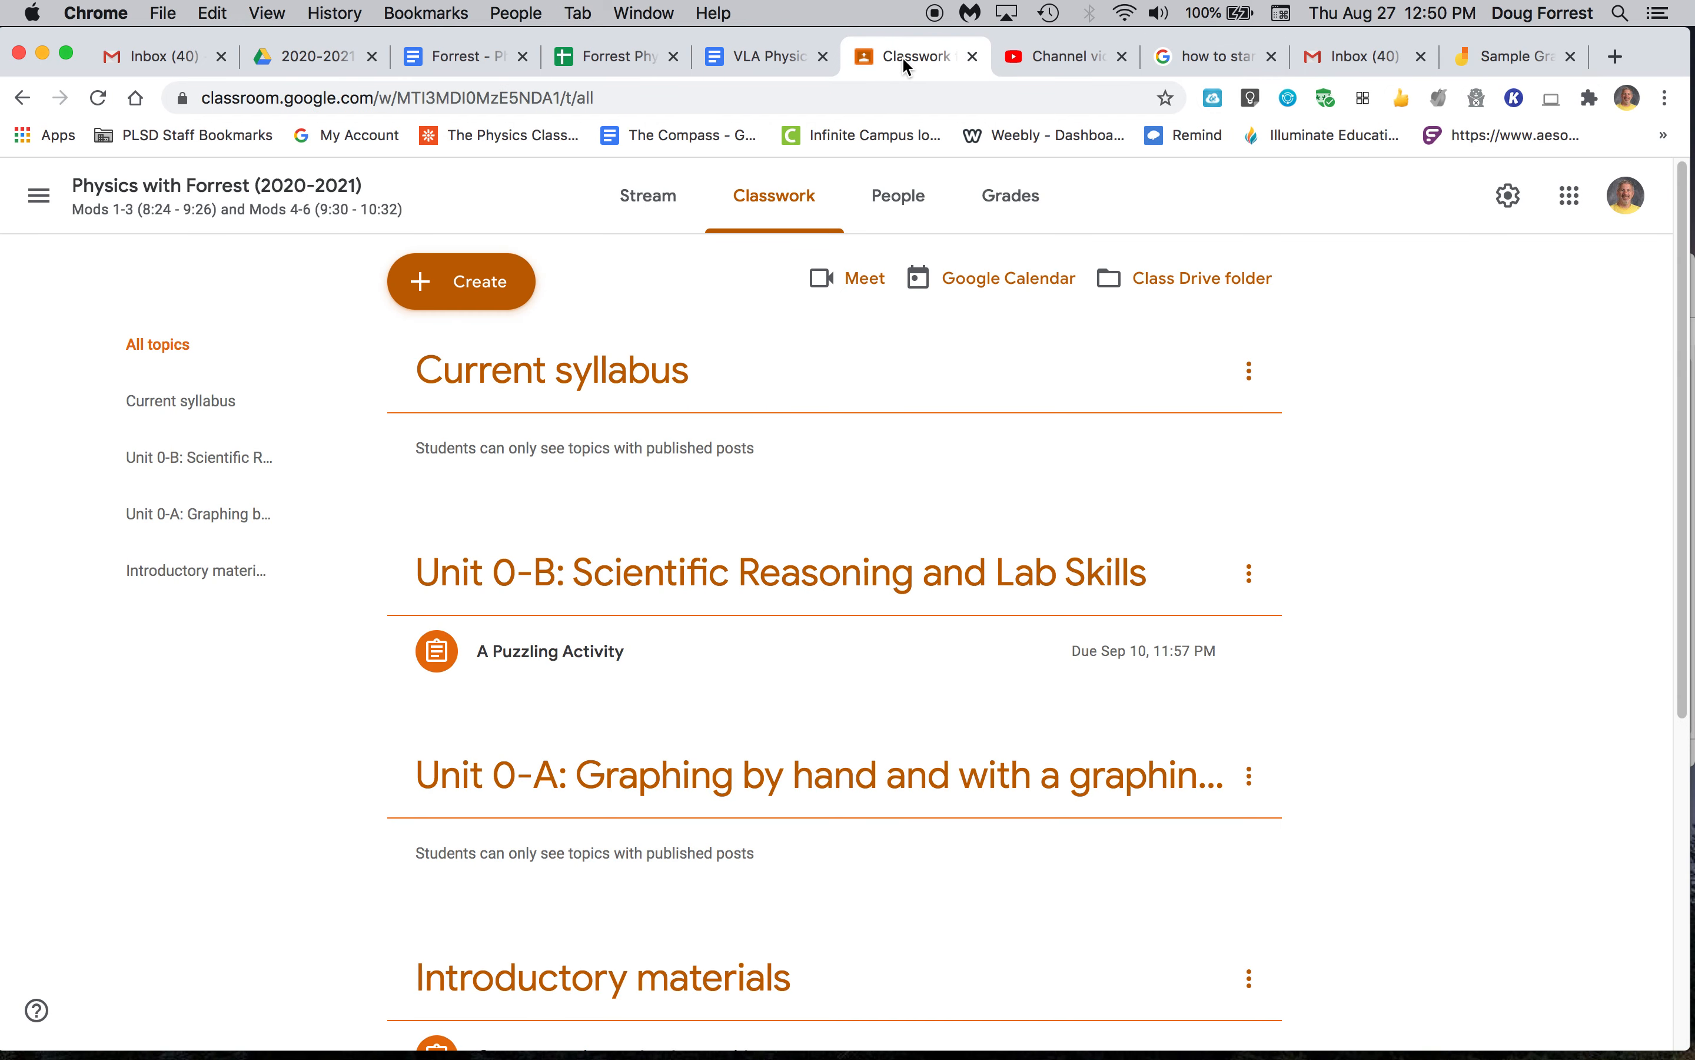
{"action": "left_click", "coordinate": [493, 293]}
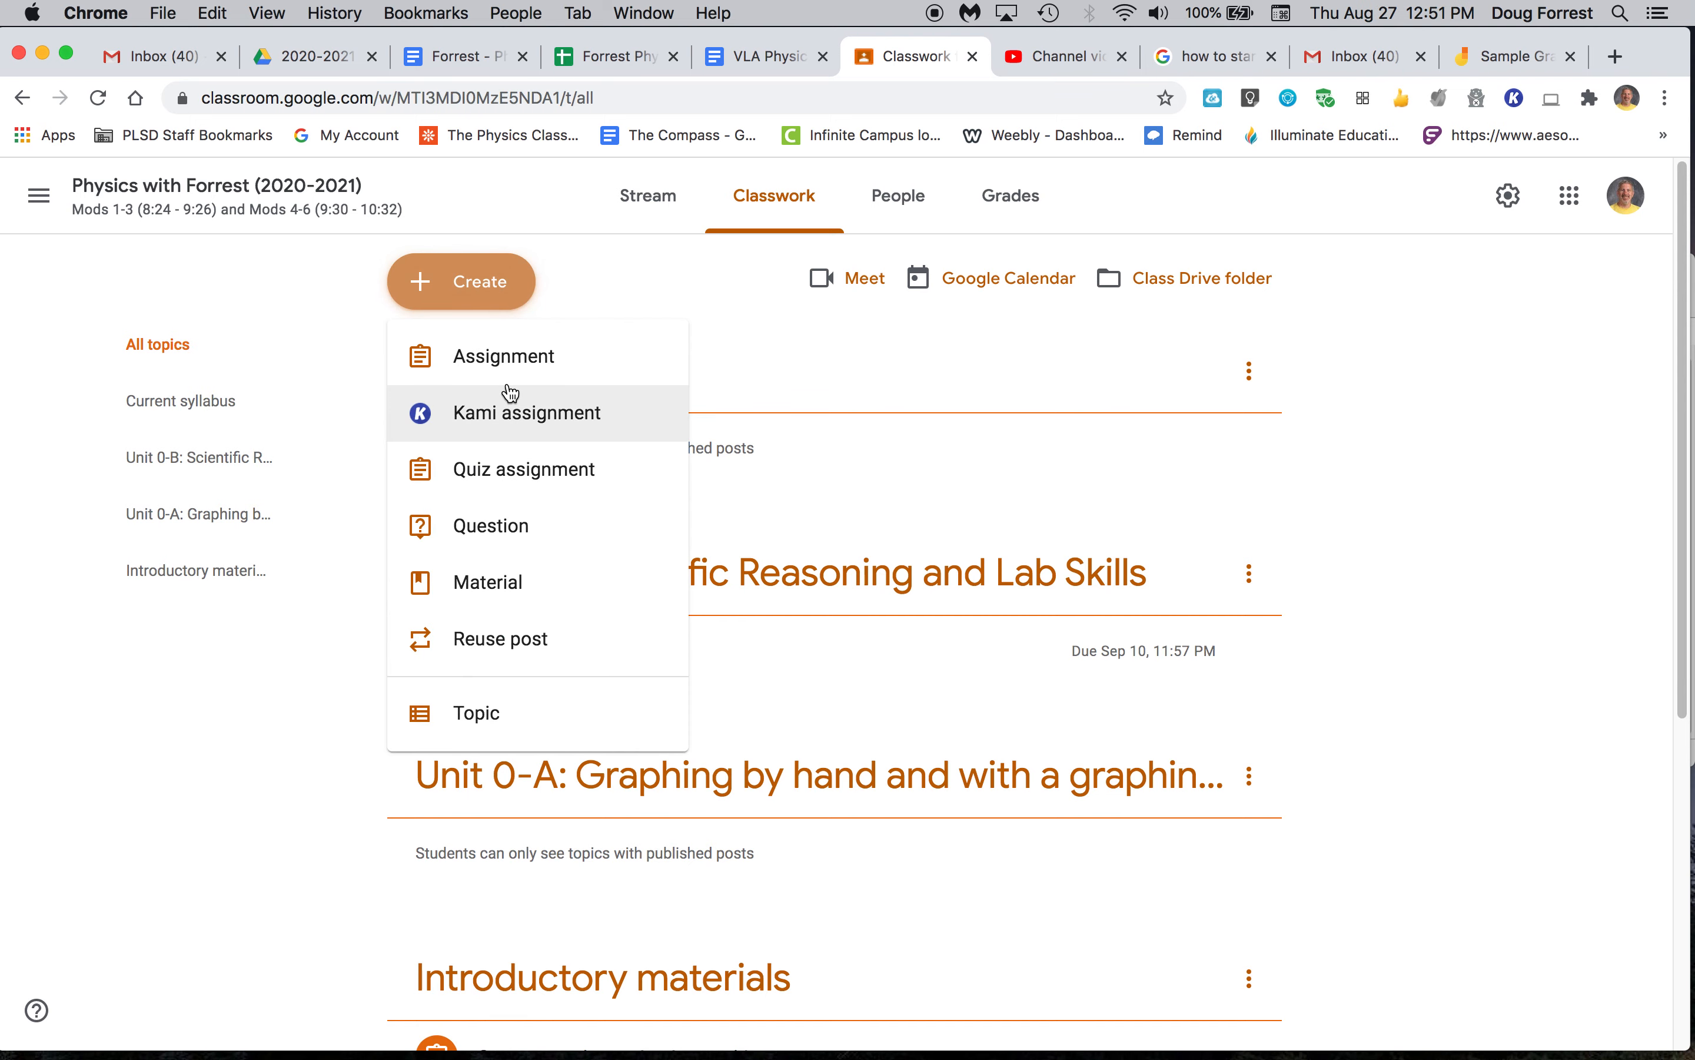
{"action": "left_click", "coordinate": [502, 360]}
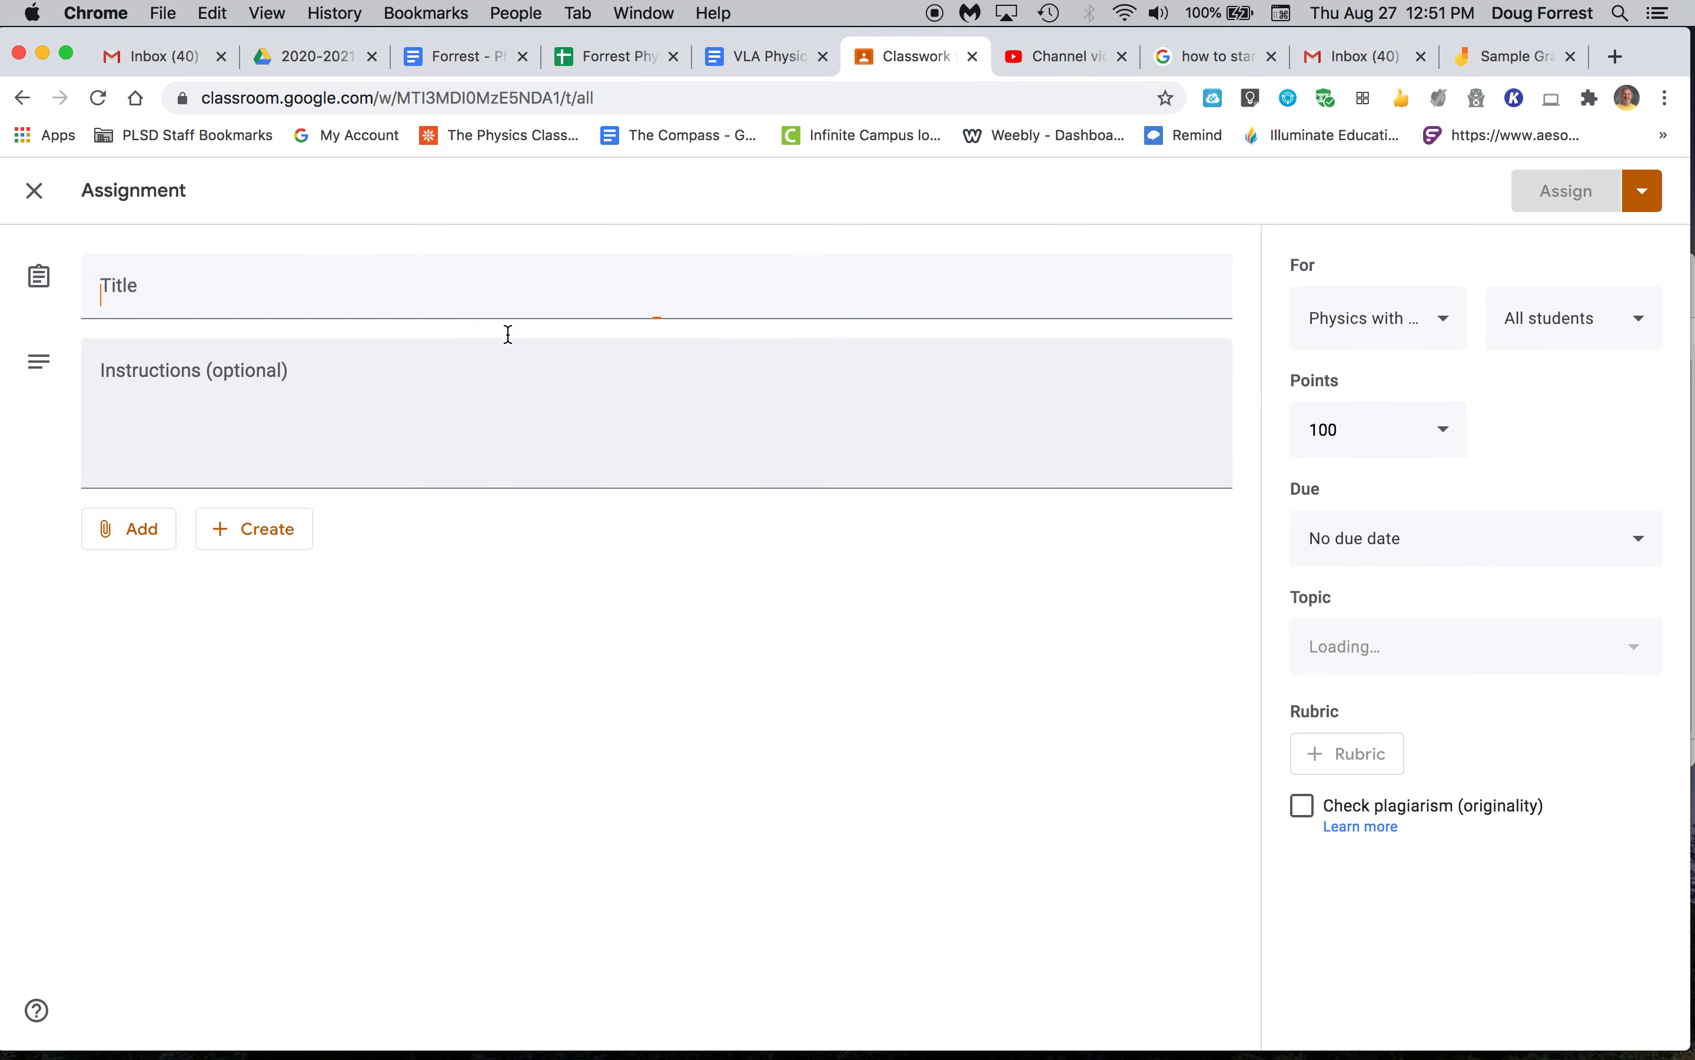
{"action": "type", "text": "Graph"}
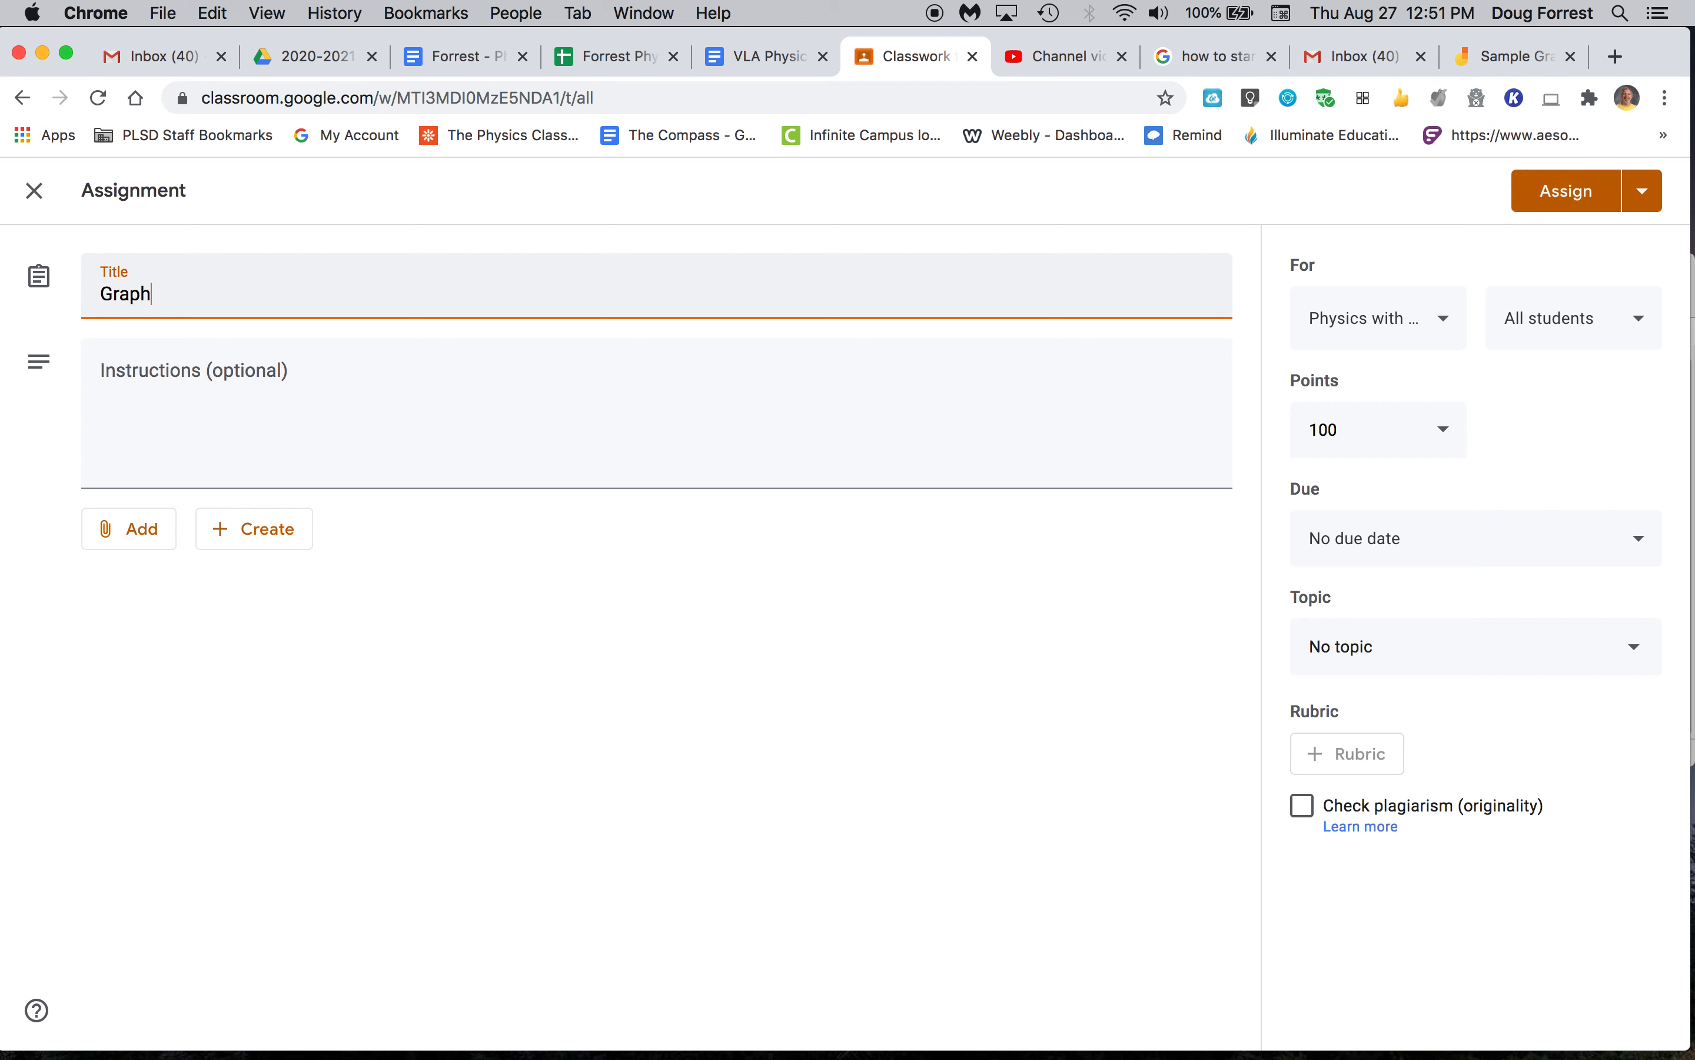
{"action": "type", "text": "ing assignment"}
Enter "Make a graph on the Jamboard!" as the assignment instructions
{"action": "left_click", "coordinate": [217, 375]}
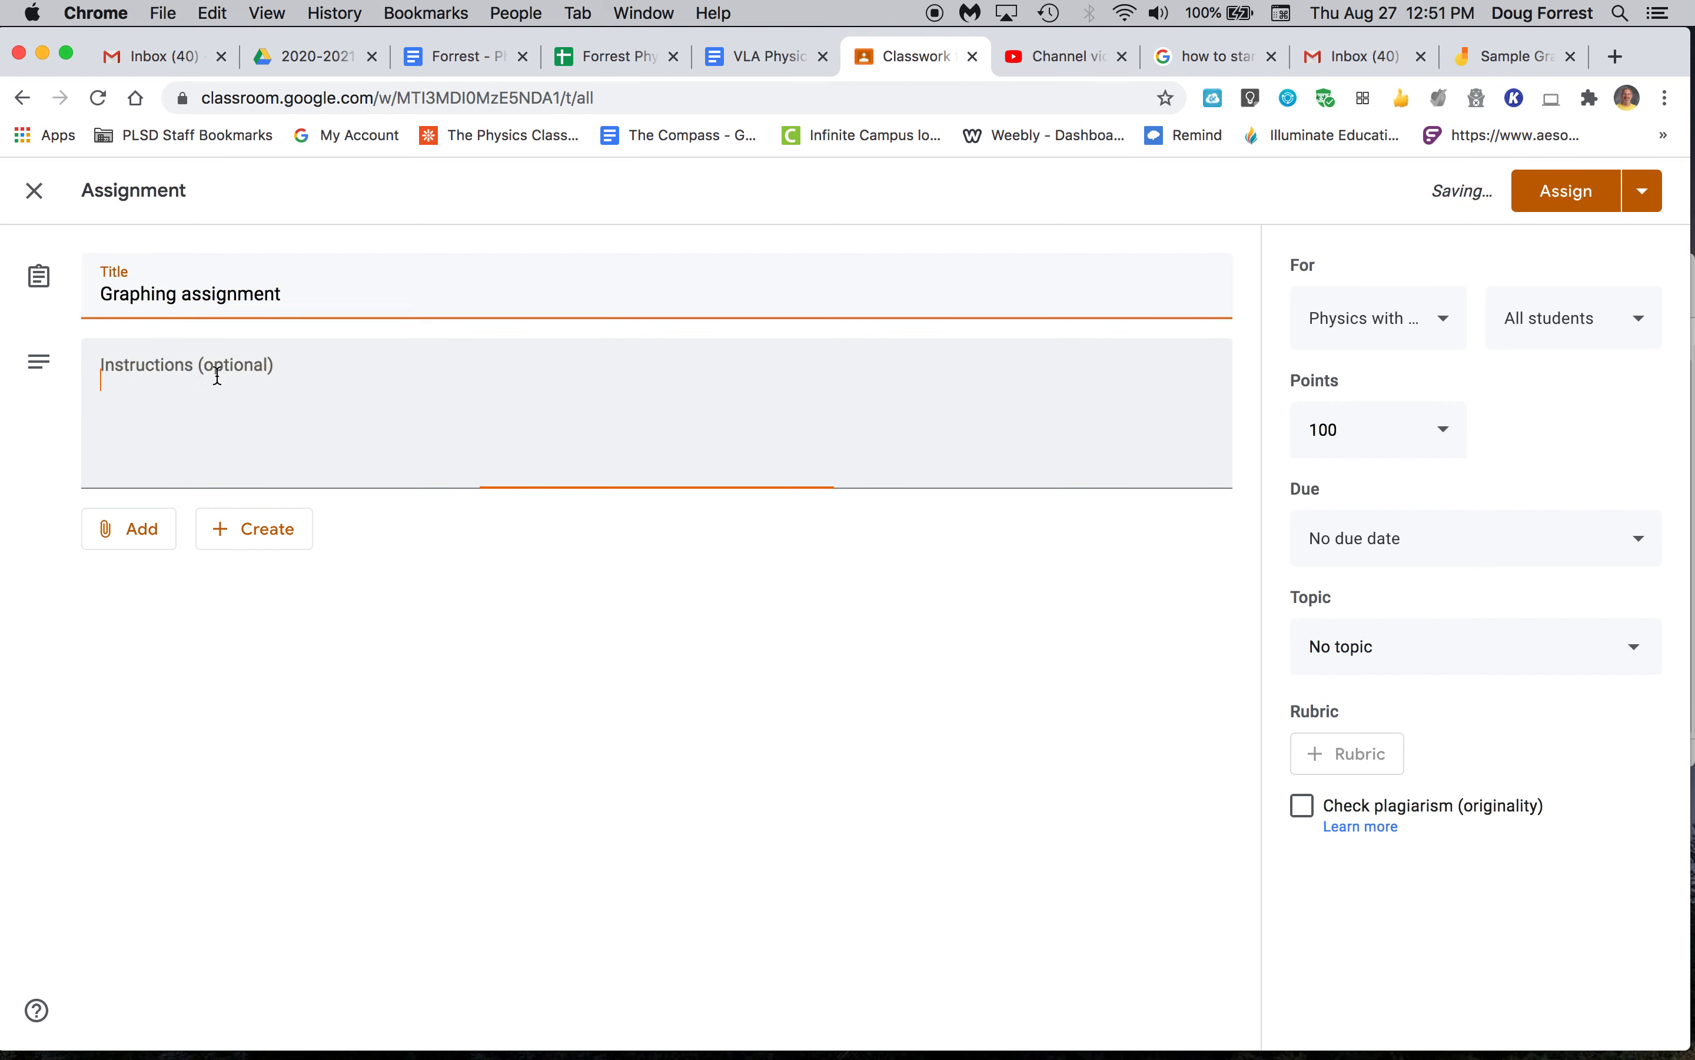
{"action": "type", "text": "Make"}
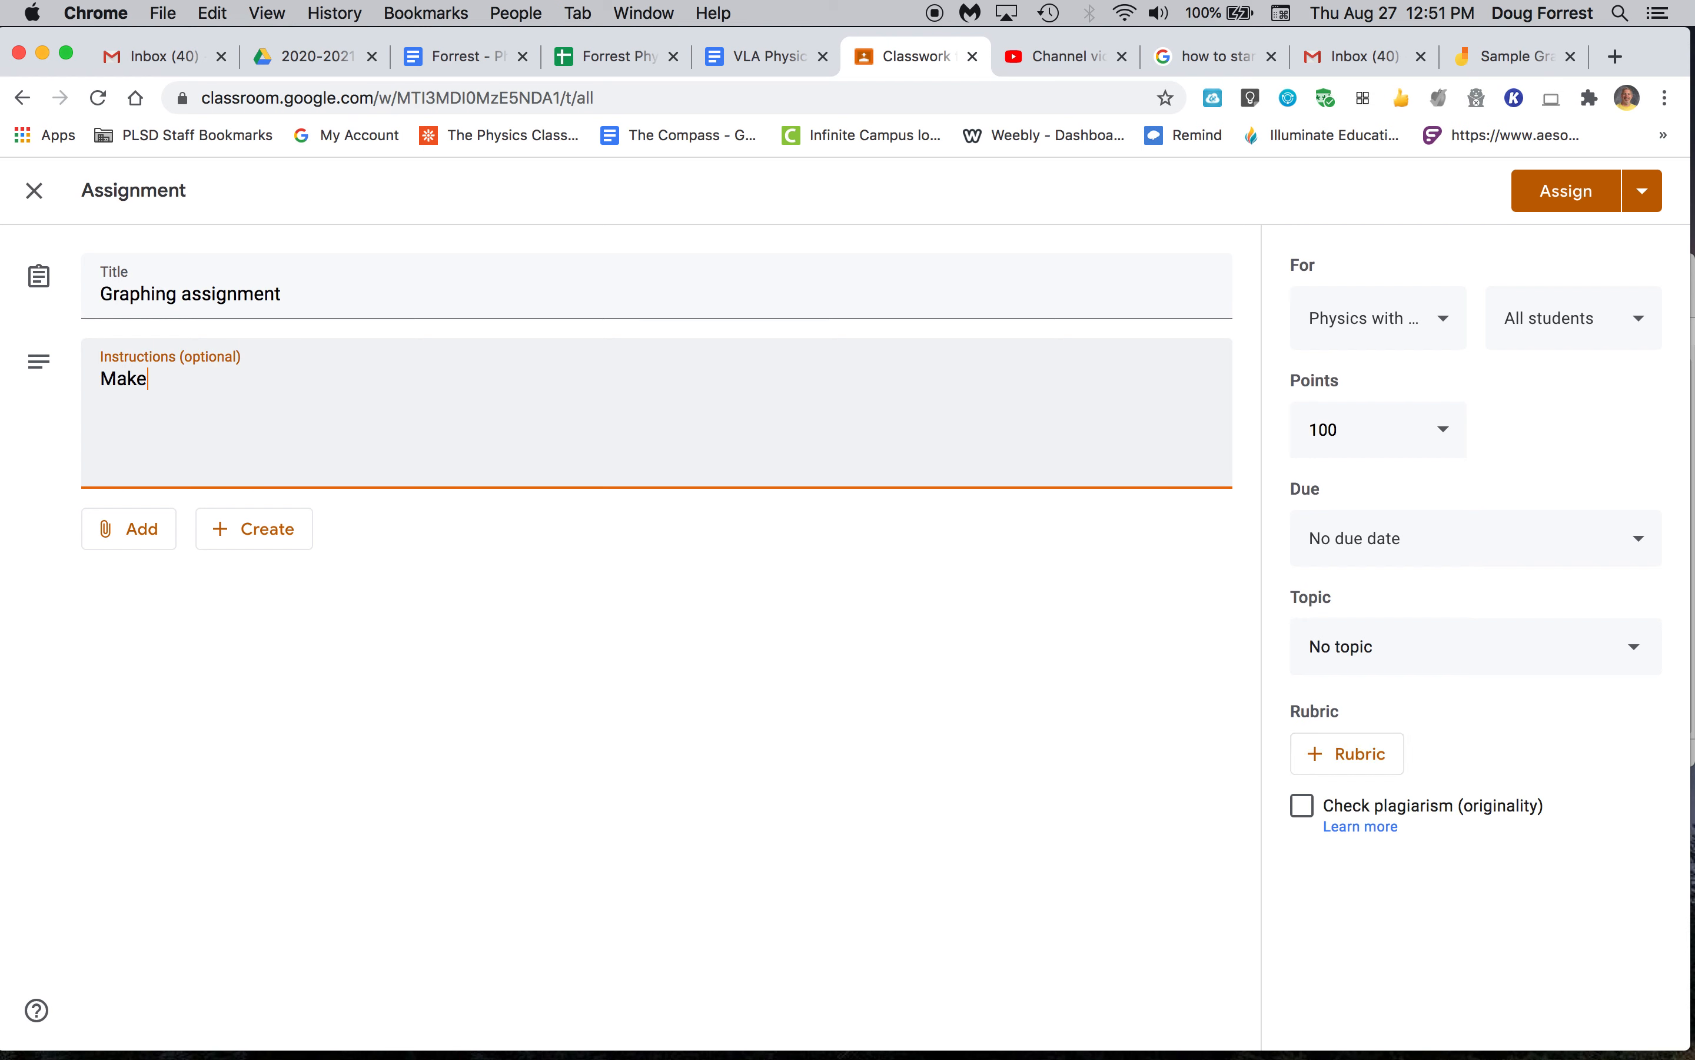
{"action": "type", "text": " a graph on the Jamboar"}
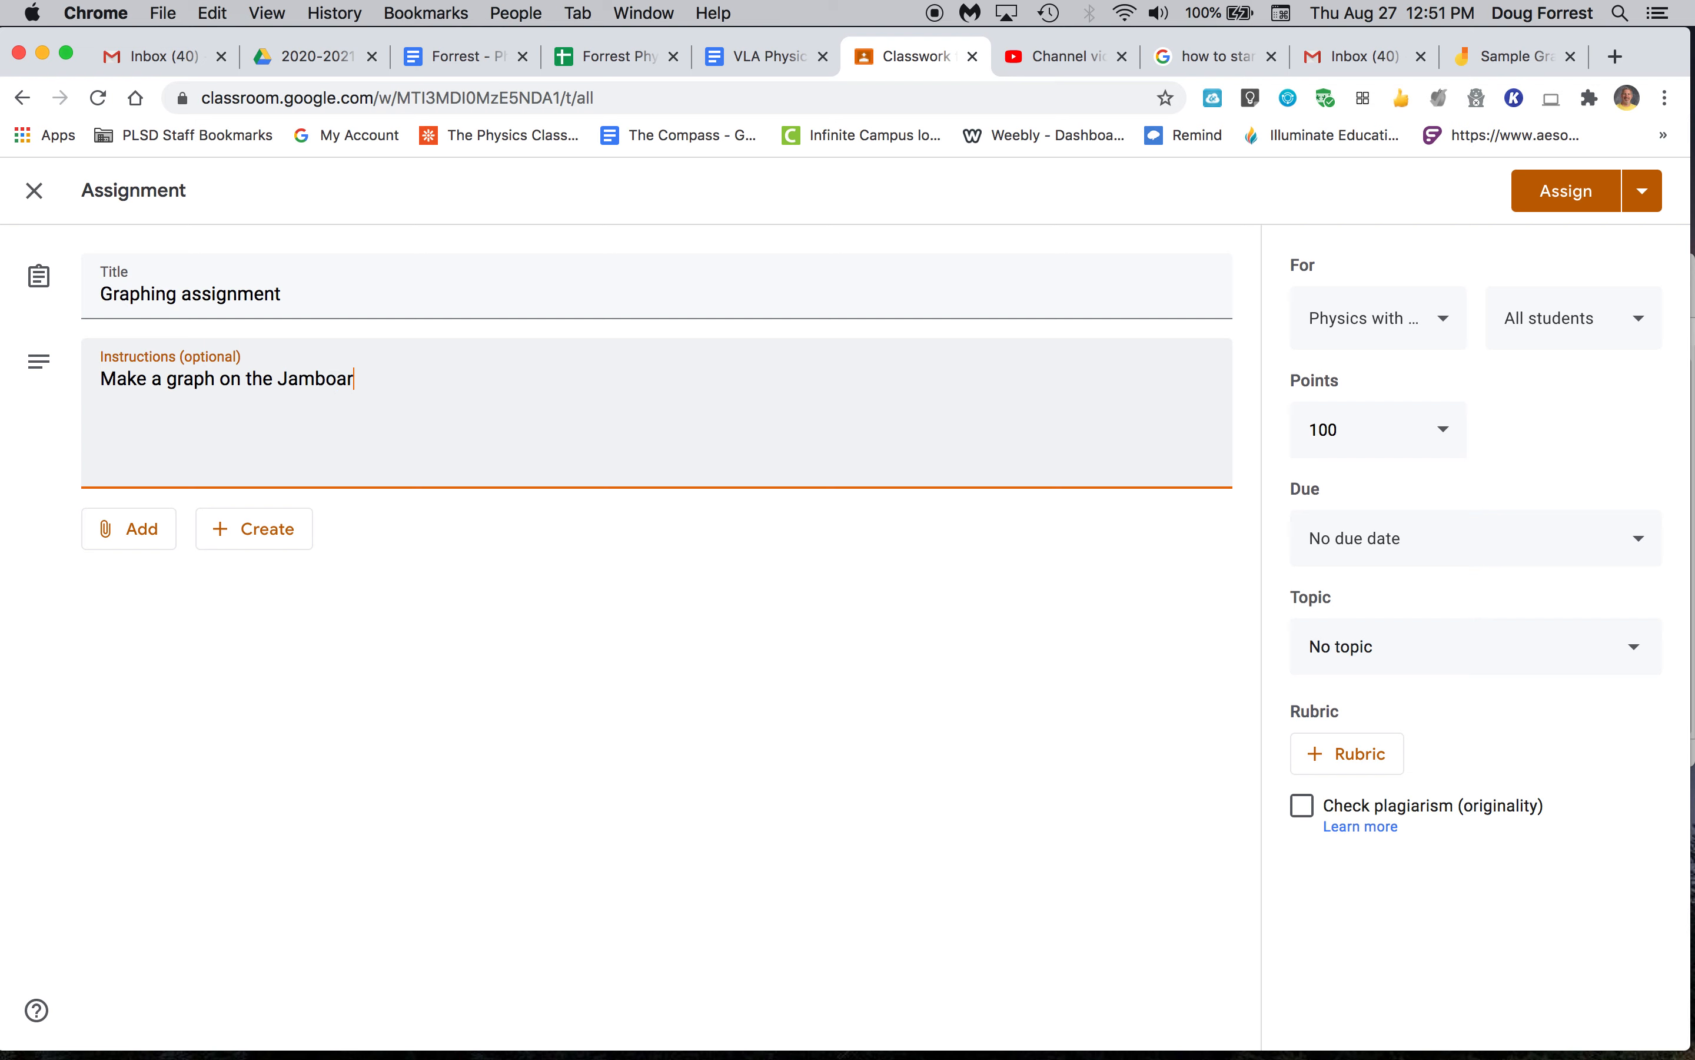
{"action": "type", "text": "d!"}
Attach the copied Jamboard link to the assignment and open the attachment's student access options
{"action": "left_click", "coordinate": [155, 537]}
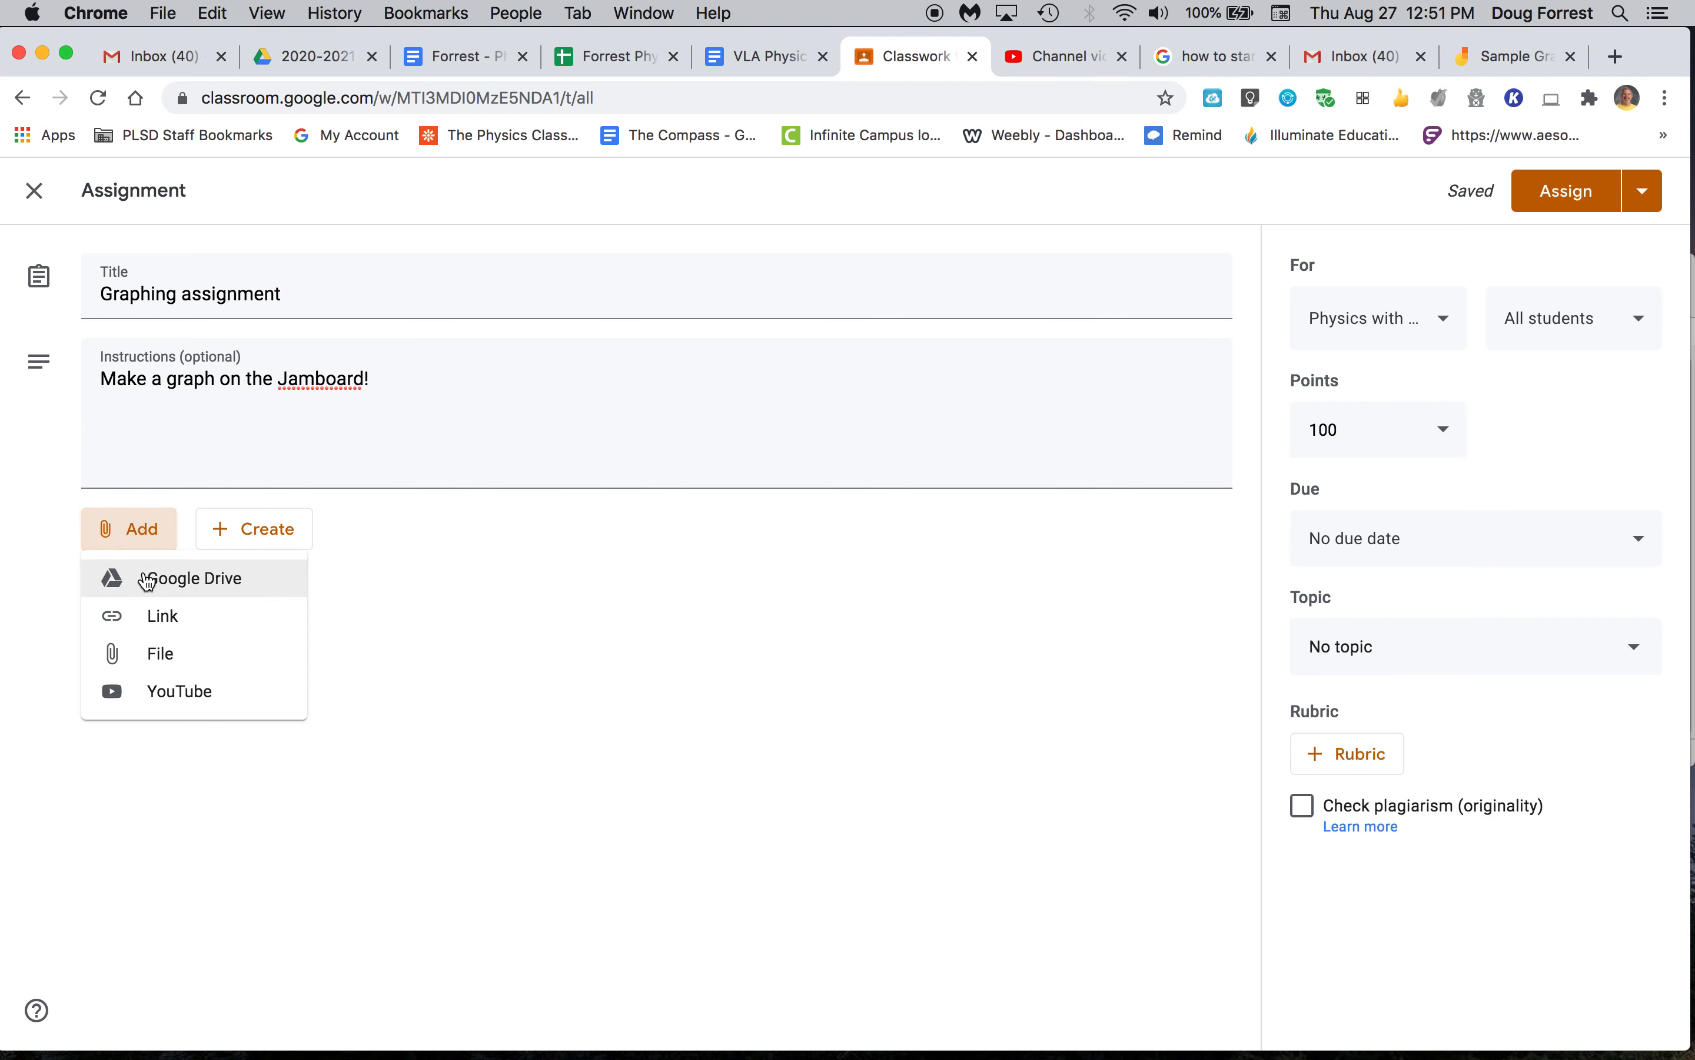
{"action": "left_click", "coordinate": [167, 617]}
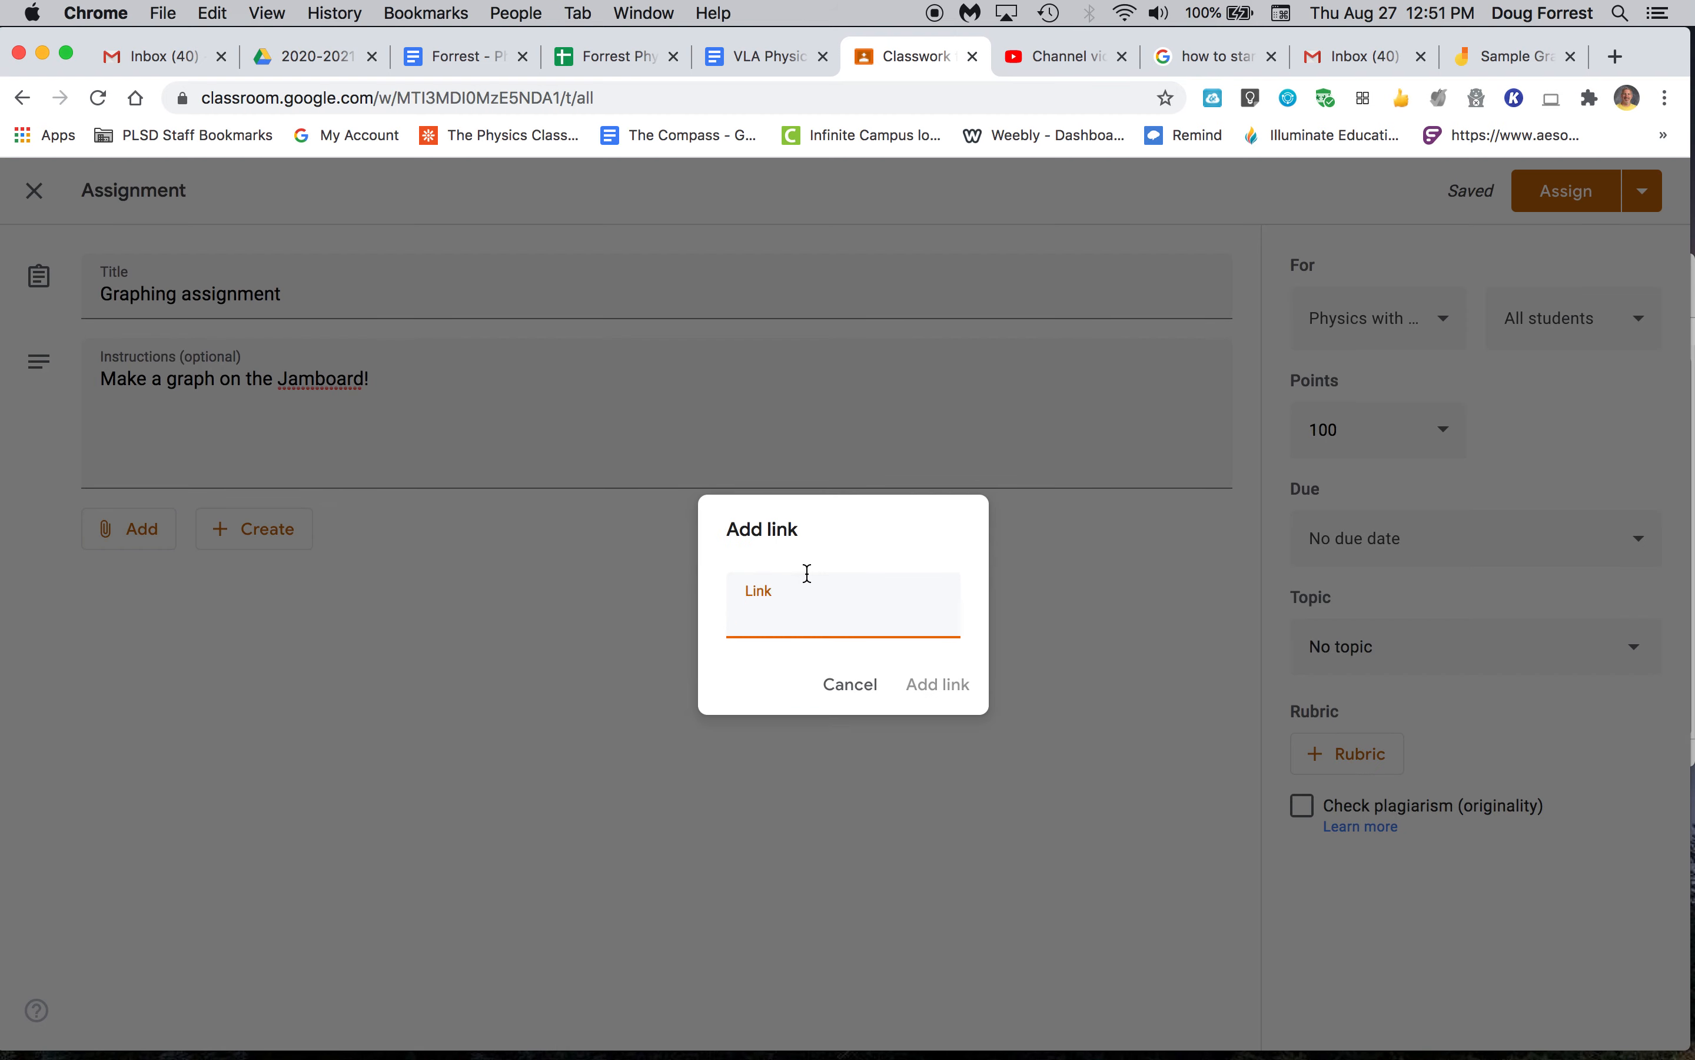
{"action": "key", "text": "super+v"}
{"action": "left_click", "coordinate": [937, 685]}
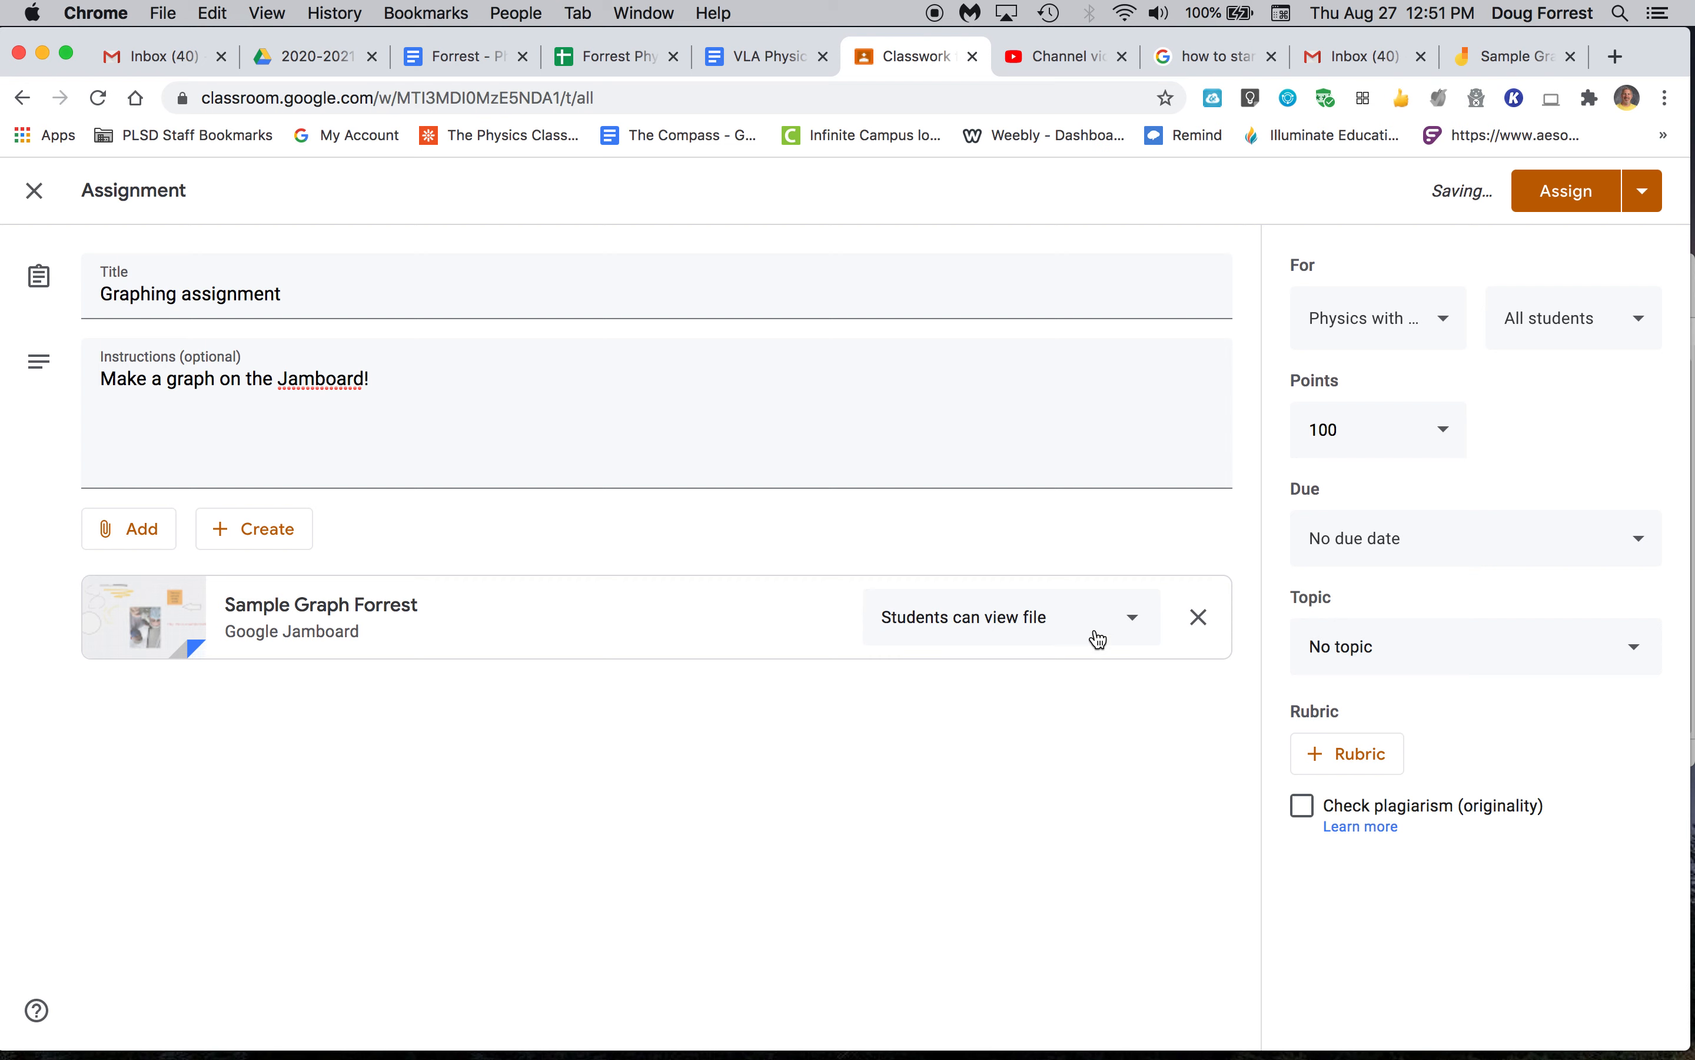
{"action": "left_click", "coordinate": [1135, 636]}
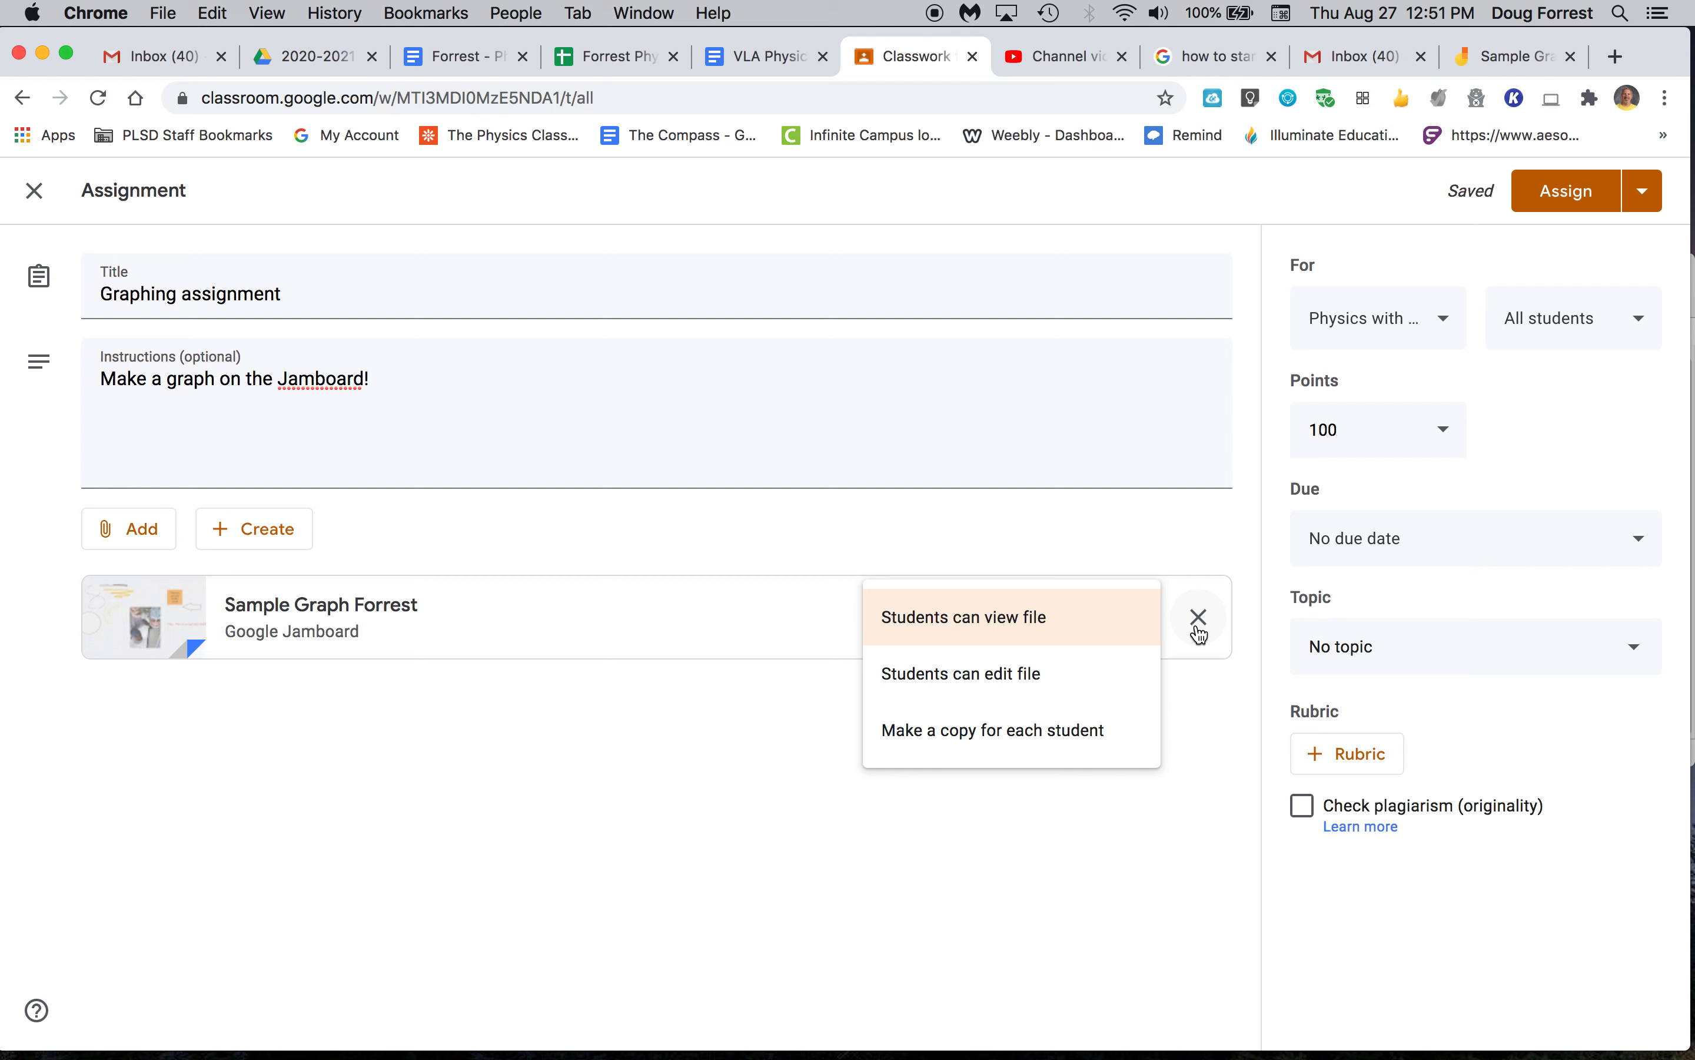
Switch to QuickTime Player, quit it, and enter Sample as the file name for keeping the screen recording
{"action": "mouse_move", "coordinate": [3, 892]}
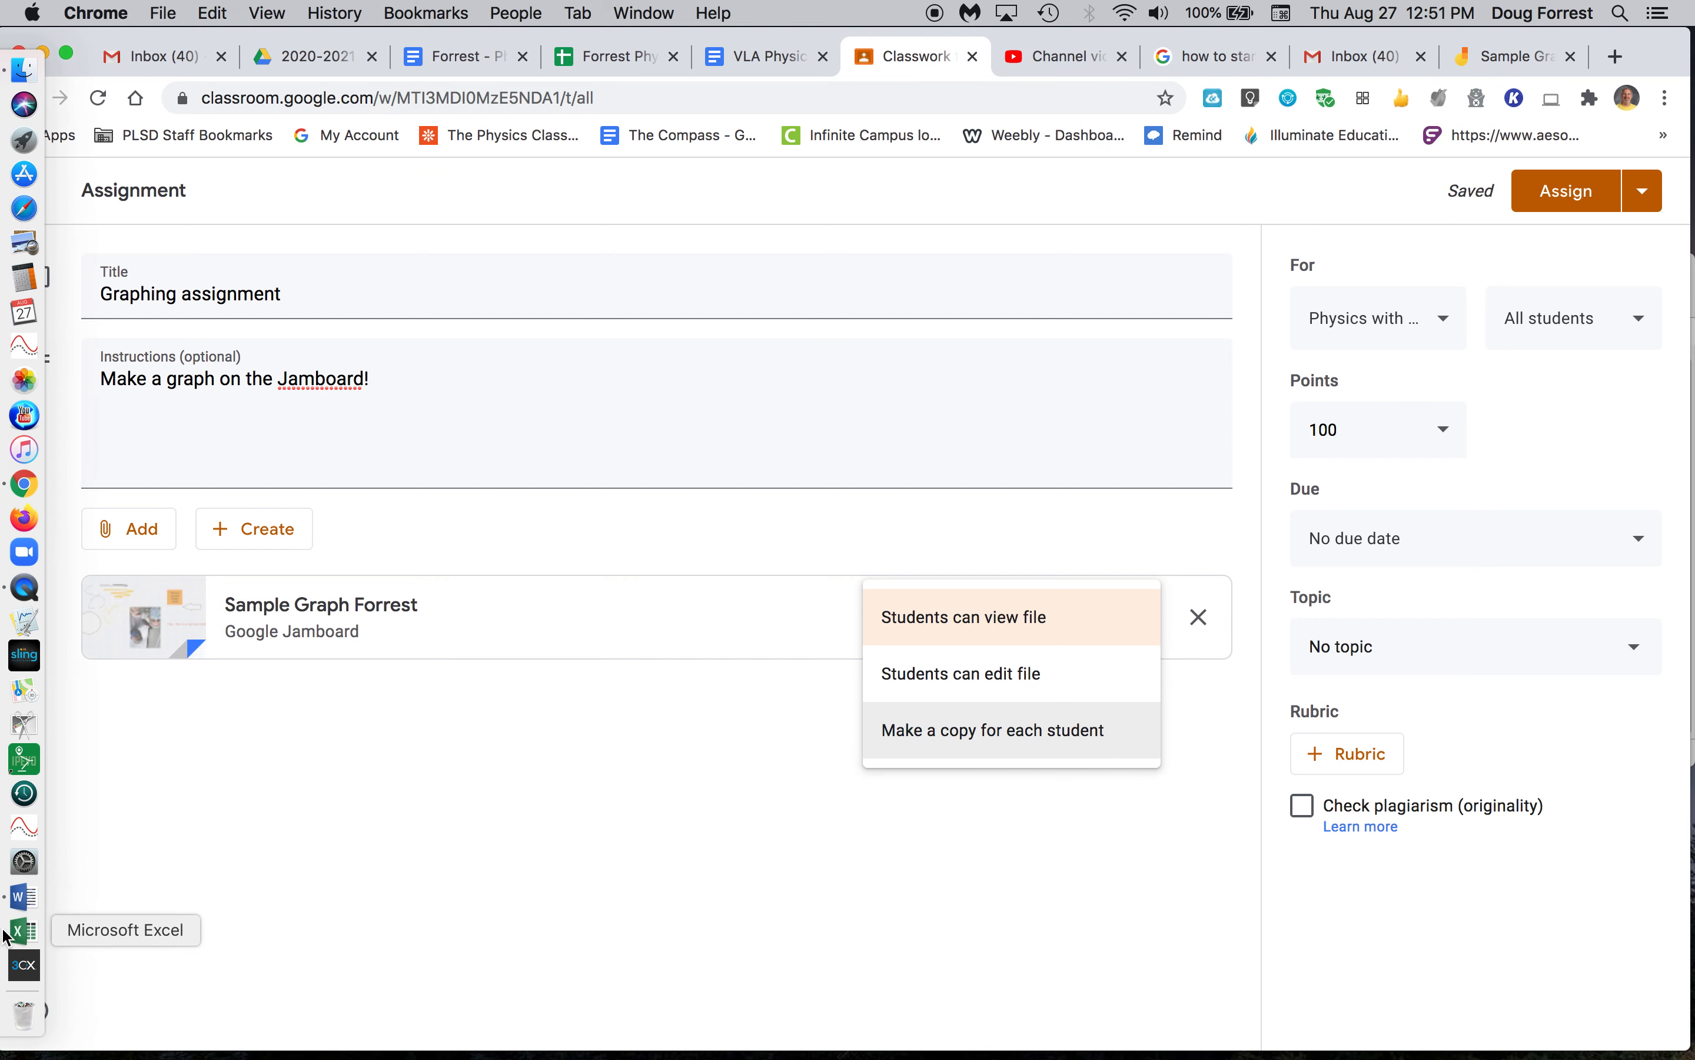
{"action": "left_click", "coordinate": [25, 587]}
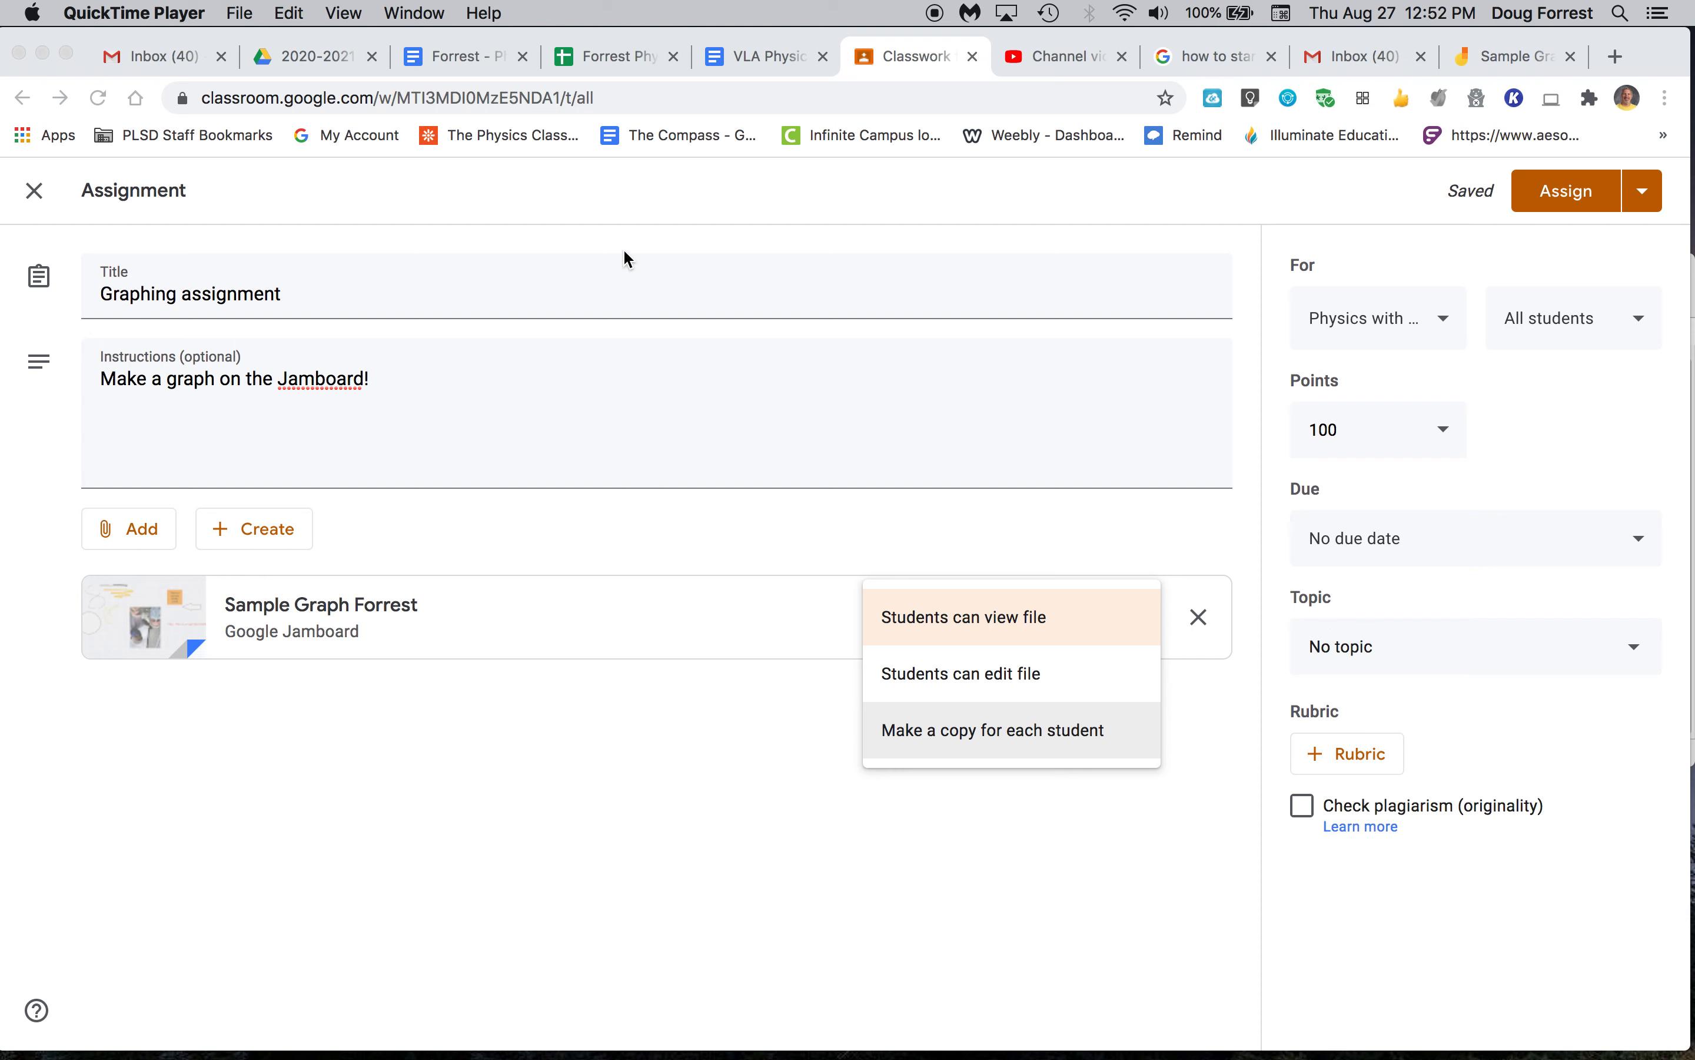
{"action": "key", "text": "super+q"}
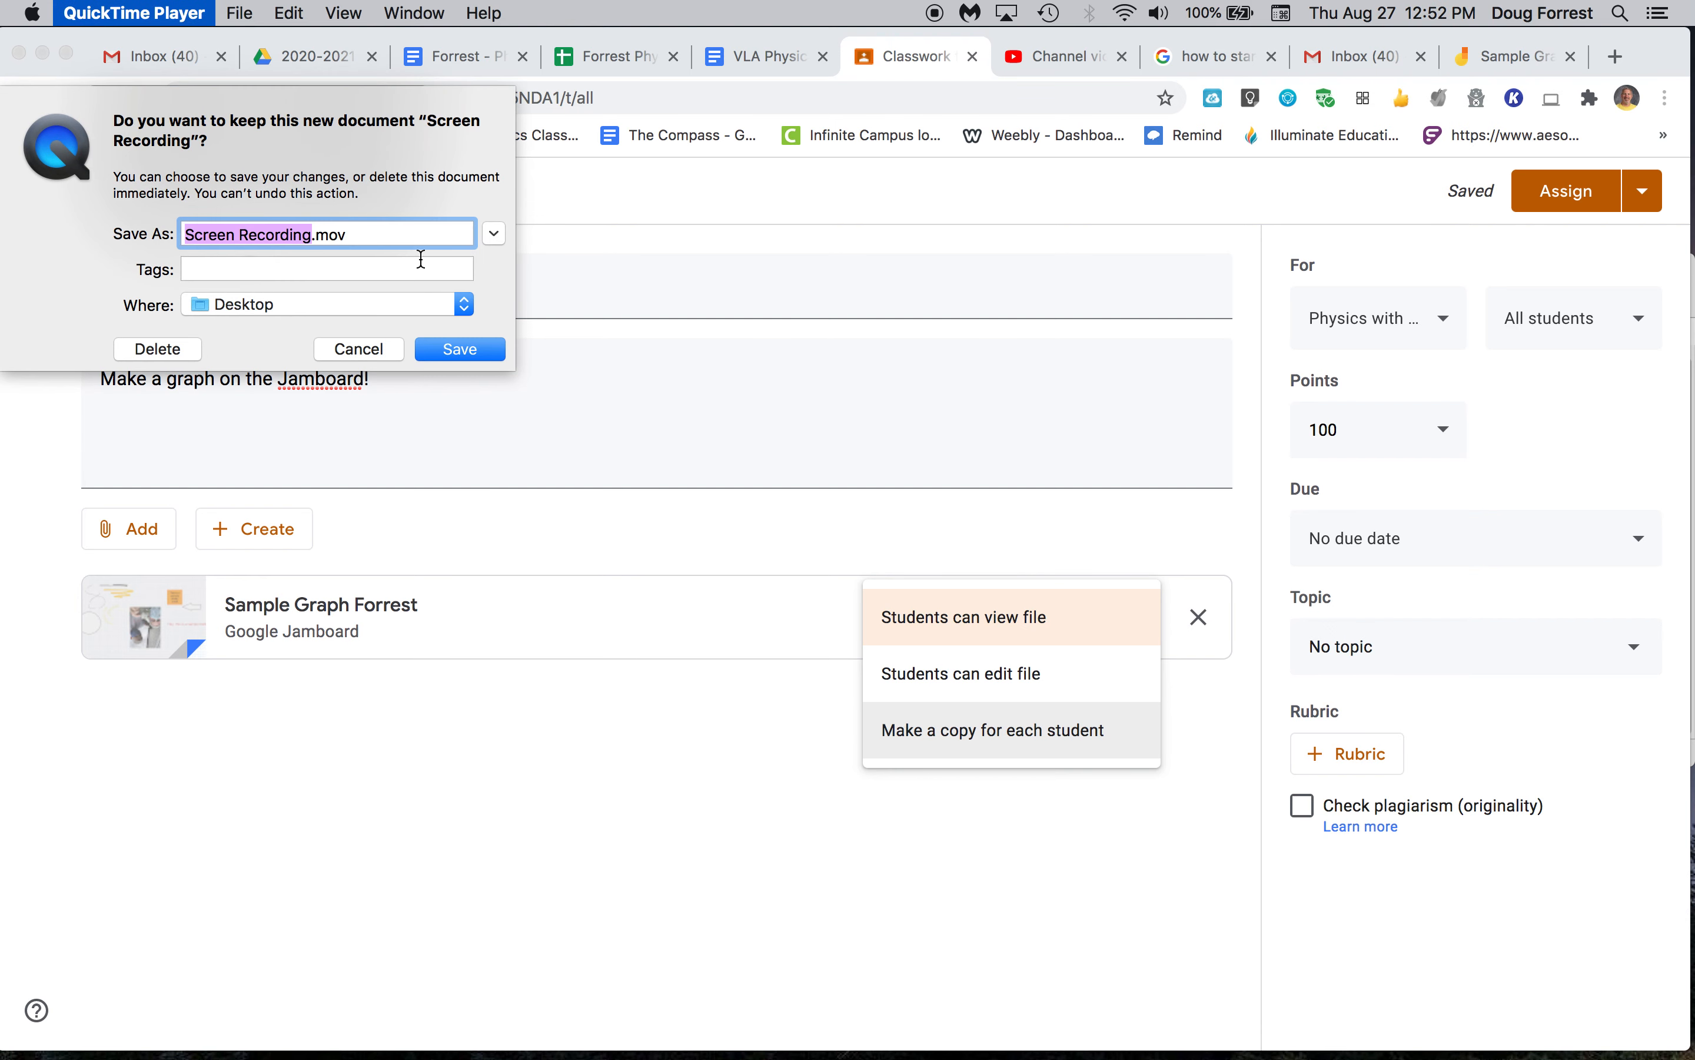
{"action": "type", "text": "Sample"}
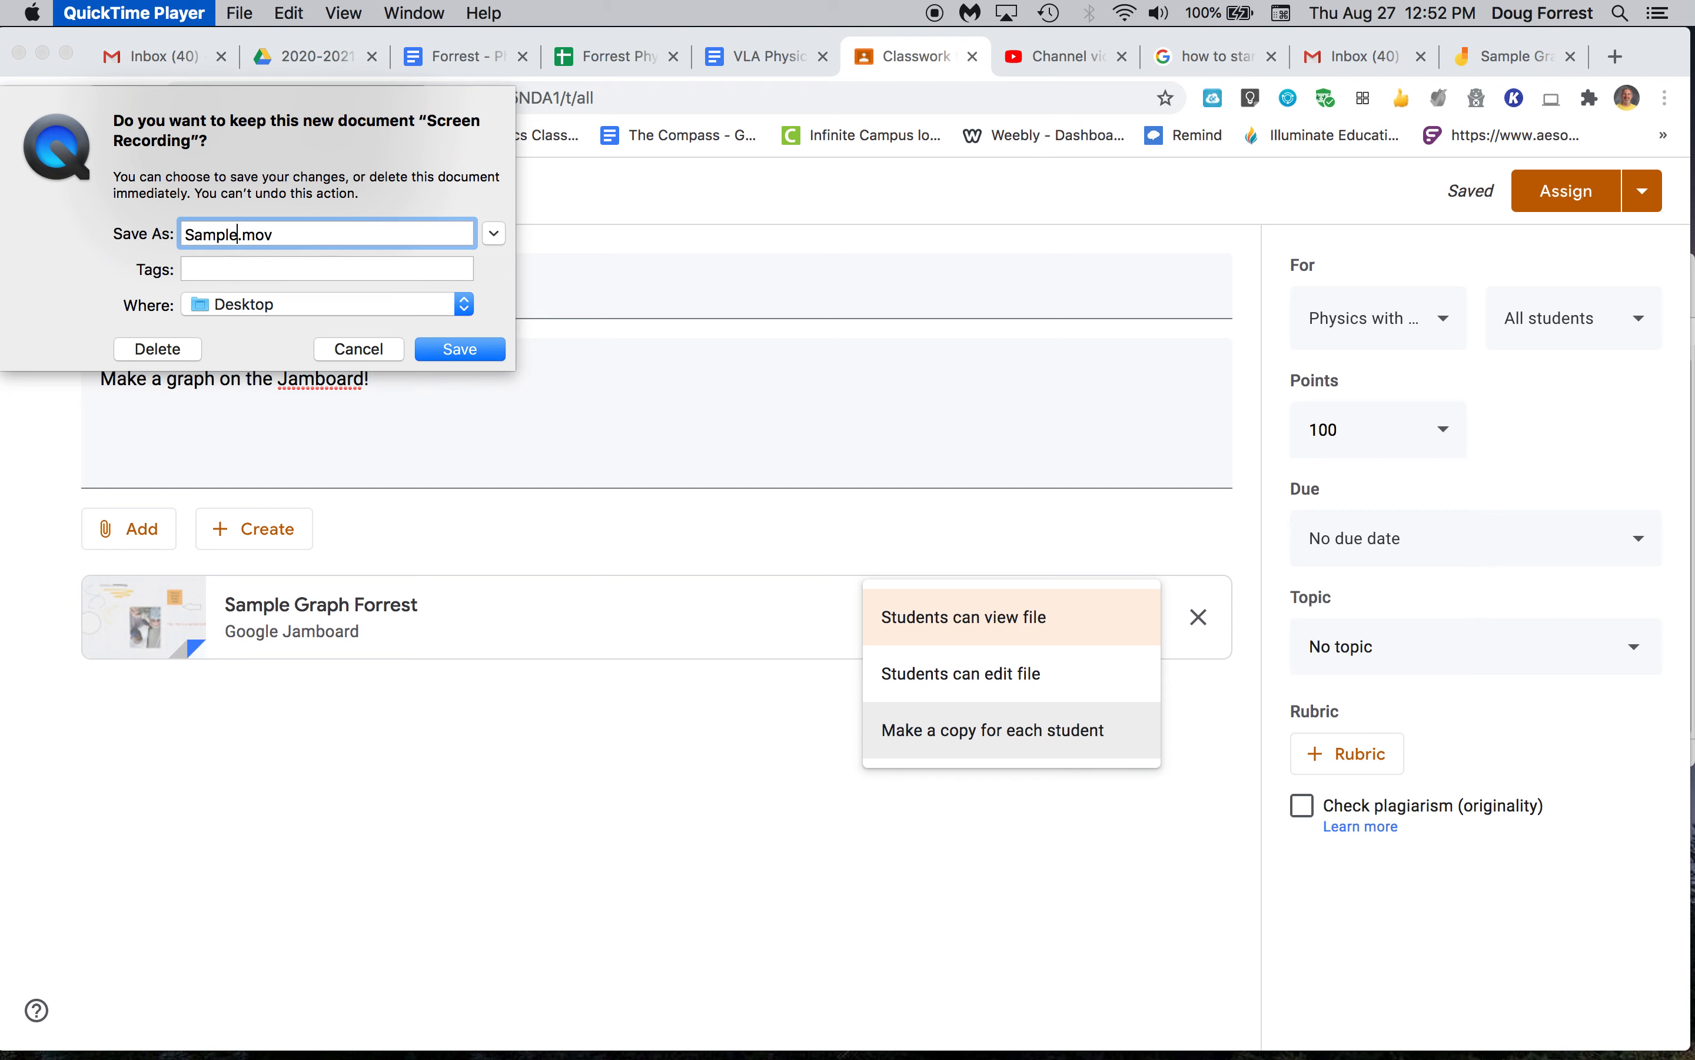